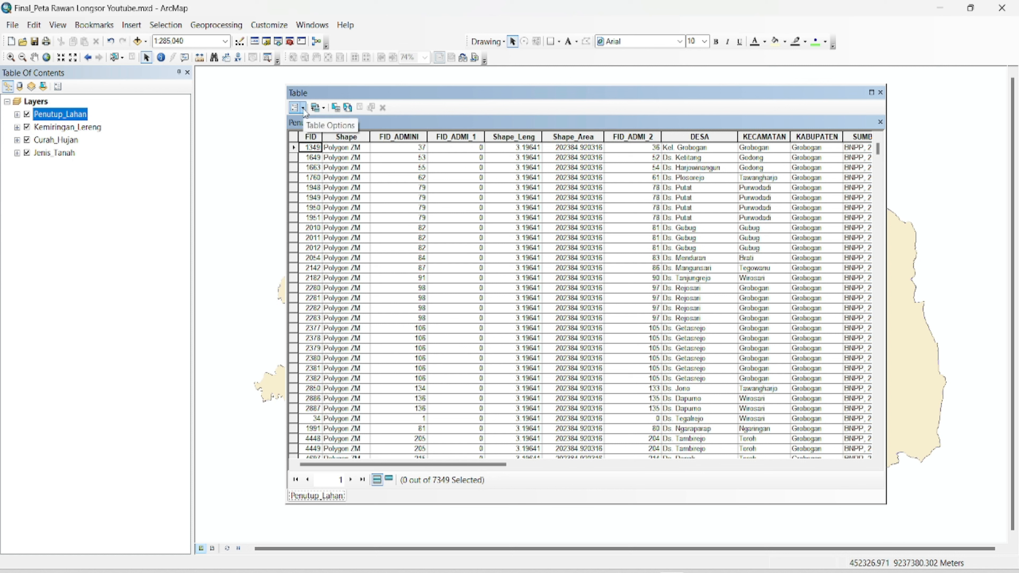
- Add a field named Skor of type Double to the Penutup_Lahan attribute table
{"action": "left_click", "coordinate": [295, 108]}
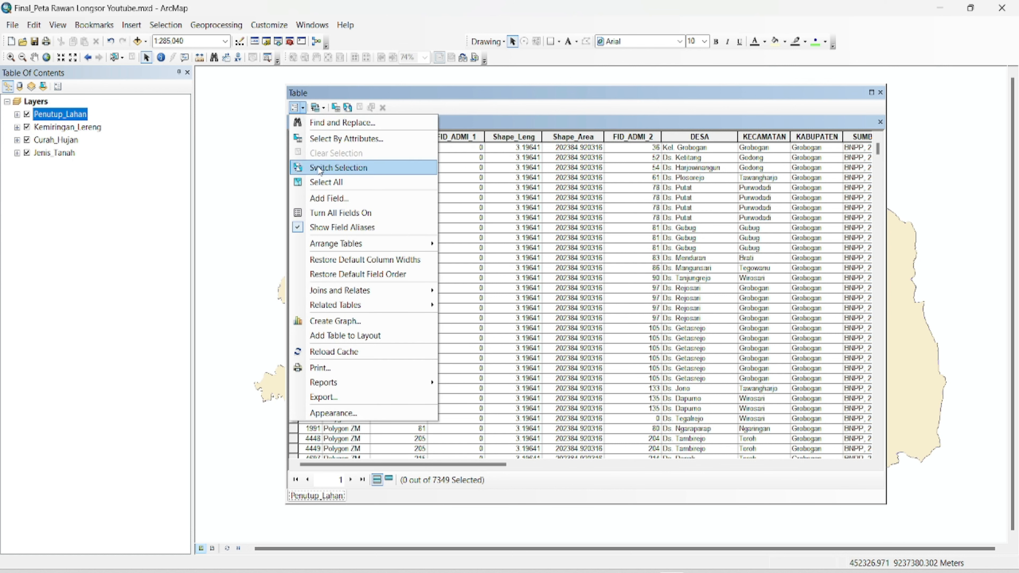
{"action": "left_click", "coordinate": [324, 201]}
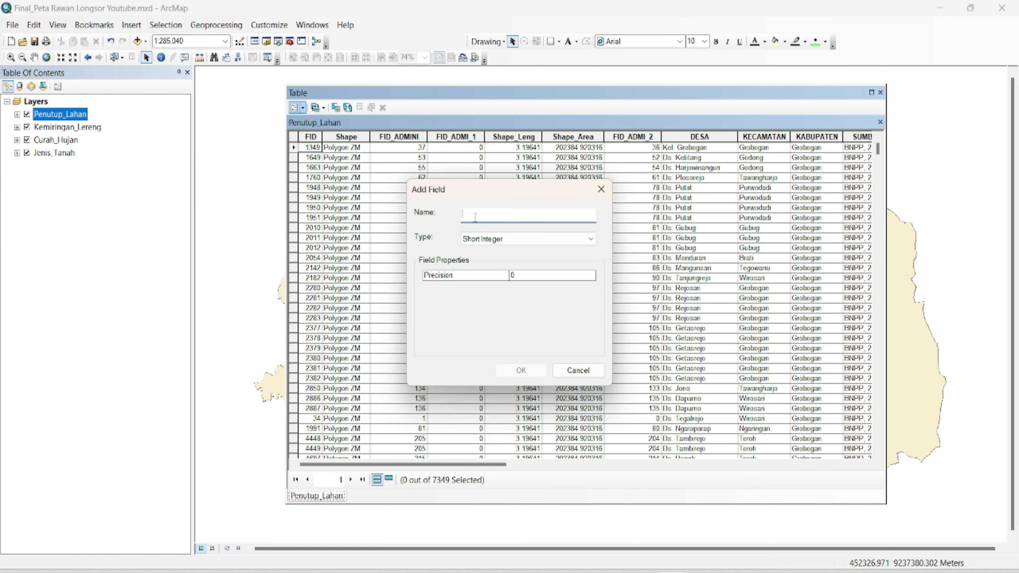
{"action": "type", "text": "Skor"}
{"action": "left_click", "coordinate": [487, 243]}
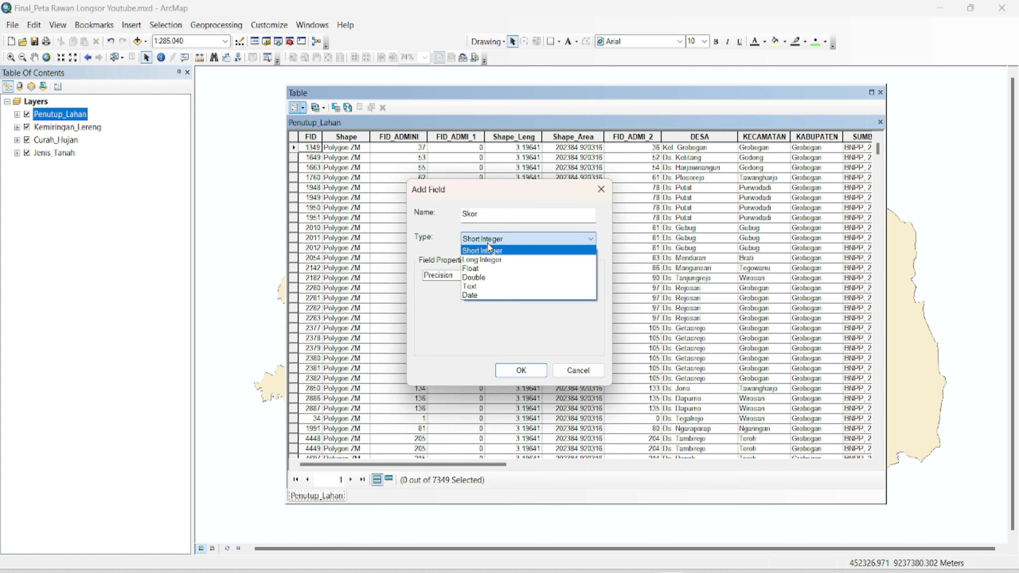
{"action": "left_click", "coordinate": [477, 280]}
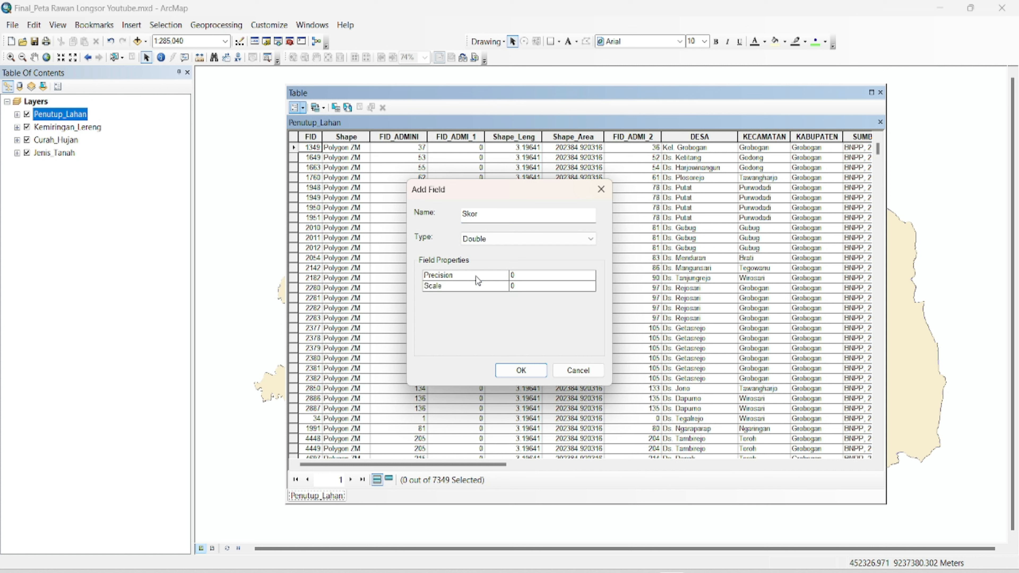
{"action": "left_click", "coordinate": [506, 370]}
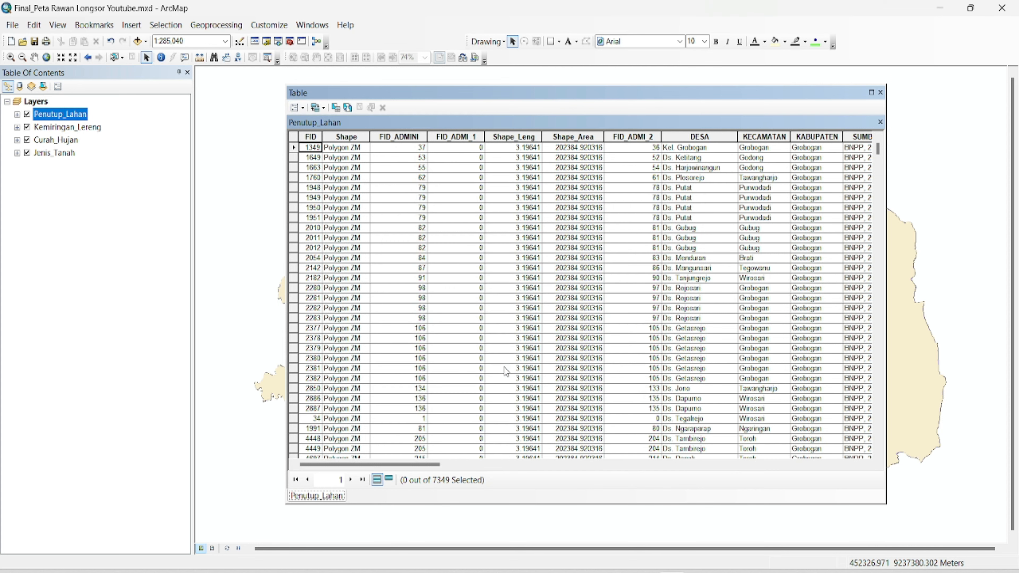
- Select the Penutup_Lahan records by attributes where "PENUTUP_LA" = 'Bangunan Industri'
{"action": "left_click_drag", "start_coordinate": [399, 463], "coordinate": [827, 467]}
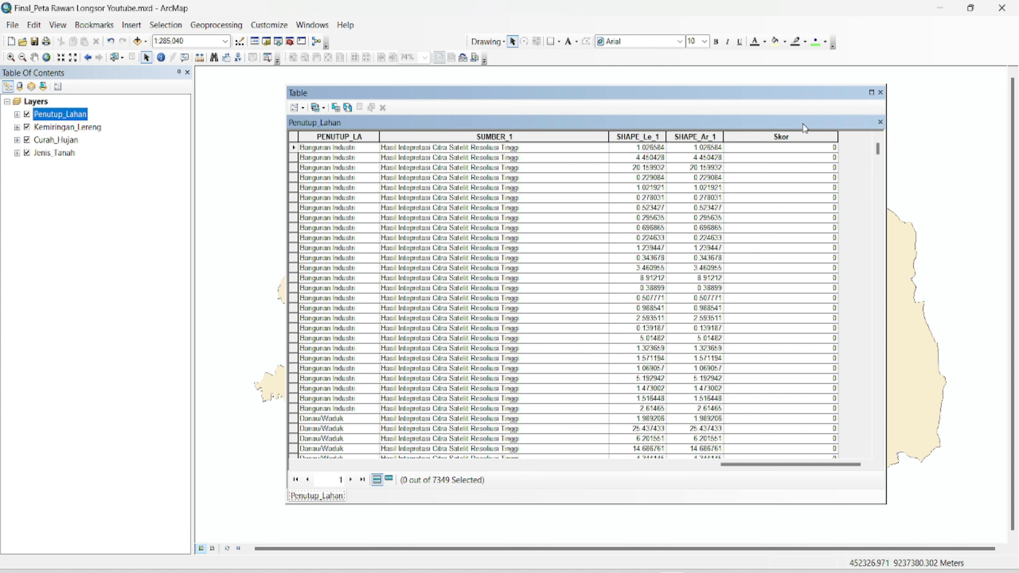
{"action": "left_click", "coordinate": [336, 108]}
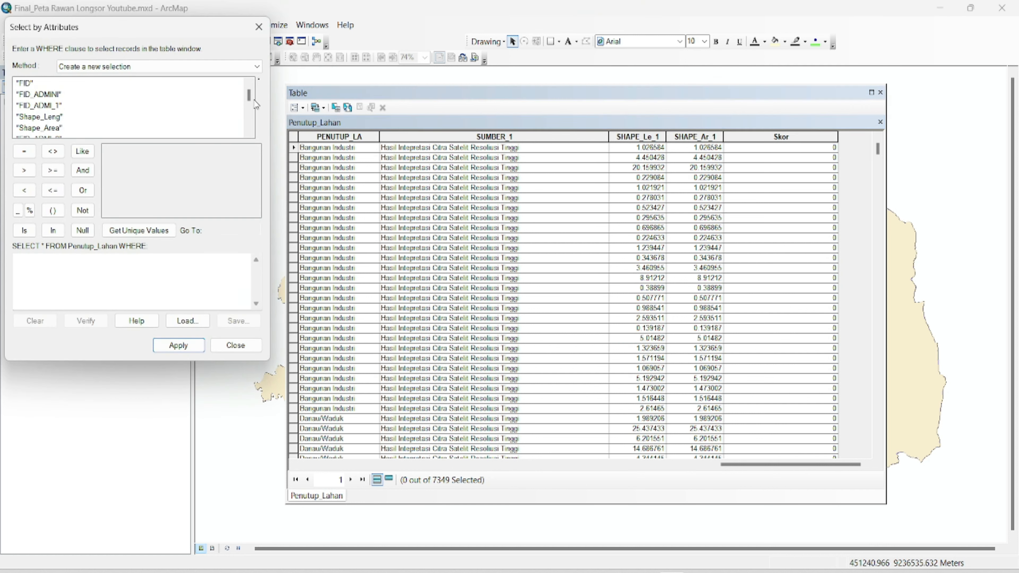
{"action": "left_click_drag", "start_coordinate": [250, 98], "coordinate": [248, 120]}
{"action": "double_click", "coordinate": [60, 116]}
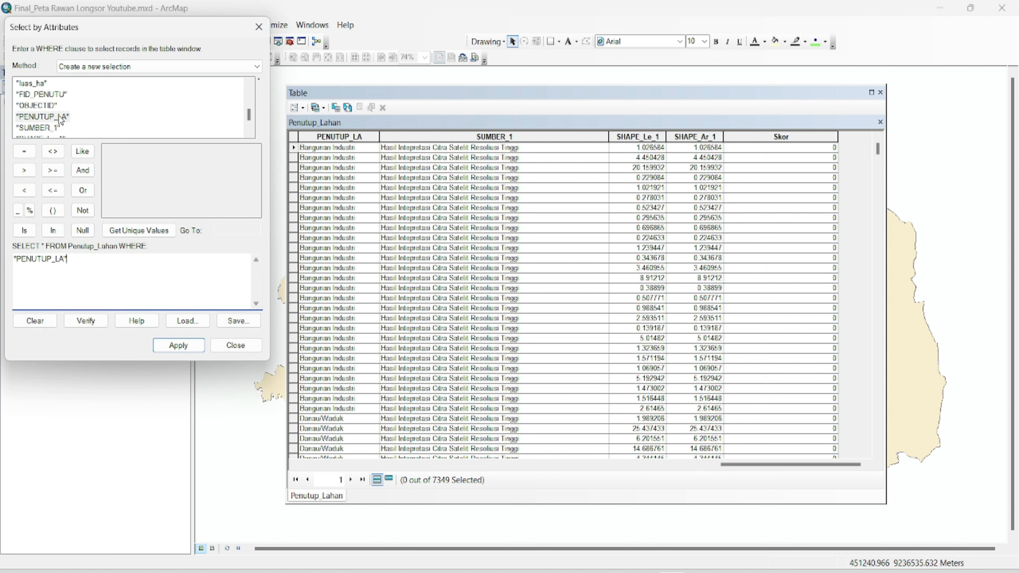
{"action": "left_click", "coordinate": [24, 151]}
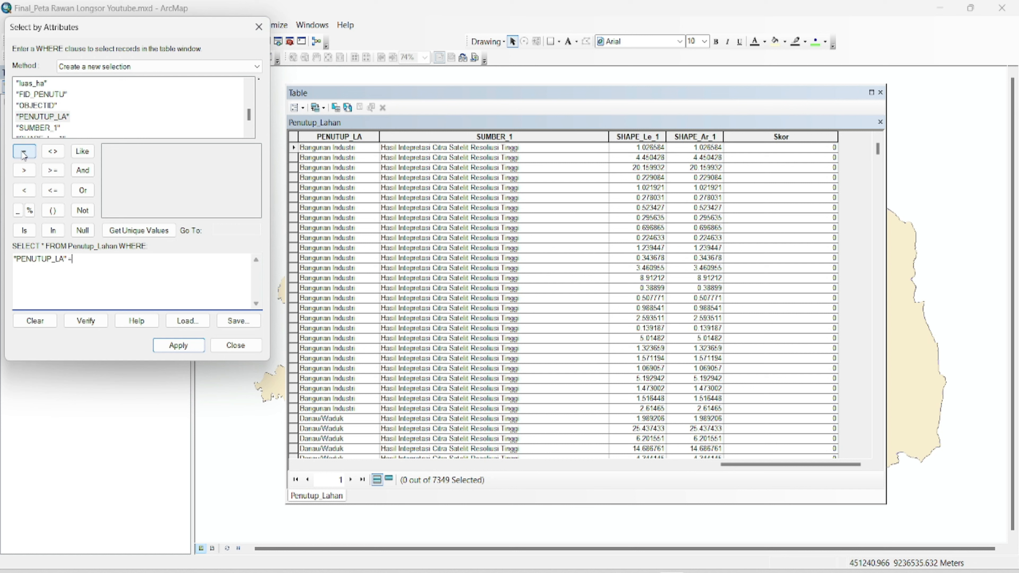
{"action": "left_click", "coordinate": [59, 117]}
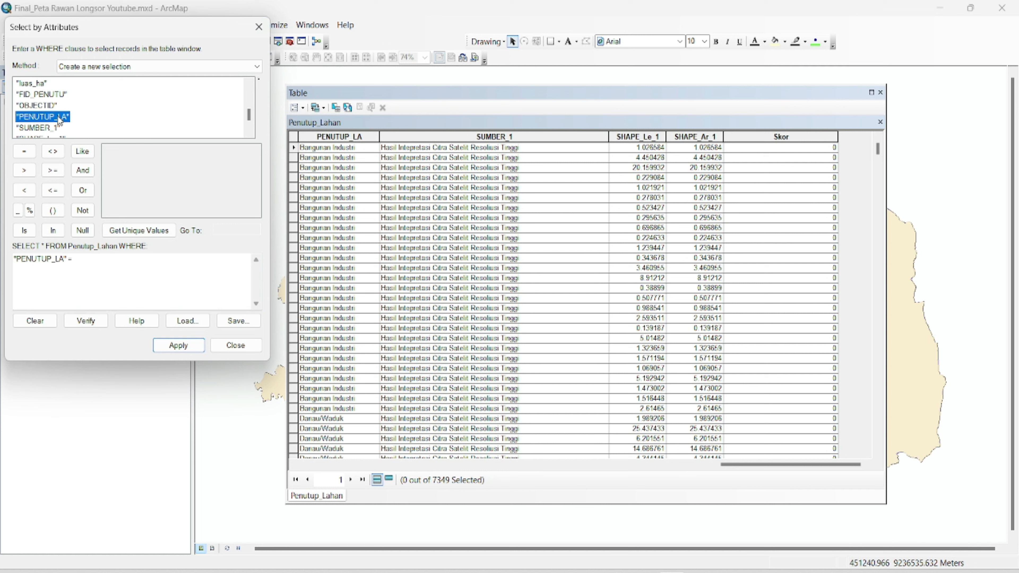
{"action": "left_click", "coordinate": [141, 237]}
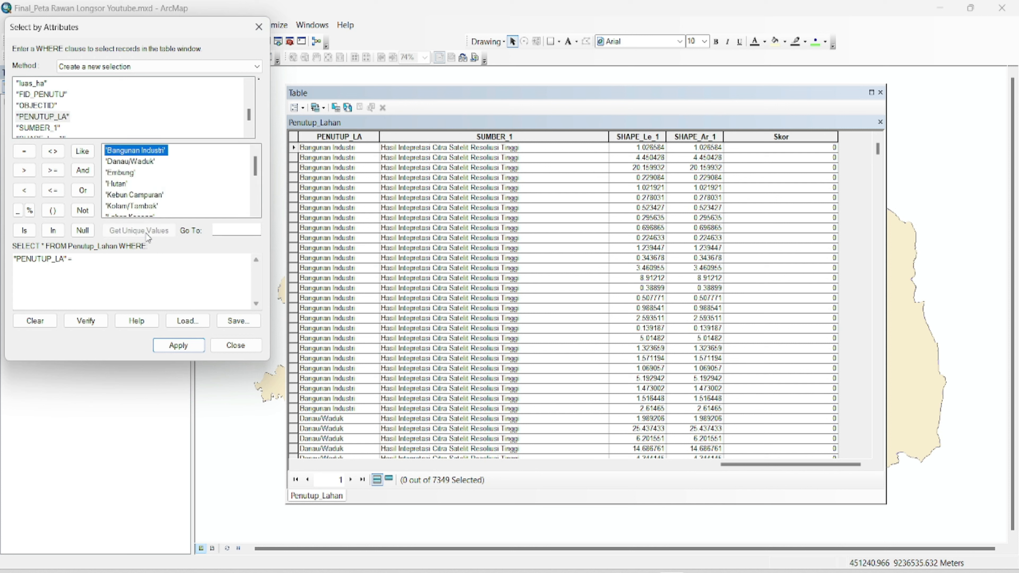
{"action": "double_click", "coordinate": [149, 152]}
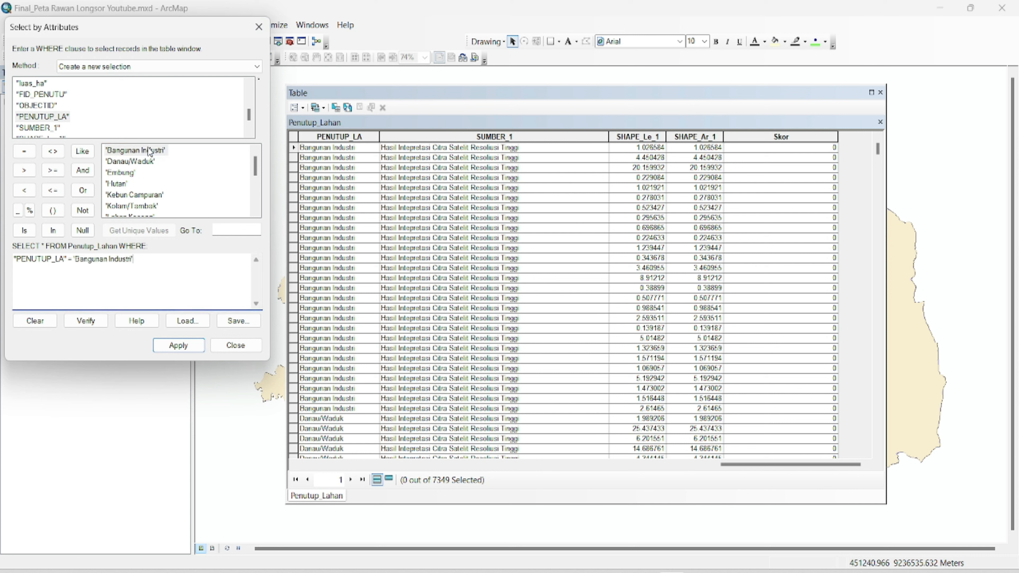
{"action": "left_click", "coordinate": [172, 346]}
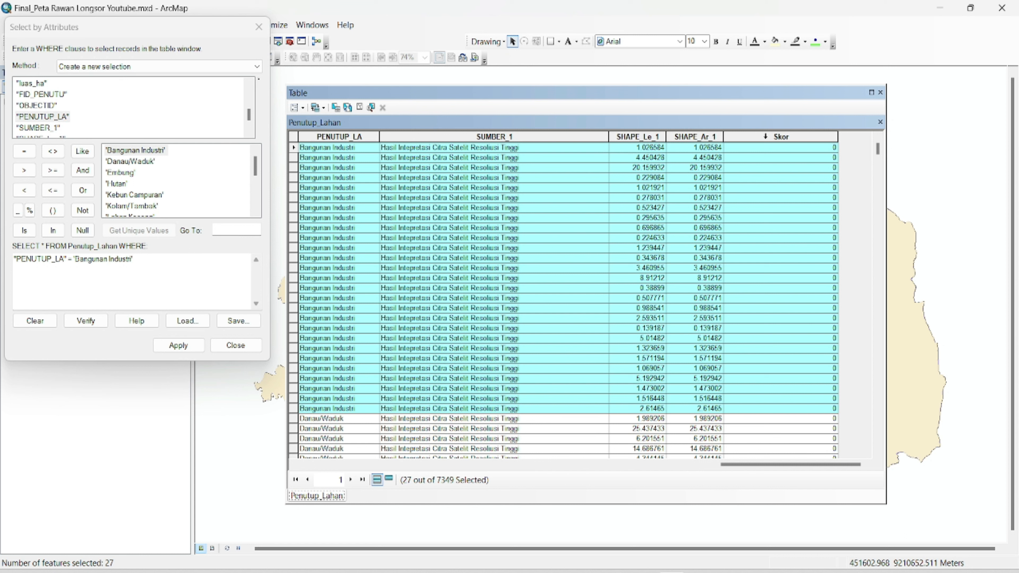
- Calculate the Skor field as "4" for the selected Bangunan Industri records with the Field Calculator
{"action": "right_click", "coordinate": [765, 136]}
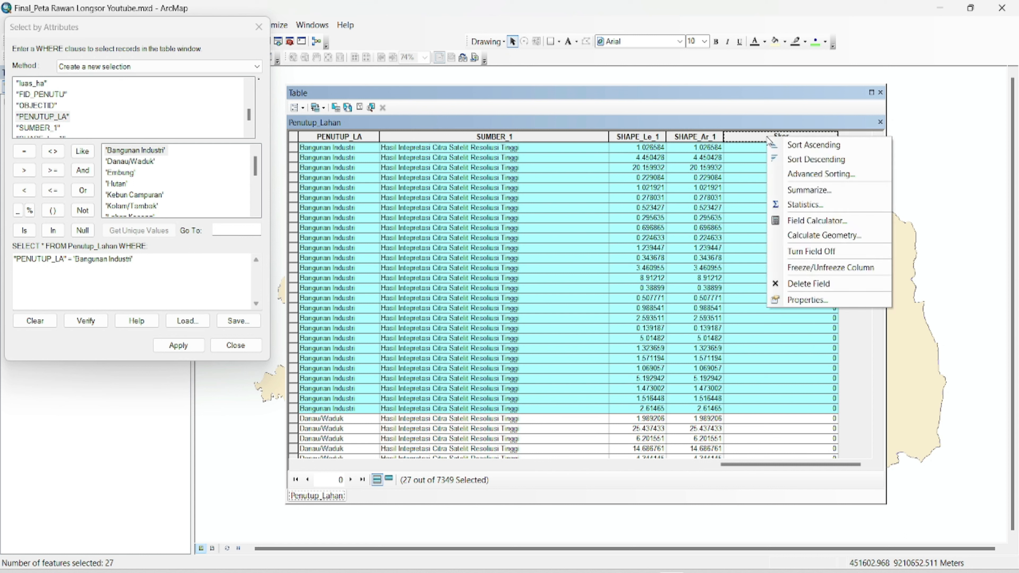
{"action": "left_click", "coordinate": [798, 220]}
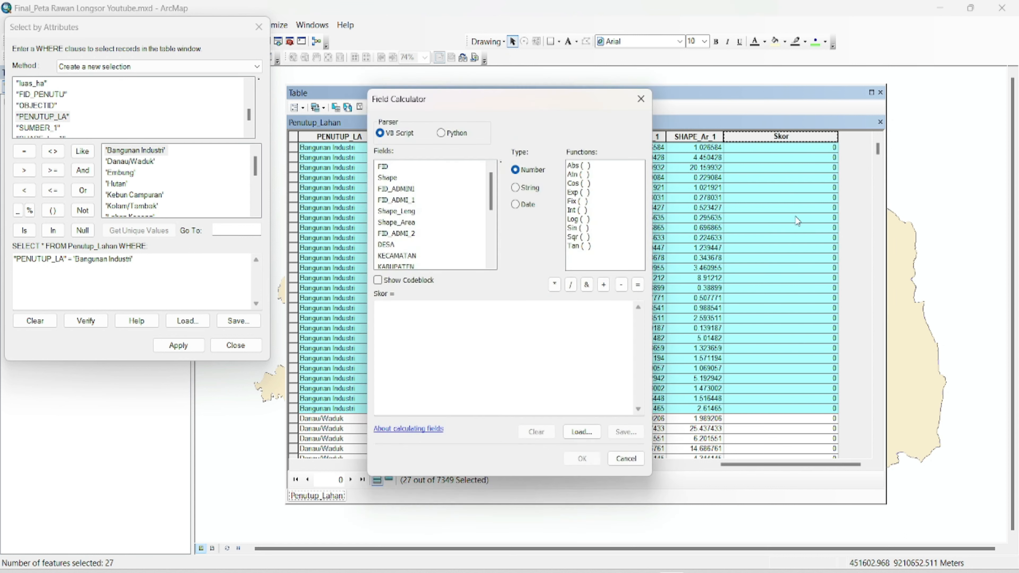
{"action": "left_click", "coordinate": [493, 316]}
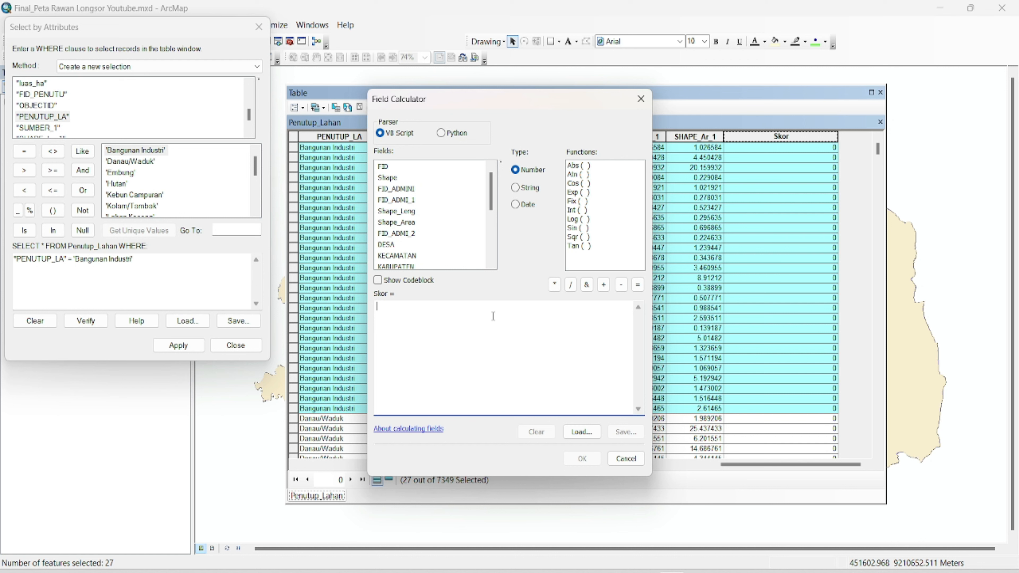
{"action": "type", "text": "1"}
{"action": "type", "text": "4"}
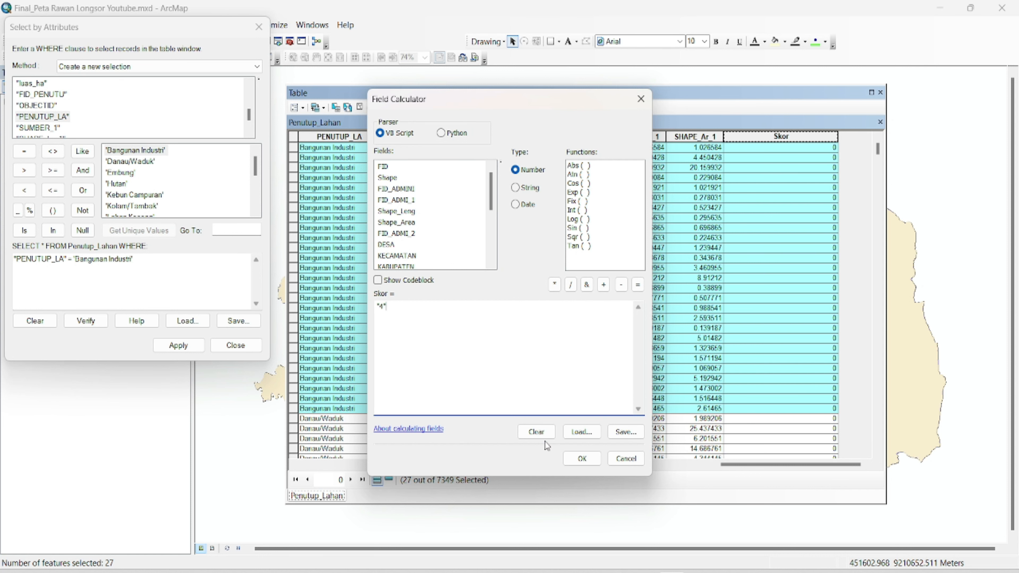
{"action": "left_click", "coordinate": [578, 459]}
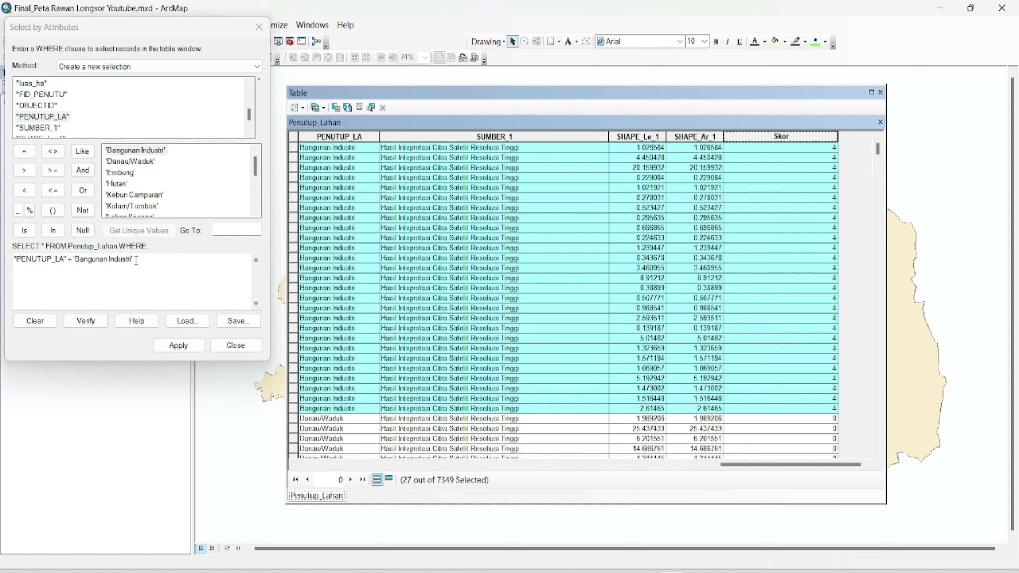
- Change the attribute query to "PENUTUP_LA" = 'Danau/Waduk' and apply it as a new selection
{"action": "left_click", "coordinate": [148, 259]}
{"action": "left_click_drag", "start_coordinate": [148, 259], "coordinate": [76, 268]}
{"action": "key", "text": "BackSpace"}
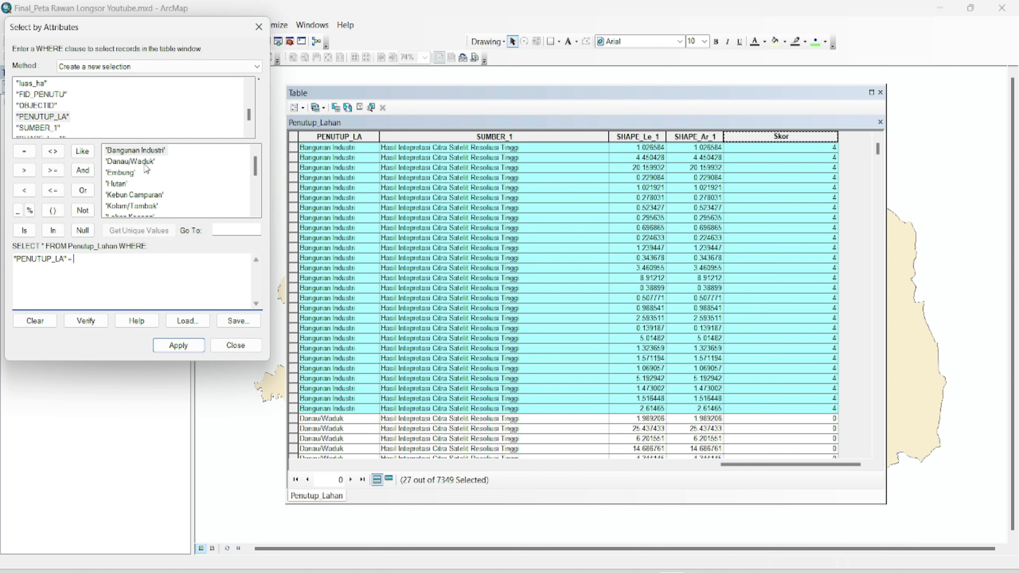
{"action": "double_click", "coordinate": [136, 162]}
{"action": "left_click", "coordinate": [174, 344]}
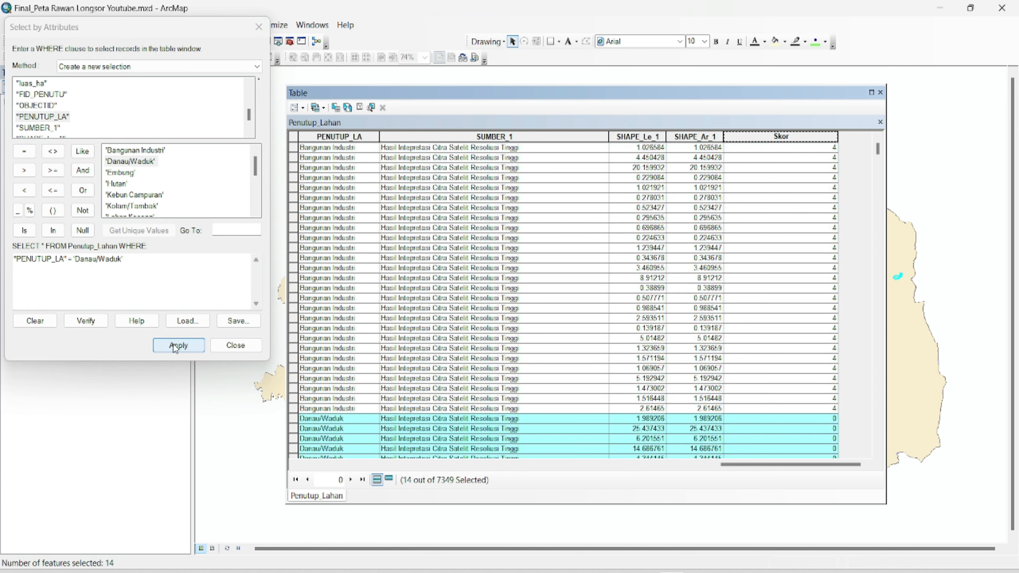
- Calculate the Skor field as "1" for the selected Danau/Waduk records with the Field Calculator
{"action": "left_click_drag", "start_coordinate": [879, 148], "coordinate": [879, 152]}
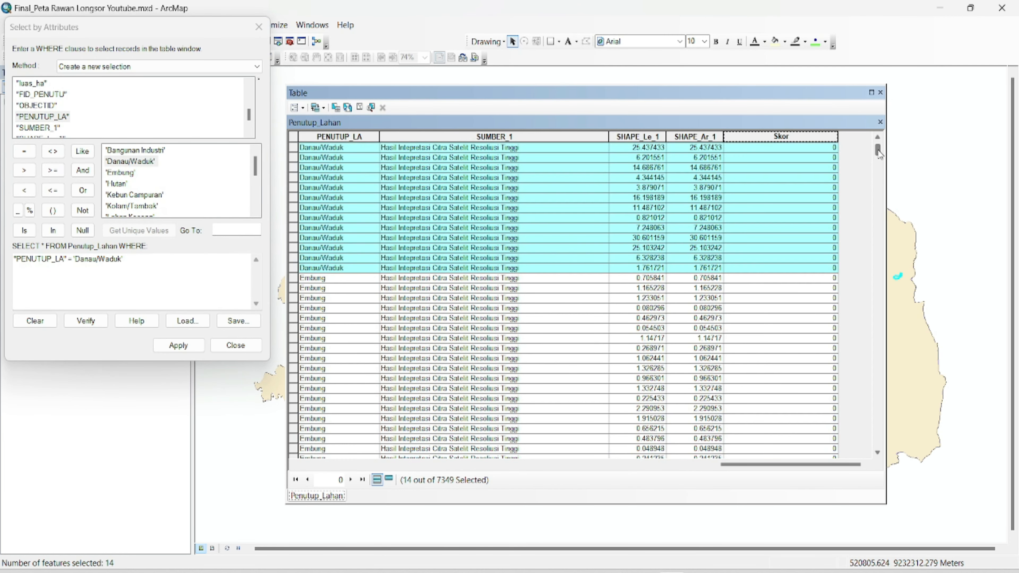
{"action": "right_click", "coordinate": [783, 135]}
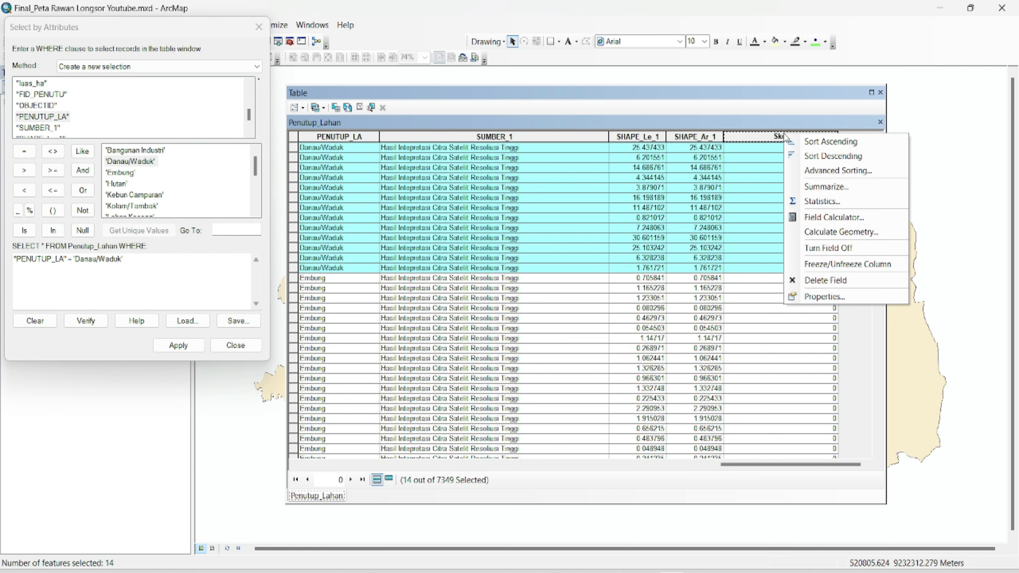
{"action": "left_click", "coordinate": [834, 217]}
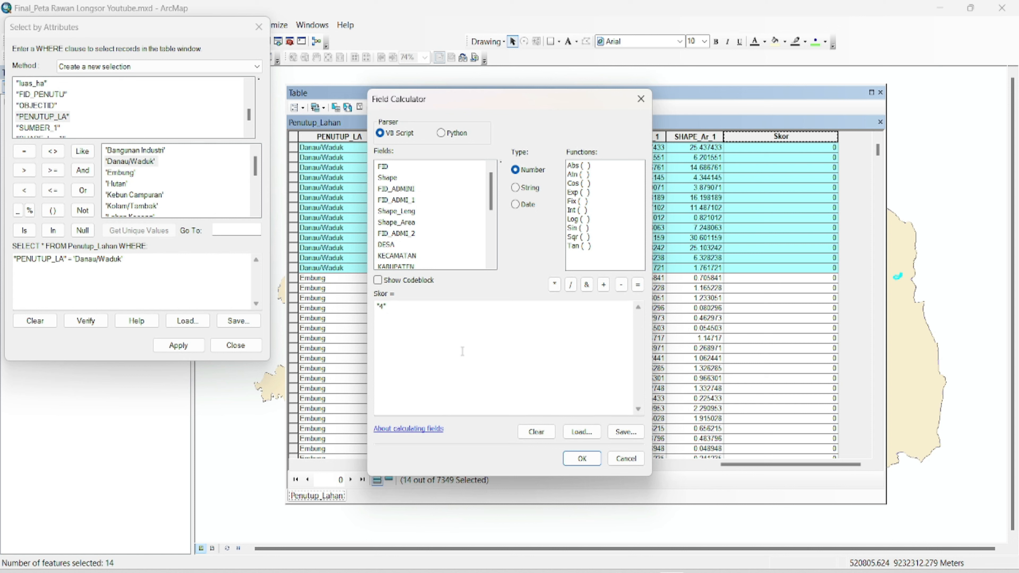
{"action": "left_click", "coordinate": [384, 312]}
{"action": "key", "text": "BackSpace"}
{"action": "type", "text": "1"}
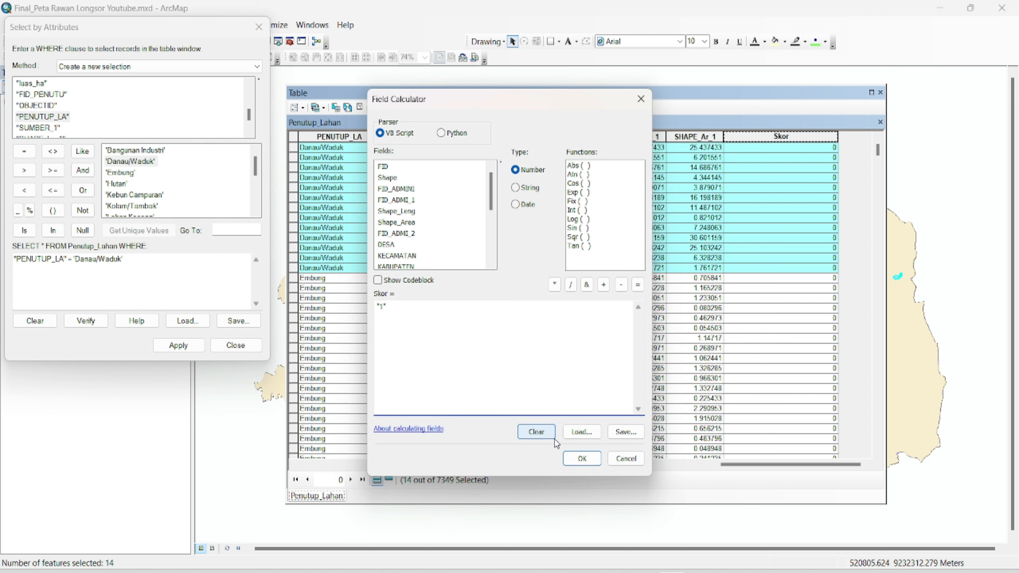
{"action": "left_click", "coordinate": [581, 459]}
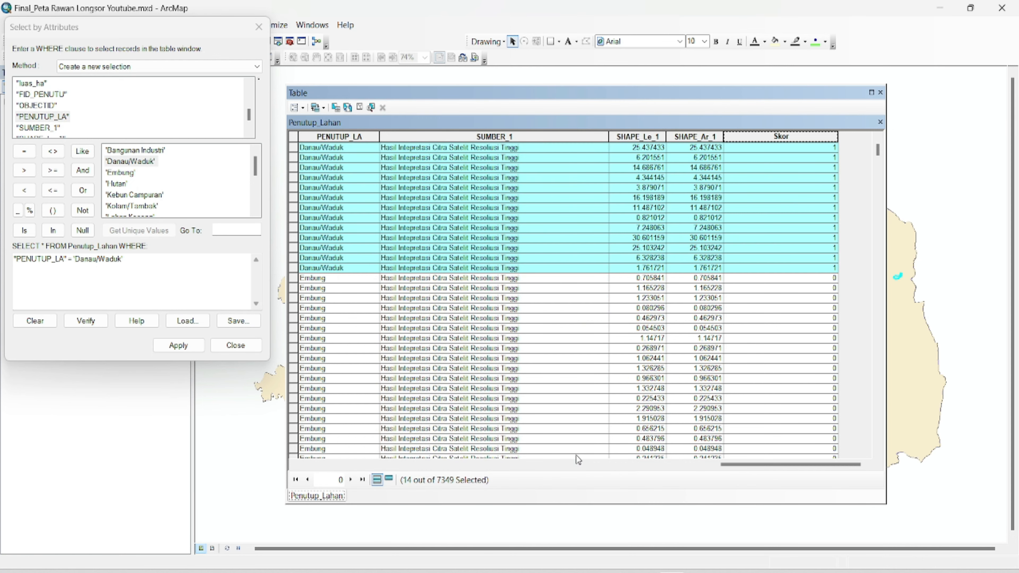
- Change the attribute query to "PENUTUP_LA" = 'Embung' and apply it as a new selection
{"action": "left_click_drag", "start_coordinate": [137, 265], "coordinate": [79, 268]}
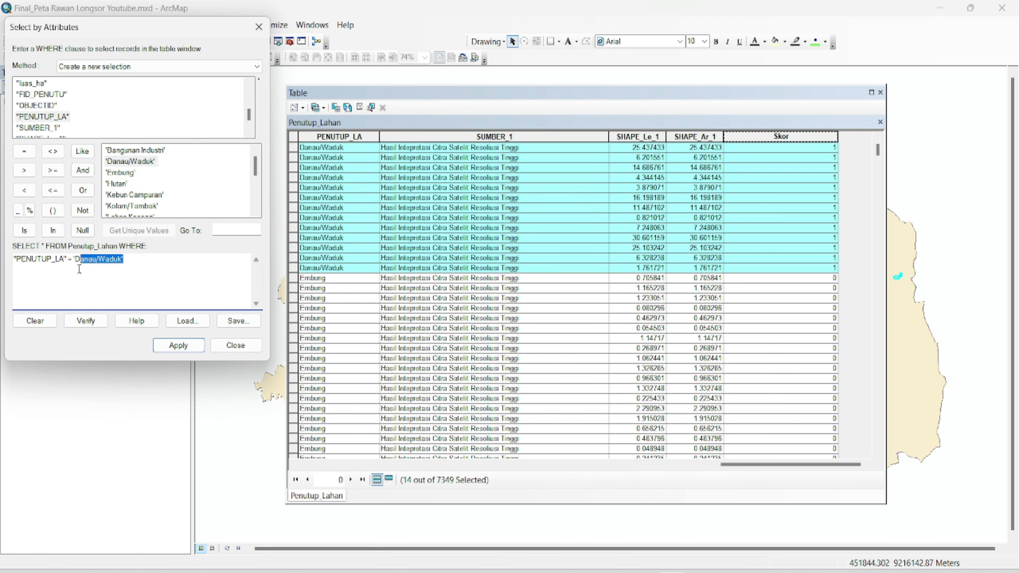
{"action": "key", "text": "BackSpace"}
{"action": "key", "text": "BackSpace"}
{"action": "key", "text": "BackSpace"}
{"action": "double_click", "coordinate": [128, 173]}
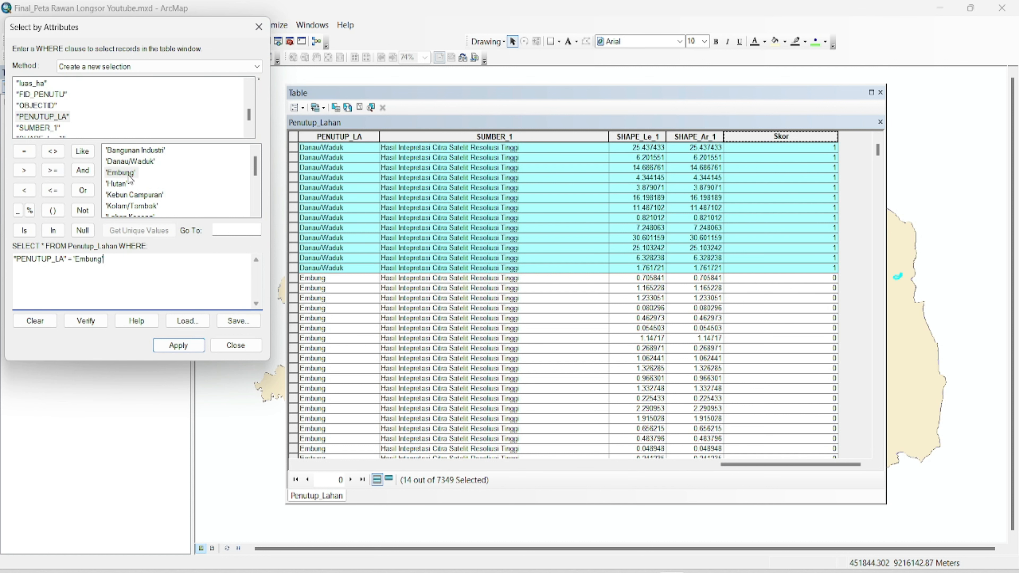
{"action": "left_click", "coordinate": [178, 346]}
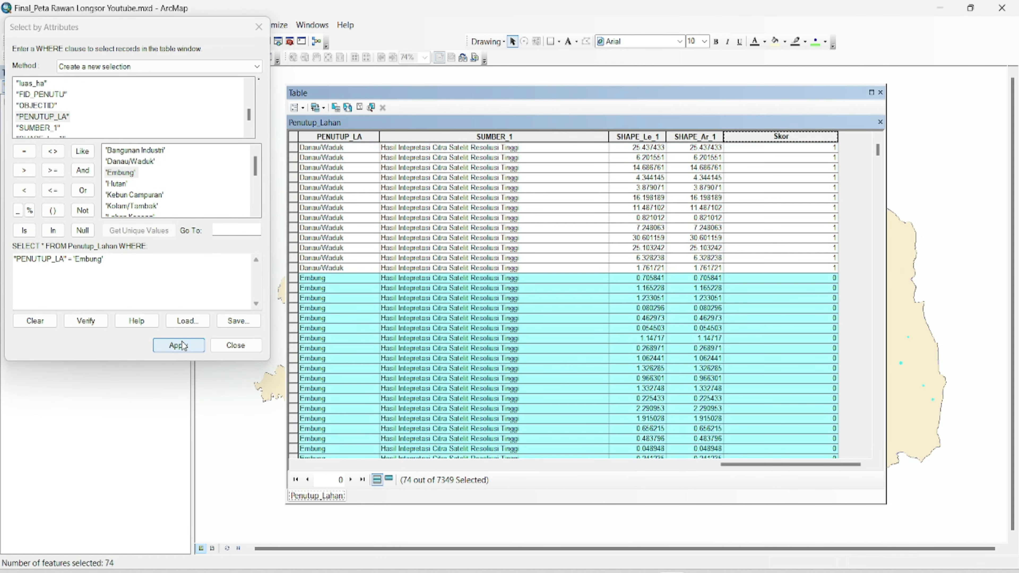
- Calculate the Skor field as "1" for the selected Embung records with the Field Calculator
{"action": "right_click", "coordinate": [757, 134]}
{"action": "left_click", "coordinate": [777, 218]}
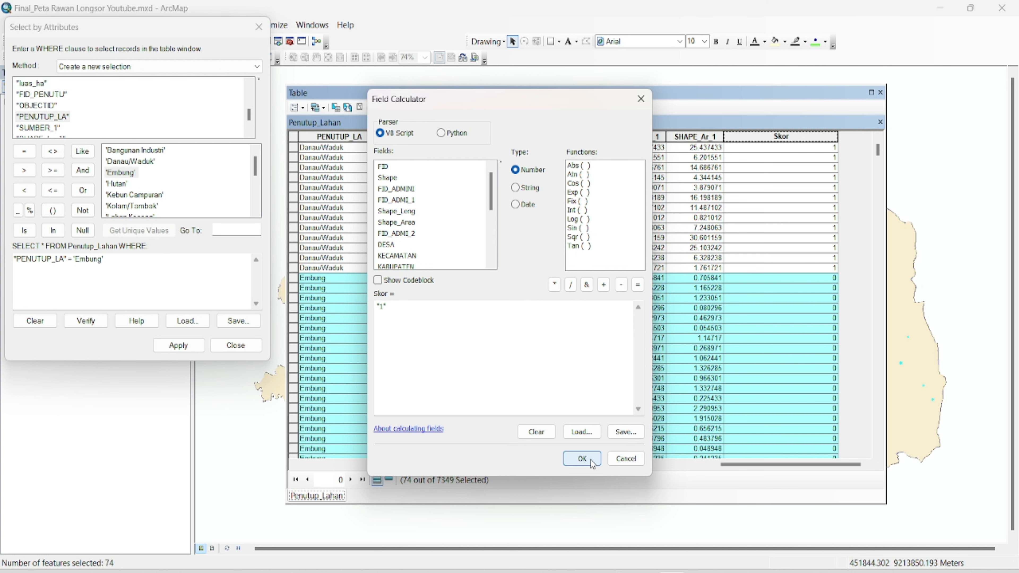
{"action": "left_click", "coordinate": [583, 458]}
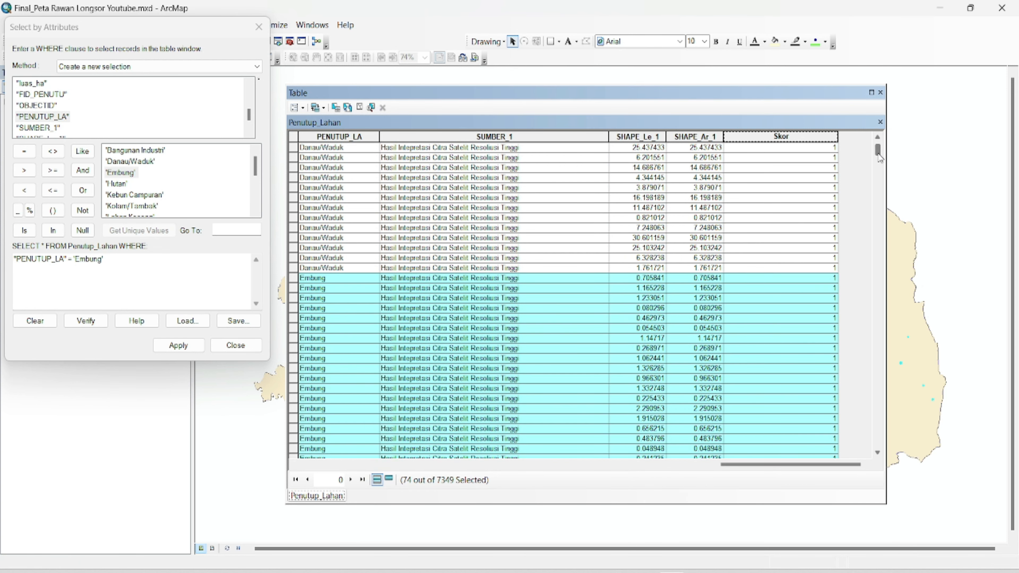
- Change the attribute query to "PENUTUP_LA" = 'Hutan' and apply it as a new selection
{"action": "left_click_drag", "start_coordinate": [878, 156], "coordinate": [878, 161]}
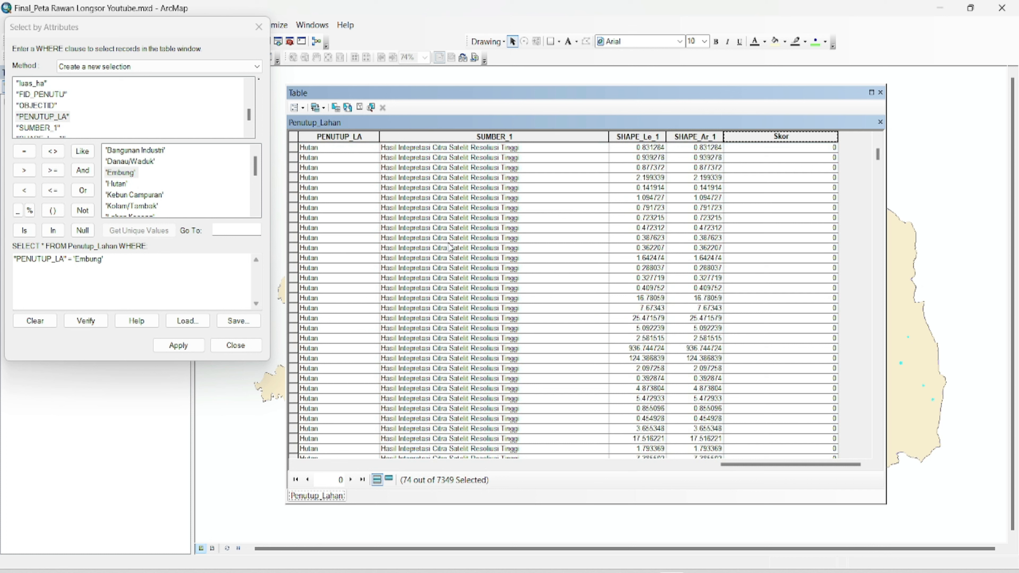
{"action": "left_click_drag", "start_coordinate": [108, 260], "coordinate": [79, 262]}
{"action": "key", "text": "BackSpace"}
{"action": "key", "text": "BackSpace"}
{"action": "key", "text": "BackSpace"}
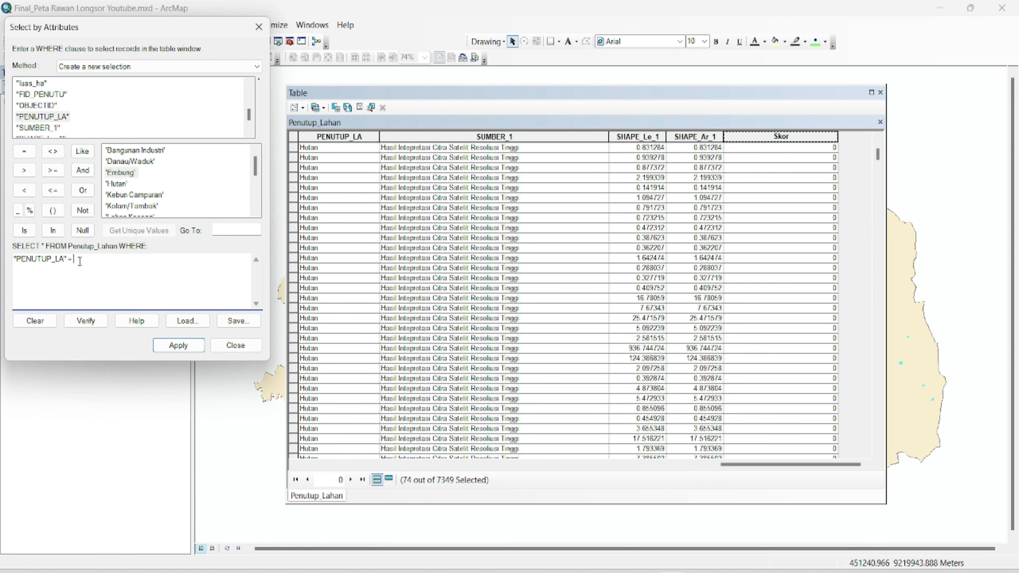
{"action": "double_click", "coordinate": [117, 184]}
{"action": "left_click", "coordinate": [174, 347]}
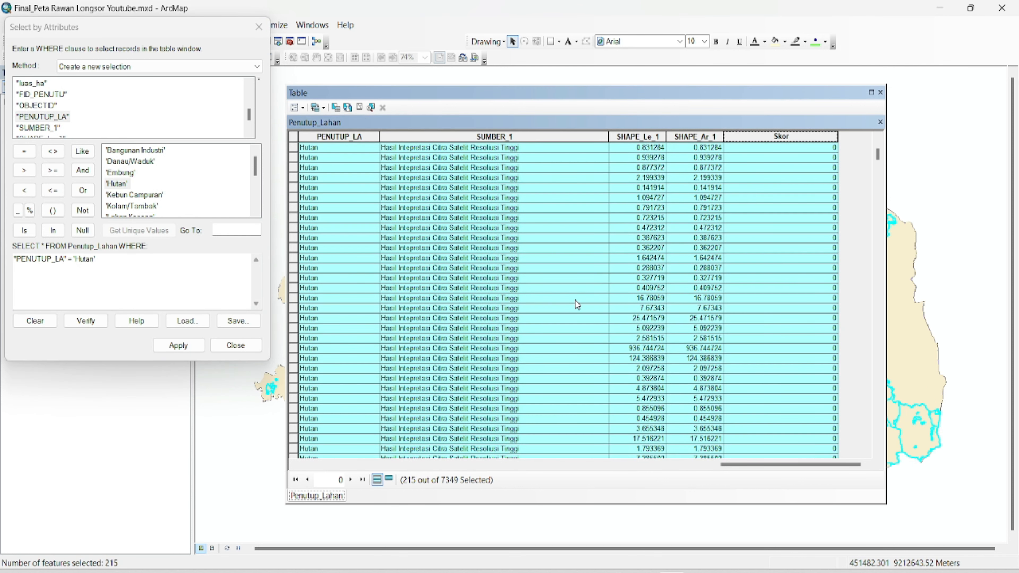
- Calculate the Skor field as "1" for the selected Hutan records with the Field Calculator
{"action": "right_click", "coordinate": [740, 136]}
{"action": "left_click", "coordinate": [771, 223]}
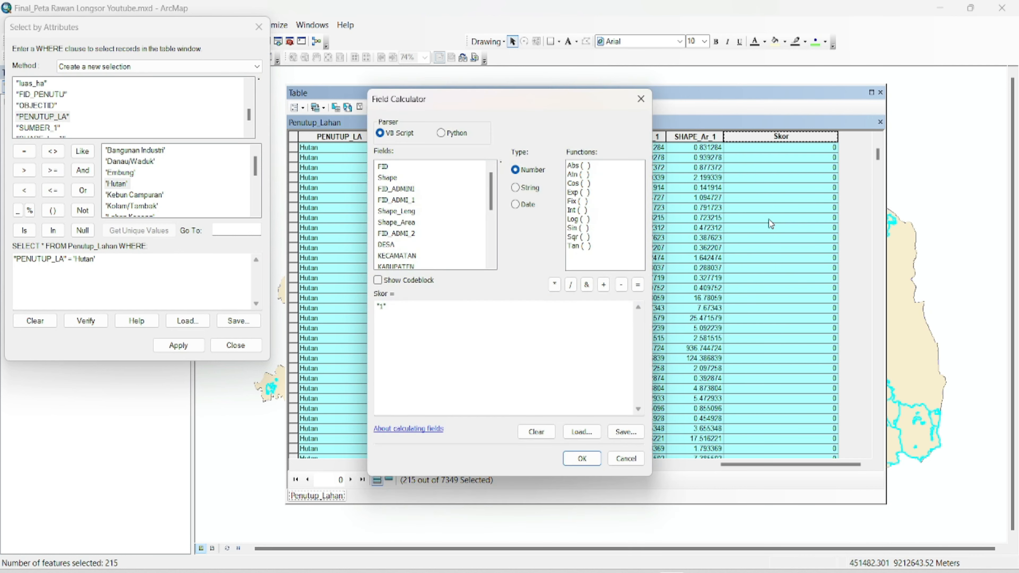
{"action": "left_click", "coordinate": [582, 459]}
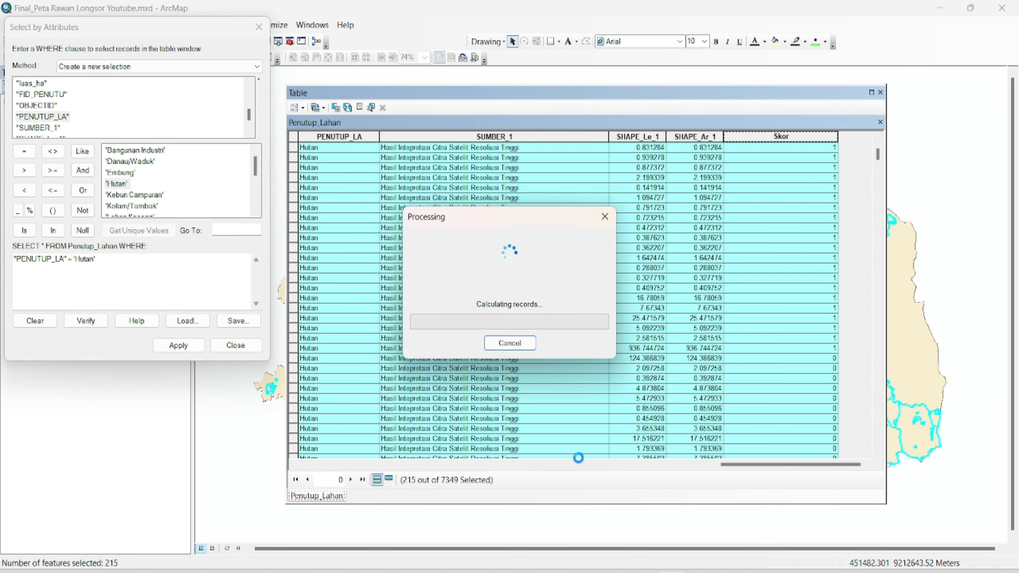
- Change the attribute query to "PENUTUP_LA" = 'Kebun Campuran' and apply it as a new selection
{"action": "left_click_drag", "start_coordinate": [111, 260], "coordinate": [76, 260]}
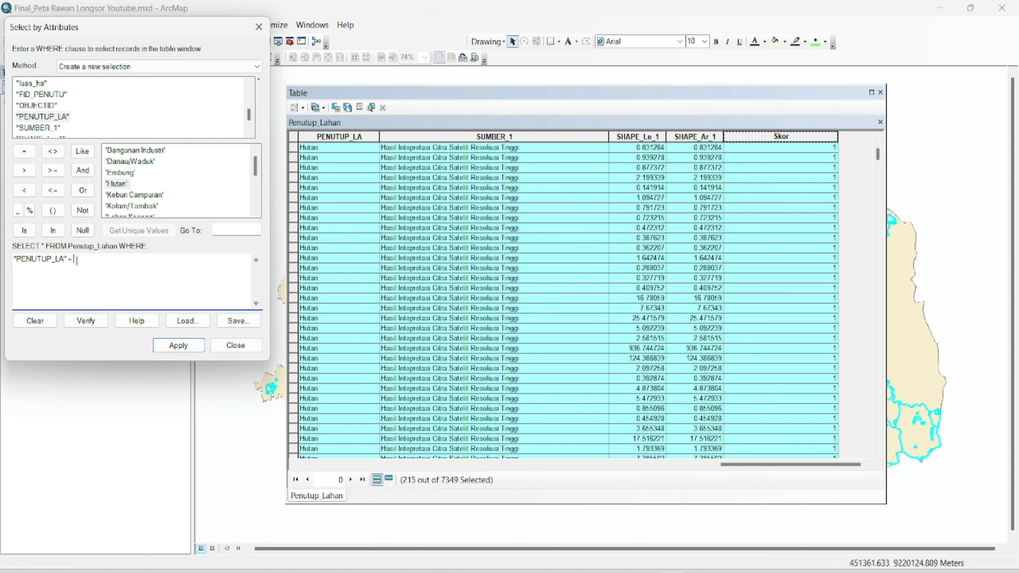
{"action": "double_click", "coordinate": [119, 196]}
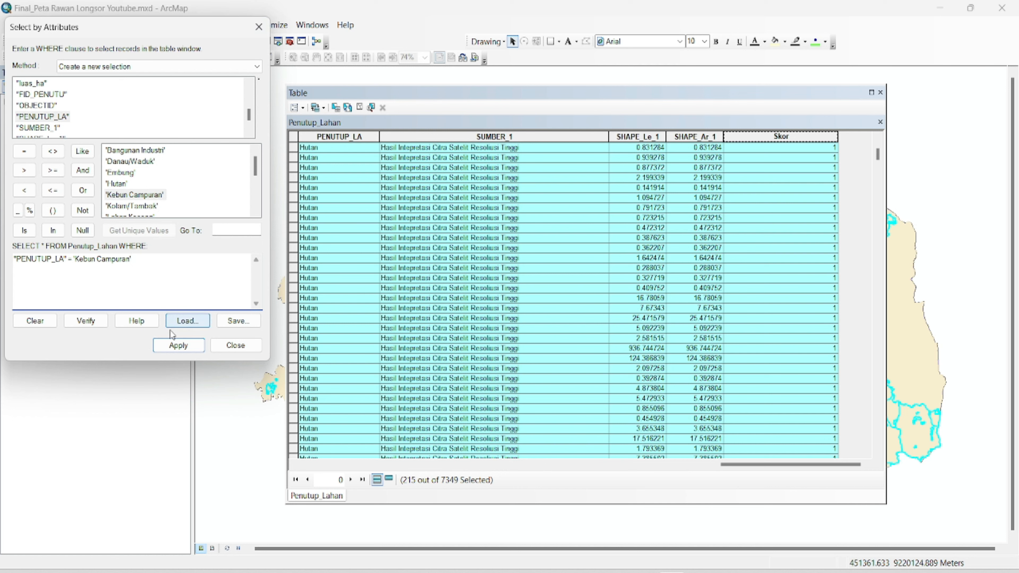
{"action": "left_click", "coordinate": [181, 347]}
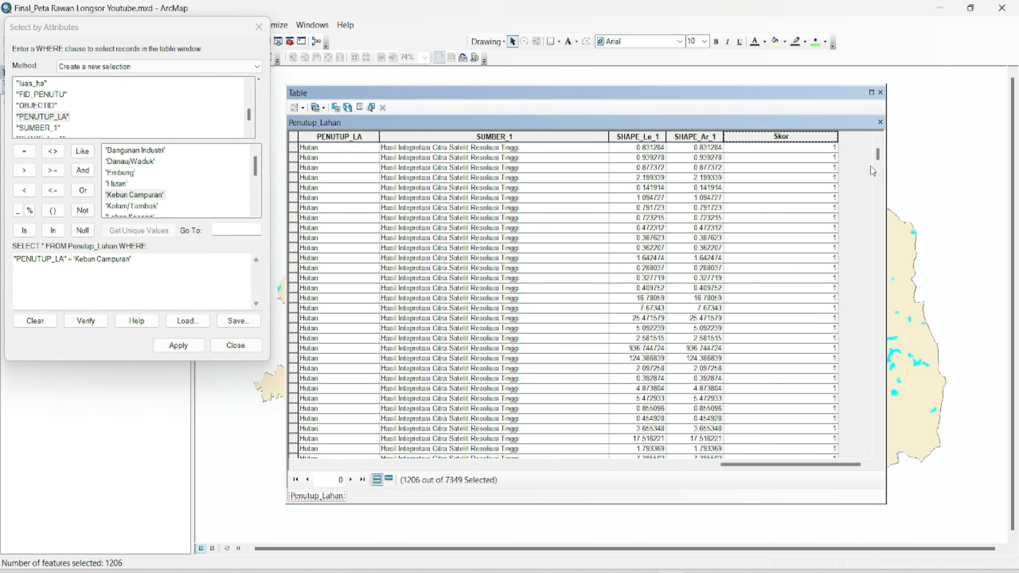
- Calculate the Skor field as "2" for the selected Kebun Campuran records with the Field Calculator
{"action": "left_click_drag", "start_coordinate": [878, 157], "coordinate": [878, 171]}
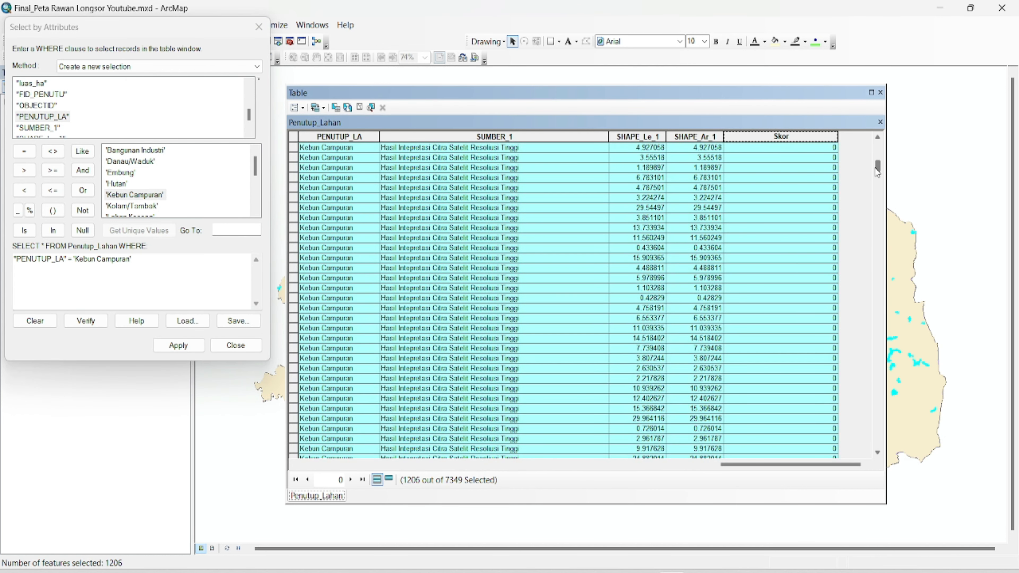
{"action": "right_click", "coordinate": [742, 136]}
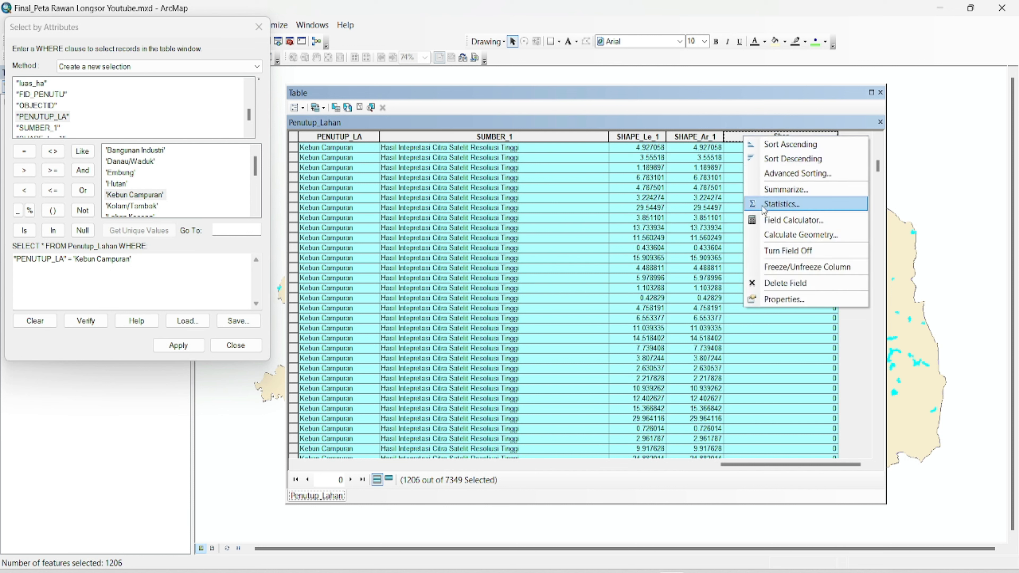
{"action": "left_click", "coordinate": [786, 220]}
{"action": "left_click", "coordinate": [400, 315]}
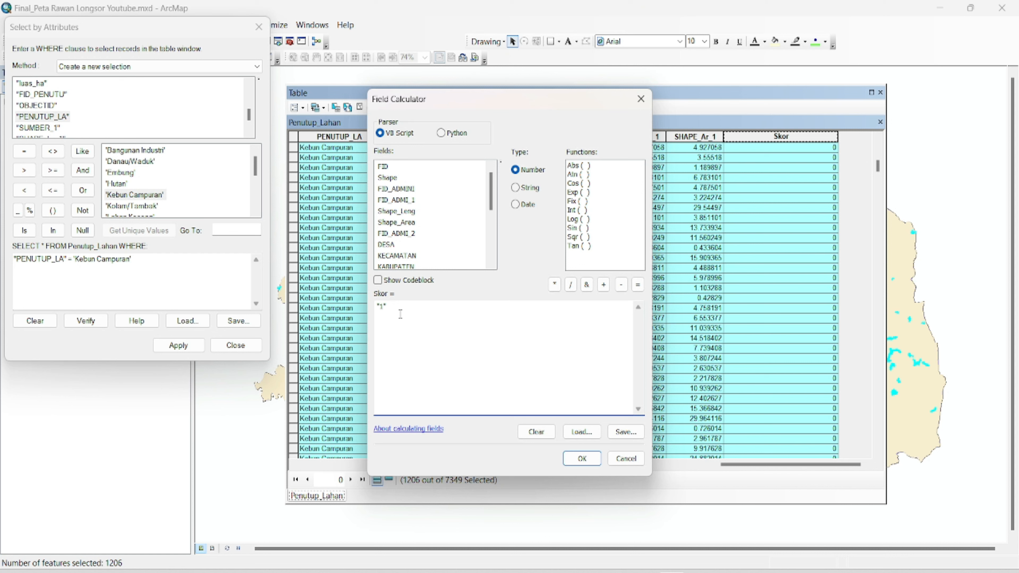
{"action": "key", "text": "BackSpace"}
{"action": "key", "text": "BackSpace"}
{"action": "type", "text": "2\""}
{"action": "left_click", "coordinate": [582, 459]}
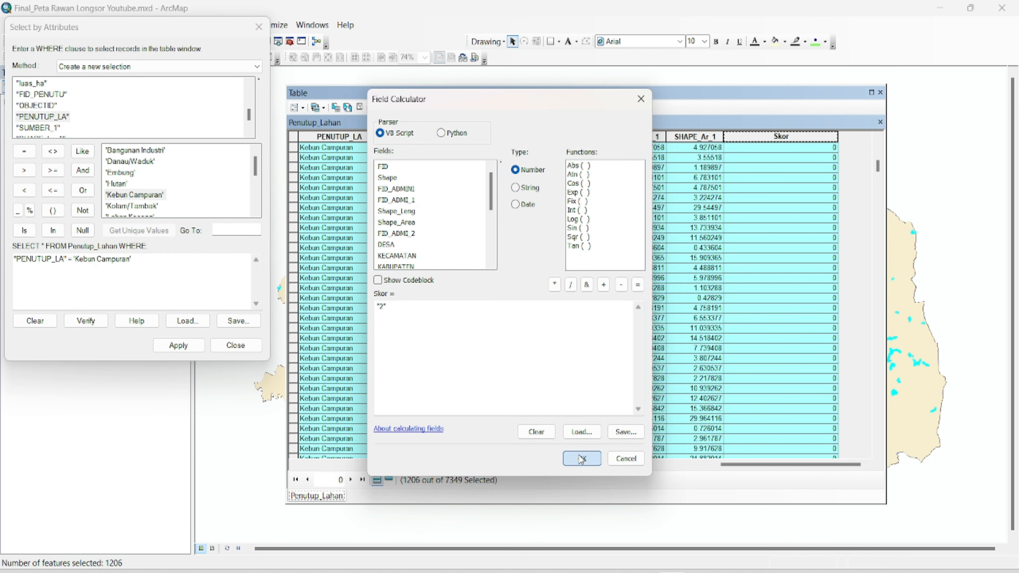
- Change the attribute query to "PENUTUP_LA" = 'Kolam/Tambak' and apply it as a new selection
{"action": "left_click_drag", "start_coordinate": [878, 169], "coordinate": [878, 213]}
{"action": "left_click_drag", "start_coordinate": [131, 259], "coordinate": [80, 267]}
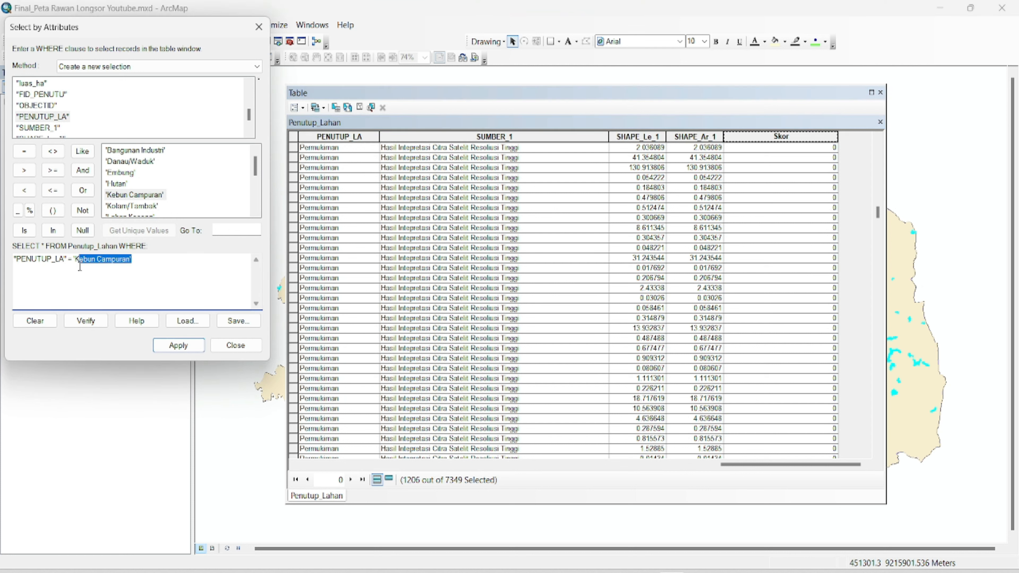
{"action": "key", "text": "BackSpace"}
{"action": "key", "text": "BackSpace"}
{"action": "double_click", "coordinate": [137, 209]}
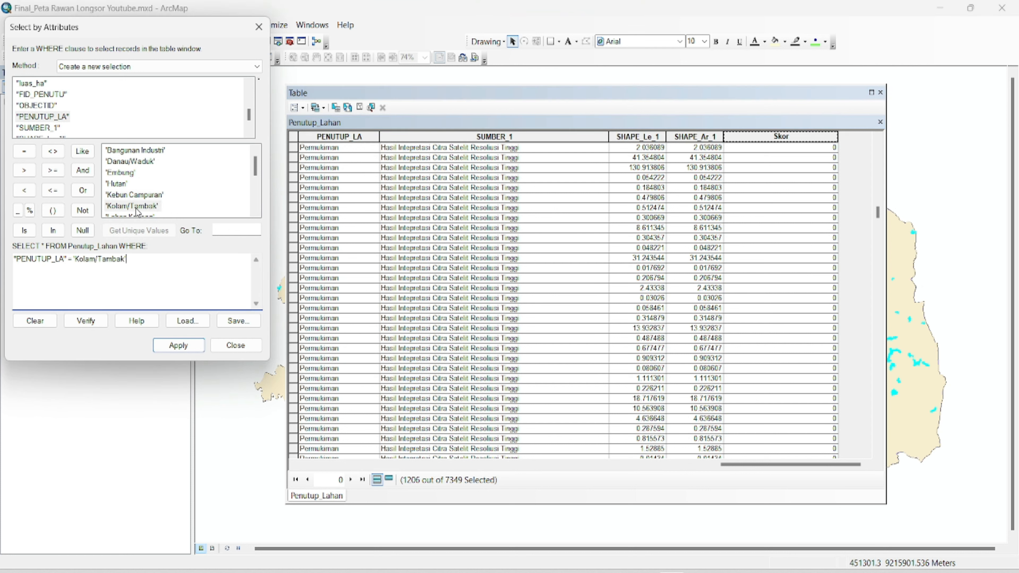
{"action": "left_click", "coordinate": [179, 346]}
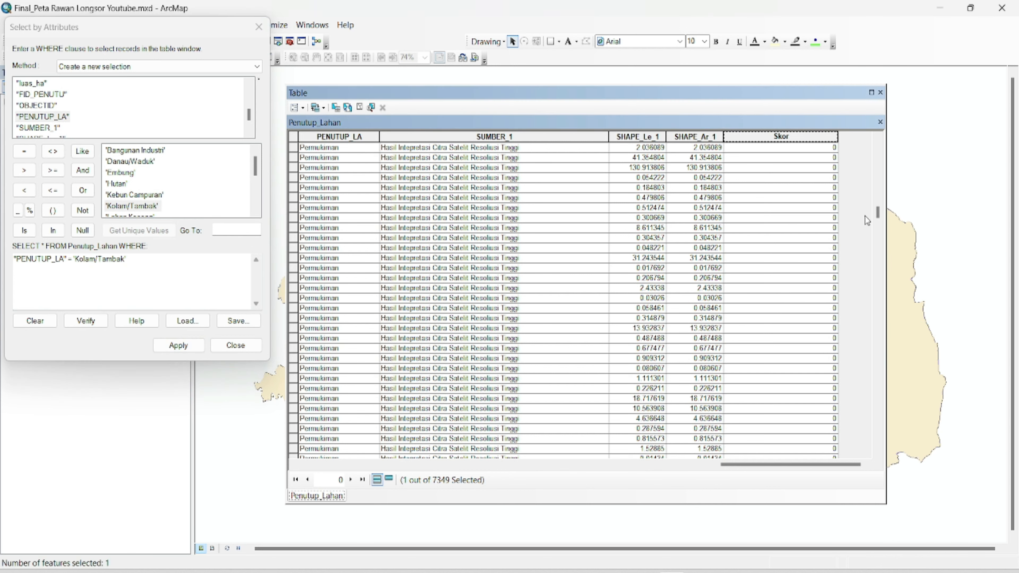
- Calculate the Skor field as "1" for the selected Kolam/Tambak record with the Field Calculator
{"action": "left_click_drag", "start_coordinate": [875, 211], "coordinate": [879, 213]}
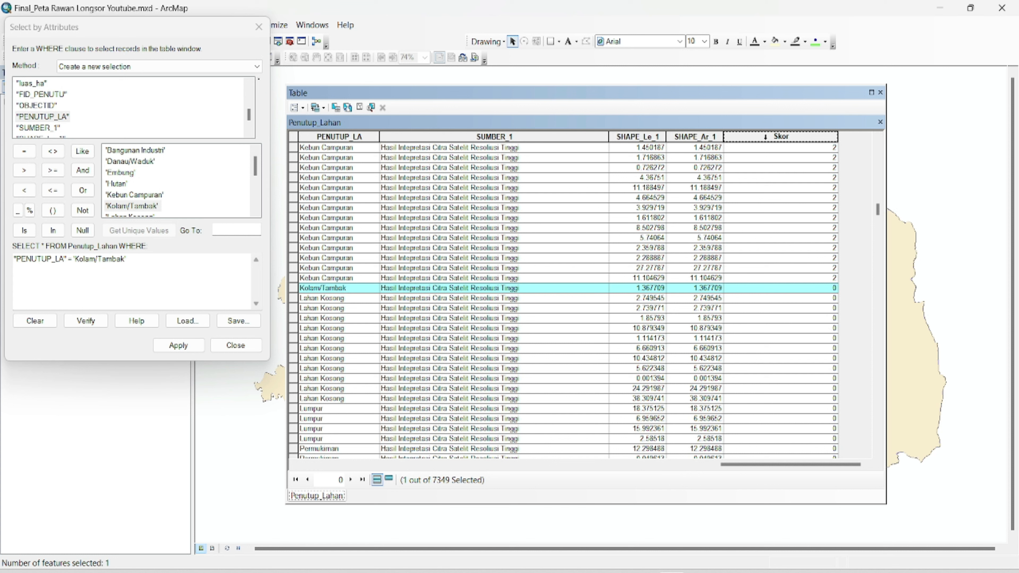
{"action": "right_click", "coordinate": [766, 137]}
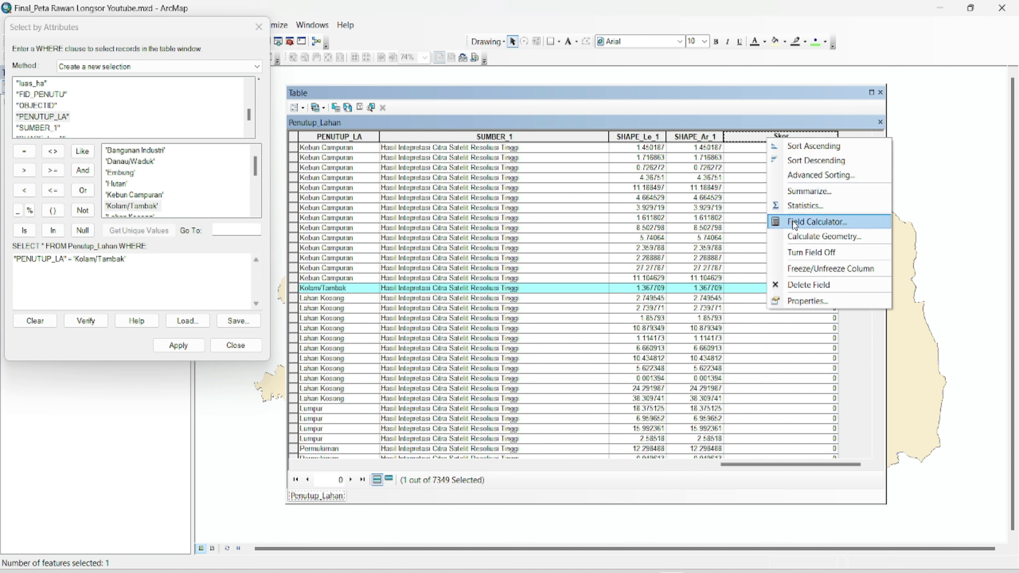
{"action": "left_click", "coordinate": [817, 222]}
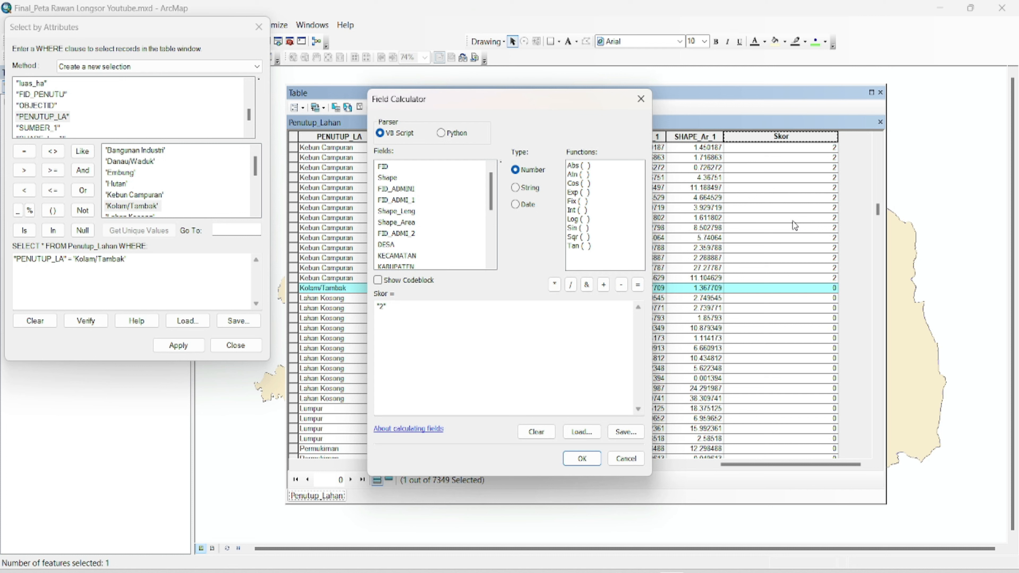
{"action": "left_click", "coordinate": [398, 308]}
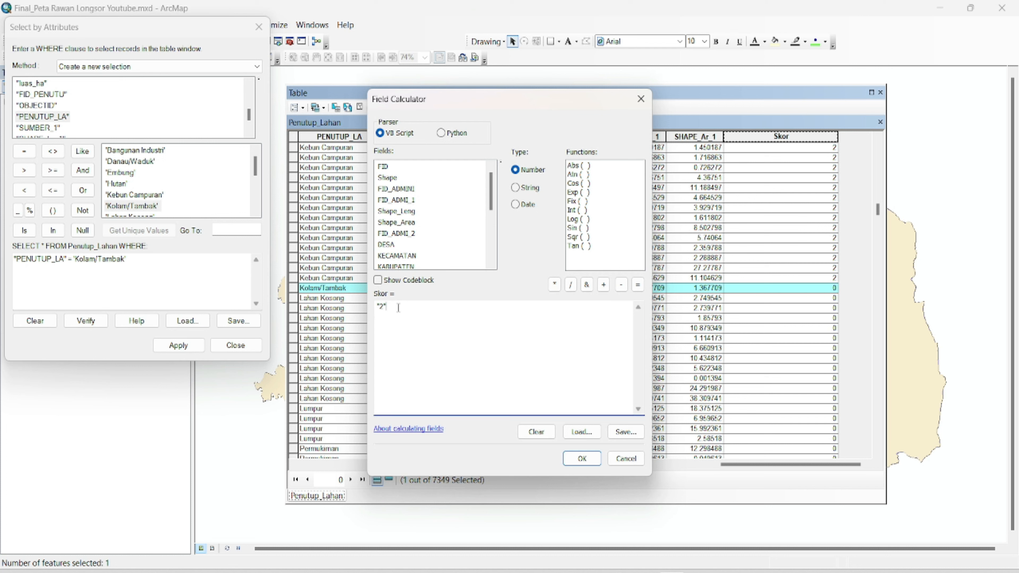
{"action": "type", "text": "\"1\""}
{"action": "left_click", "coordinate": [581, 459]}
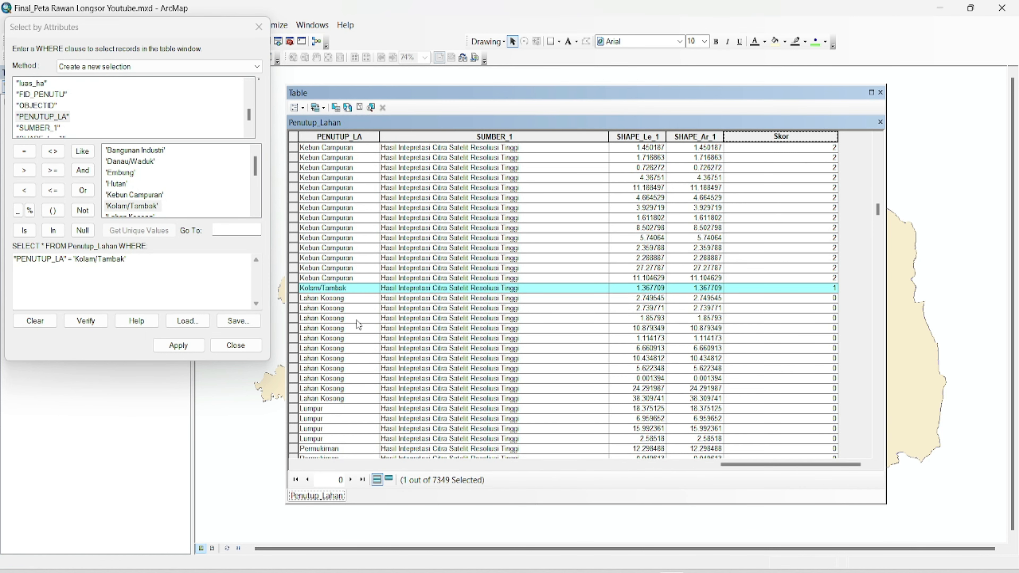
- Change the attribute query to "PENUTUP_LA" = 'Lahan Kosong' and apply it as a new selection
{"action": "left_click", "coordinate": [135, 260]}
{"action": "left_click_drag", "start_coordinate": [135, 260], "coordinate": [91, 261]}
{"action": "key", "text": "BackSpace"}
{"action": "key", "text": "BackSpace"}
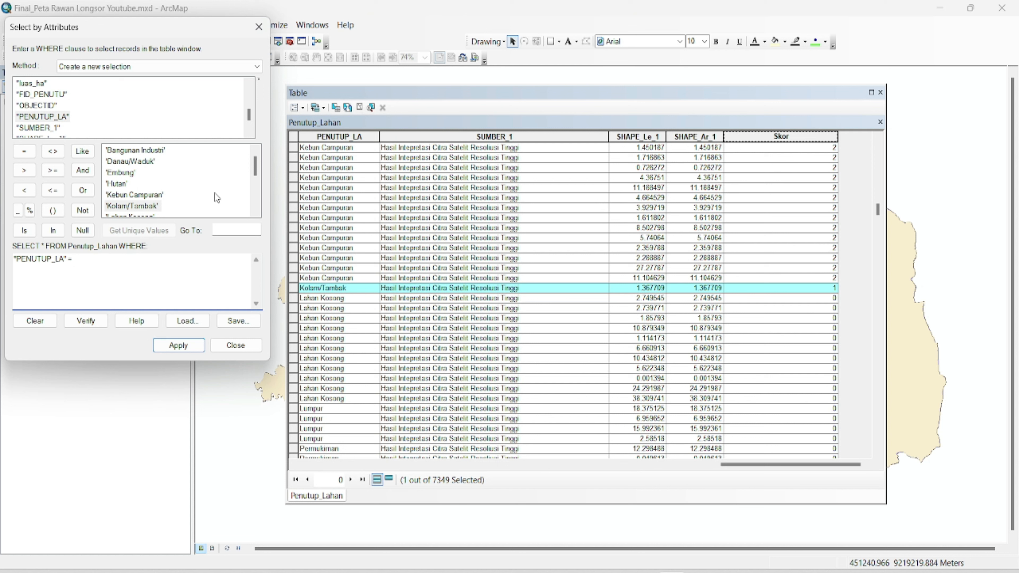
{"action": "left_click", "coordinate": [122, 206]}
{"action": "key", "text": "Down"}
{"action": "key", "text": "Down"}
{"action": "double_click", "coordinate": [130, 195]}
{"action": "left_click", "coordinate": [174, 345]}
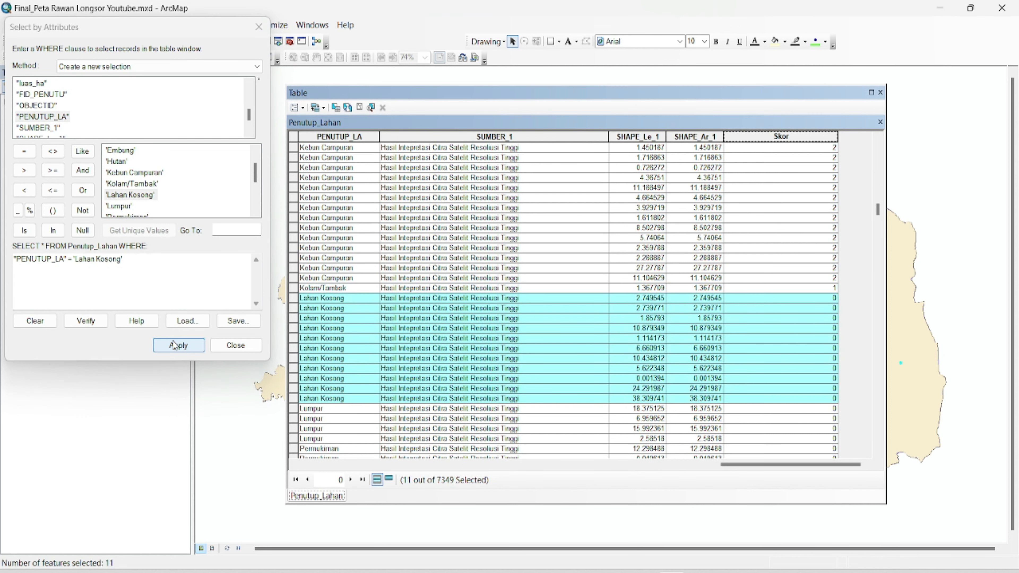
- Calculate the Skor field as "5" for the selected Lahan Kosong records with the Field Calculator
{"action": "right_click", "coordinate": [807, 136]}
{"action": "left_click", "coordinate": [834, 219]}
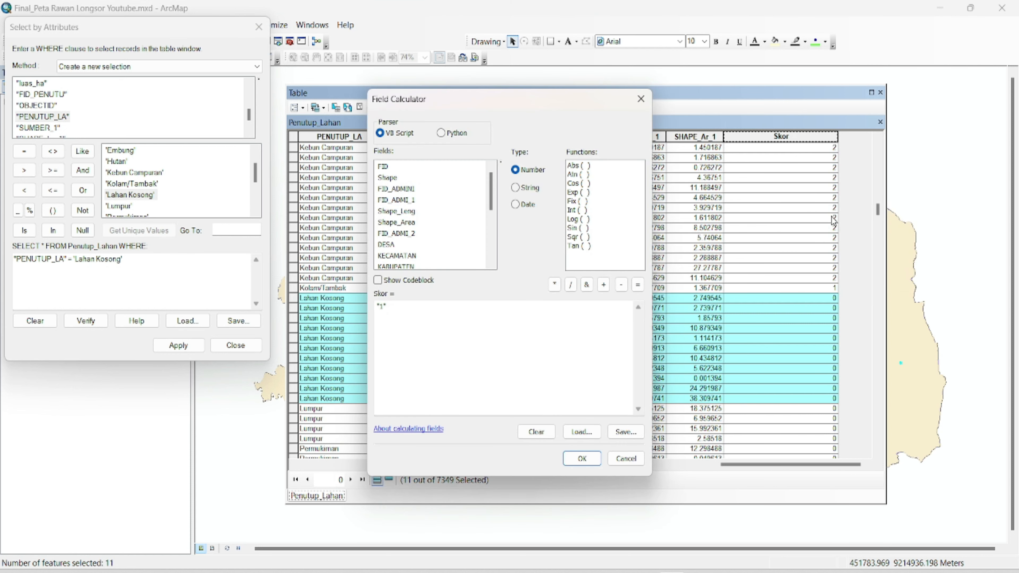
{"action": "left_click", "coordinate": [406, 309]}
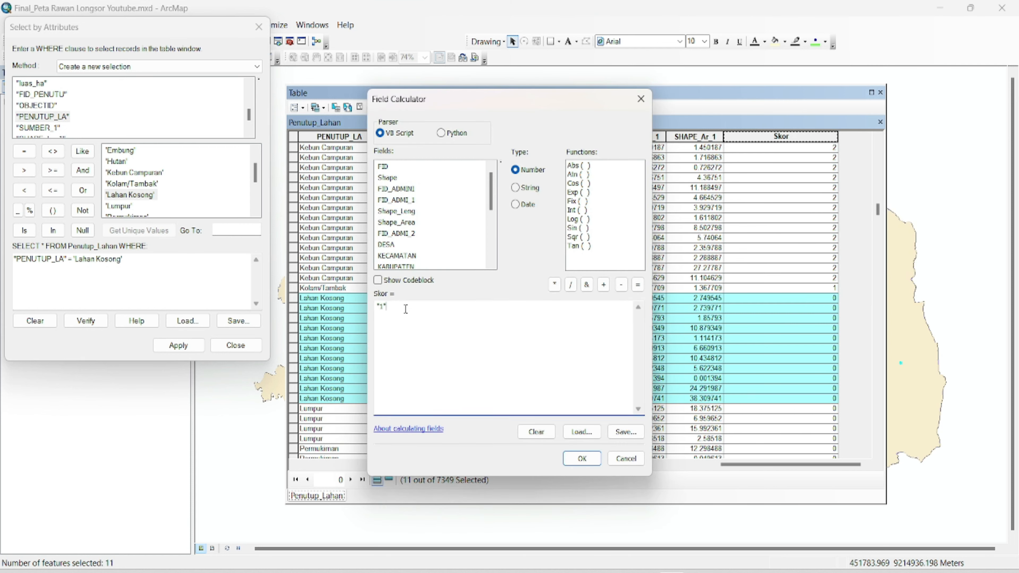
{"action": "type", "text": "\"S"}
{"action": "left_click", "coordinate": [582, 459]}
- Change the attribute query to "PENUTUP_LA" = 'Lumpur' and apply it as a new selection
{"action": "left_click_drag", "start_coordinate": [179, 268], "coordinate": [82, 265]}
{"action": "key", "text": "BackSpace"}
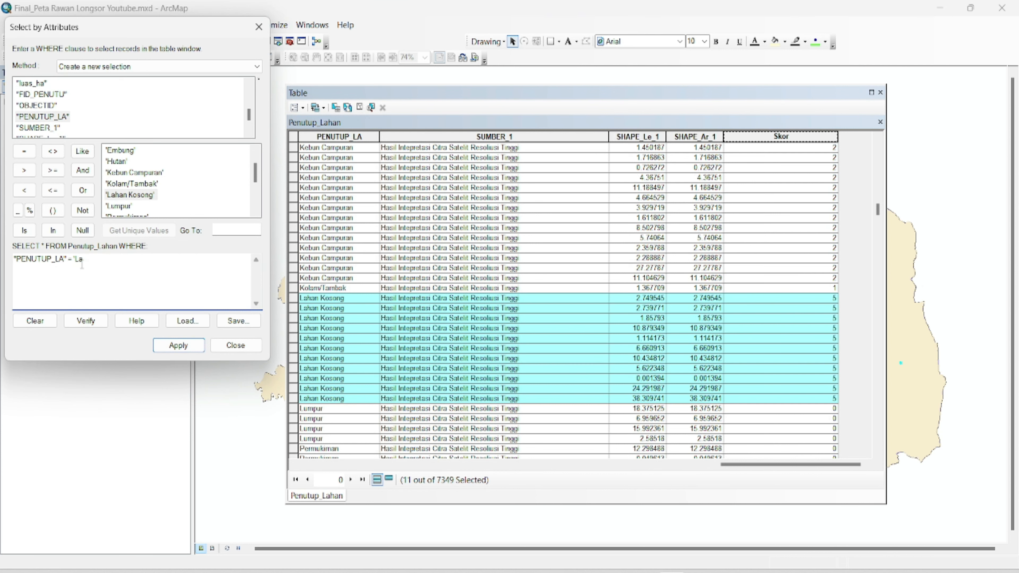
{"action": "double_click", "coordinate": [122, 206]}
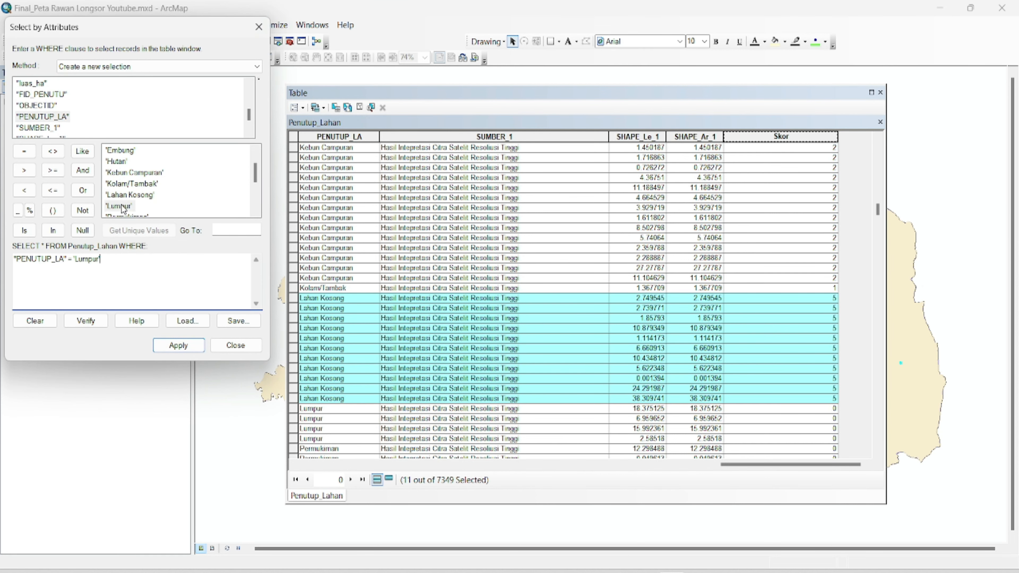
{"action": "left_click", "coordinate": [178, 346]}
- Calculate the Skor field as "5" for the selected Lumpur records with the Field Calculator
{"action": "left_click", "coordinate": [758, 138]}
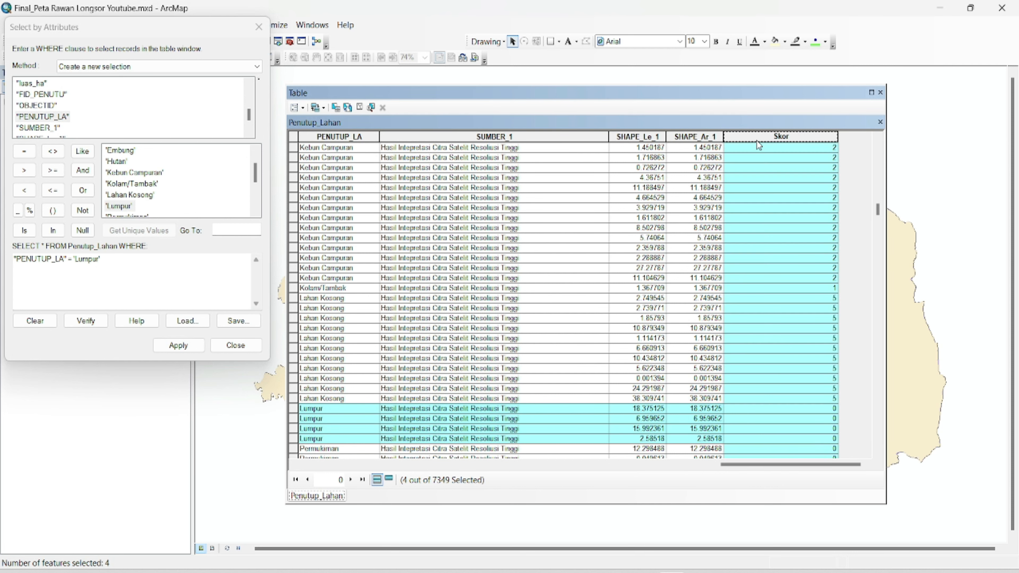
{"action": "right_click", "coordinate": [756, 142]}
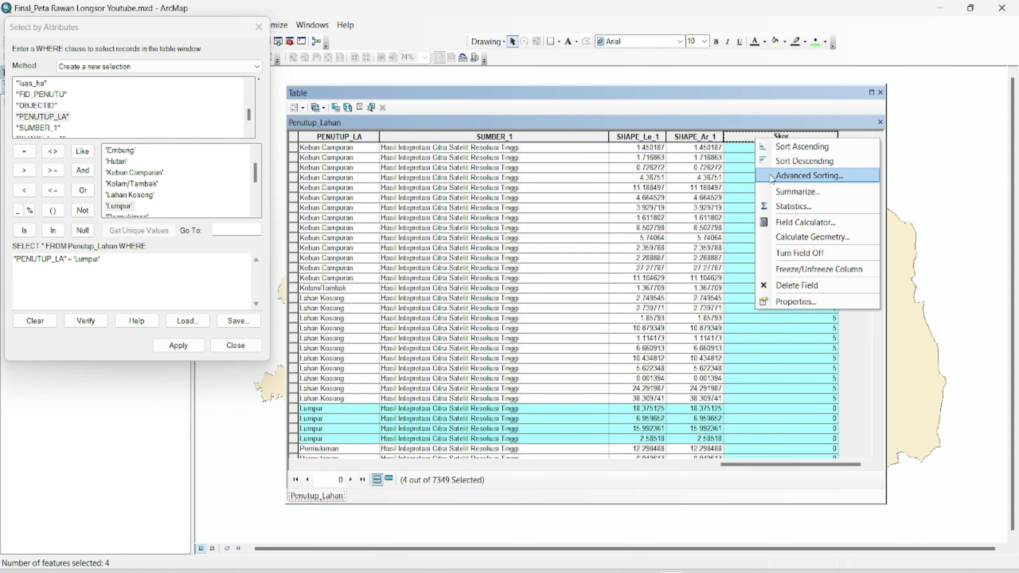
{"action": "left_click", "coordinate": [795, 222]}
{"action": "type", "text": "5"}
{"action": "left_click", "coordinate": [587, 458]}
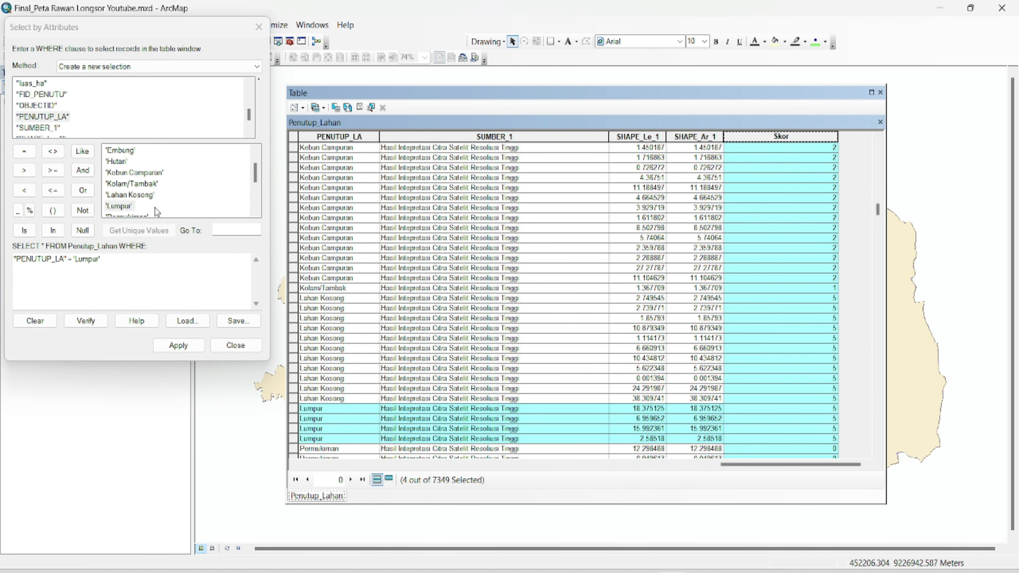
- Change the attribute query to "PENUTUP_LA" = 'Permukiman' and apply it as a new selection
{"action": "left_click_drag", "start_coordinate": [116, 263], "coordinate": [81, 262]}
{"action": "key", "text": "BackSpace"}
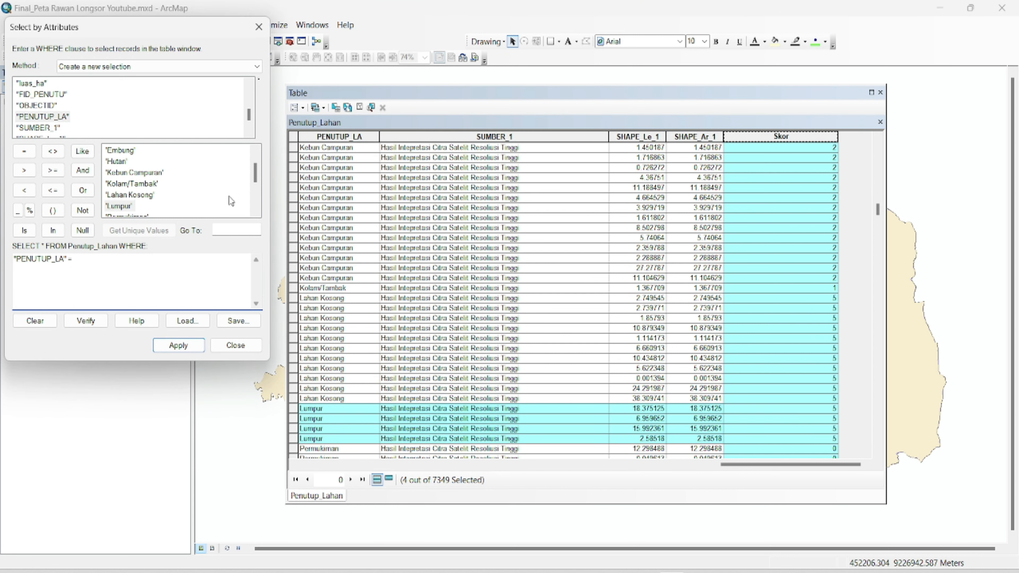
{"action": "left_click", "coordinate": [127, 207]}
{"action": "key", "text": "Down"}
{"action": "key", "text": "Down"}
{"action": "key", "text": "Down"}
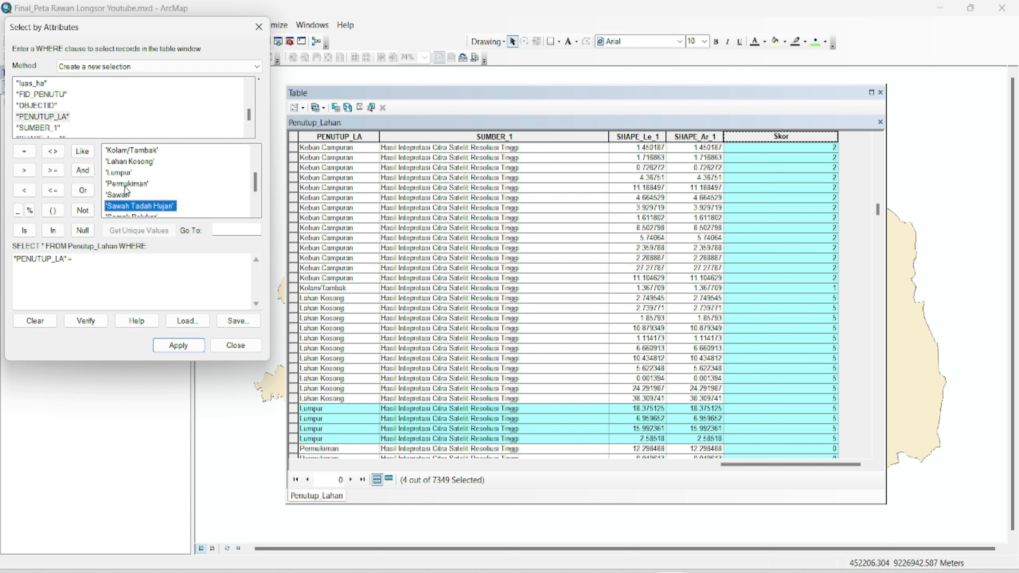
{"action": "double_click", "coordinate": [125, 184]}
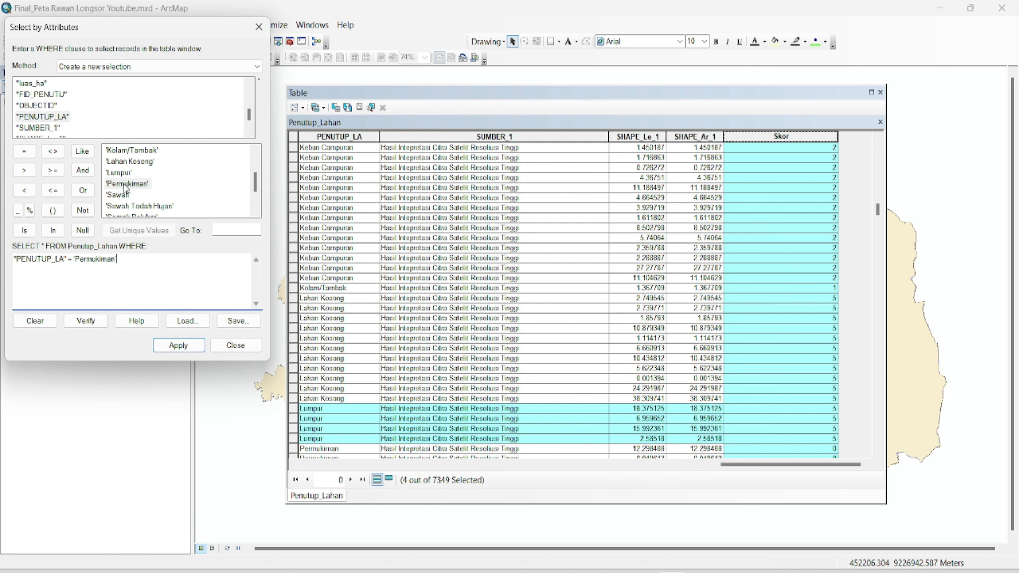
{"action": "left_click", "coordinate": [172, 344]}
- Calculate the Skor field as "4" for the selected Permukiman records with the Field Calculator
{"action": "left_click_drag", "start_coordinate": [876, 209], "coordinate": [878, 210]}
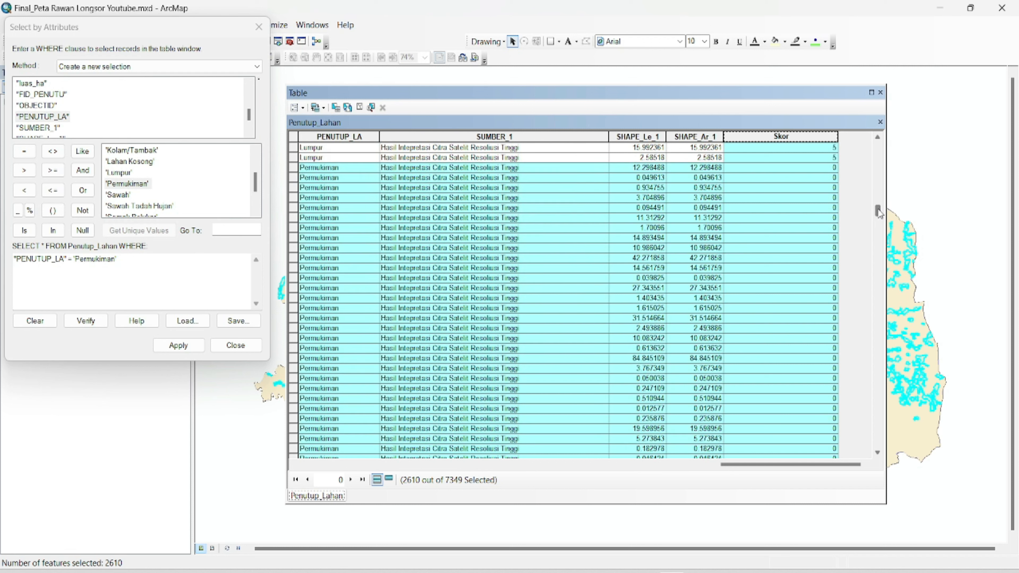
{"action": "right_click", "coordinate": [785, 137]}
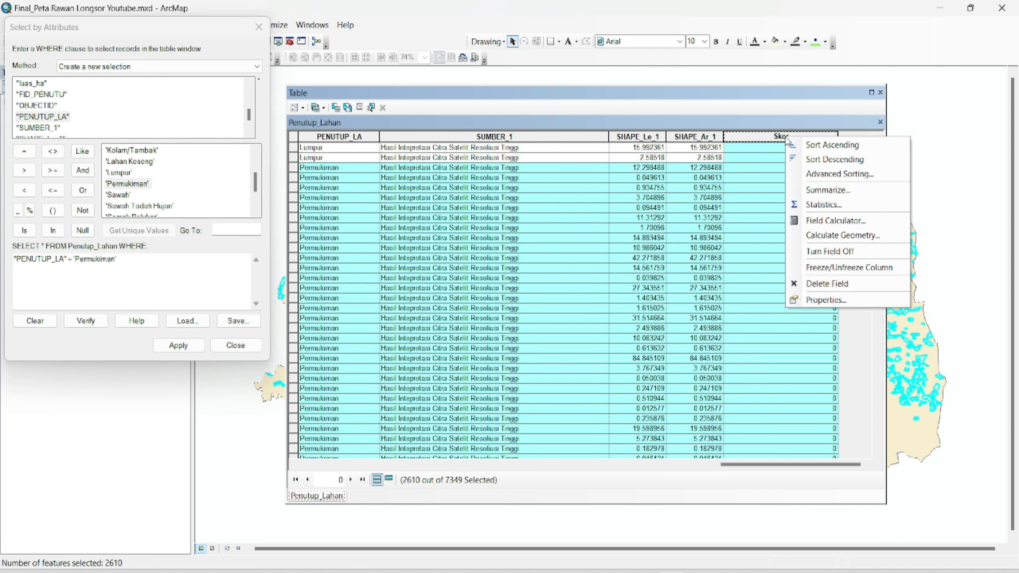
{"action": "left_click", "coordinate": [816, 220]}
{"action": "left_click", "coordinate": [411, 311]}
{"action": "type", "text": "4"}
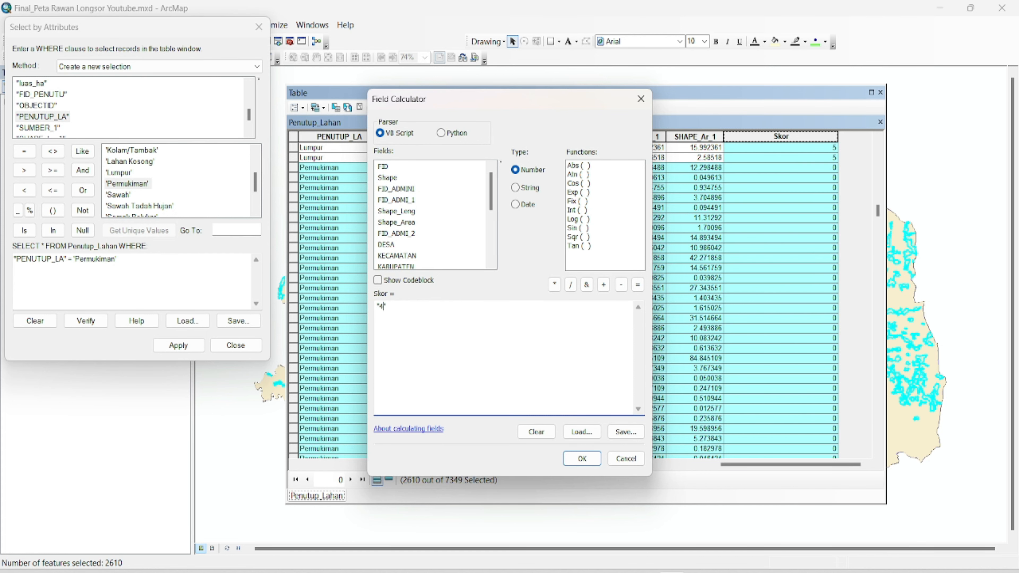
{"action": "left_click", "coordinate": [583, 458]}
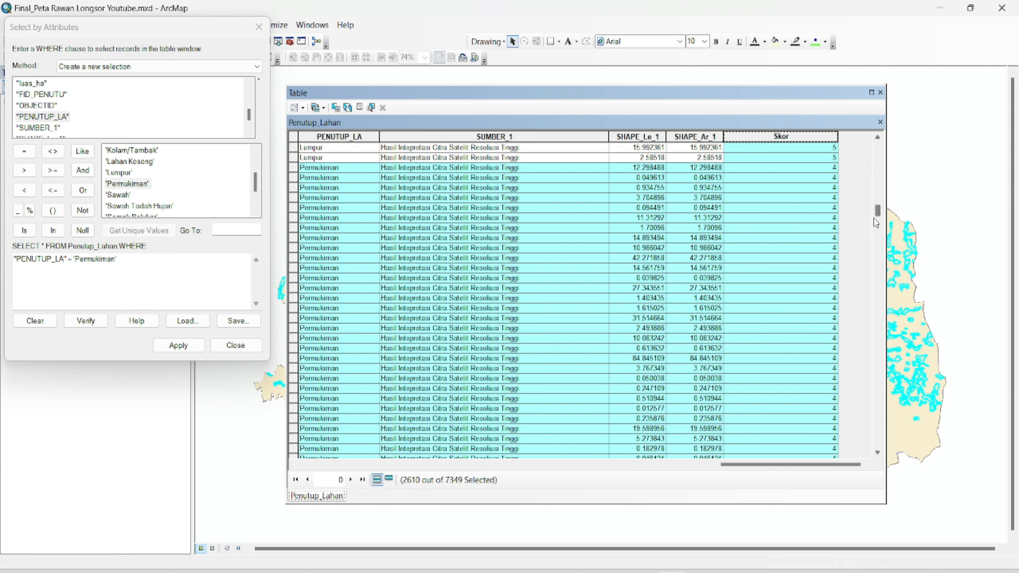
- Change the attribute query to "PENUTUP_LA" = 'Sawah' and apply it as a new selection
{"action": "left_click_drag", "start_coordinate": [878, 211], "coordinate": [879, 318]}
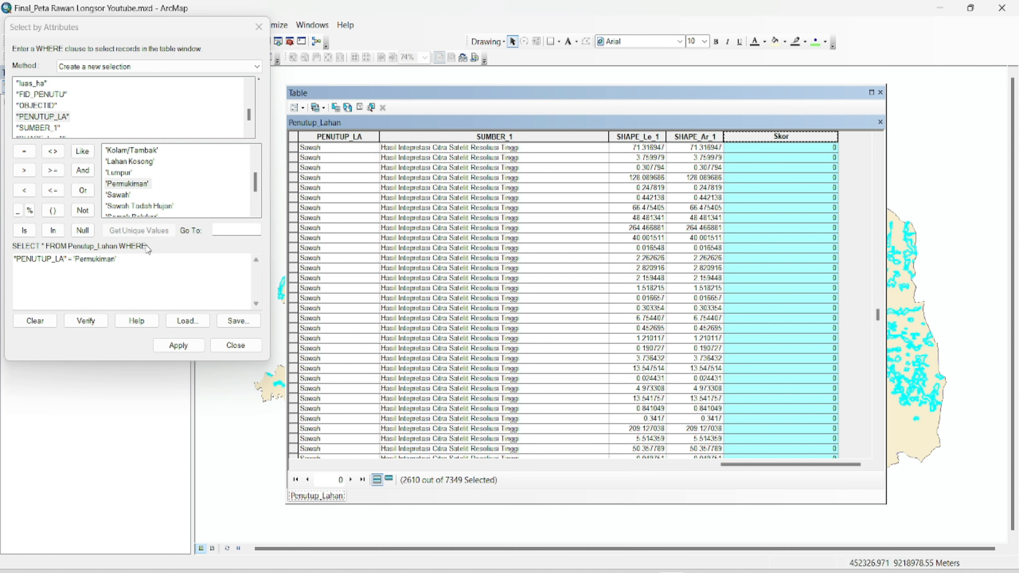
{"action": "left_click_drag", "start_coordinate": [127, 261], "coordinate": [77, 261]}
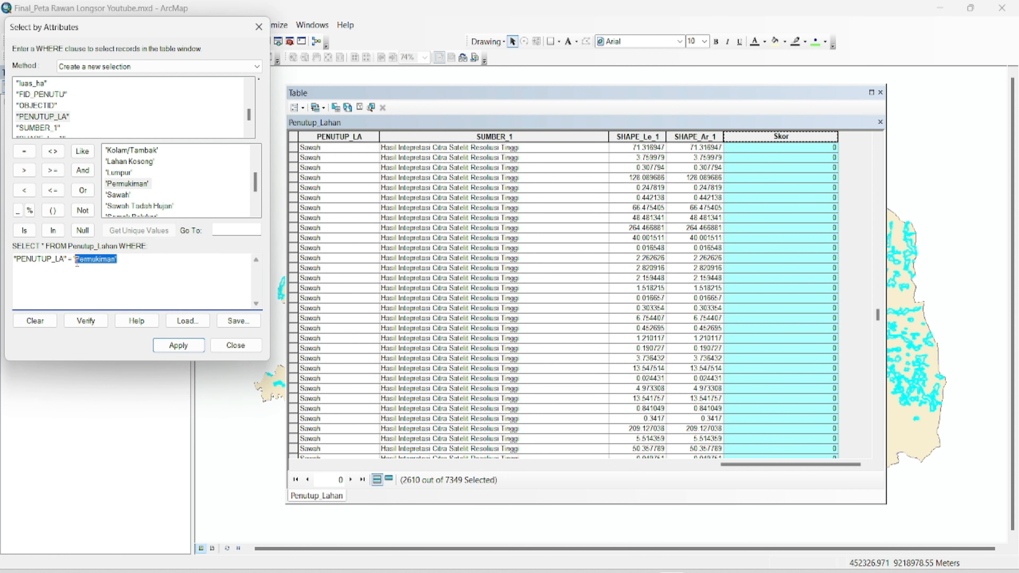
{"action": "key", "text": "BackSpace"}
{"action": "double_click", "coordinate": [118, 196]}
{"action": "left_click", "coordinate": [178, 346]}
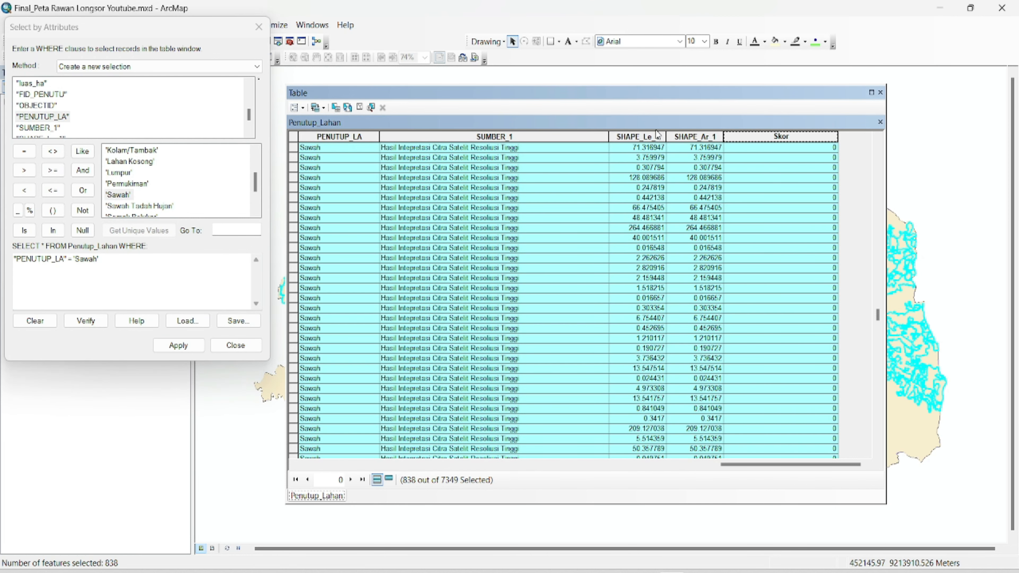
- Calculate the Skor field as "3" for the selected Sawah records with the Field Calculator
{"action": "right_click", "coordinate": [746, 139]}
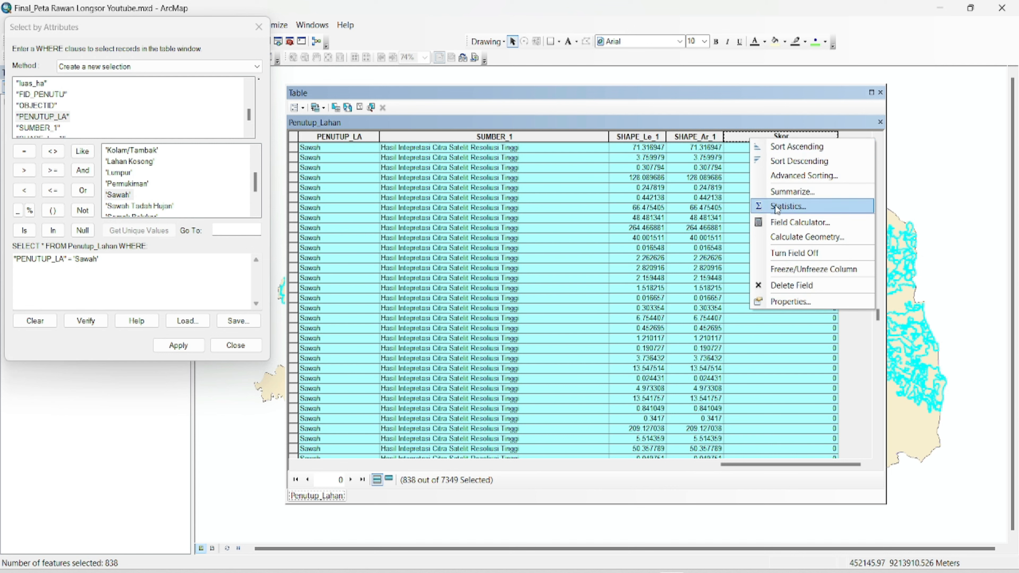
{"action": "left_click", "coordinate": [778, 224]}
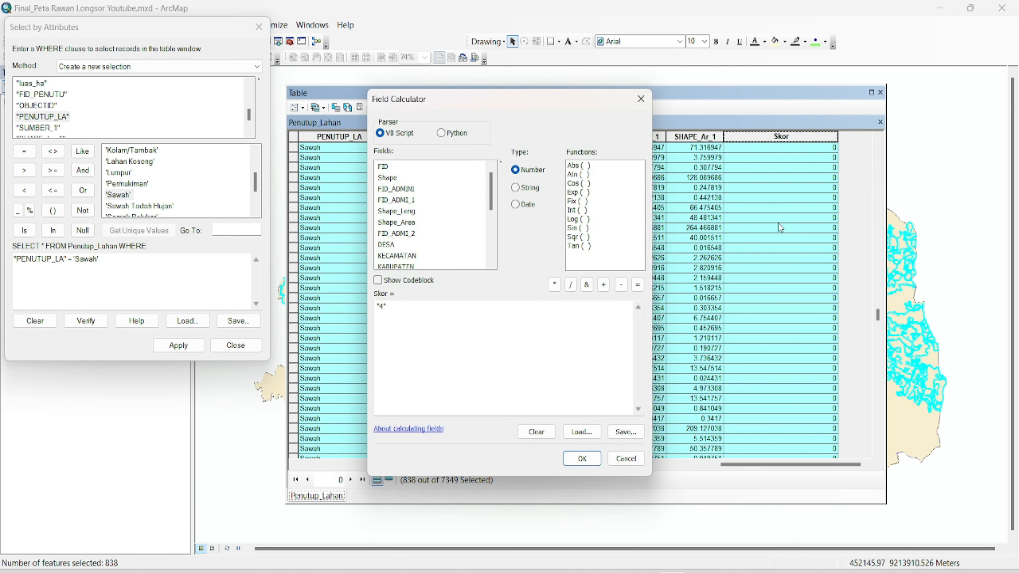
{"action": "left_click", "coordinate": [400, 313]}
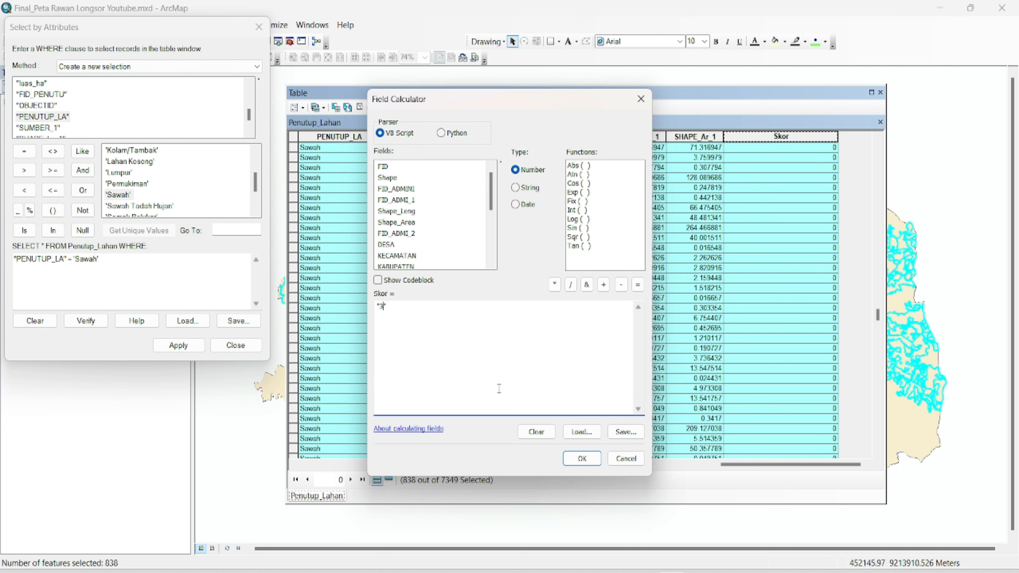
{"action": "left_click", "coordinate": [582, 459]}
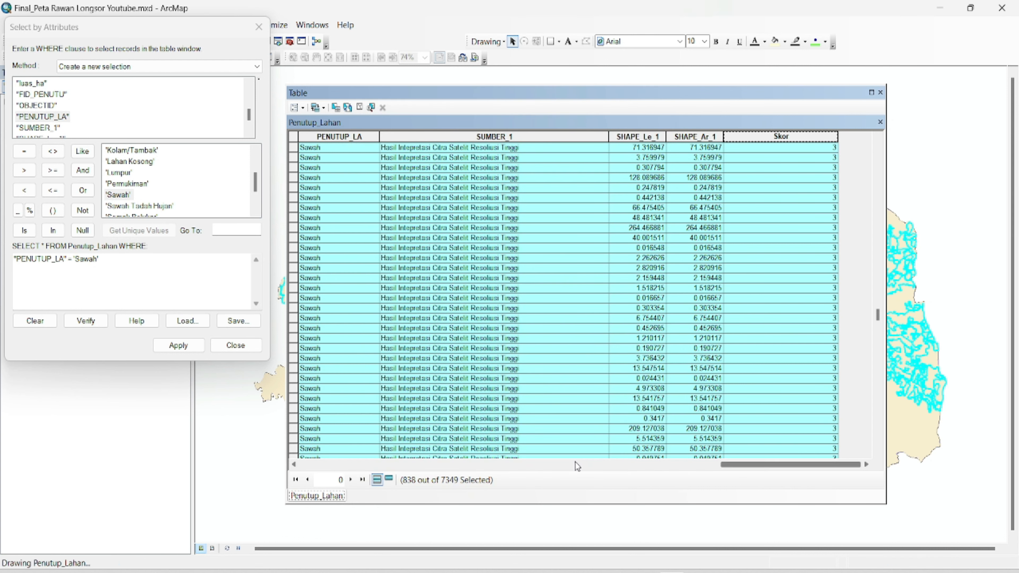
- Change the attribute query to "PENUTUP_LA" = 'Sawah Tadah Hujan' and apply it as a new selection
{"action": "left_click_drag", "start_coordinate": [100, 259], "coordinate": [78, 263]}
{"action": "key", "text": "BackSpace"}
{"action": "double_click", "coordinate": [139, 206]}
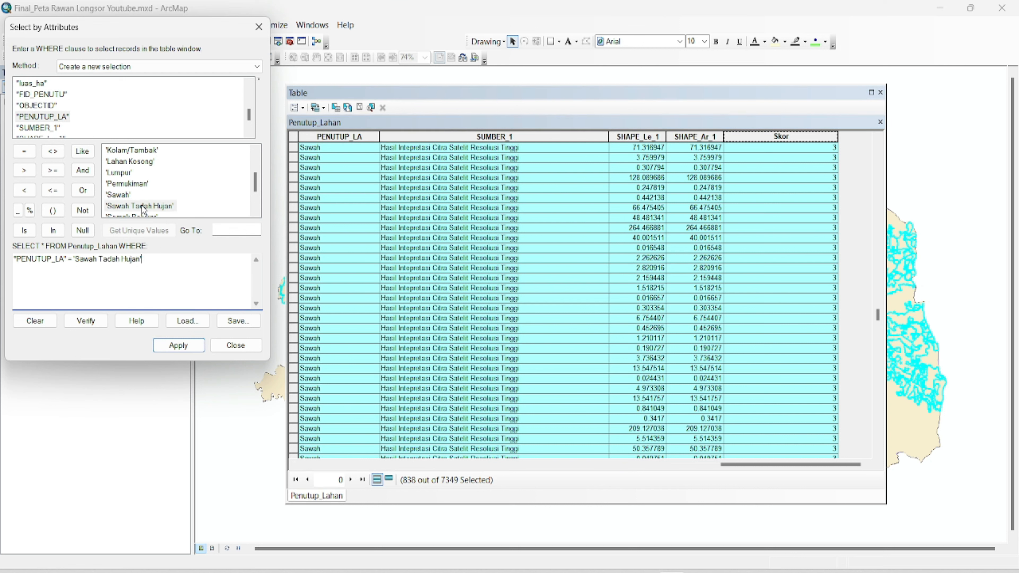
{"action": "left_click", "coordinate": [189, 348]}
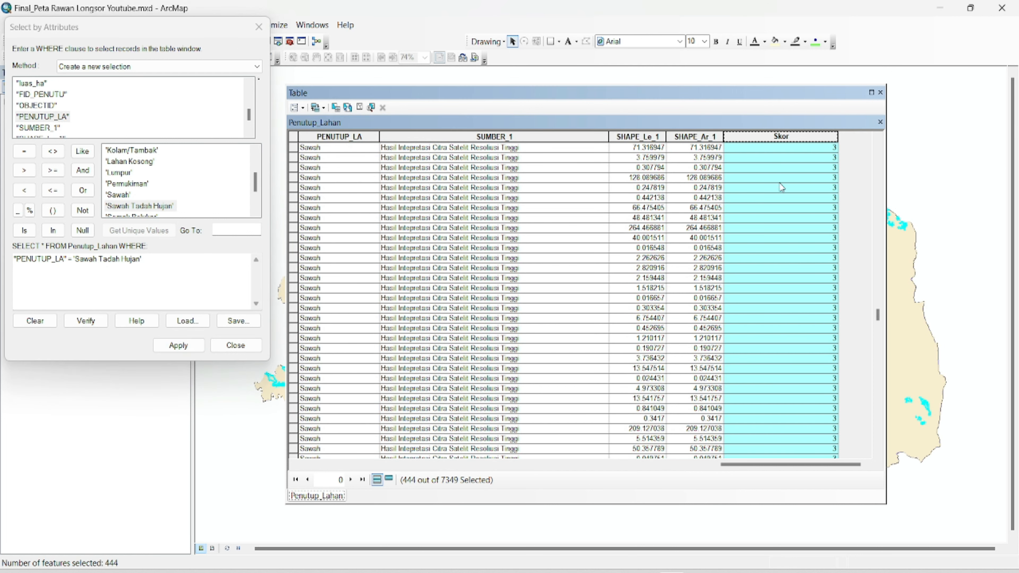
- Calculate the Skor field as "3" for the selected Sawah Tadah Hujan records with the Field Calculator
{"action": "right_click", "coordinate": [777, 138]}
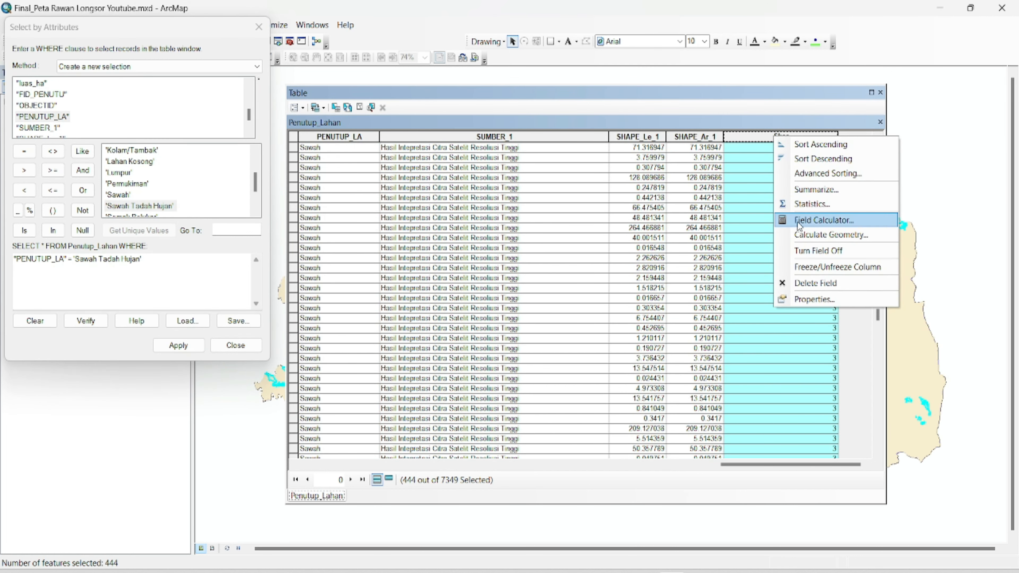
{"action": "left_click", "coordinate": [734, 321]}
{"action": "left_click_drag", "start_coordinate": [878, 320], "coordinate": [878, 339]}
{"action": "left_click", "coordinate": [181, 347]}
{"action": "left_click_drag", "start_coordinate": [878, 334], "coordinate": [879, 355]}
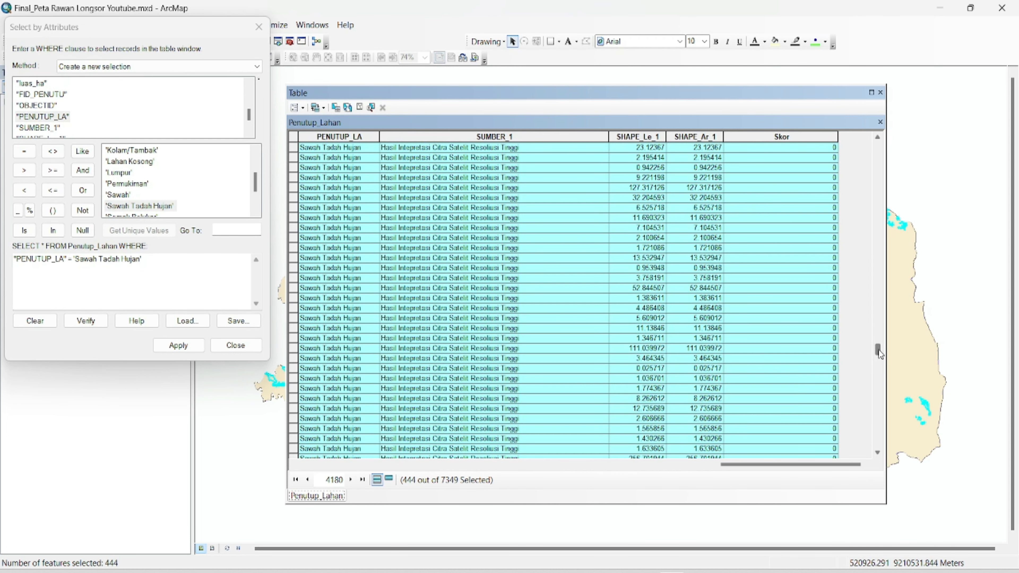
{"action": "right_click", "coordinate": [759, 132]}
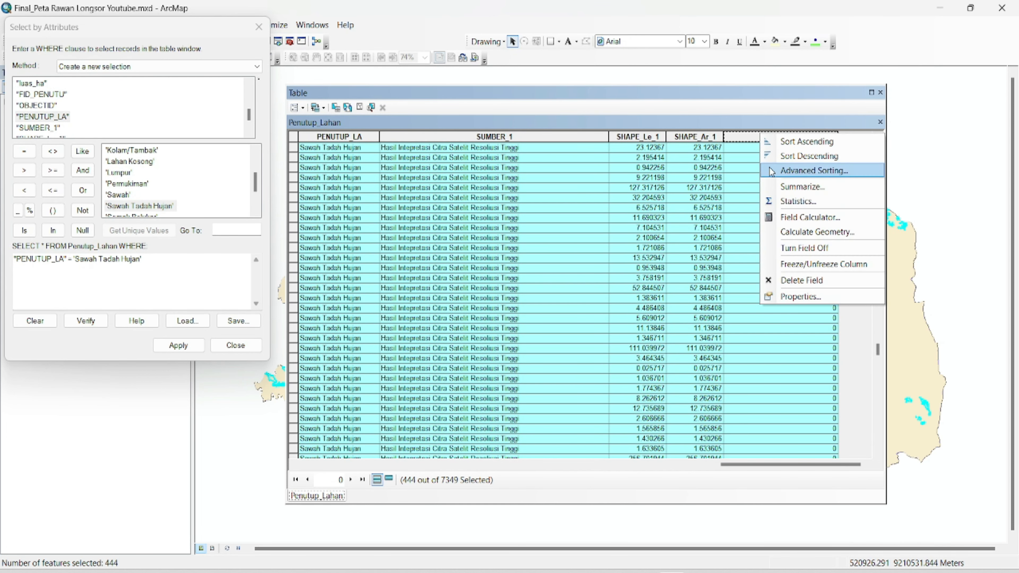
{"action": "left_click", "coordinate": [786, 217]}
{"action": "left_click", "coordinate": [583, 460]}
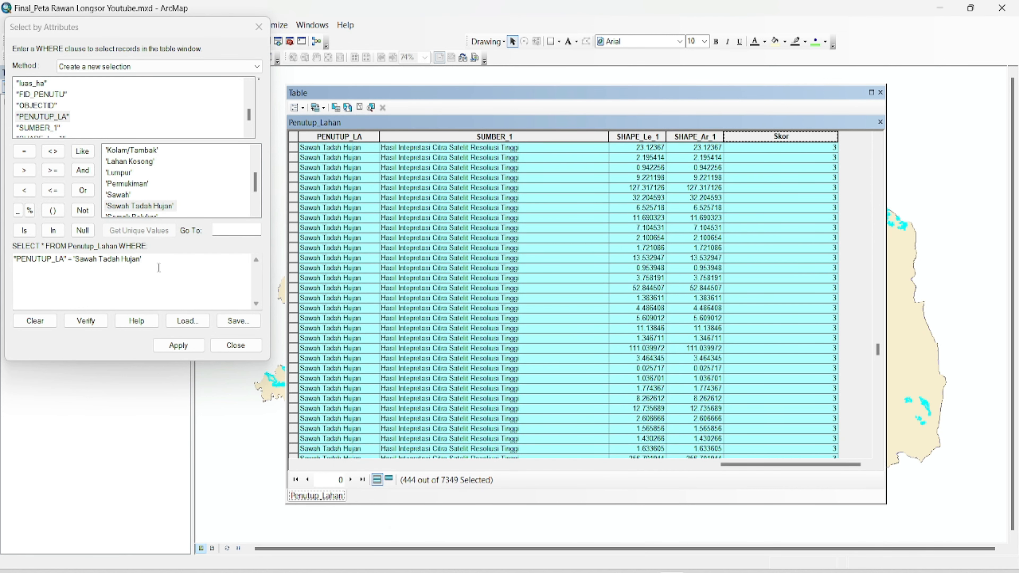
- Change the attribute query to "PENUTUP_LA" = 'Semak Belukar' and apply it as a new selection
{"action": "left_click_drag", "start_coordinate": [159, 267], "coordinate": [71, 257]}
{"action": "key", "text": "BackSpace"}
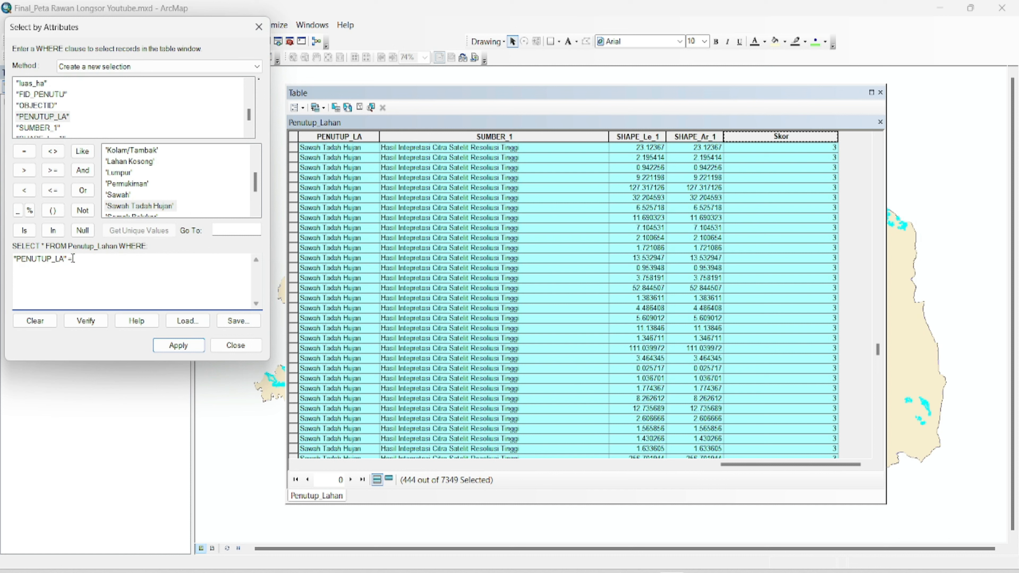
{"action": "left_click_drag", "start_coordinate": [142, 216], "coordinate": [139, 189]}
{"action": "double_click", "coordinate": [140, 184]}
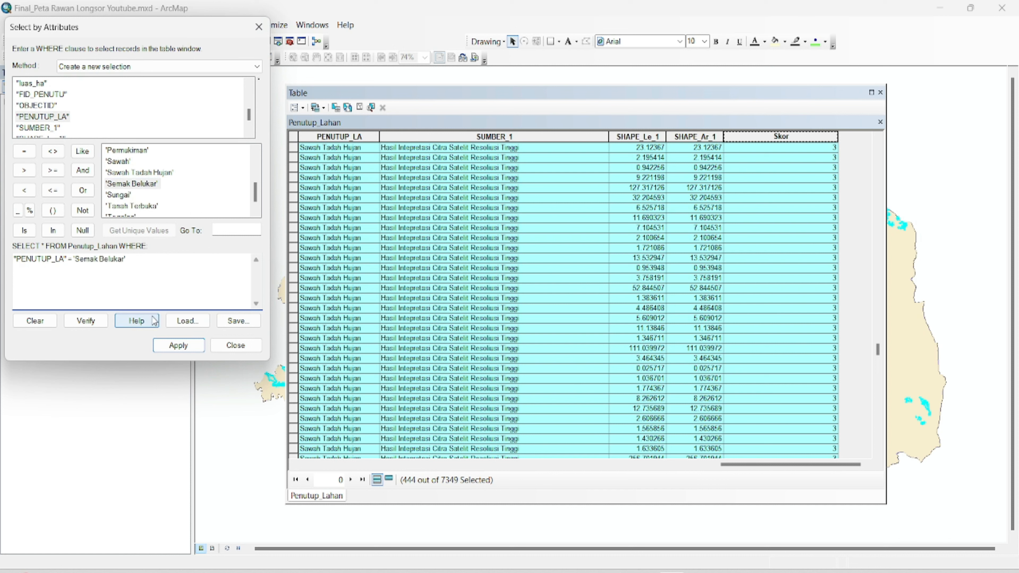
{"action": "left_click", "coordinate": [178, 345]}
- Calculate the Skor field as "2" for the selected Semak Belukar records with the Field Calculator
{"action": "left_click_drag", "start_coordinate": [877, 349], "coordinate": [874, 368]}
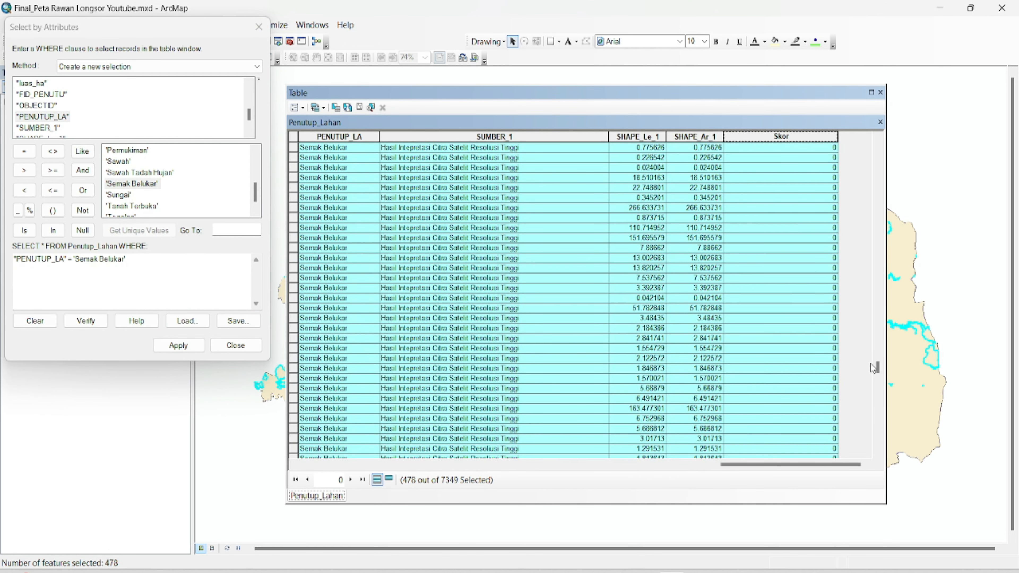
{"action": "right_click", "coordinate": [767, 137]}
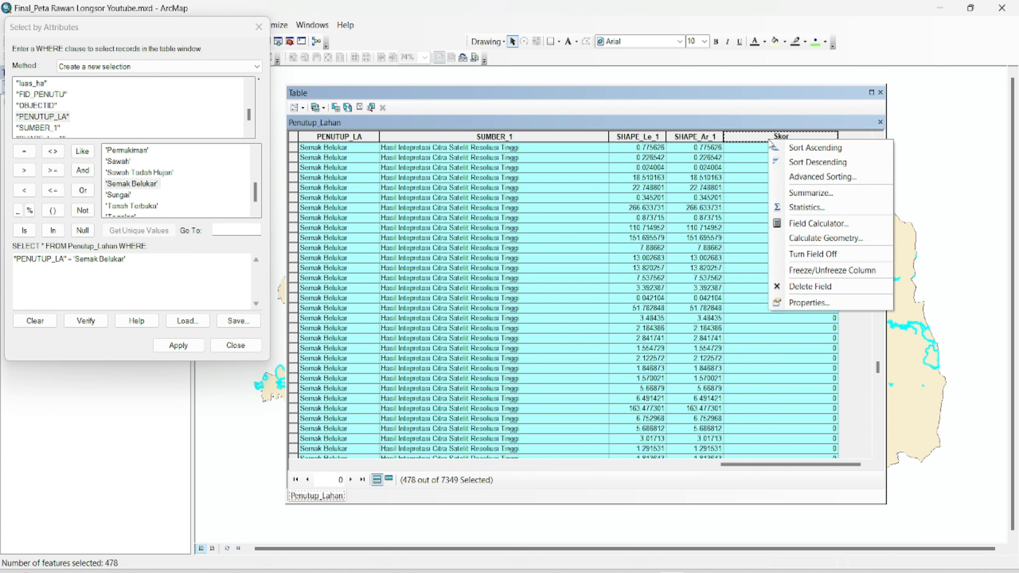
{"action": "left_click", "coordinate": [789, 219]}
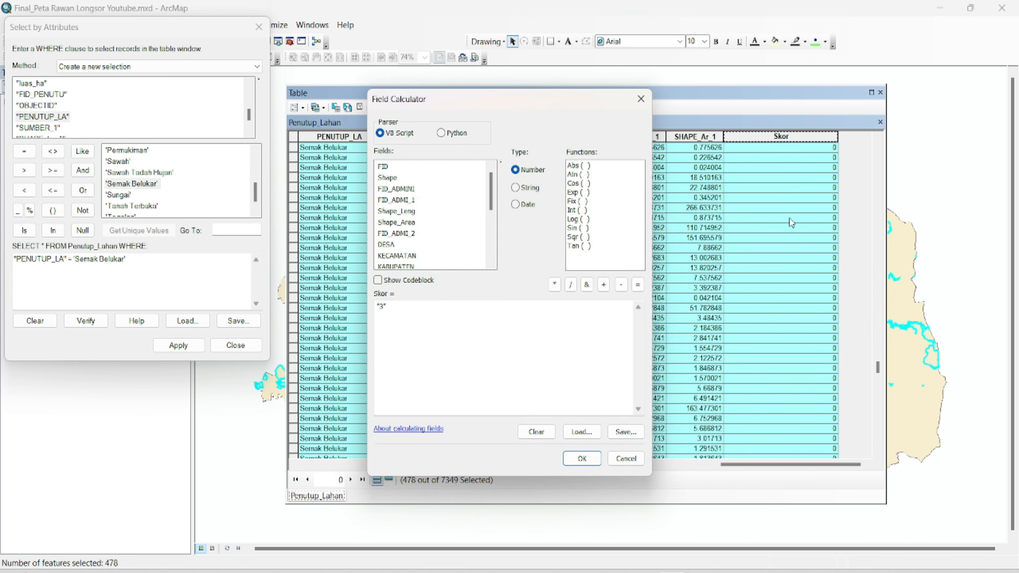
{"action": "left_click", "coordinate": [396, 316]}
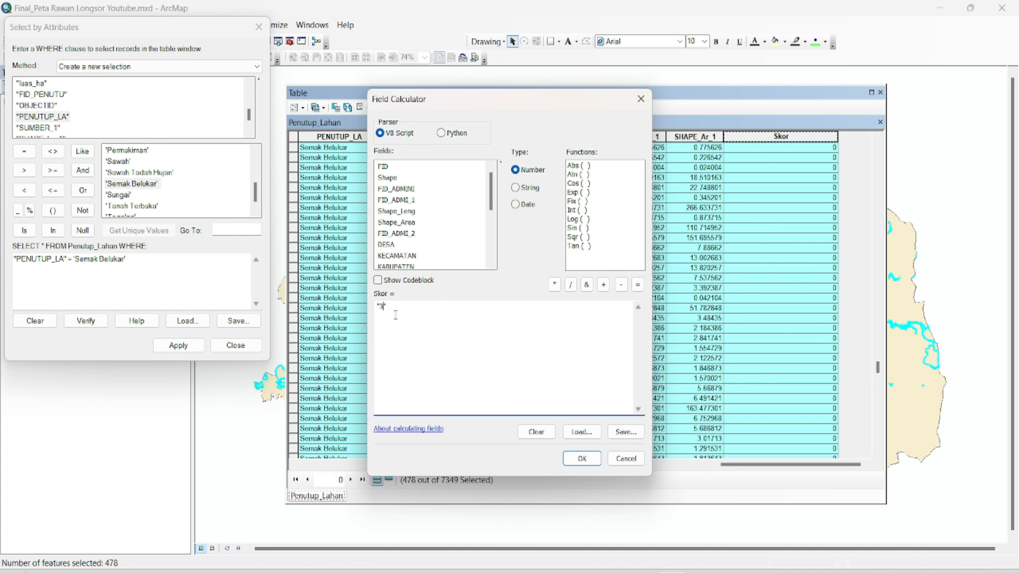
{"action": "left_click", "coordinate": [582, 459]}
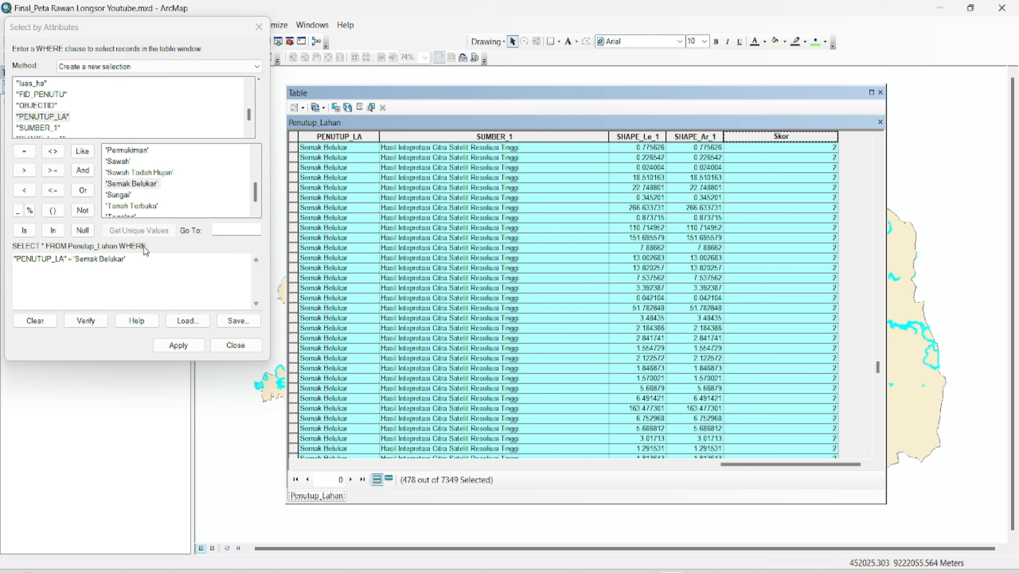
- Change the attribute query to "PENUTUP_LA" = 'Sungai' and apply it as a new selection
{"action": "left_click_drag", "start_coordinate": [138, 261], "coordinate": [76, 266]}
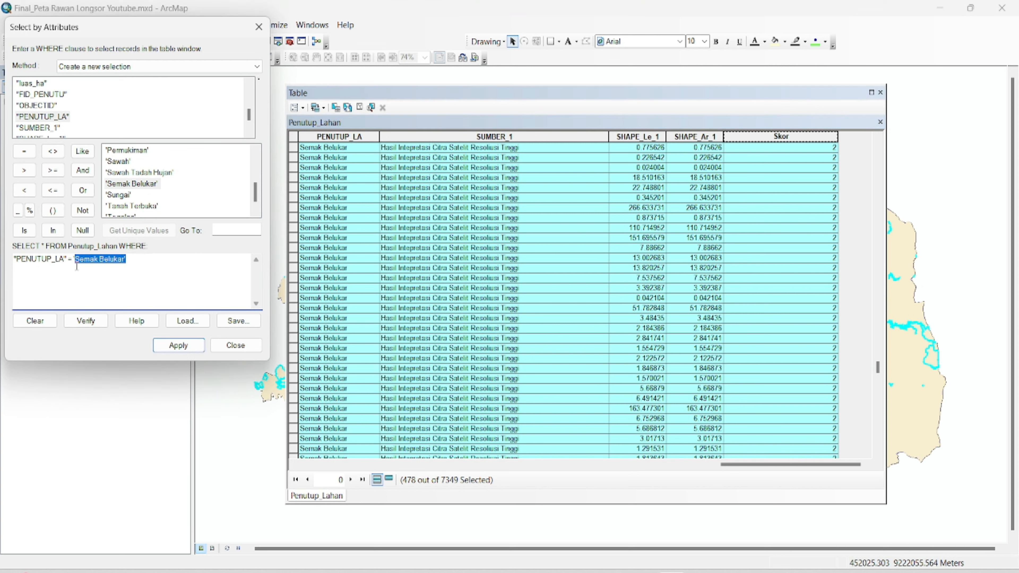
{"action": "double_click", "coordinate": [117, 196]}
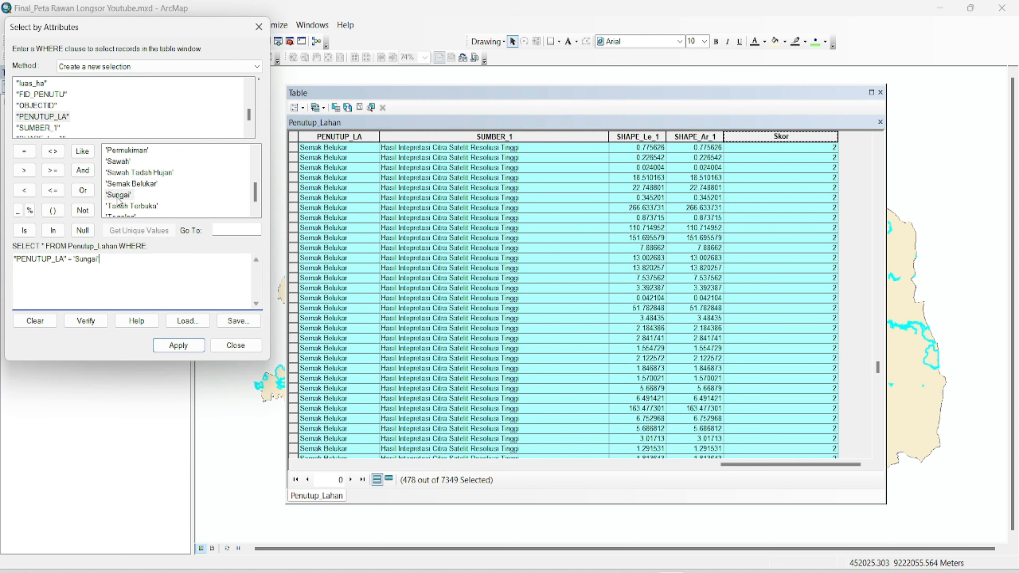
{"action": "left_click", "coordinate": [178, 345]}
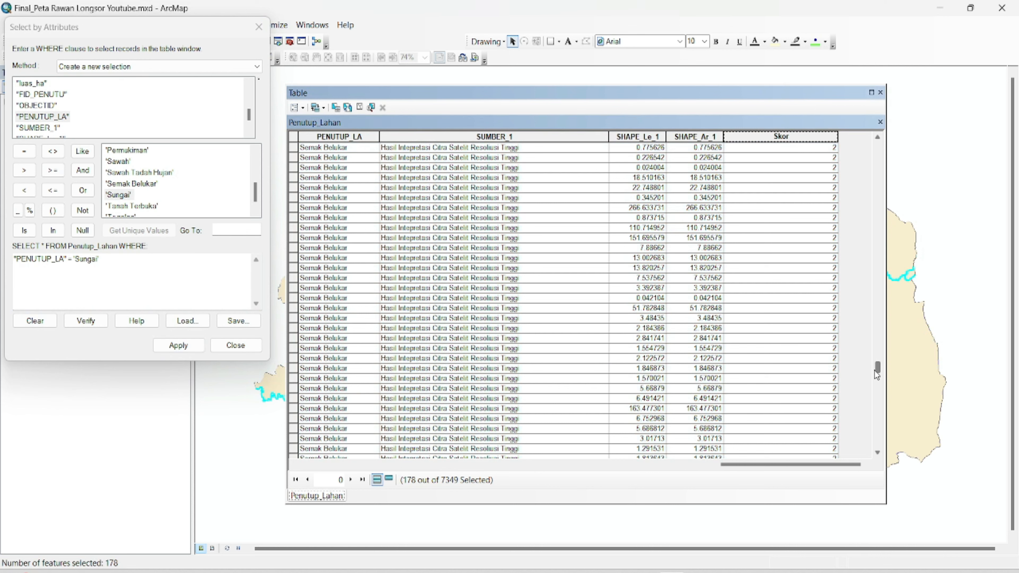
- Calculate the Skor field as "1" for the selected Sungai records with the Field Calculator
{"action": "left_click_drag", "start_coordinate": [877, 383], "coordinate": [877, 395]}
{"action": "right_click", "coordinate": [743, 138]}
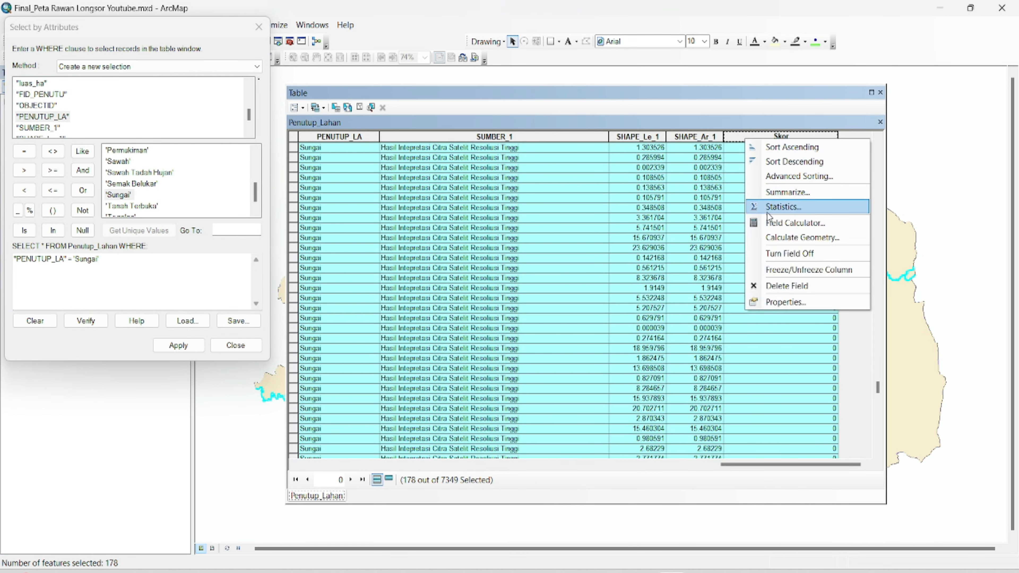
{"action": "left_click", "coordinate": [771, 224]}
{"action": "left_click", "coordinate": [392, 309]}
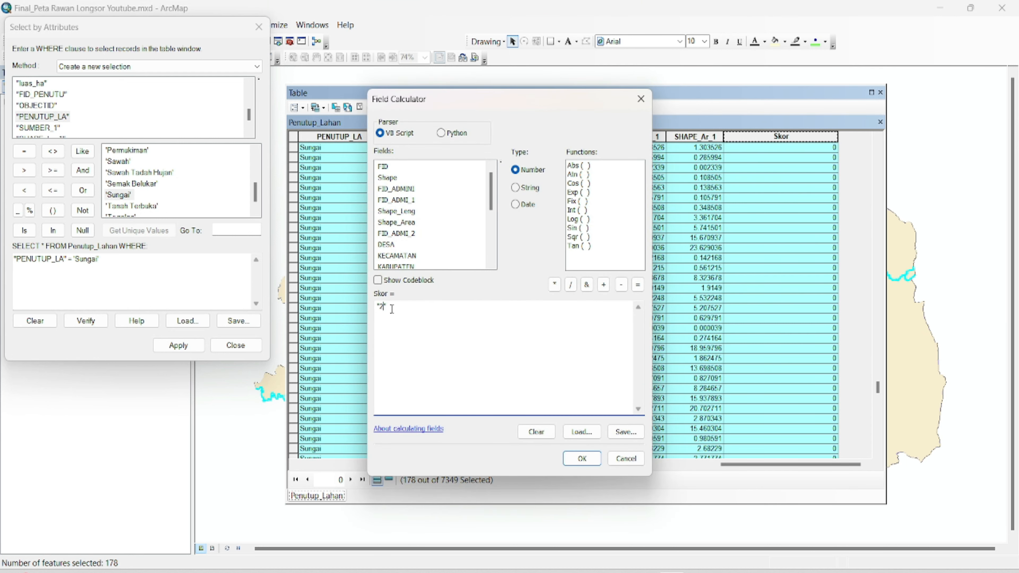
{"action": "type", "text": "1"}
{"action": "left_click", "coordinate": [582, 458]}
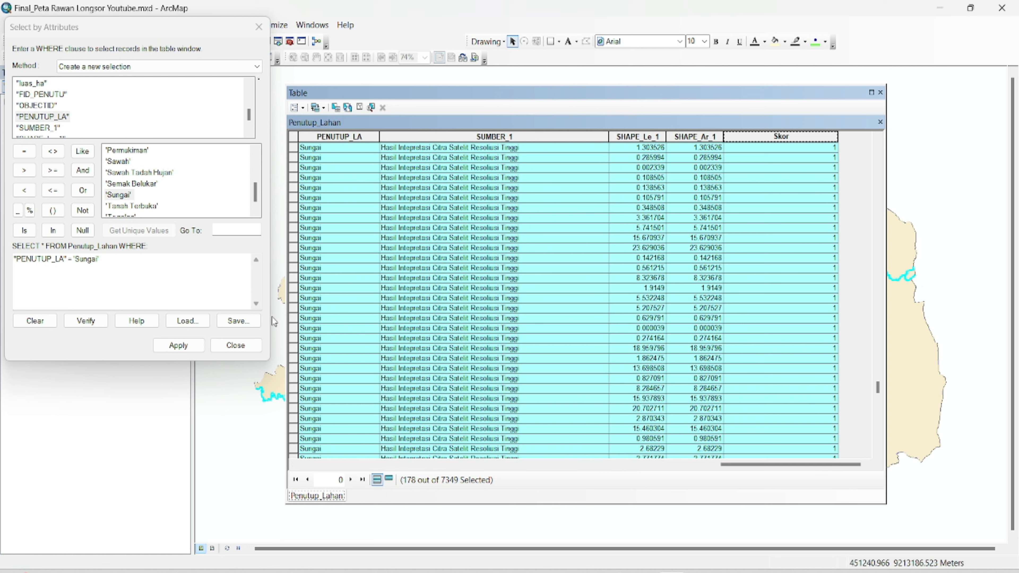
- Change the attribute query to "PENUTUP_LA" = 'Tanah Terbuka' and apply it as a new selection
{"action": "left_click_drag", "start_coordinate": [100, 259], "coordinate": [78, 264]}
{"action": "key", "text": "BackSpace"}
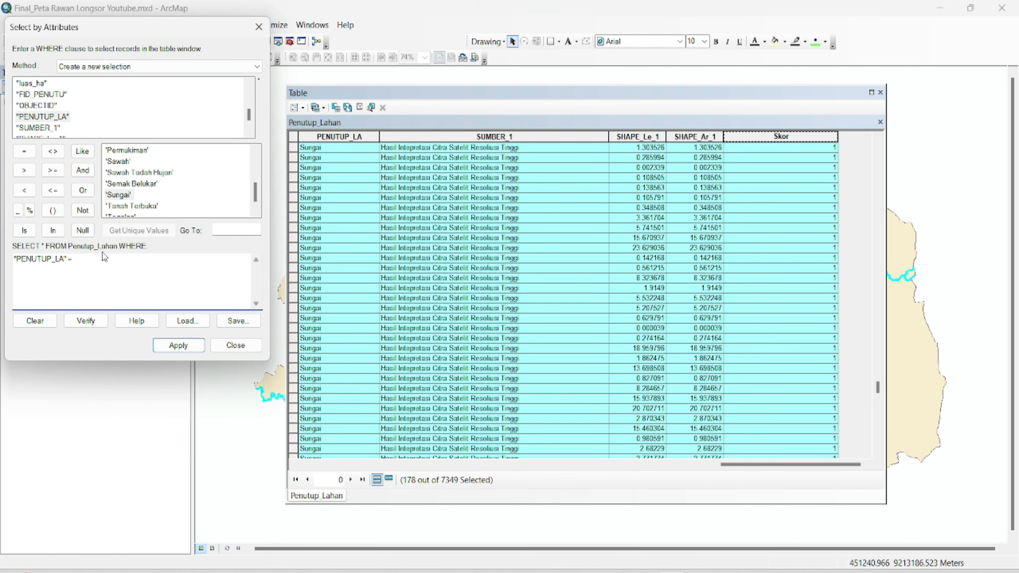
{"action": "double_click", "coordinate": [141, 207]}
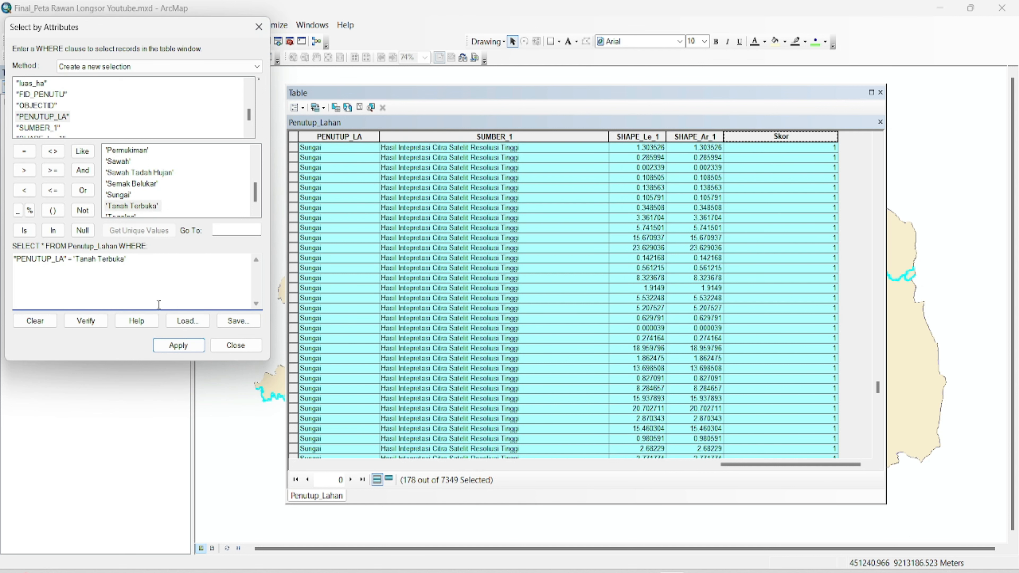
{"action": "left_click", "coordinate": [179, 345]}
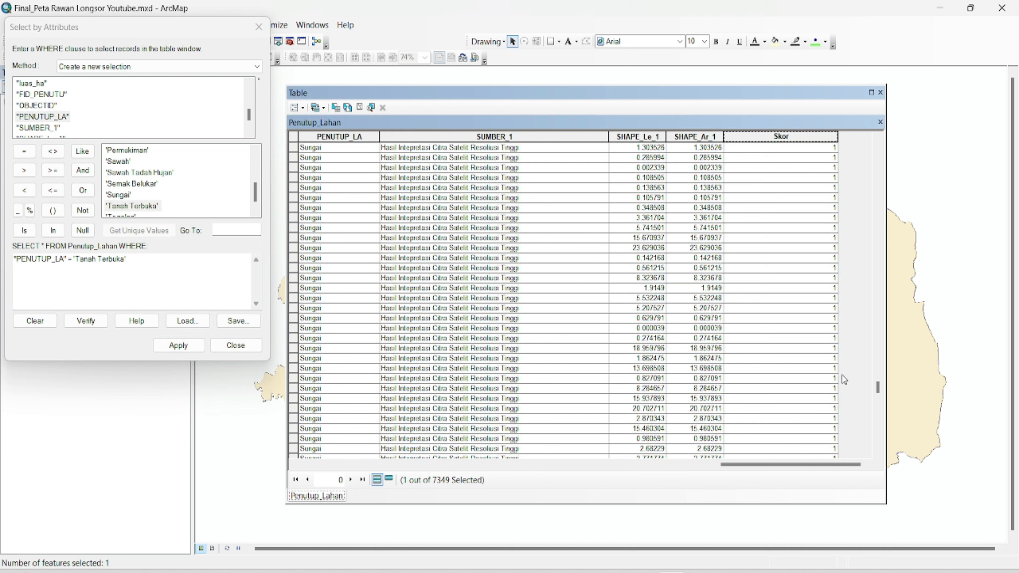
- Calculate the Skor field as "5" for the selected Tanah Terbuka record with the Field Calculator
{"action": "left_click_drag", "start_coordinate": [878, 392], "coordinate": [877, 397]}
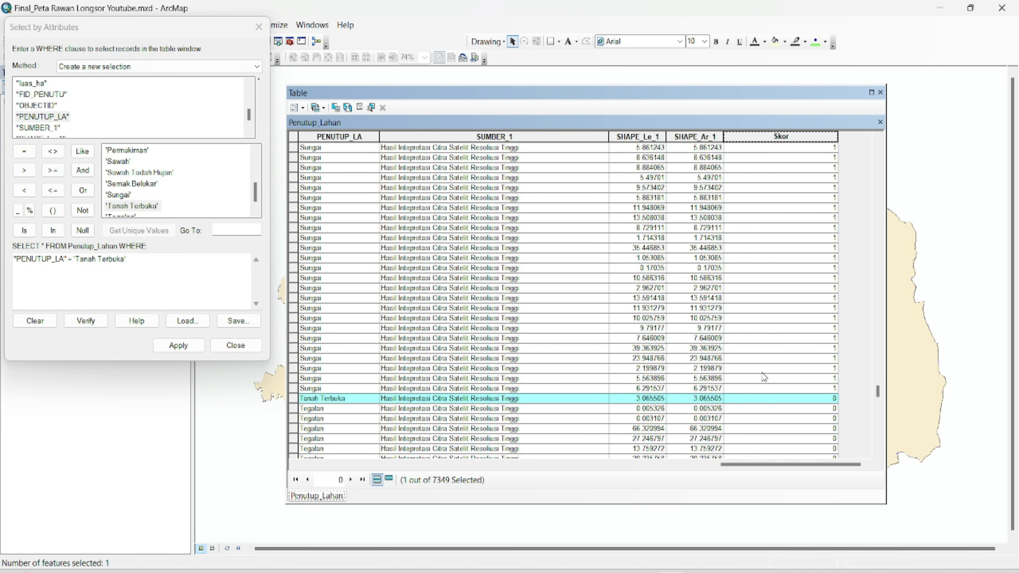
{"action": "right_click", "coordinate": [796, 137]}
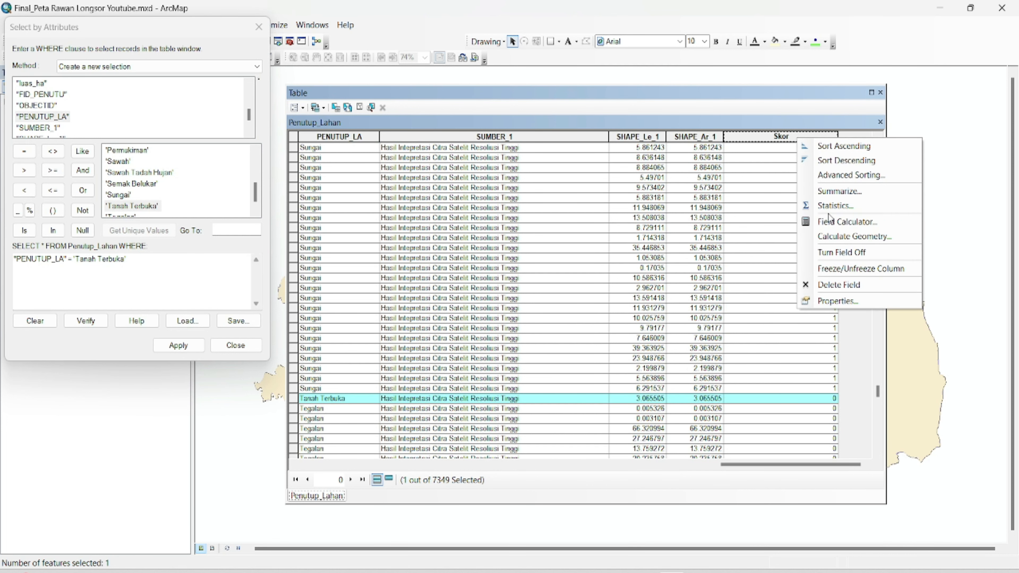
{"action": "left_click", "coordinate": [832, 221]}
{"action": "left_click", "coordinate": [391, 309]}
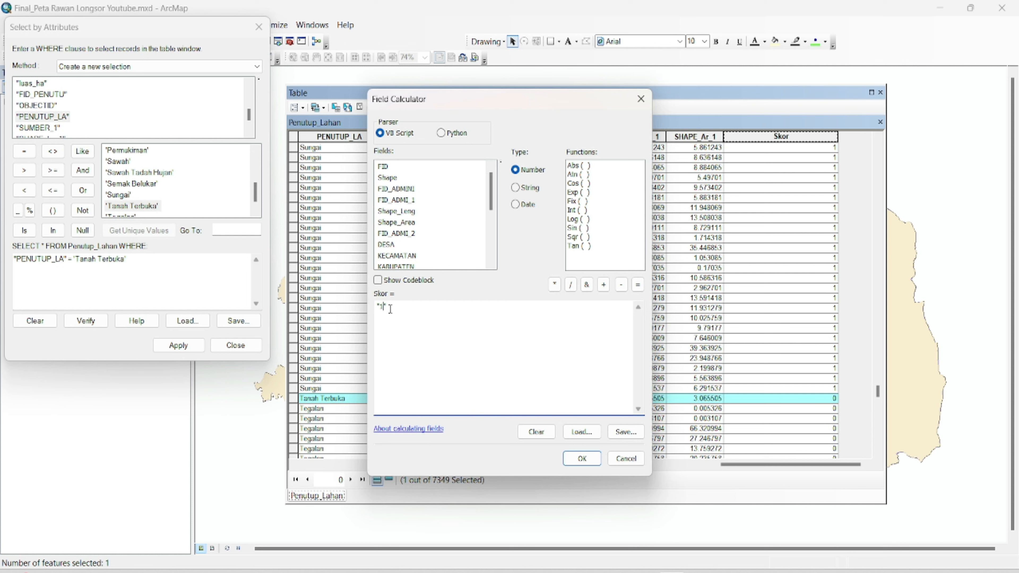
{"action": "key", "text": "BackSpace"}
{"action": "type", "text": "5"}
{"action": "left_click", "coordinate": [582, 458]}
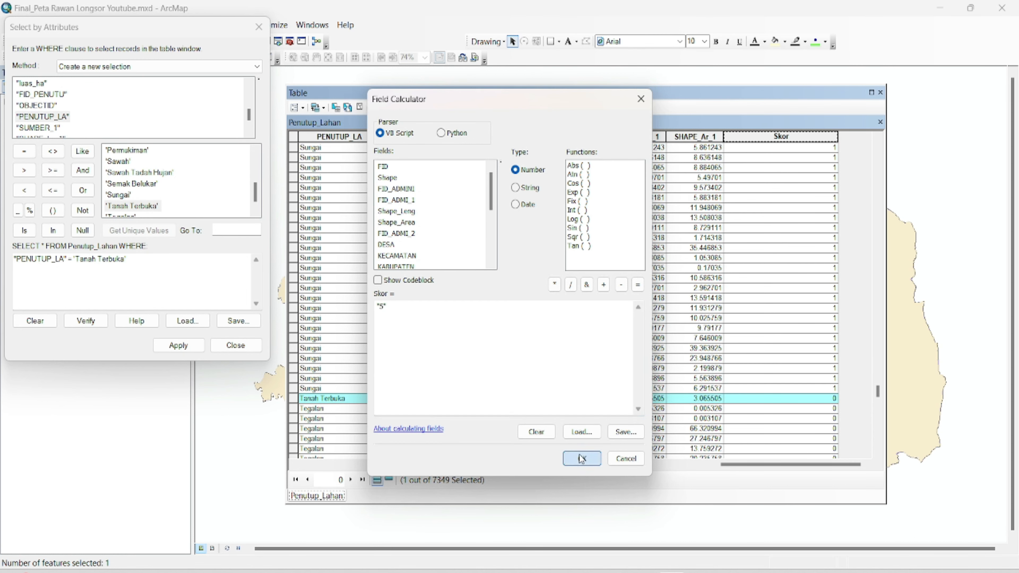
- Change the attribute query to "PENUTUP_LA" = 'Tegalan' and apply it as a new selection
{"action": "left_click_drag", "start_coordinate": [132, 267], "coordinate": [78, 265]}
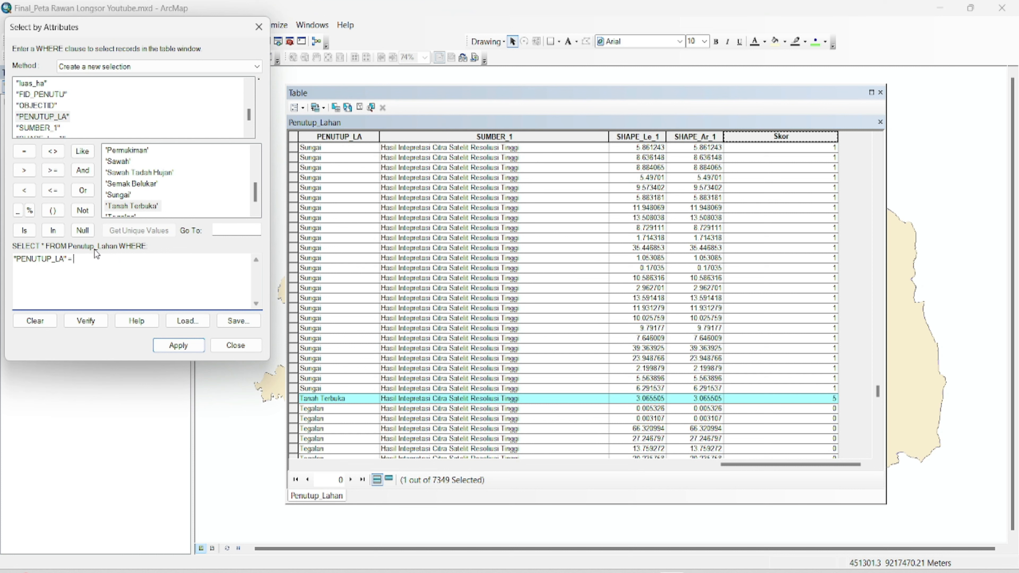
{"action": "left_click", "coordinate": [129, 213]}
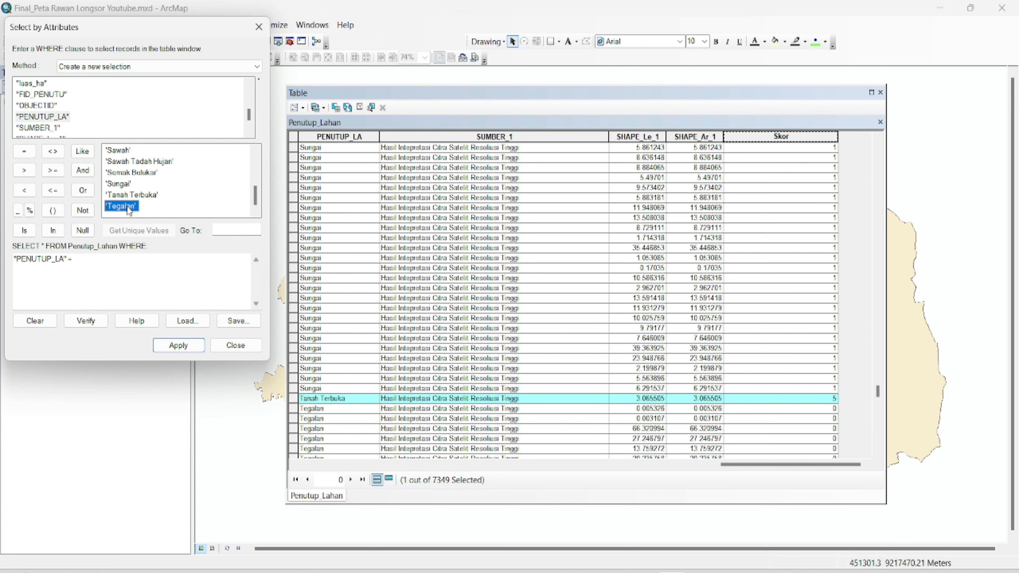
{"action": "double_click", "coordinate": [129, 208]}
{"action": "left_click", "coordinate": [179, 348]}
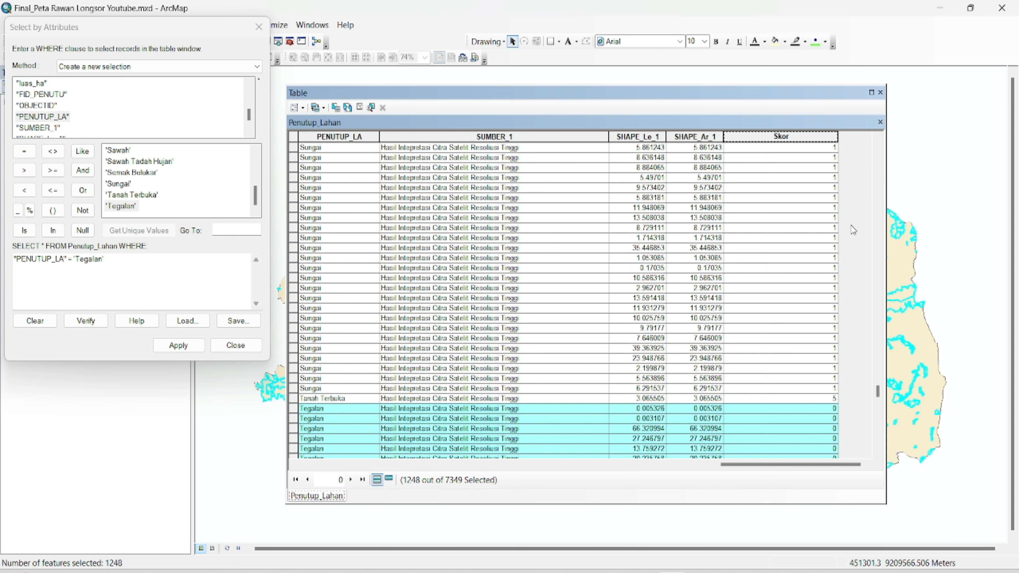
- Calculate the Skor field as "3" for the selected Tegalan records with the Field Calculator
{"action": "right_click", "coordinate": [782, 136]}
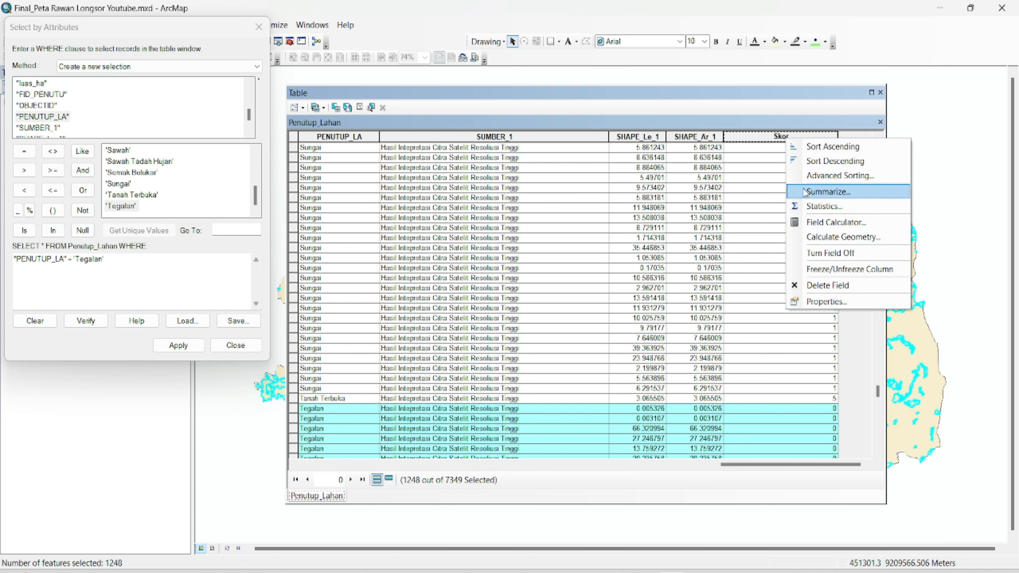
{"action": "left_click", "coordinate": [816, 222]}
{"action": "left_click", "coordinate": [413, 316]}
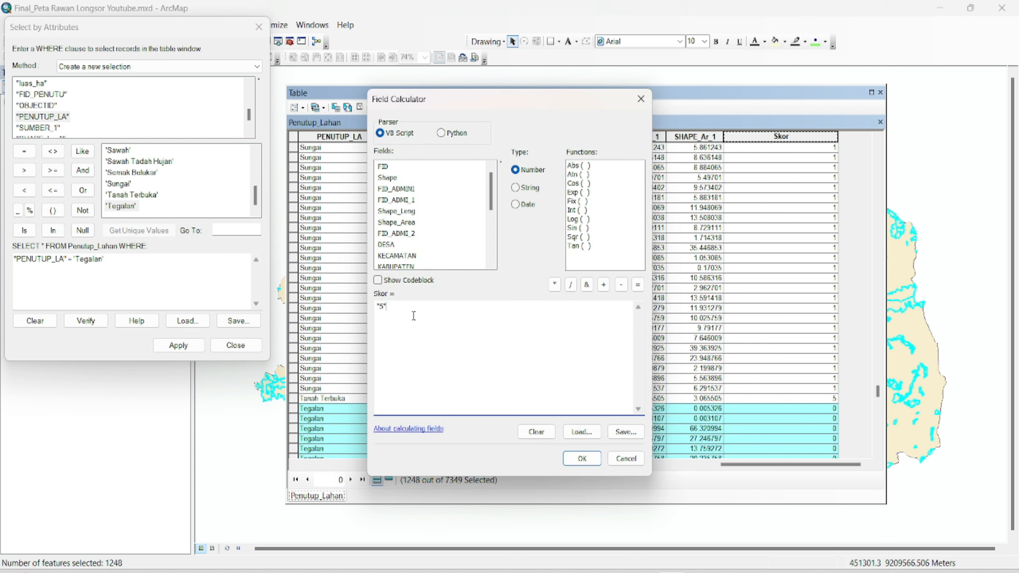
{"action": "type", "text": "\"3\""}
{"action": "left_click", "coordinate": [583, 458]}
- Close the attribute query and the Penutup_Lahan table, and hide the Penutup_Lahan layer
{"action": "left_click", "coordinate": [259, 27]}
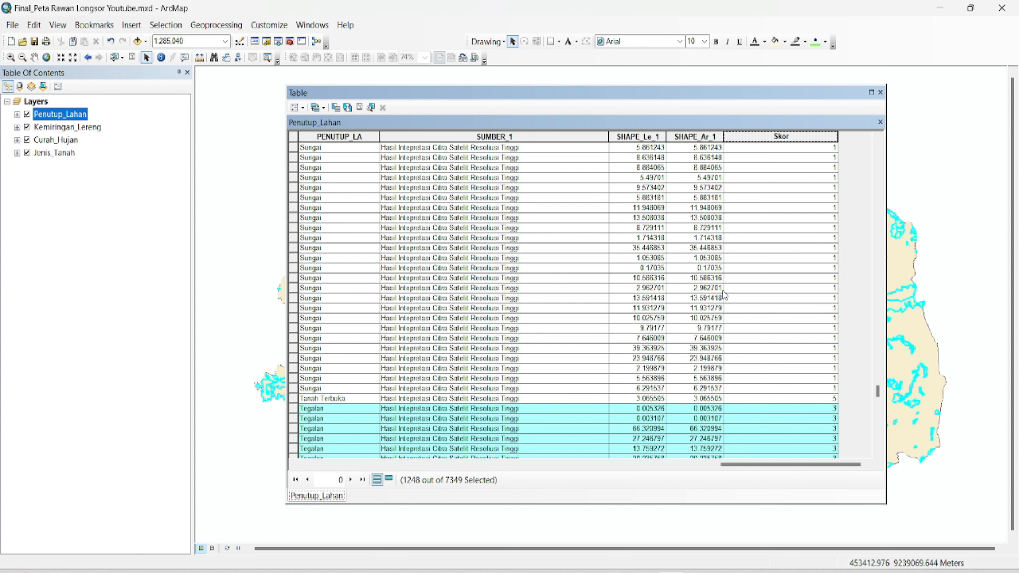
{"action": "left_click", "coordinate": [880, 92]}
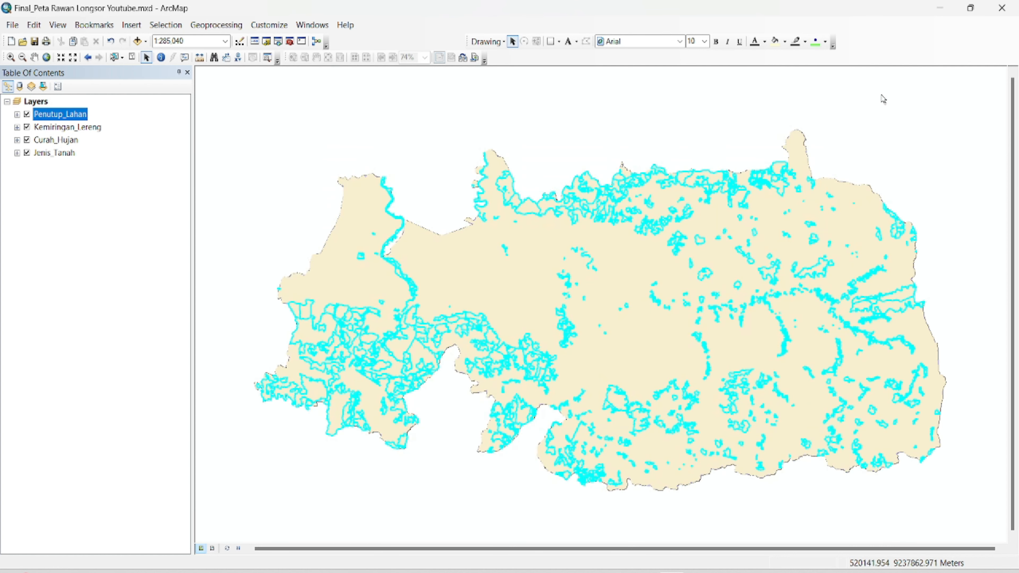
{"action": "left_click", "coordinate": [27, 114]}
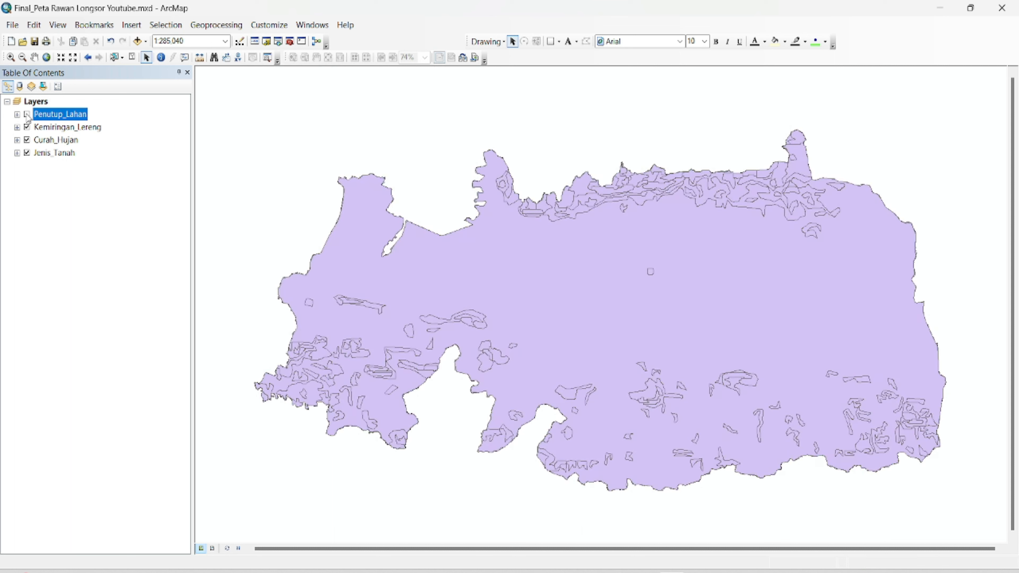
- Open the Kemiringan_Lereng attribute table and add a field named Skor of type Double
{"action": "left_click", "coordinate": [49, 133]}
{"action": "right_click", "coordinate": [61, 127]}
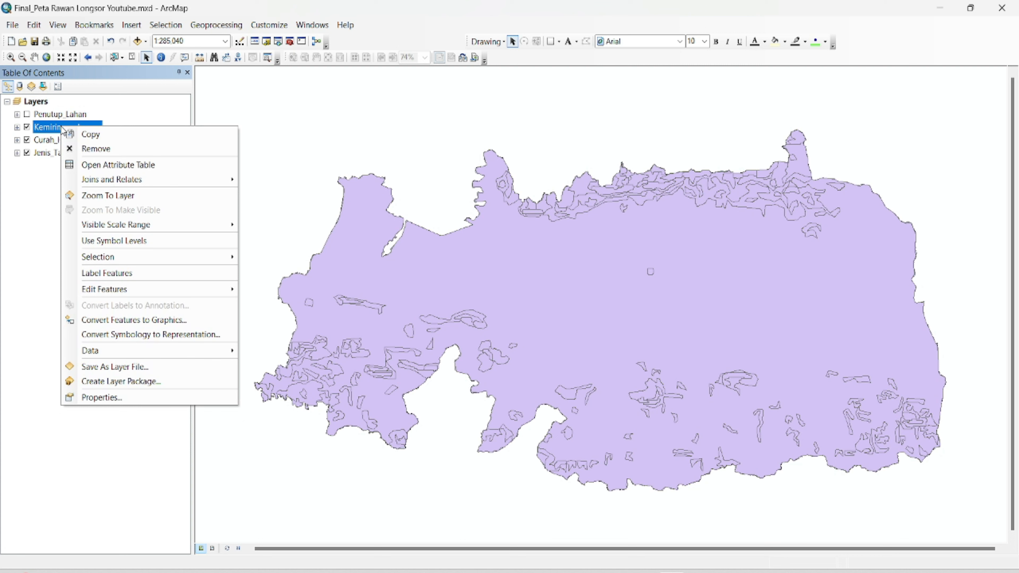
{"action": "left_click", "coordinate": [91, 166]}
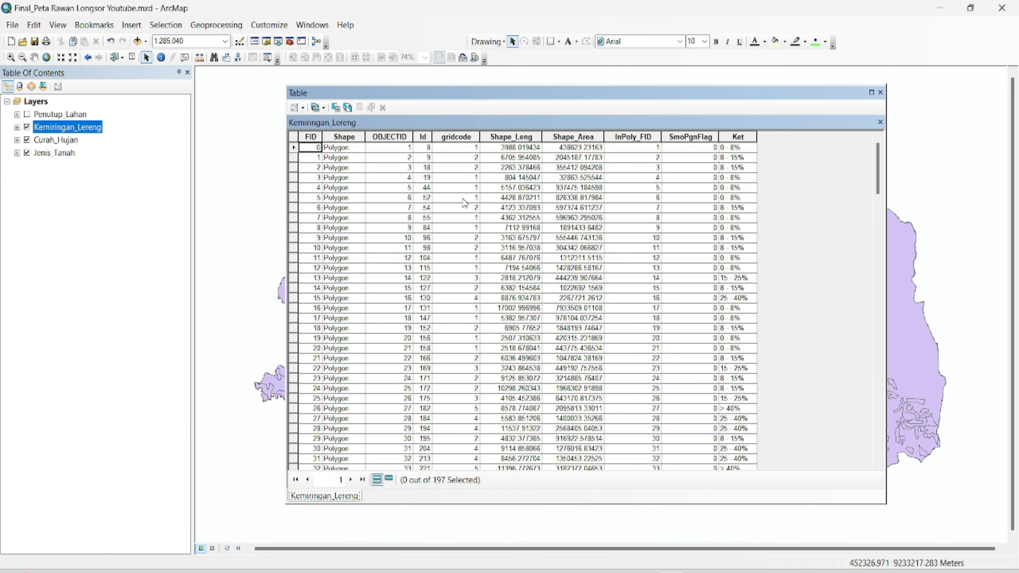
{"action": "left_click", "coordinate": [301, 107]}
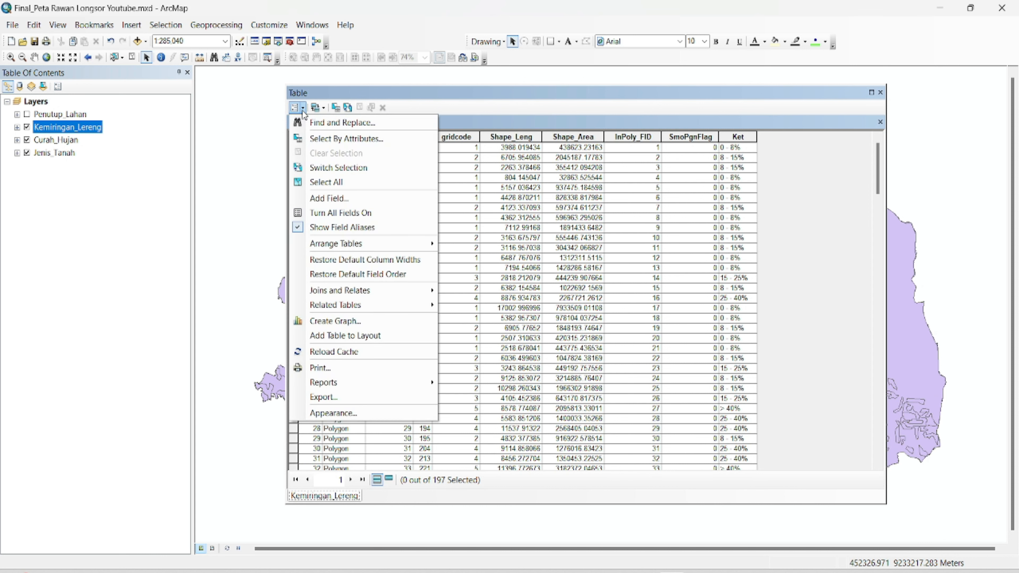
{"action": "left_click", "coordinate": [320, 199]}
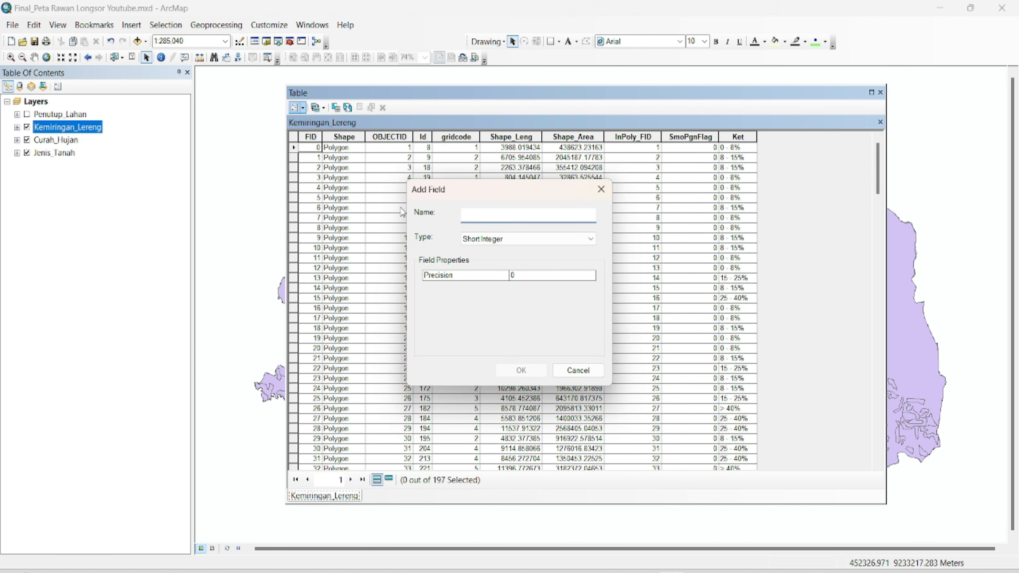
{"action": "type", "text": "Skor"}
{"action": "left_click", "coordinate": [484, 239]}
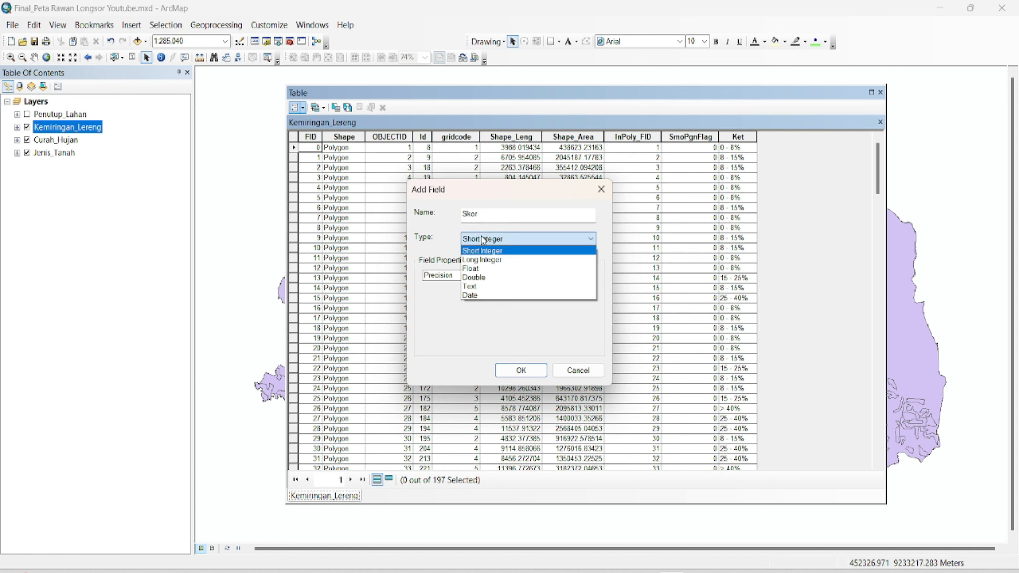
{"action": "left_click", "coordinate": [477, 276]}
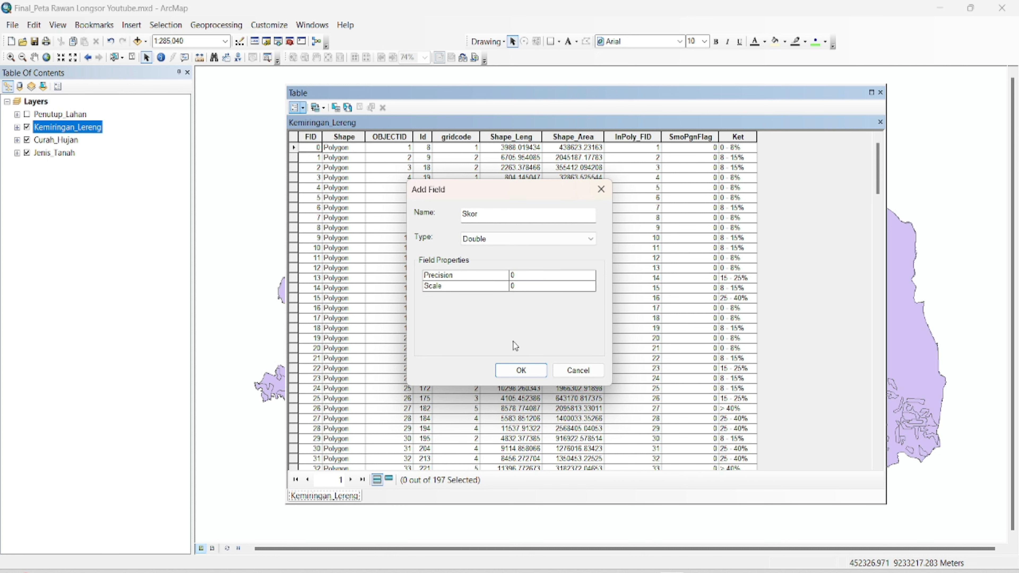
{"action": "left_click", "coordinate": [521, 370]}
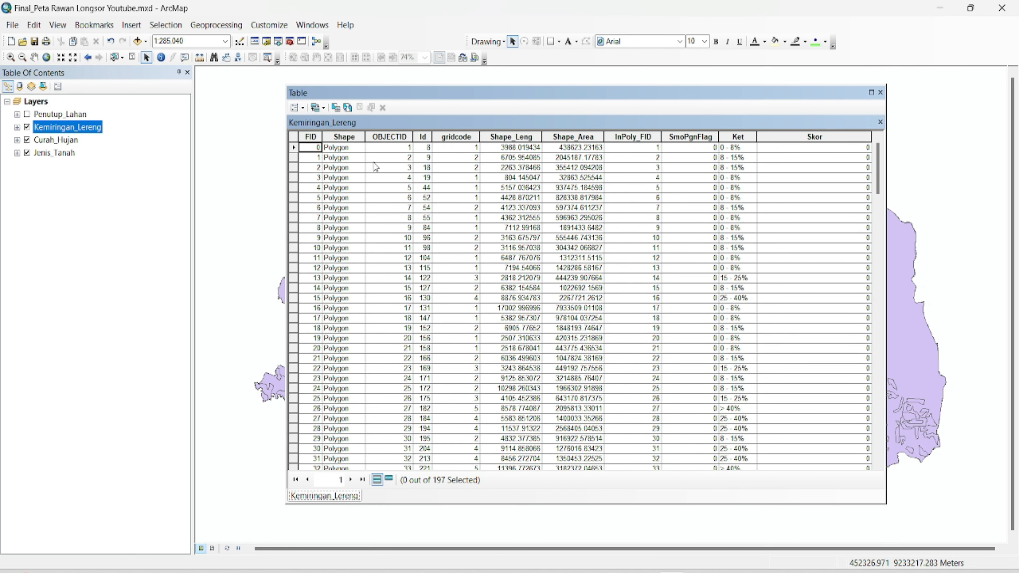
- Select the Kemiringan_Lereng records by attributes with the query "Ket" = '0 - 8%' as a new selection
{"action": "left_click", "coordinate": [339, 109]}
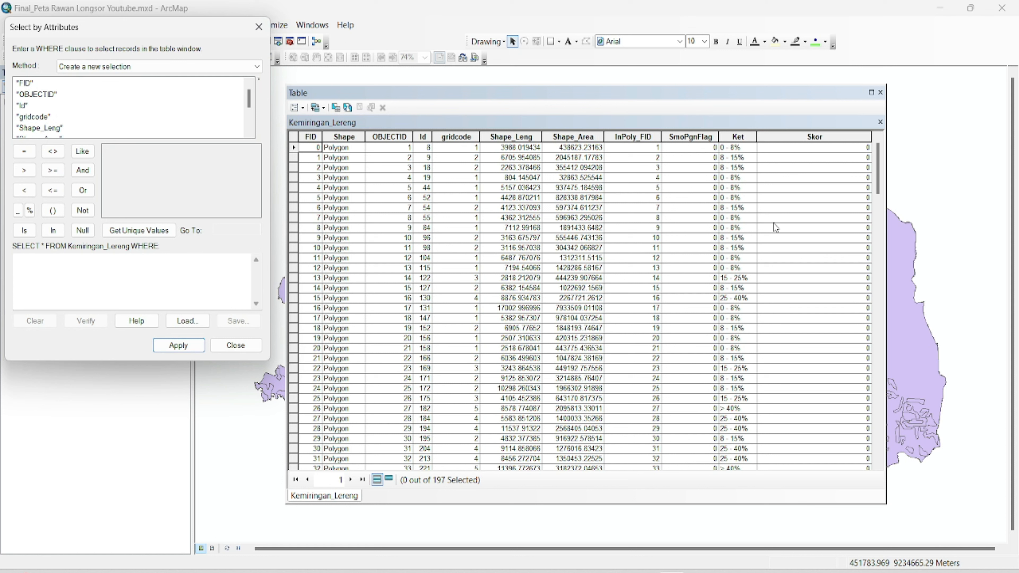
{"action": "left_click_drag", "start_coordinate": [249, 100], "coordinate": [249, 119]}
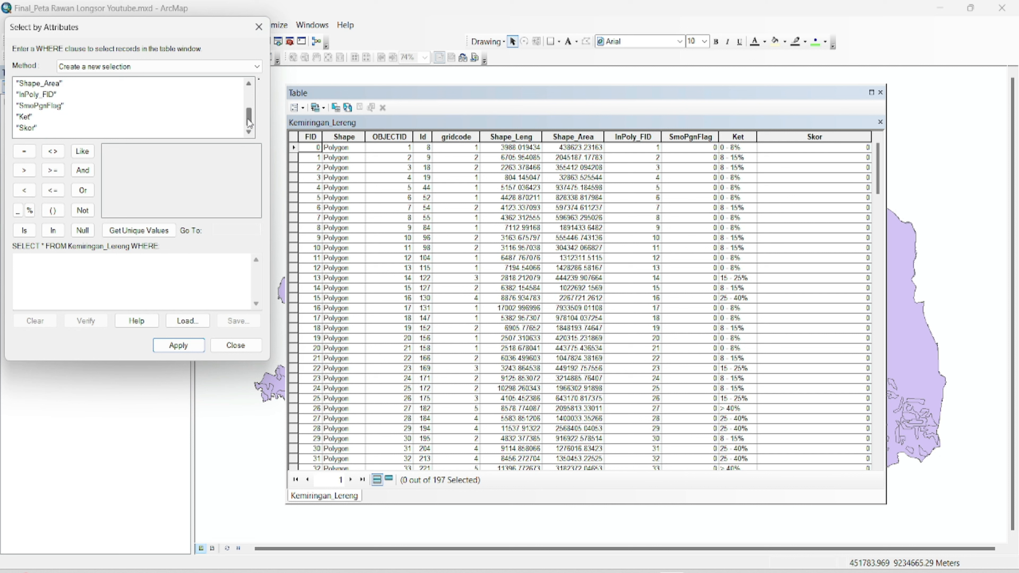
{"action": "double_click", "coordinate": [30, 116]}
{"action": "left_click", "coordinate": [23, 156]}
{"action": "left_click", "coordinate": [30, 118]}
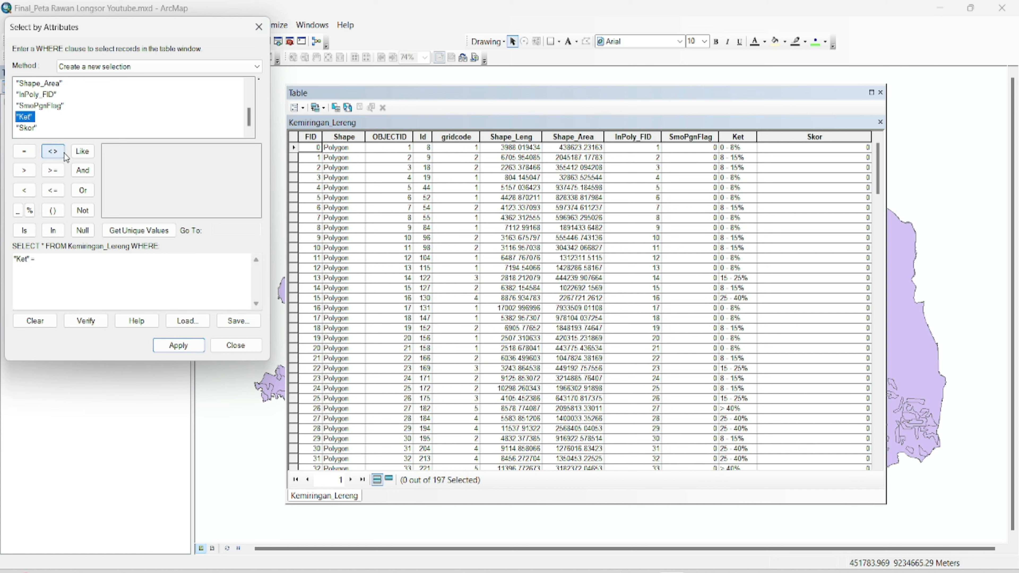
{"action": "left_click", "coordinate": [128, 235]}
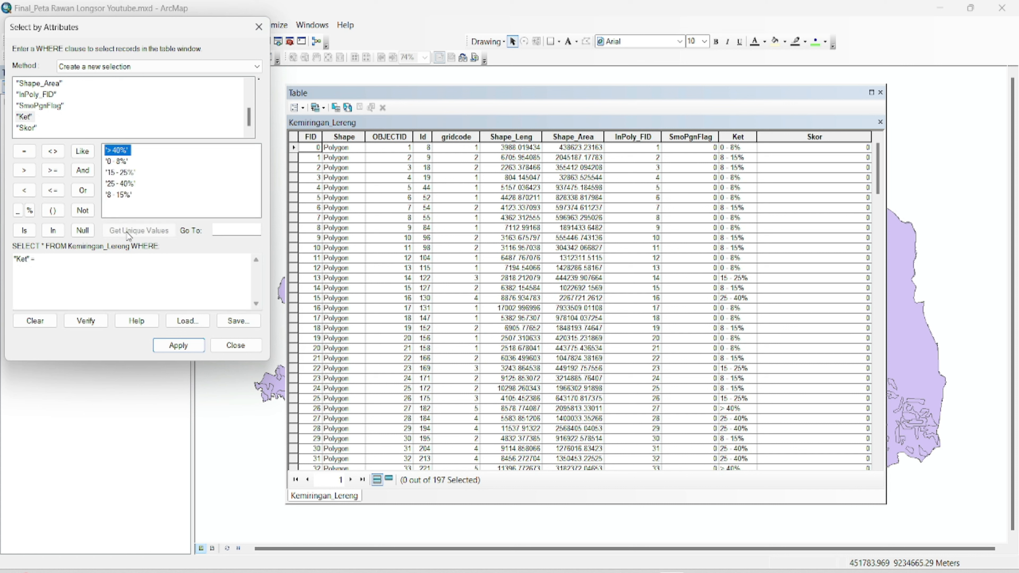
{"action": "double_click", "coordinate": [119, 162]}
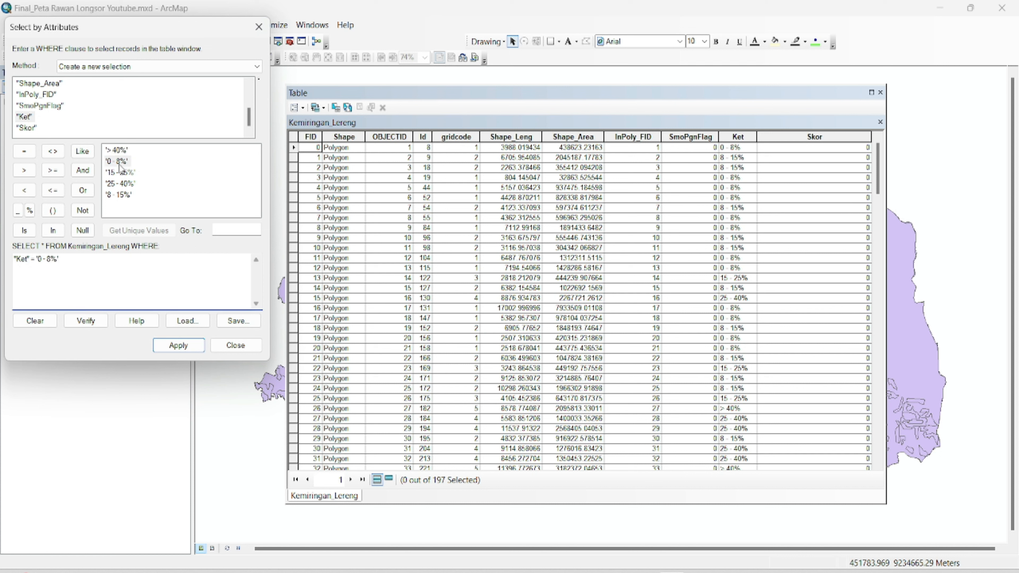
{"action": "left_click", "coordinate": [172, 345]}
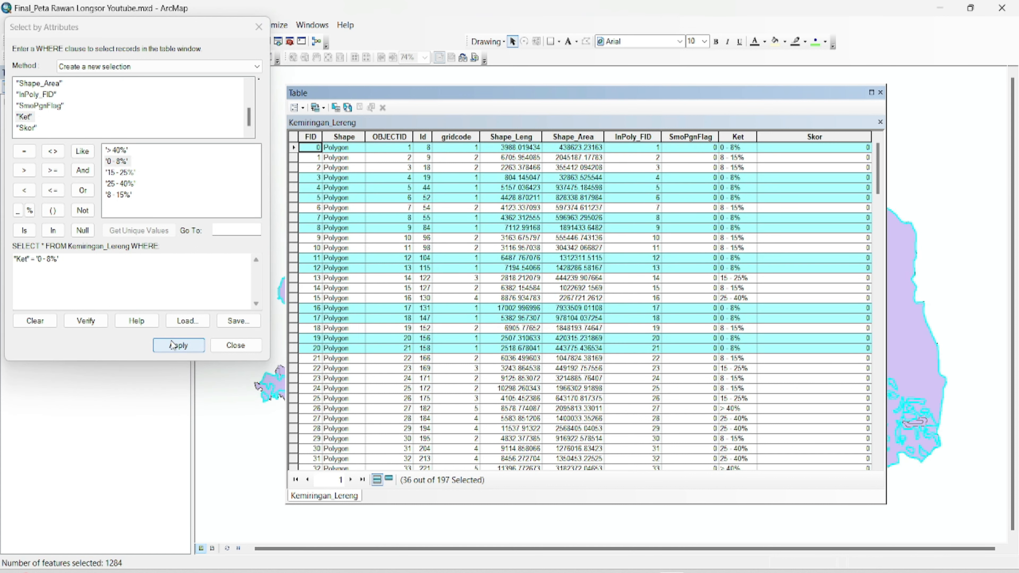
- Calculate the Skor field as "1" for the selected 0 - 8% slope records with the Field Calculator
{"action": "left_click", "coordinate": [628, 227]}
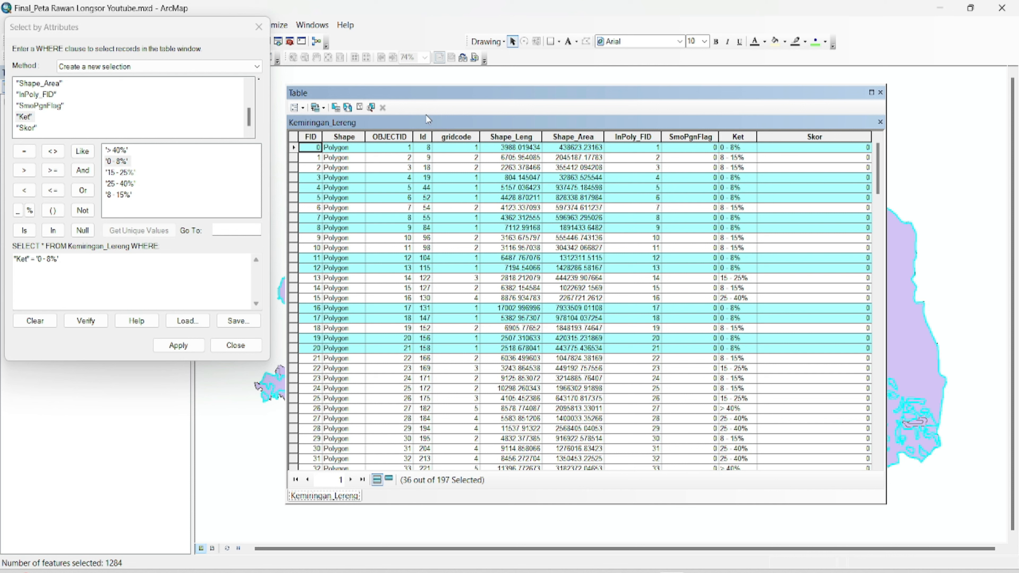
{"action": "right_click", "coordinate": [769, 137]}
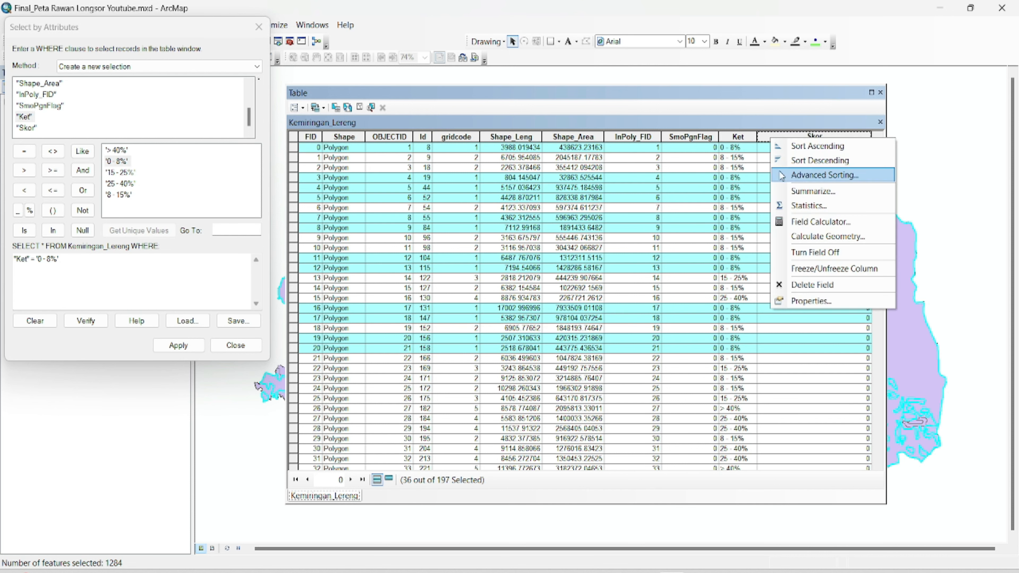
{"action": "left_click", "coordinate": [793, 216]}
{"action": "left_click", "coordinate": [409, 309]}
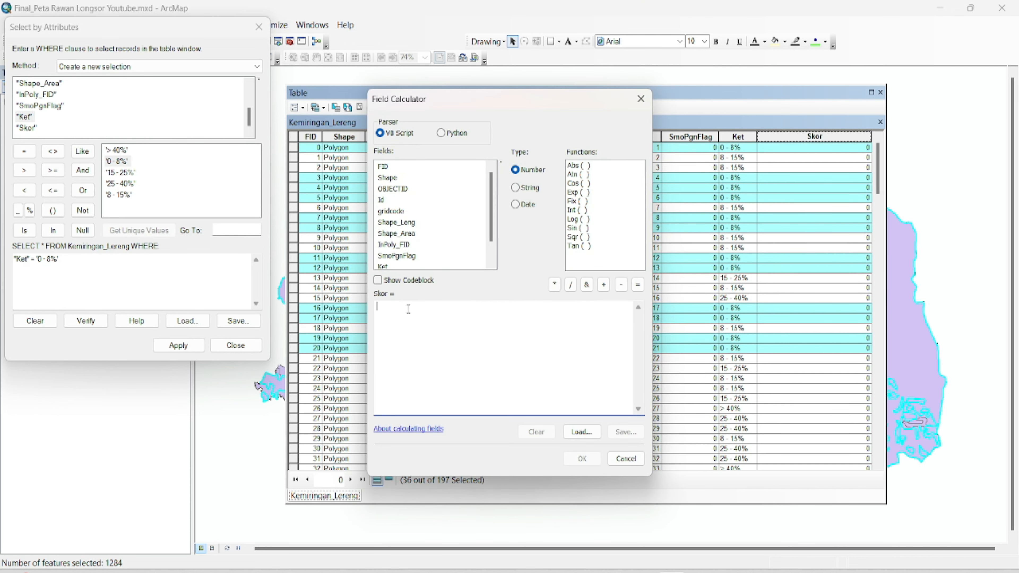
{"action": "type", "text": "1"}
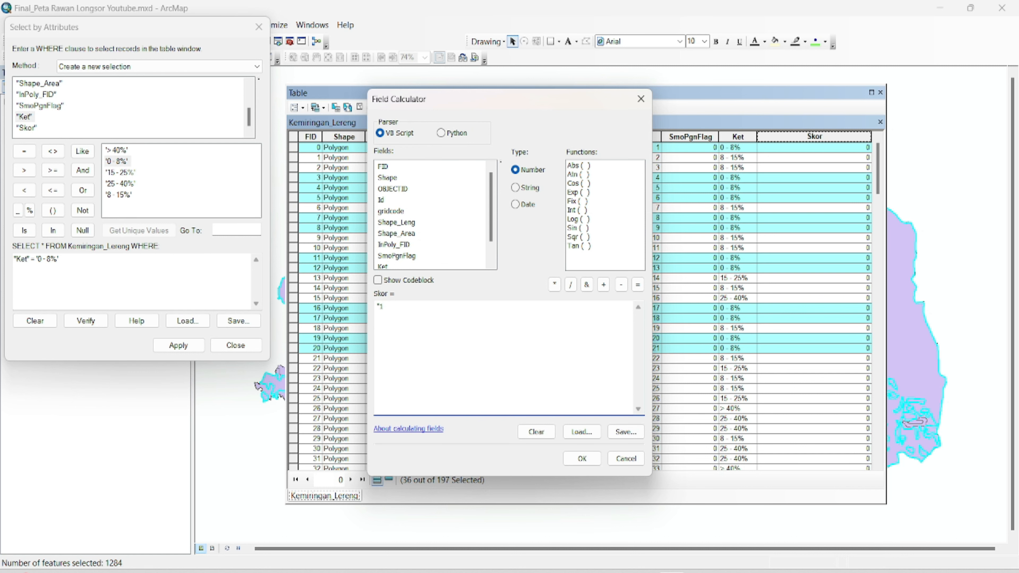
{"action": "left_click", "coordinate": [582, 458]}
- Change the attribute query to "Ket" = '8 - 15%' and apply it as a new selection
{"action": "left_click_drag", "start_coordinate": [83, 265], "coordinate": [39, 265]}
{"action": "key", "text": "BackSpace"}
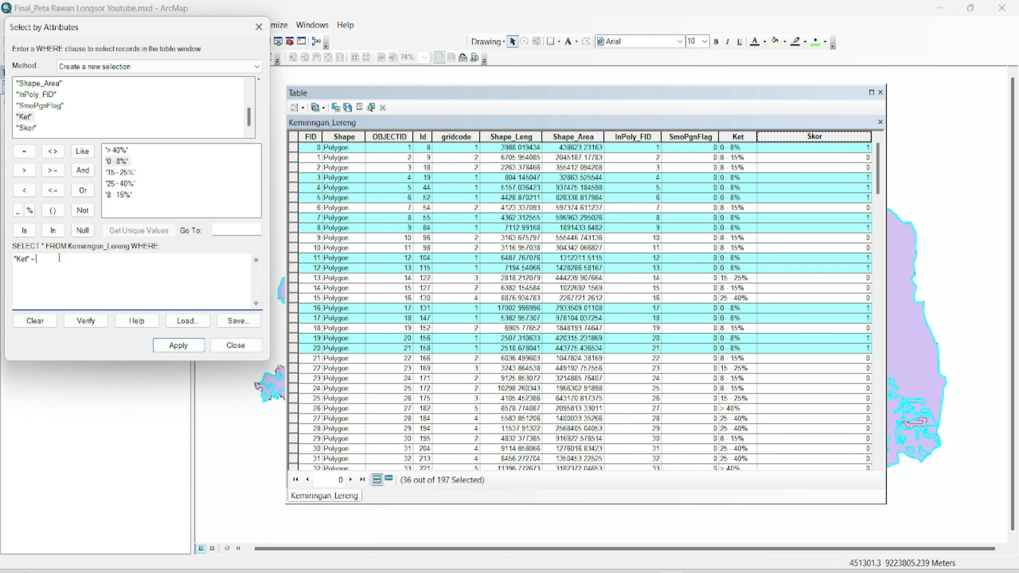
{"action": "double_click", "coordinate": [119, 195]}
{"action": "left_click", "coordinate": [179, 348]}
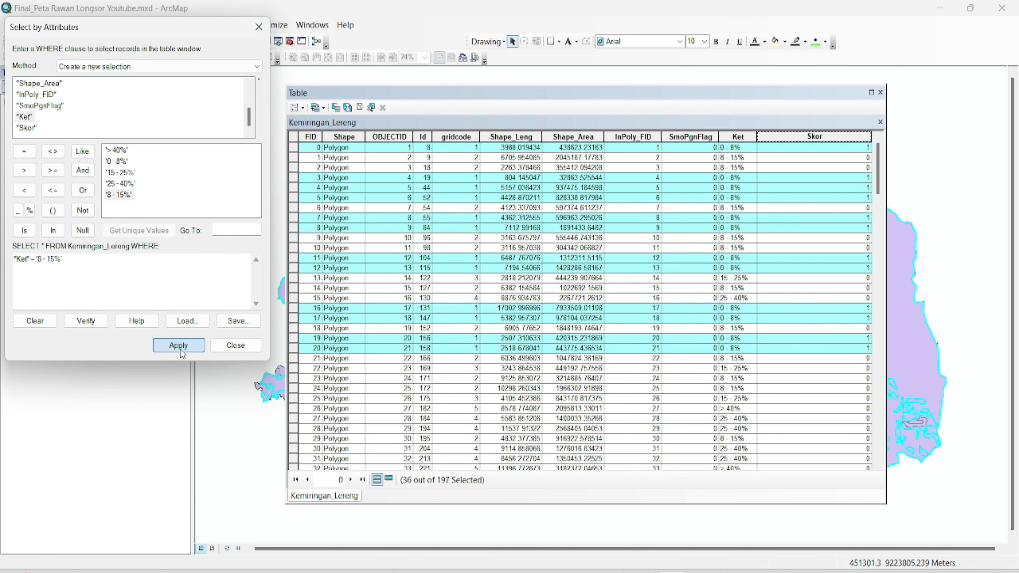
- Calculate the Skor field as "2" for the selected 8 - 15% slope records with the Field Calculator
{"action": "right_click", "coordinate": [788, 134]}
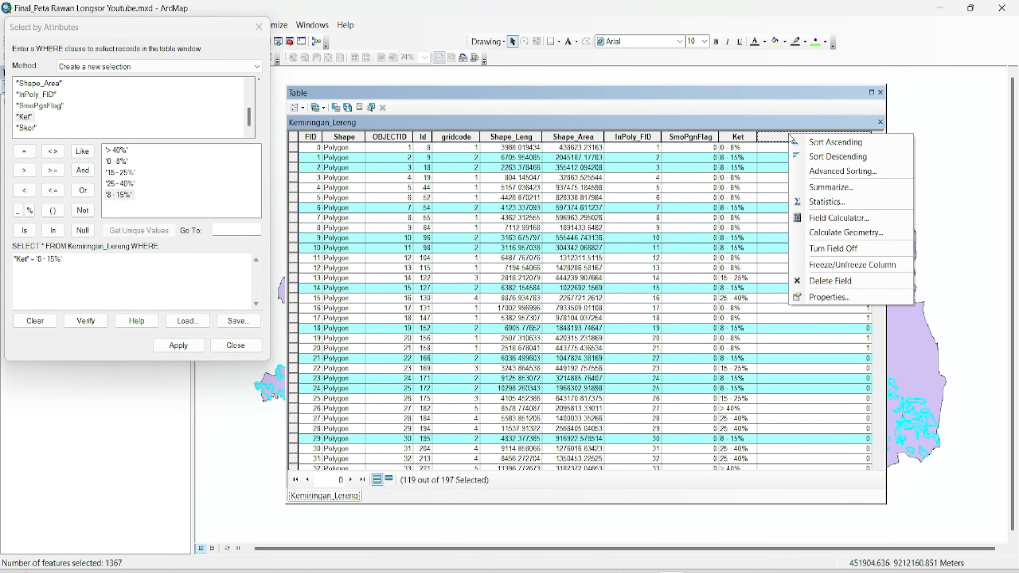
{"action": "left_click", "coordinate": [819, 221]}
{"action": "left_click", "coordinate": [526, 309]}
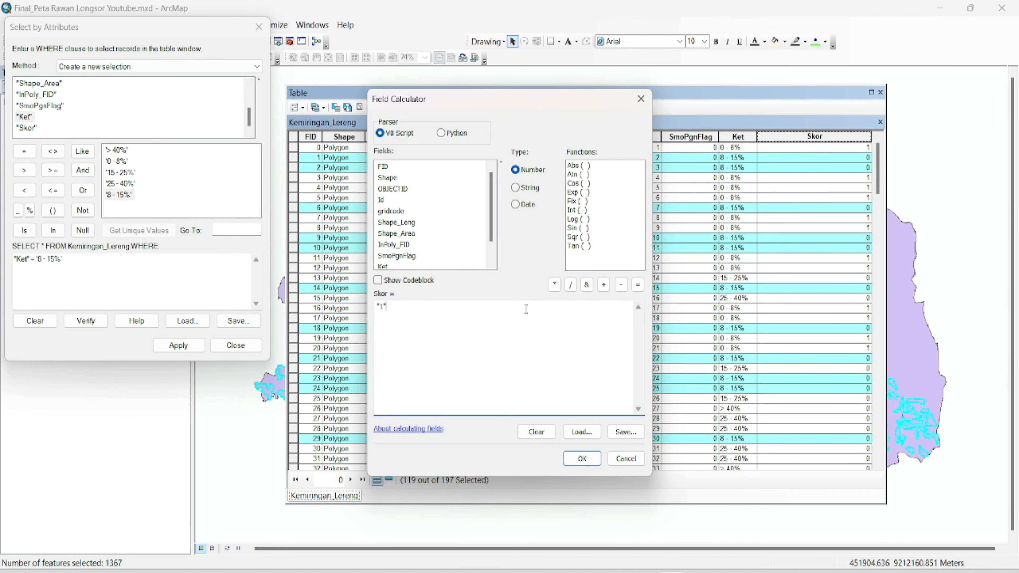
{"action": "type", "text": "2"}
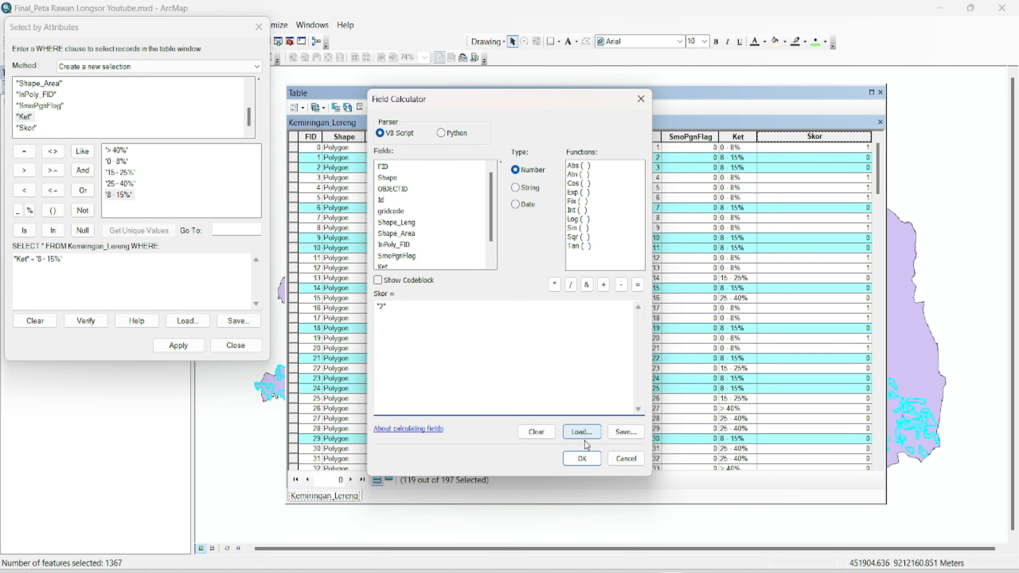
{"action": "left_click", "coordinate": [582, 459]}
- Change the attribute query to "Ket" = '15 - 25%' and apply it as a new selection
{"action": "left_click_drag", "start_coordinate": [63, 260], "coordinate": [37, 260]}
{"action": "key", "text": "BackSpace"}
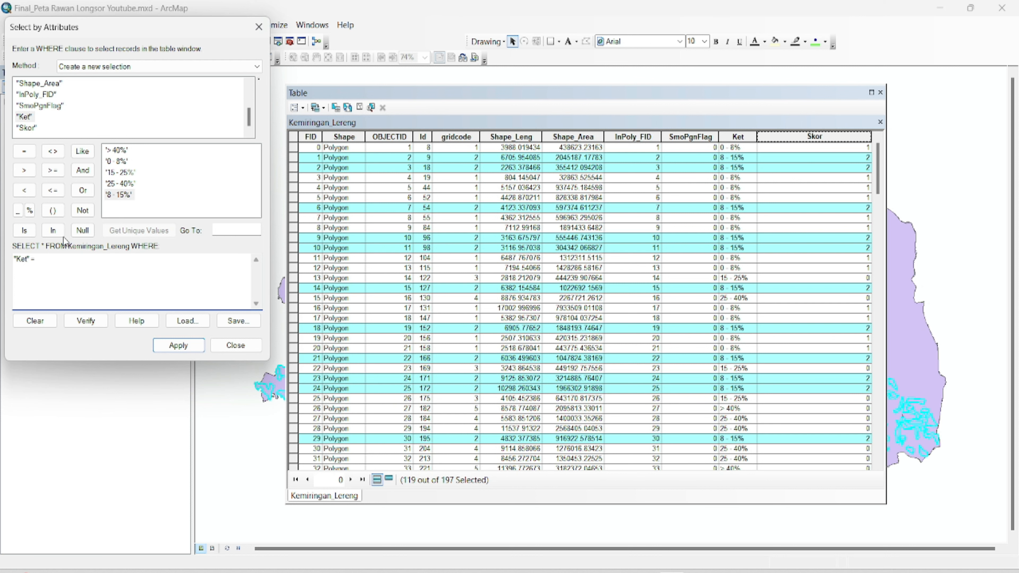
{"action": "left_click", "coordinate": [122, 173]}
{"action": "double_click", "coordinate": [122, 173]}
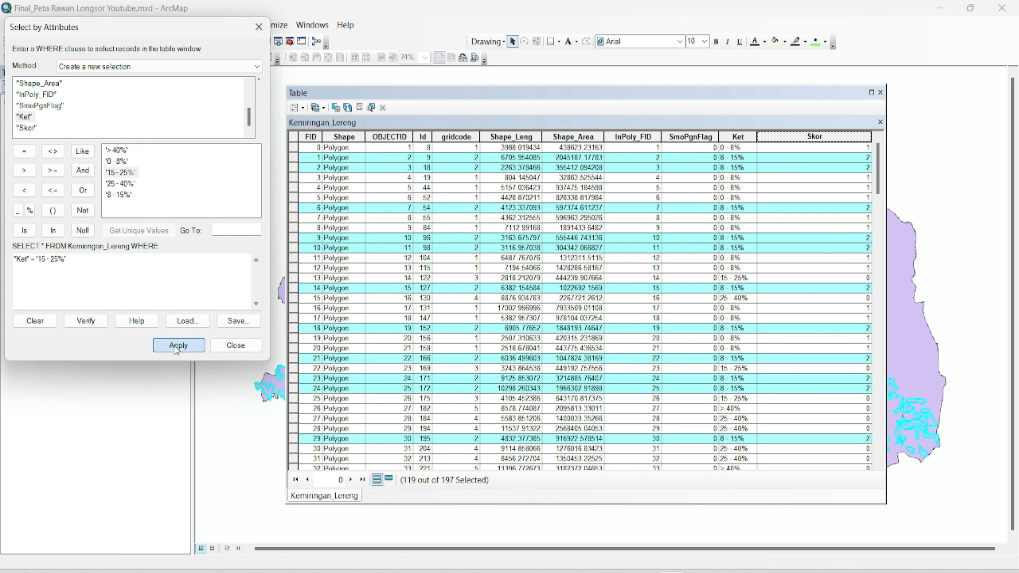
{"action": "left_click", "coordinate": [178, 345]}
- Calculate the Skor field as "3" for the selected 15 - 25% slope records with the Field Calculator
{"action": "right_click", "coordinate": [775, 138]}
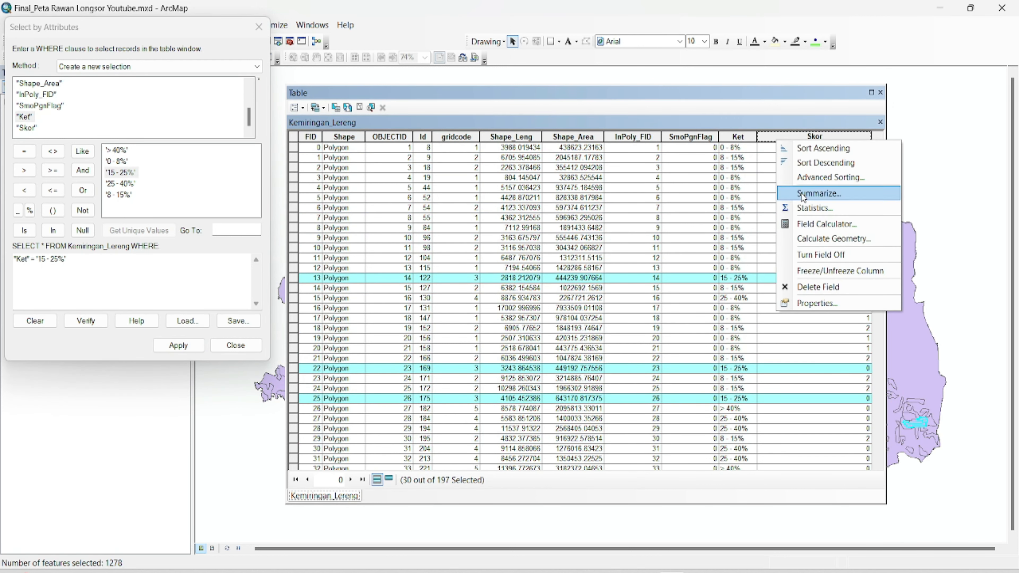
{"action": "left_click", "coordinate": [812, 223]}
{"action": "left_click", "coordinate": [425, 306]}
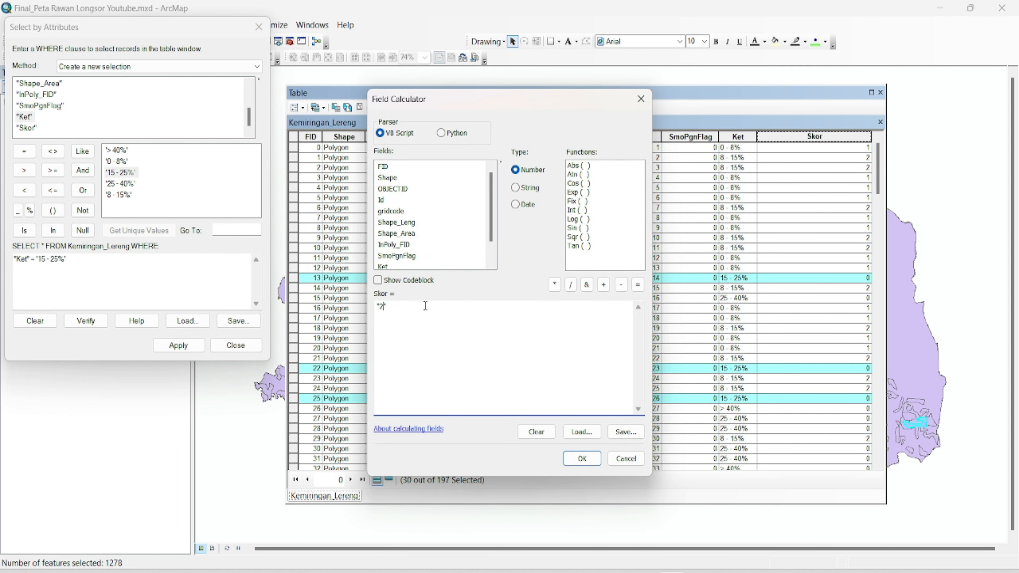
{"action": "key", "text": "BackSpace"}
{"action": "type", "text": "3"}
{"action": "left_click", "coordinate": [581, 458]}
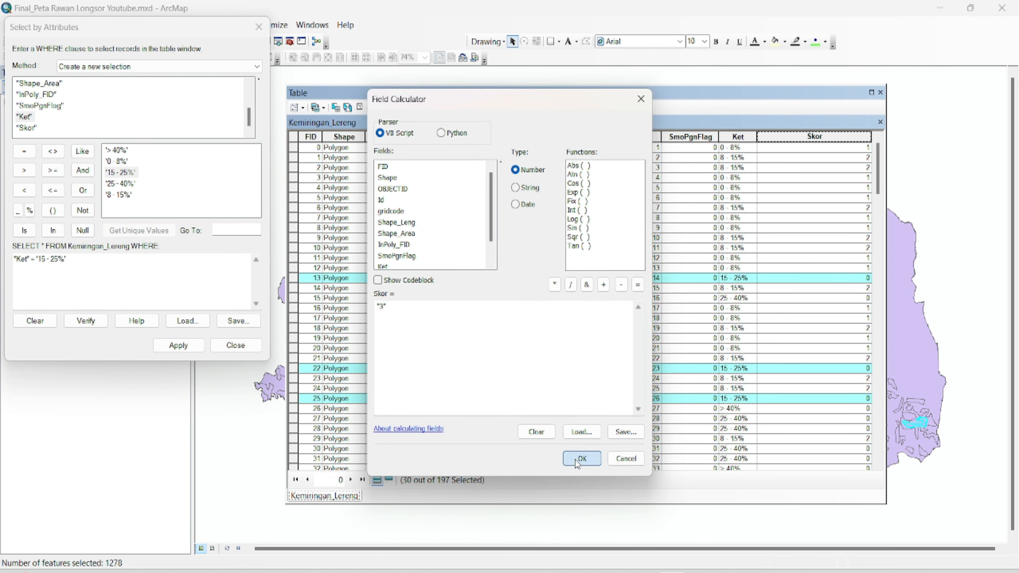
- Change the attribute query to "Ket" = '25 - 40%' and apply it as a new selection
{"action": "left_click_drag", "start_coordinate": [67, 259], "coordinate": [40, 264]}
{"action": "key", "text": "BackSpace"}
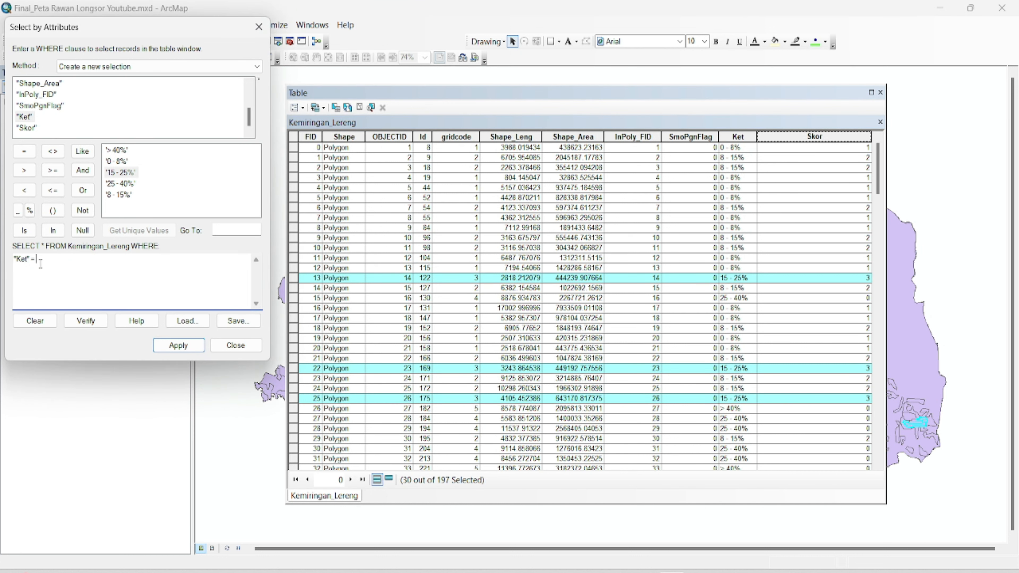
{"action": "double_click", "coordinate": [121, 184]}
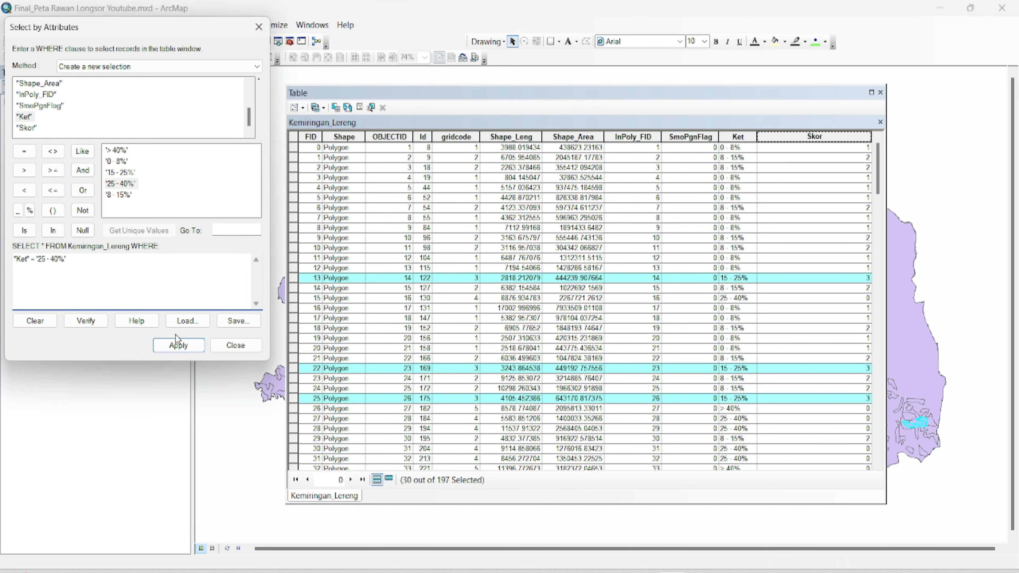
{"action": "left_click", "coordinate": [177, 347]}
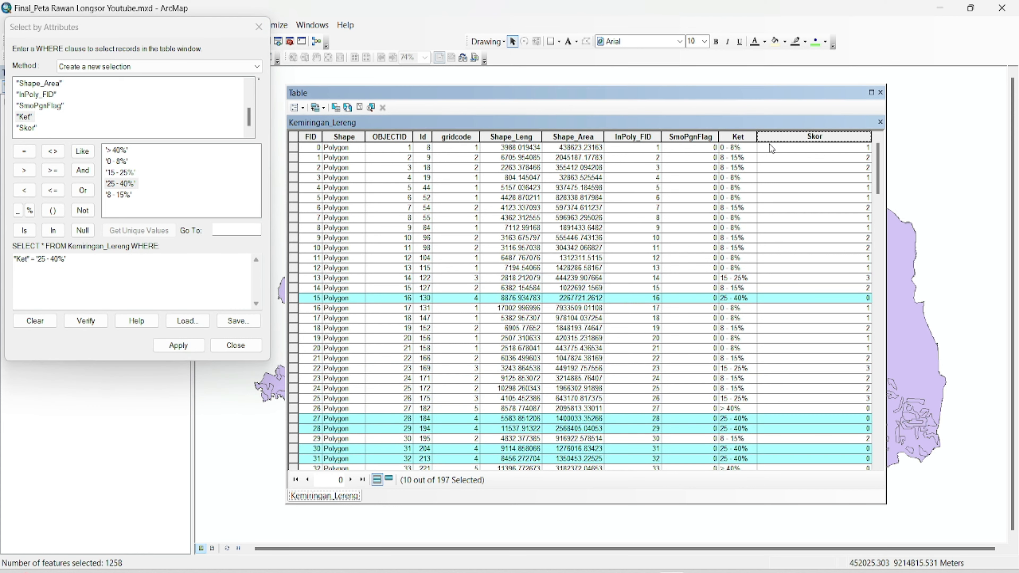
- Calculate the Skor field as "4" for the selected 25 - 40% slope records with the Field Calculator
{"action": "right_click", "coordinate": [779, 138]}
{"action": "left_click", "coordinate": [814, 223]}
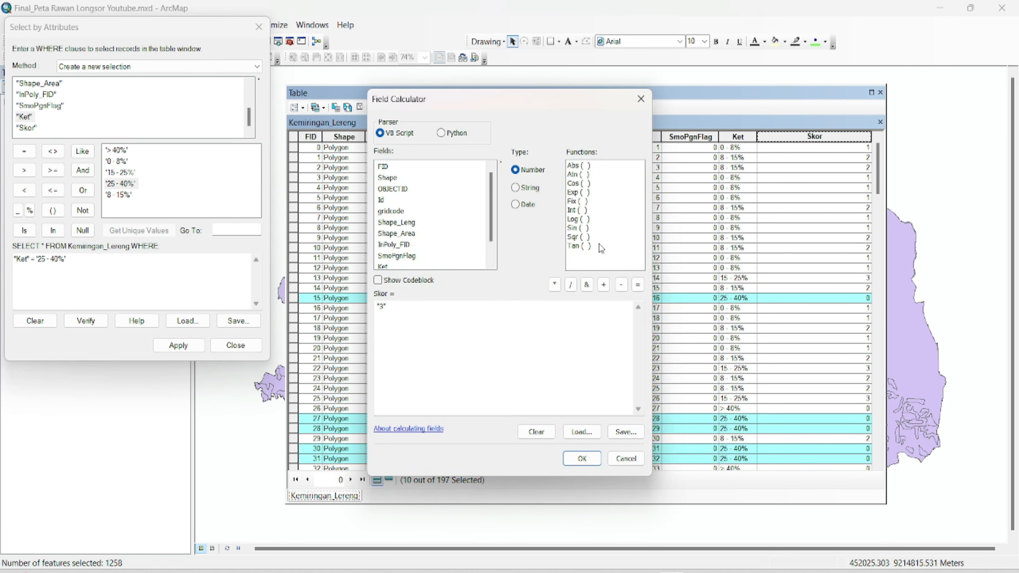
{"action": "left_click", "coordinate": [449, 312]}
{"action": "type", "text": "4"}
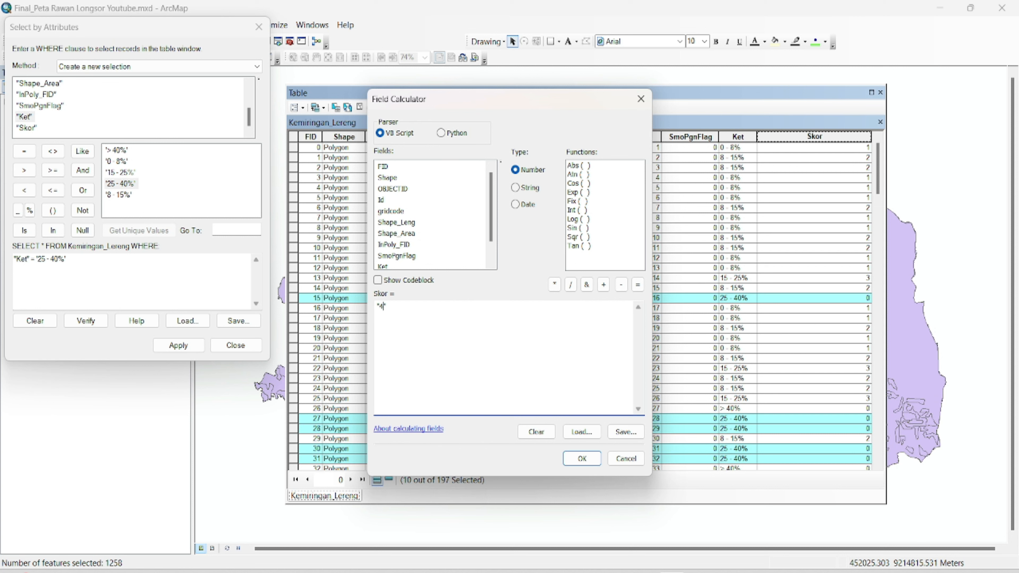
{"action": "left_click", "coordinate": [584, 460]}
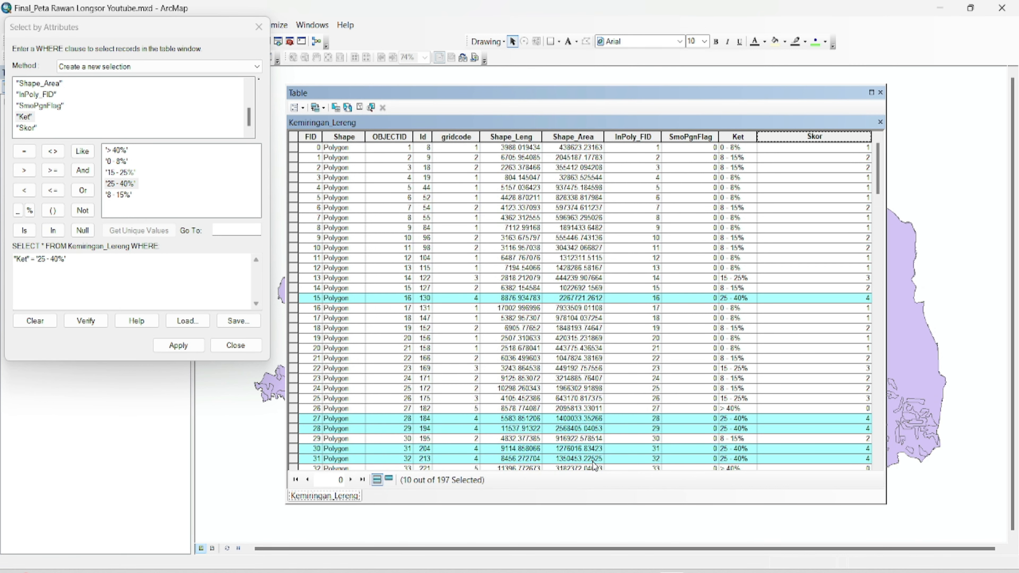
- Change the attribute query to "Ket" = '> 40%' and apply it as a new selection
{"action": "left_click_drag", "start_coordinate": [67, 259], "coordinate": [44, 261]}
{"action": "key", "text": "BackSpace"}
{"action": "double_click", "coordinate": [117, 150]}
{"action": "left_click", "coordinate": [176, 346]}
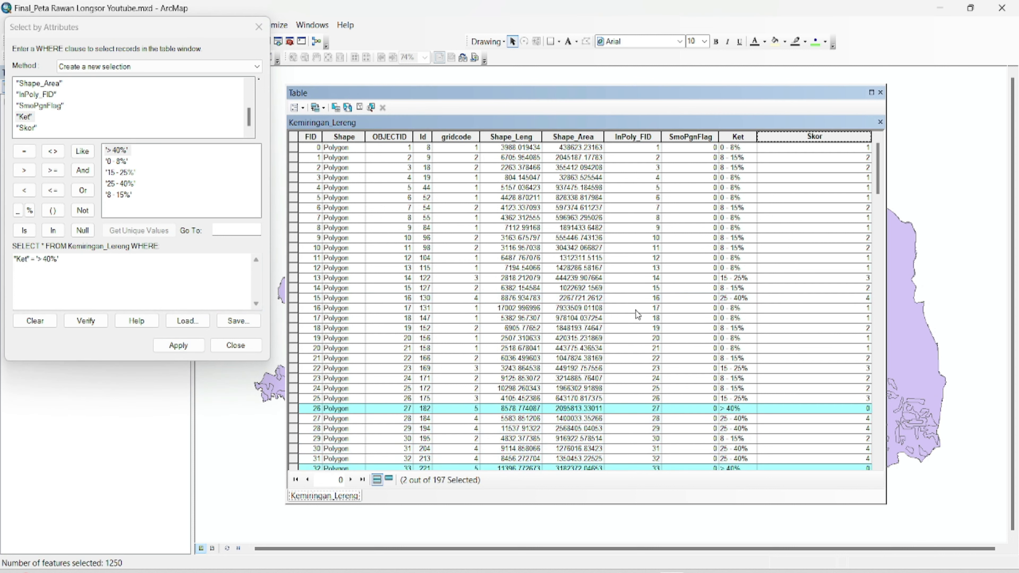
- Calculate the Skor field as "5" for the selected > 40% slope records with the Field Calculator
{"action": "right_click", "coordinate": [808, 133]}
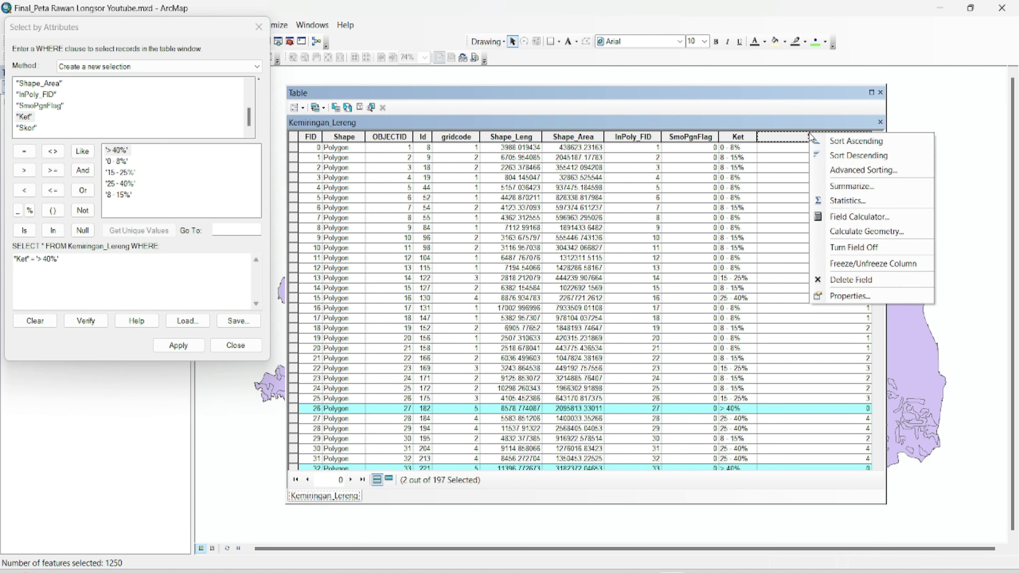
{"action": "left_click", "coordinate": [853, 217]}
{"action": "left_click", "coordinate": [437, 314]}
{"action": "key", "text": "BackSpace"}
{"action": "type", "text": "5"}
{"action": "left_click", "coordinate": [582, 459]}
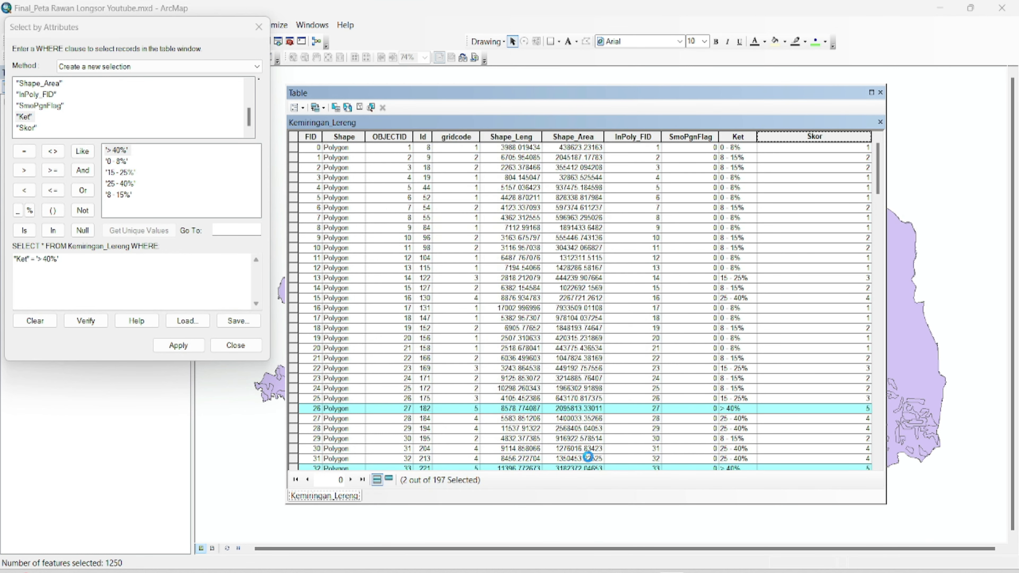
- Clear the record selection, close the Kemiringan_Lereng query and table, and hide that layer on the map
{"action": "left_click", "coordinate": [258, 26]}
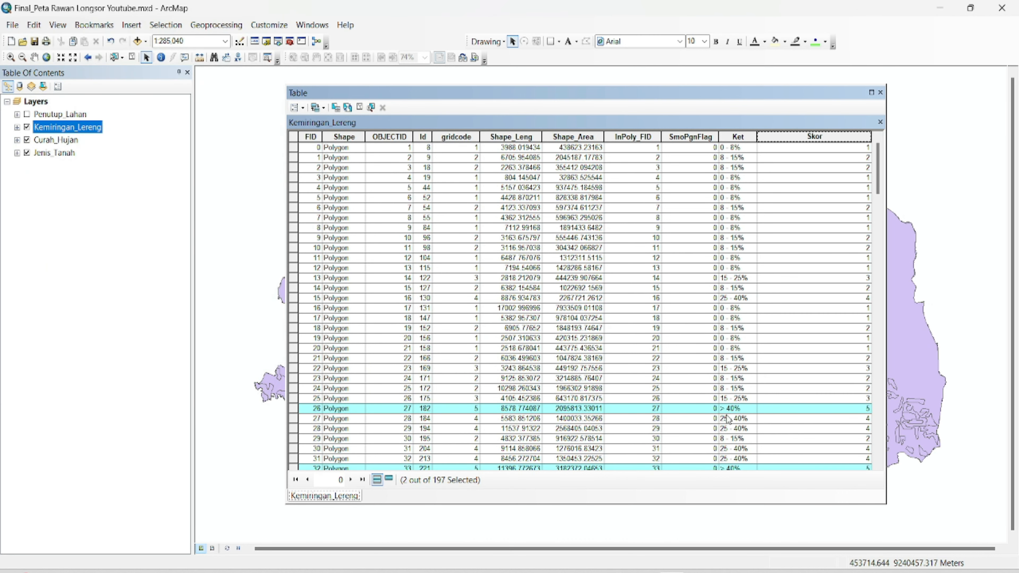
{"action": "left_click", "coordinate": [361, 107]}
{"action": "left_click", "coordinate": [880, 92]}
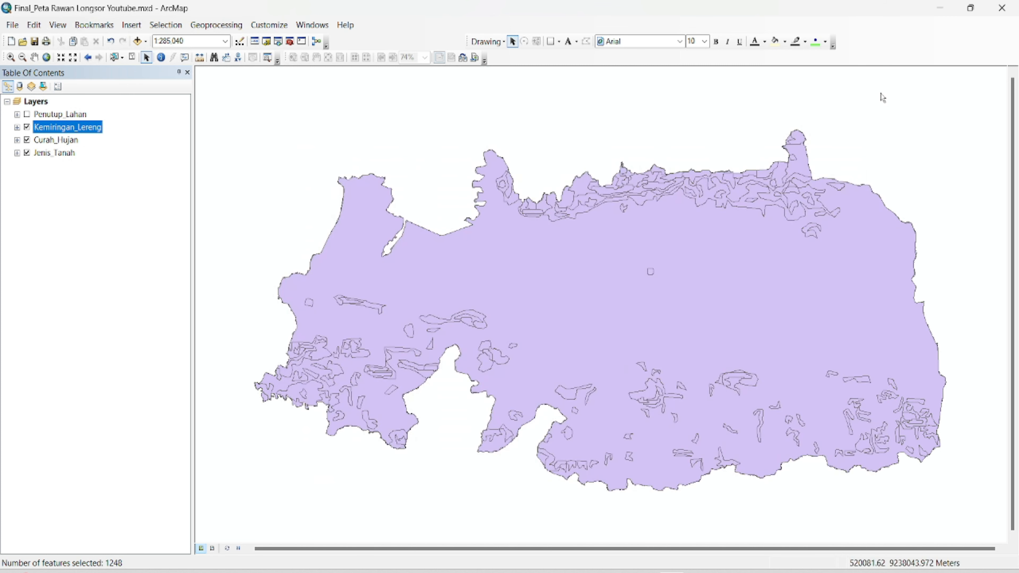
{"action": "left_click", "coordinate": [28, 127]}
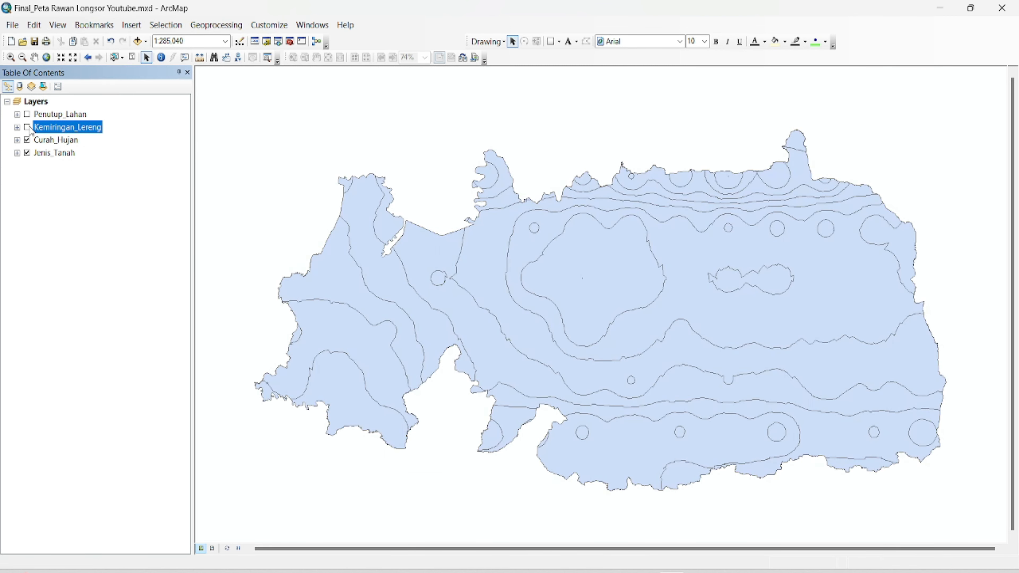
- Open the Curah_Hujan attribute table and add a Double field named Skor
{"action": "left_click", "coordinate": [53, 140]}
{"action": "right_click", "coordinate": [54, 142]}
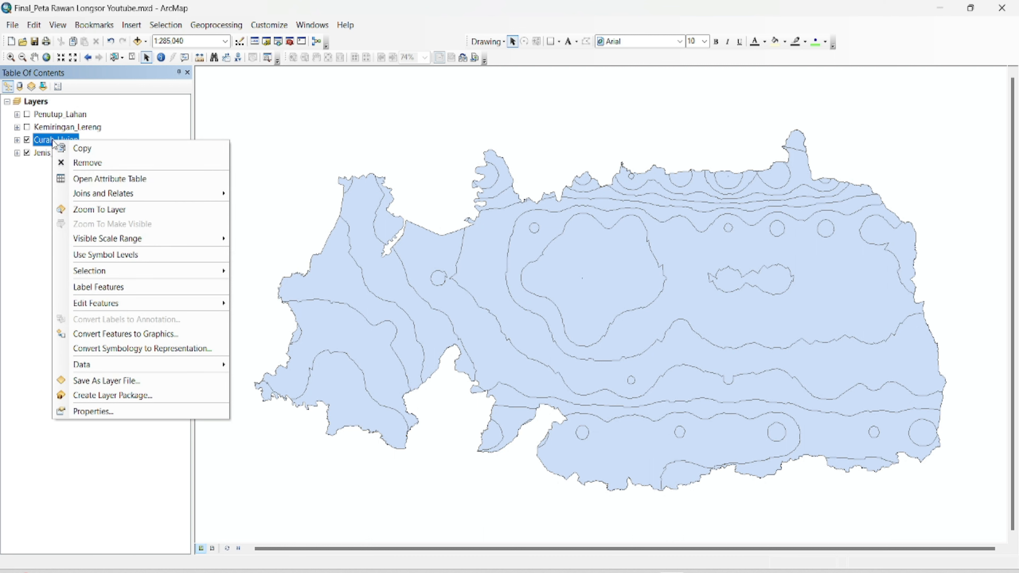
{"action": "left_click", "coordinate": [84, 179]}
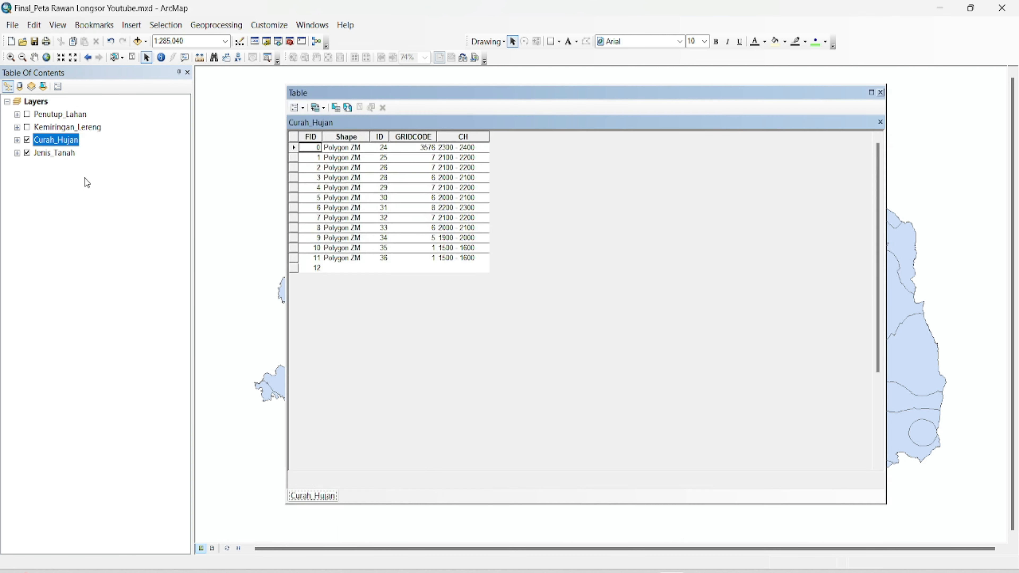
{"action": "left_click", "coordinate": [302, 109]}
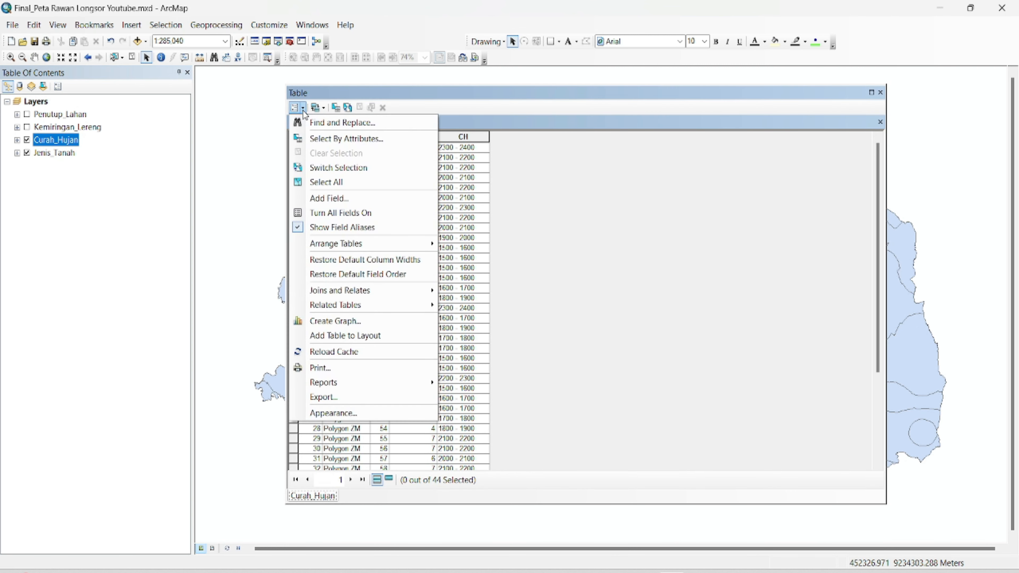
{"action": "left_click", "coordinate": [328, 199]}
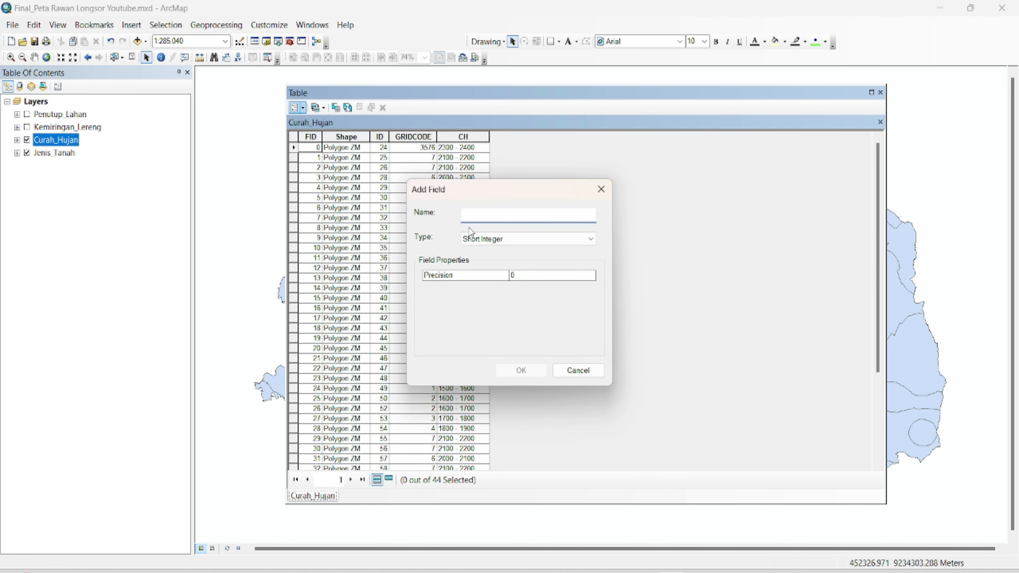
{"action": "type", "text": "Sko"}
{"action": "left_click", "coordinate": [481, 240]}
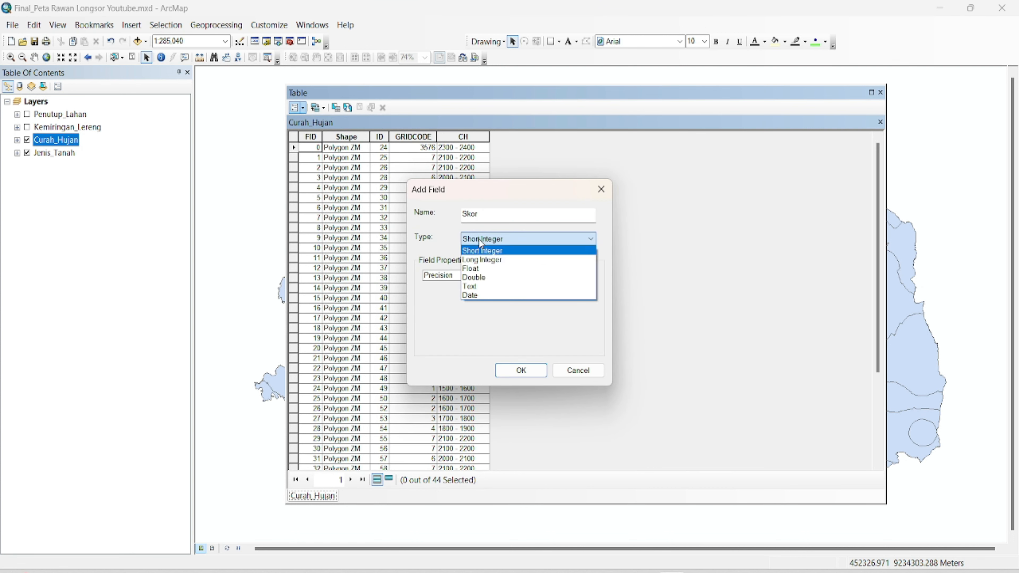
{"action": "left_click", "coordinate": [478, 279]}
{"action": "left_click", "coordinate": [518, 371]}
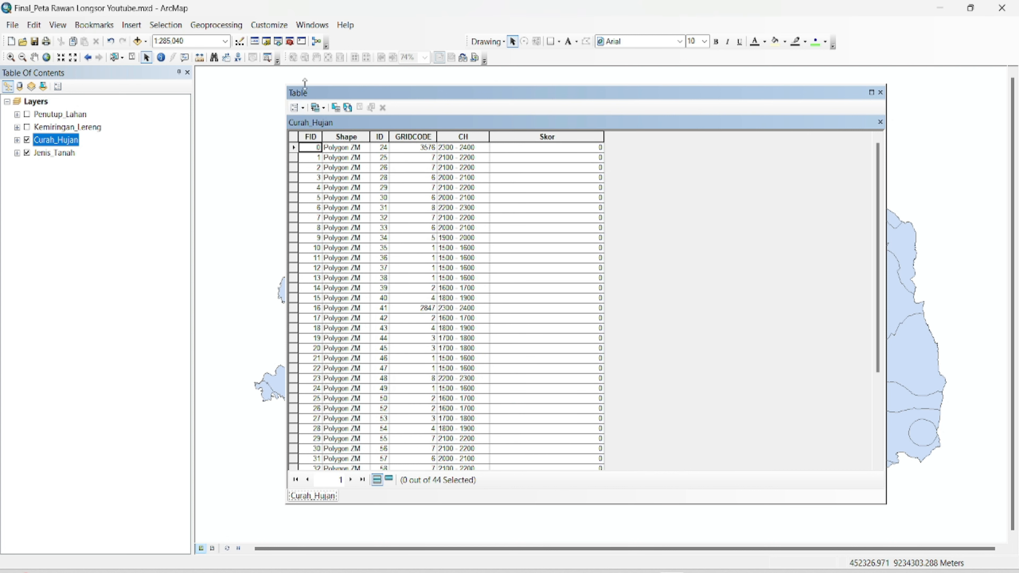
- Build the attribute query "CH" = '1500 - 1600' for Curah_Hujan and apply it as a new selection
{"action": "left_click", "coordinate": [337, 107]}
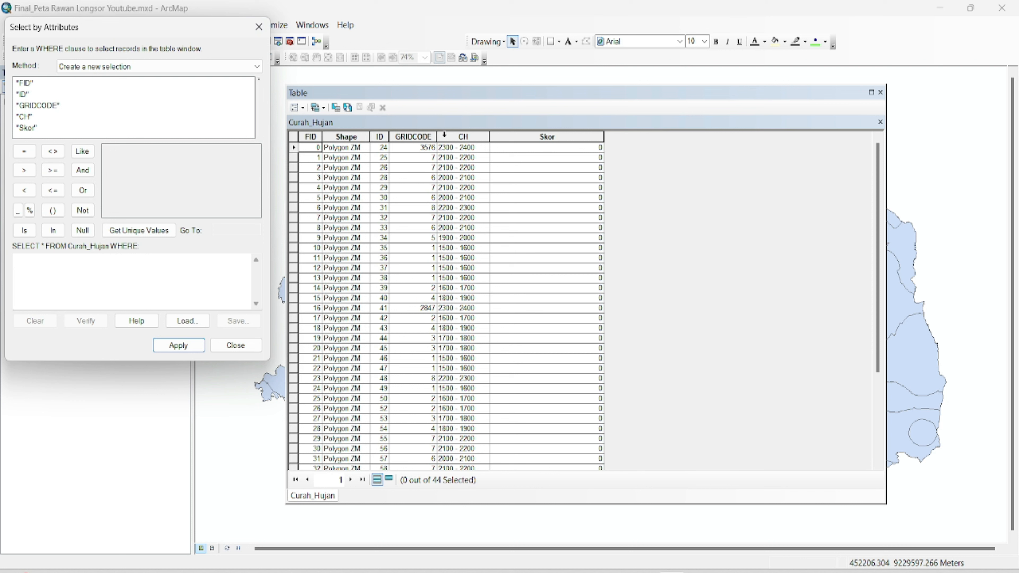
{"action": "double_click", "coordinate": [28, 116]}
{"action": "left_click", "coordinate": [24, 151]}
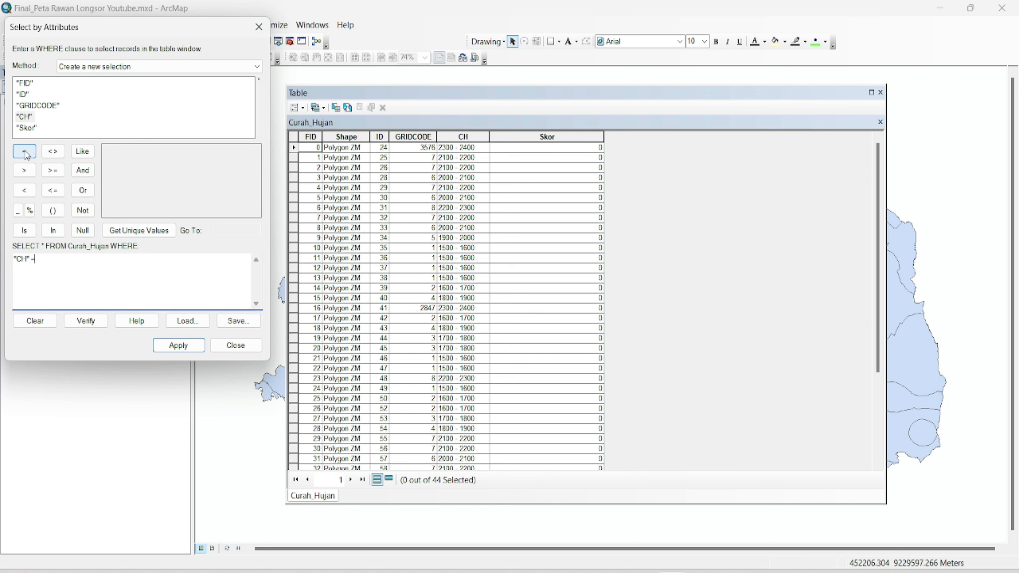
{"action": "left_click", "coordinate": [133, 231]}
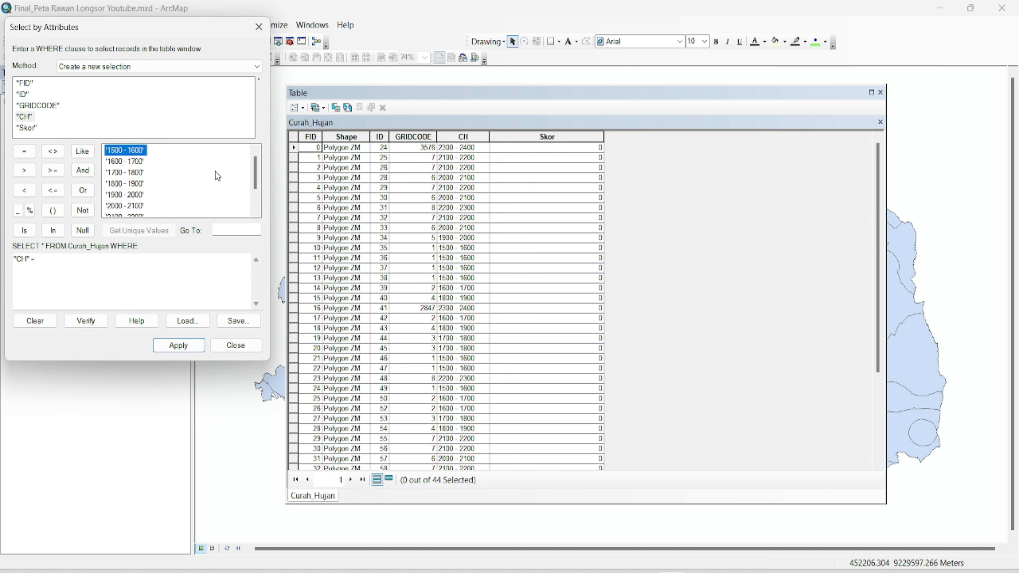
{"action": "left_click_drag", "start_coordinate": [258, 177], "coordinate": [255, 196]}
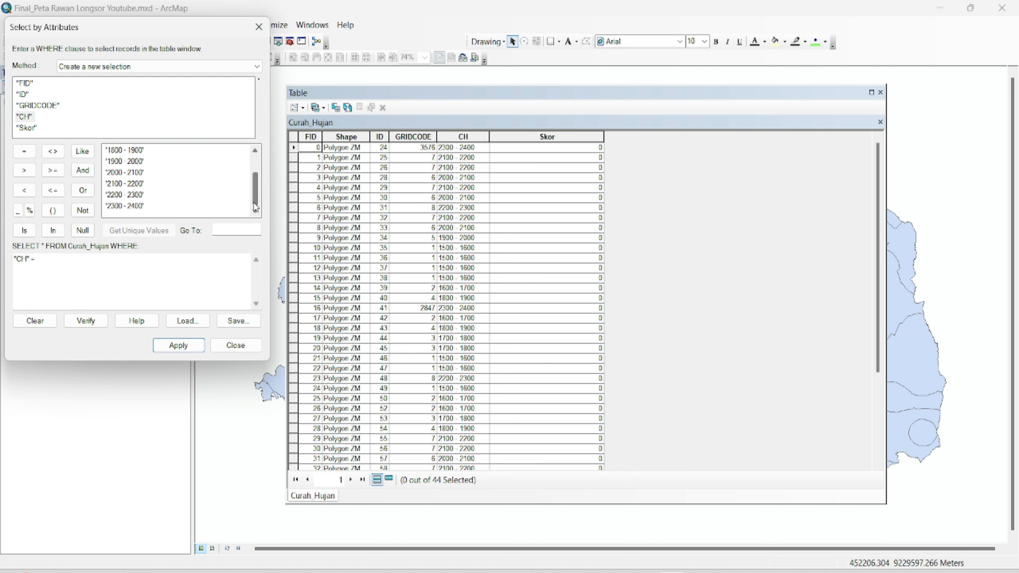
{"action": "left_click_drag", "start_coordinate": [255, 194], "coordinate": [255, 164]}
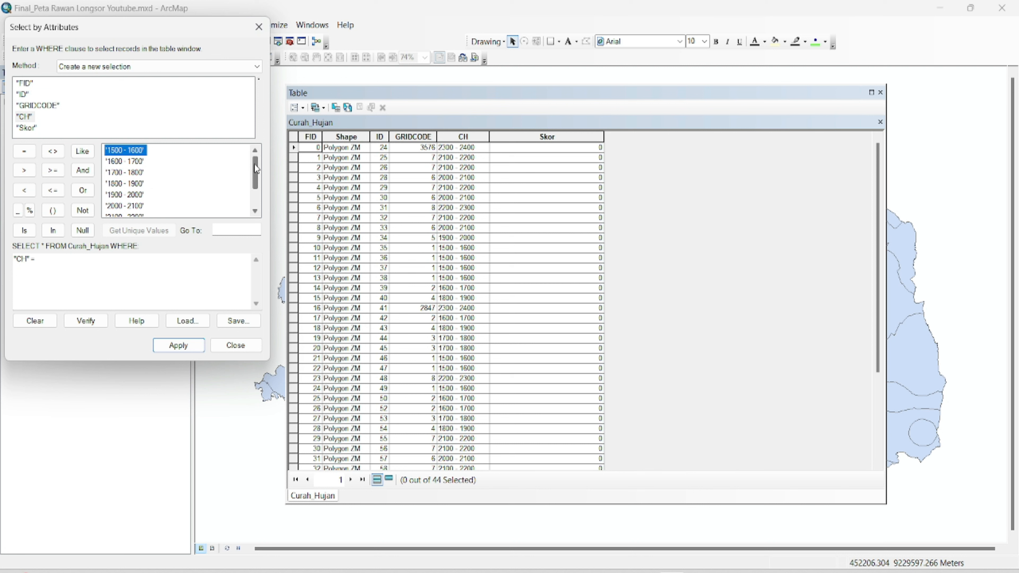
{"action": "mouse_move", "coordinate": [255, 165]}
{"action": "left_mouse_down"}
{"action": "mouse_move", "coordinate": [257, 187]}
{"action": "mouse_move", "coordinate": [256, 163]}
{"action": "left_mouse_up"}
{"action": "scroll", "coordinate": [256, 199], "scroll_direction": "down", "scroll_amount": 1}
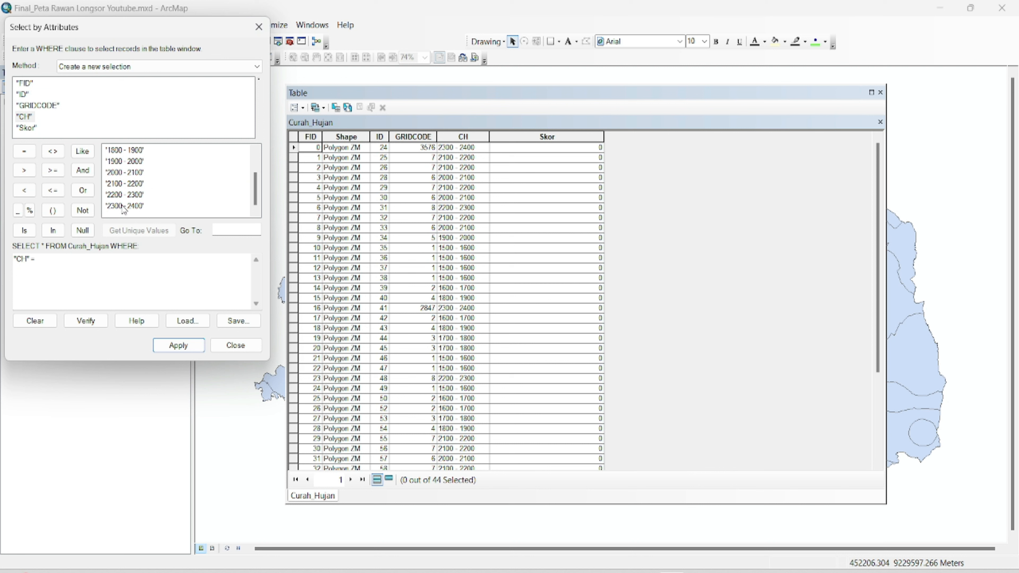
{"action": "left_click_drag", "start_coordinate": [258, 182], "coordinate": [257, 160]}
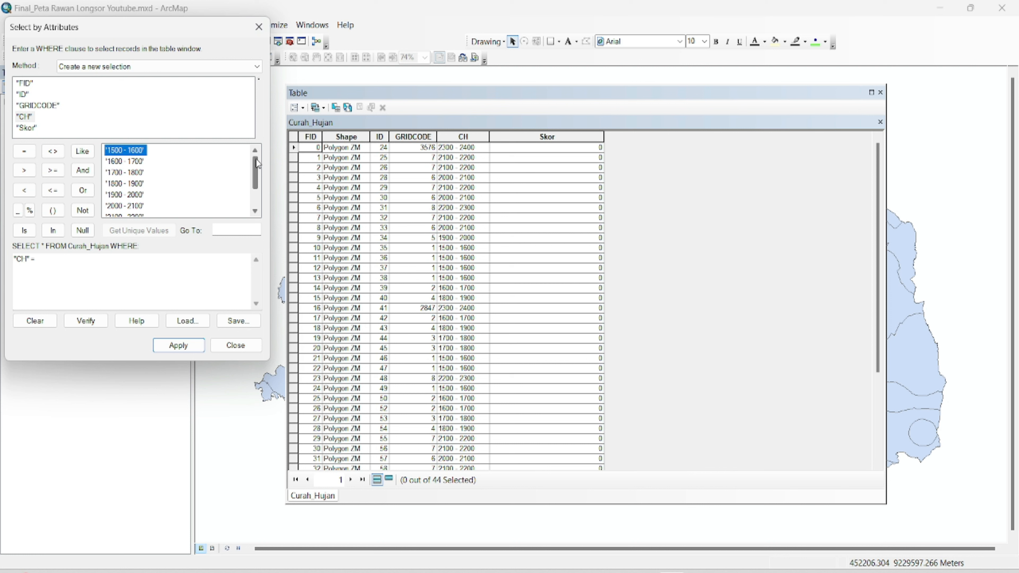
{"action": "double_click", "coordinate": [137, 151]}
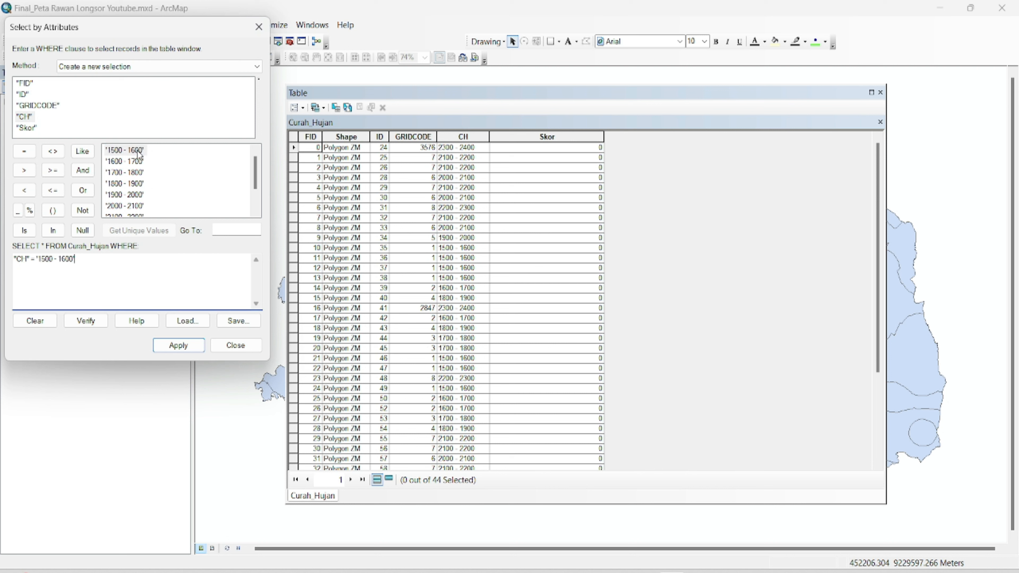
{"action": "left_click", "coordinate": [179, 346]}
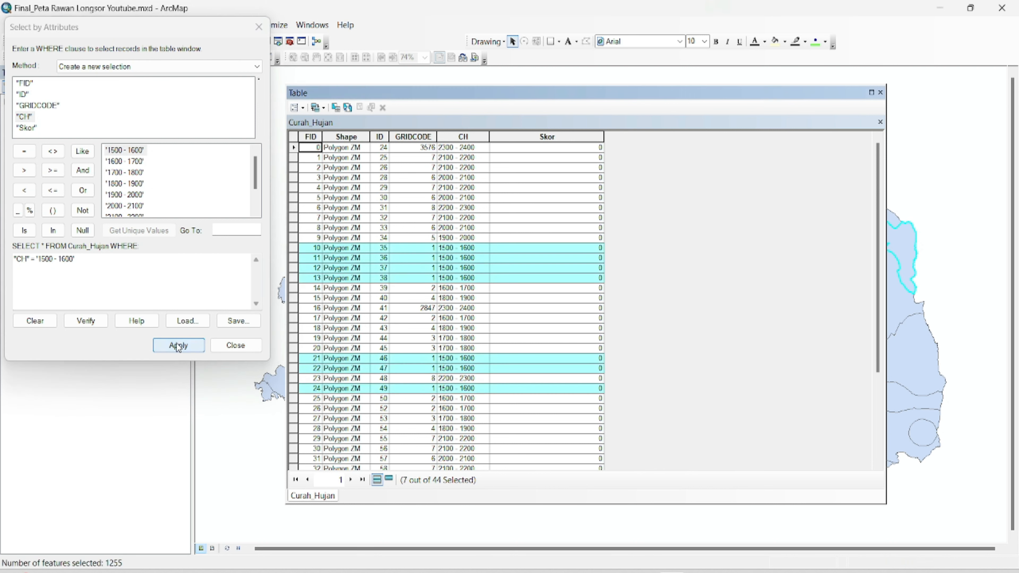
- Calculate the Skor field as "2" for the selected 1500 - 1600 rainfall records with the Field Calculator
{"action": "right_click", "coordinate": [511, 136]}
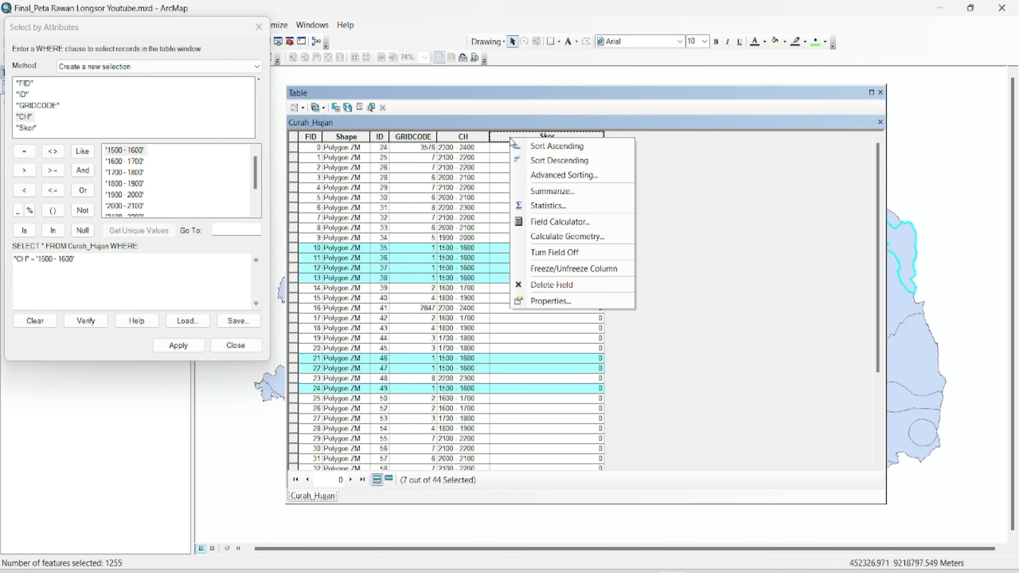
{"action": "left_click", "coordinate": [544, 228]}
{"action": "left_click", "coordinate": [411, 306]}
{"action": "type", "text": "1"}
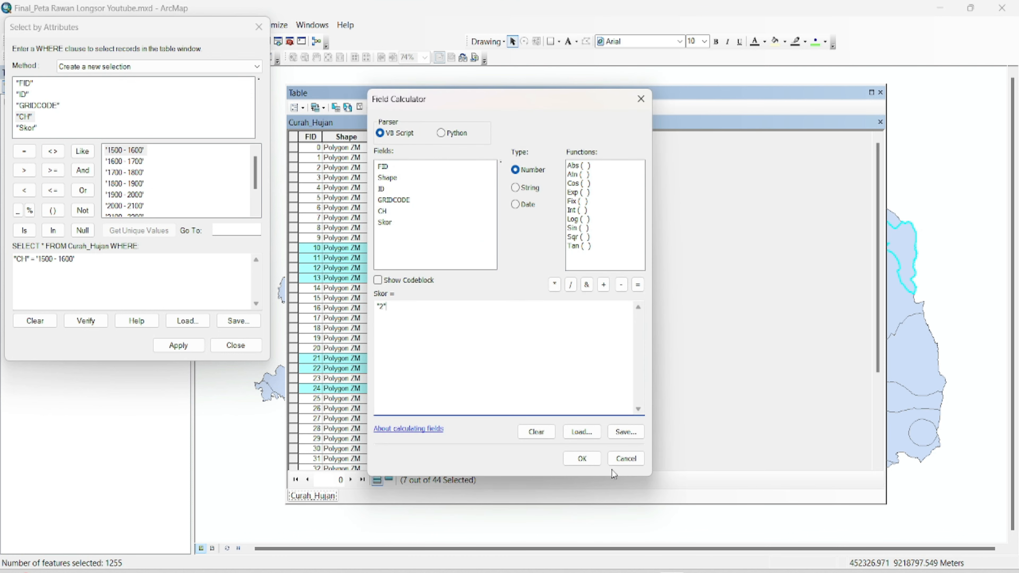
{"action": "left_click", "coordinate": [582, 458]}
- Change the attribute query to "CH" = '1600 - 1700' and apply it as a new selection
{"action": "left_click_drag", "start_coordinate": [75, 259], "coordinate": [37, 260]}
{"action": "key", "text": "BackSpace"}
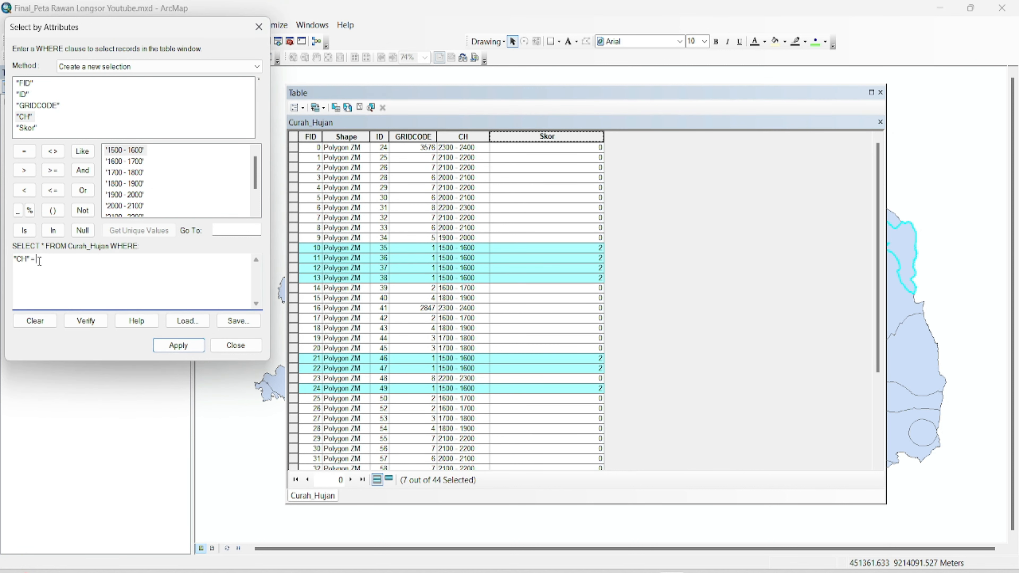
{"action": "double_click", "coordinate": [128, 162]}
{"action": "left_click", "coordinate": [168, 346]}
- Calculate the Skor field as "2" for the selected 1600 - 1700 rainfall records with the Field Calculator
{"action": "right_click", "coordinate": [539, 138]}
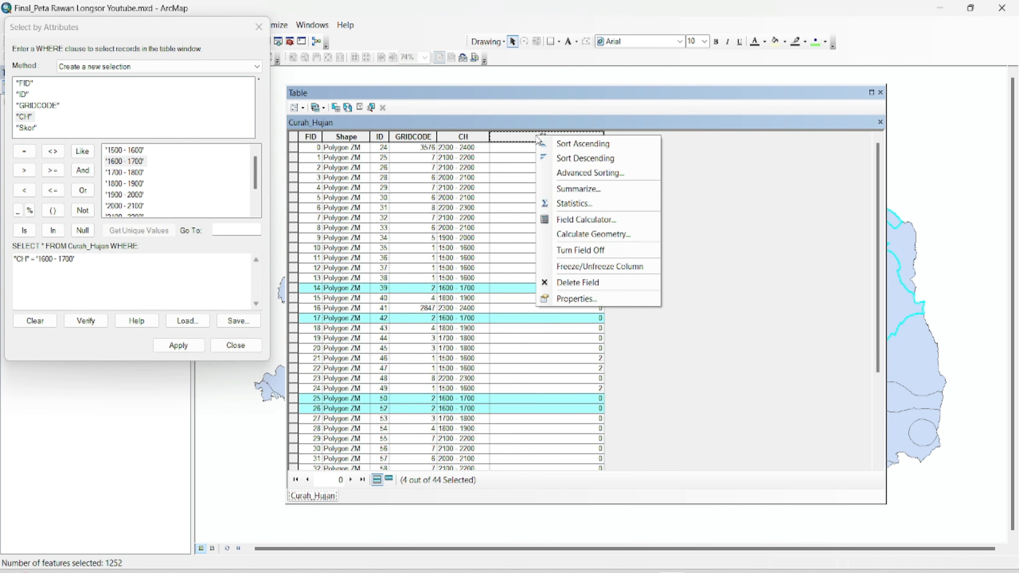
{"action": "left_click", "coordinate": [573, 223]}
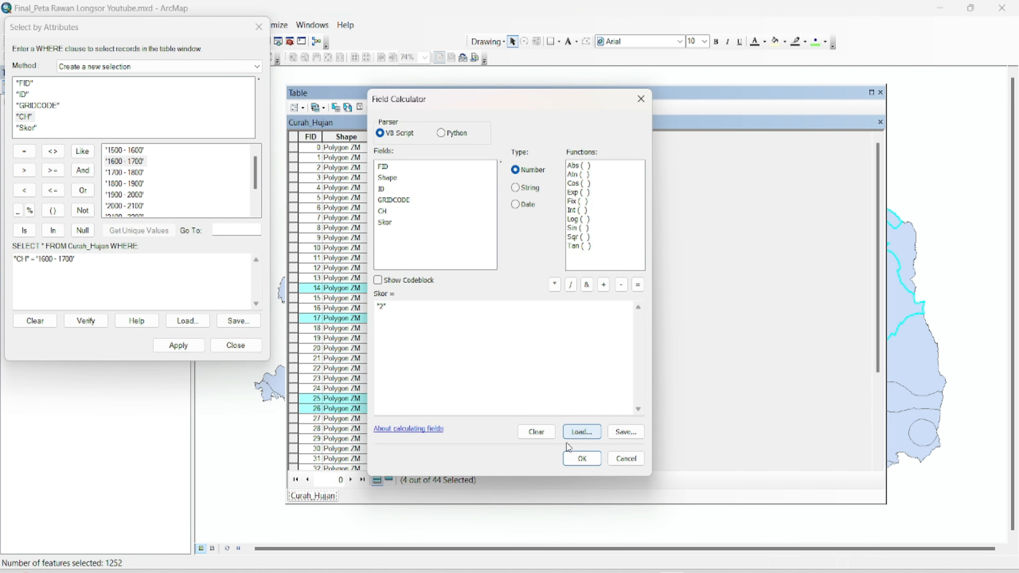
{"action": "left_click", "coordinate": [581, 458]}
- Change the attribute query to "CH" = '1700 - 1800' and apply it as a new selection
{"action": "left_click", "coordinate": [85, 261]}
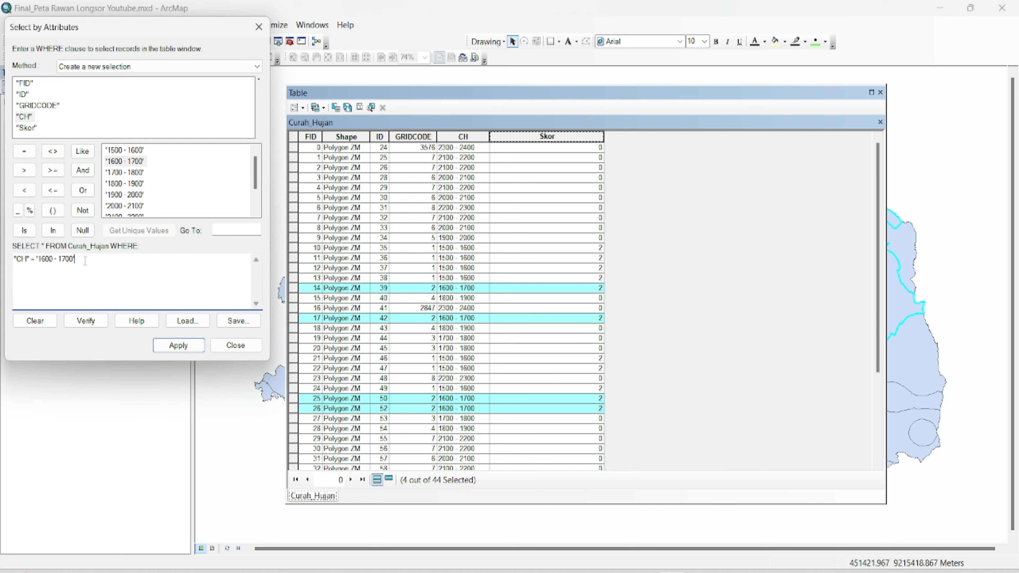
{"action": "left_click_drag", "start_coordinate": [85, 261], "coordinate": [39, 259]}
{"action": "key", "text": "BackSpace"}
{"action": "key", "text": "BackSpace"}
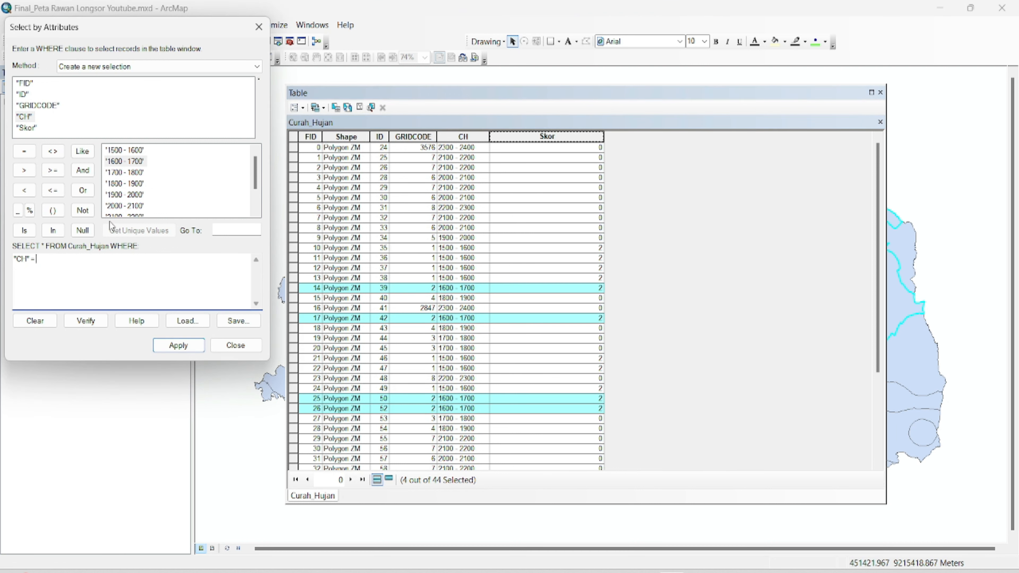
{"action": "left_click", "coordinate": [132, 172]}
{"action": "double_click", "coordinate": [132, 173]}
{"action": "left_click", "coordinate": [168, 346]}
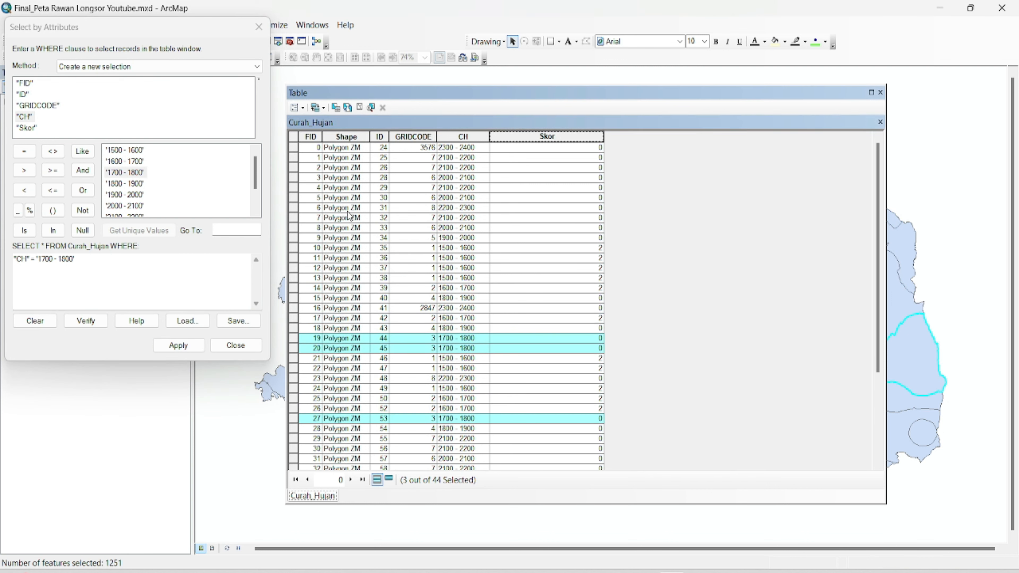
- Calculate the Skor field as "2" for the selected 1700 - 1800 rainfall records with the Field Calculator
{"action": "right_click", "coordinate": [519, 133]}
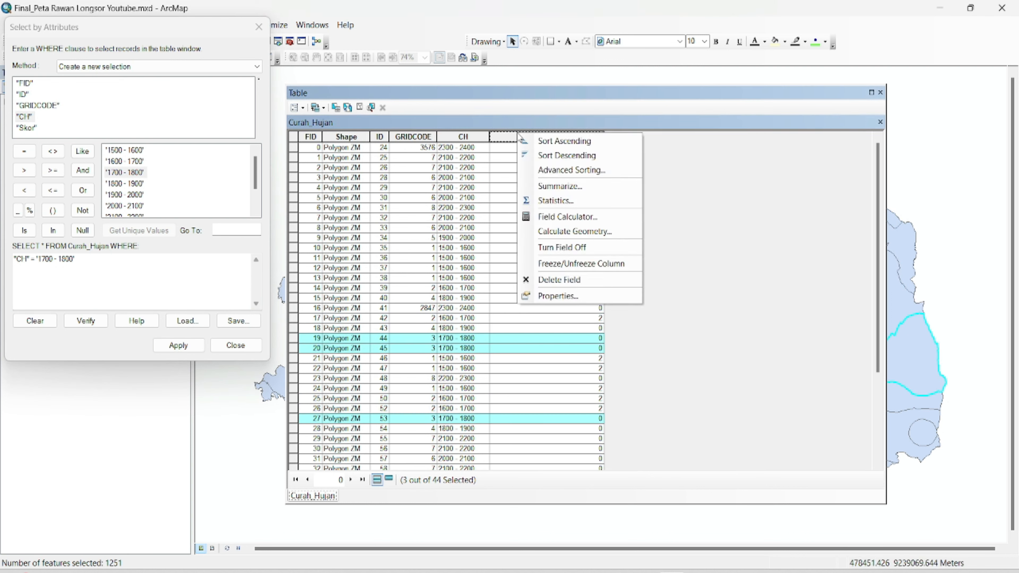
{"action": "left_click", "coordinate": [548, 217]}
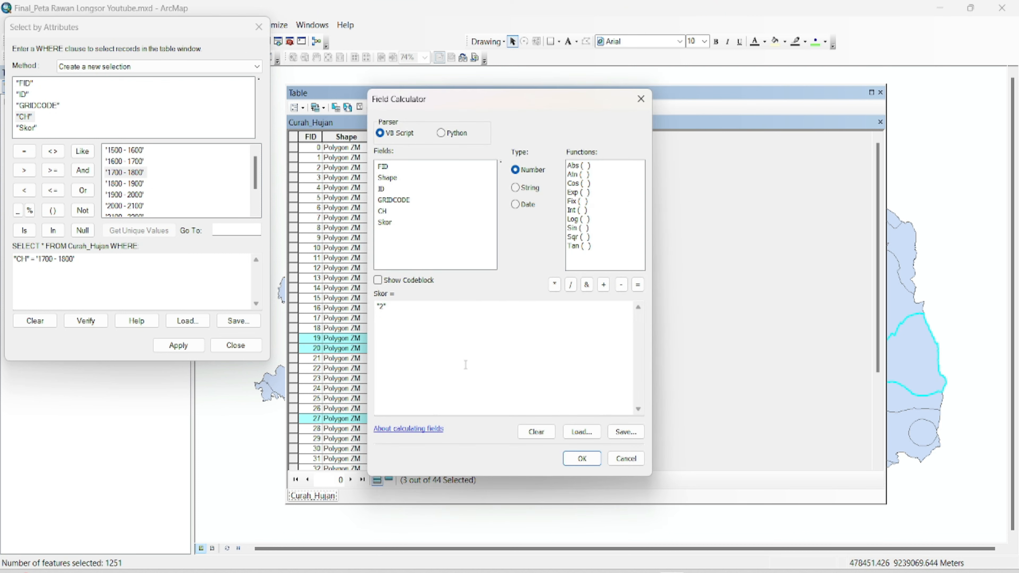
{"action": "left_click", "coordinate": [582, 458]}
- Change the attribute query to "CH" = '1800 - 1900' and apply it as a new selection
{"action": "left_click_drag", "start_coordinate": [76, 260], "coordinate": [39, 262]}
{"action": "key", "text": "BackSpace"}
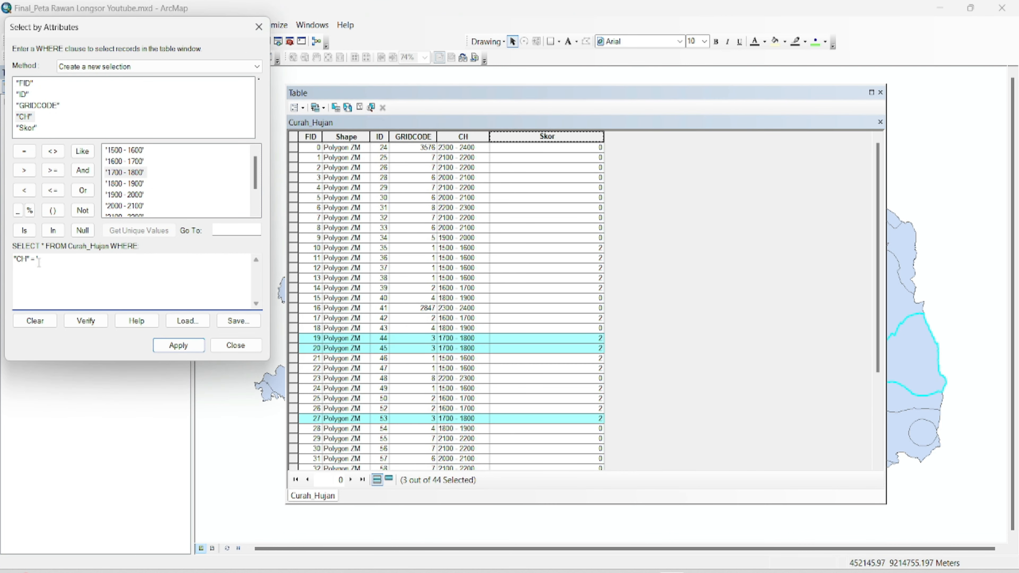
{"action": "double_click", "coordinate": [125, 184]}
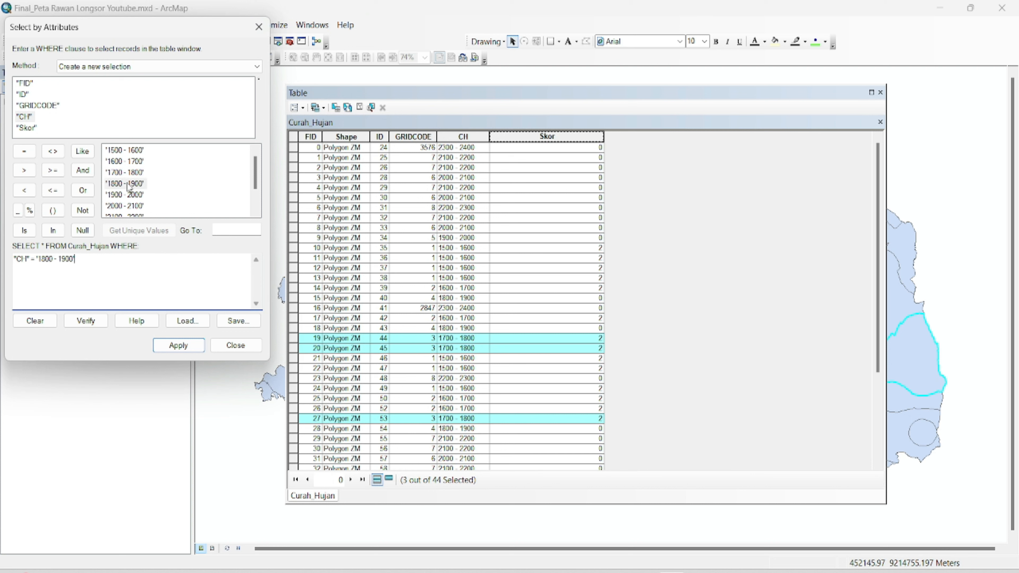
{"action": "left_click", "coordinate": [179, 346]}
- Calculate the Skor field as "2" for the selected 1800 - 1900 rainfall records with the Field Calculator
{"action": "right_click", "coordinate": [542, 139]}
{"action": "left_click", "coordinate": [562, 220]}
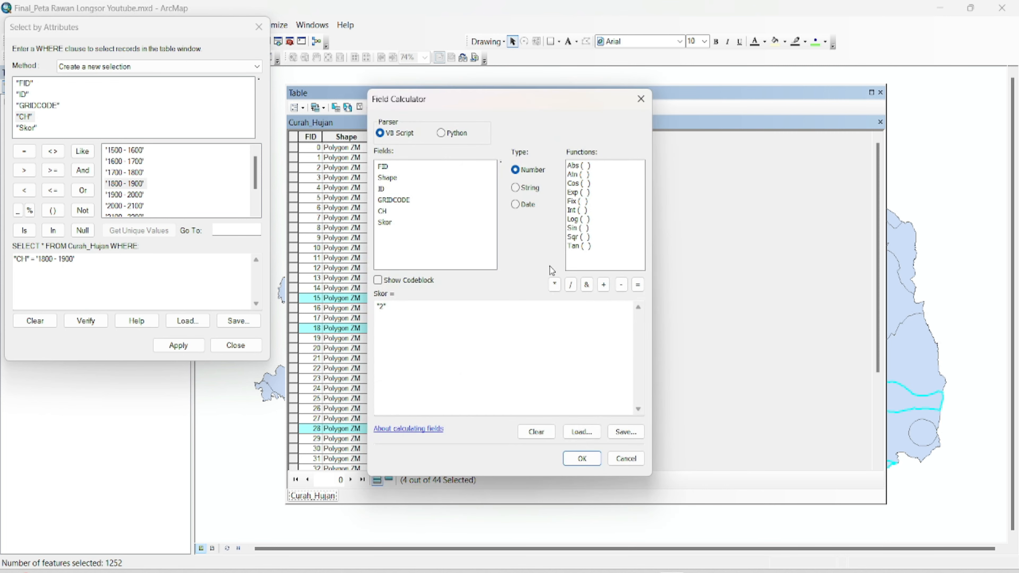
{"action": "left_click", "coordinate": [581, 457]}
- Change the attribute query to "CH" = '1900 - 2000' and apply it as a new selection
{"action": "left_click_drag", "start_coordinate": [88, 264], "coordinate": [43, 265]}
{"action": "key", "text": "BackSpace"}
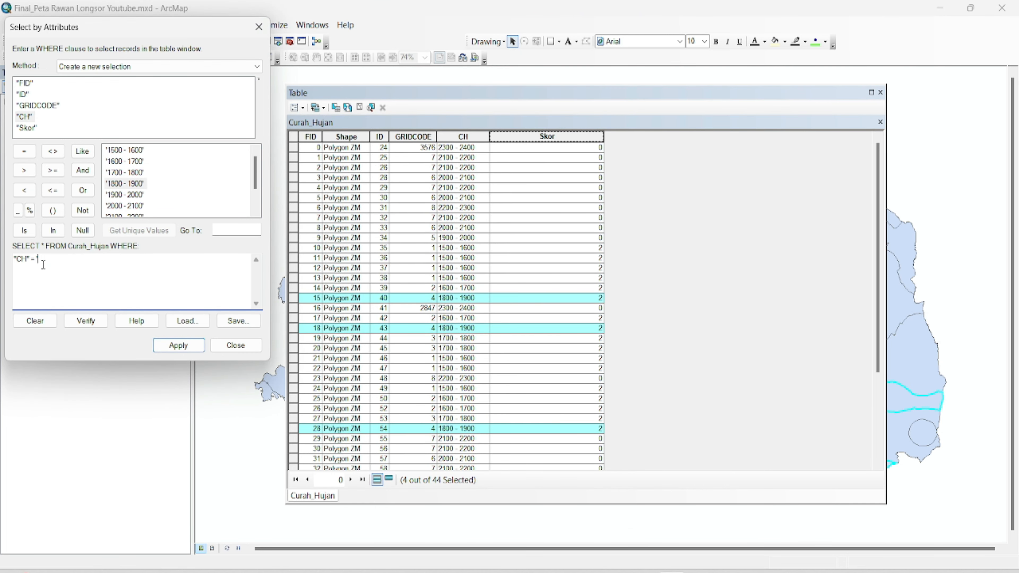
{"action": "double_click", "coordinate": [129, 195]}
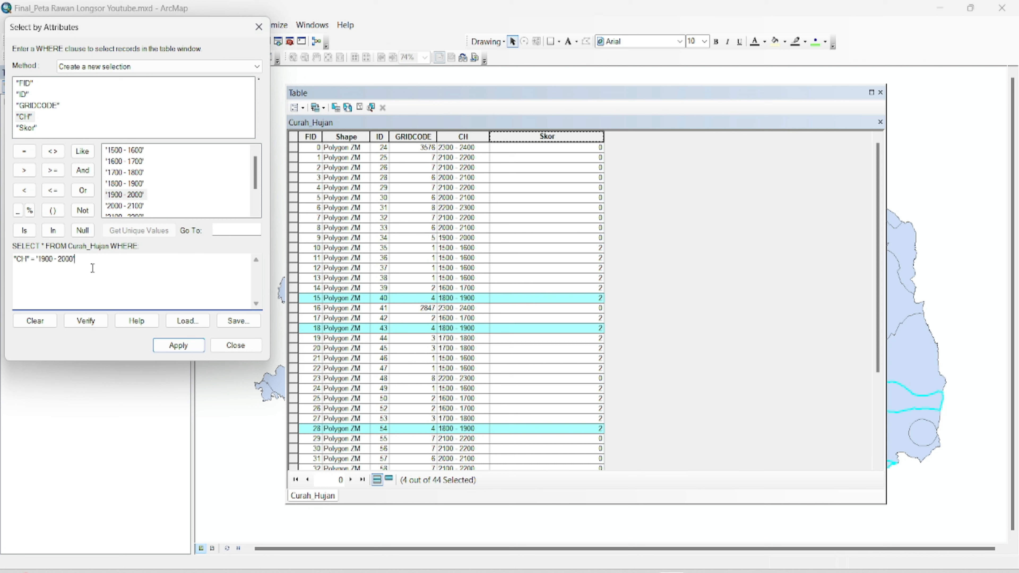
{"action": "left_click", "coordinate": [171, 345]}
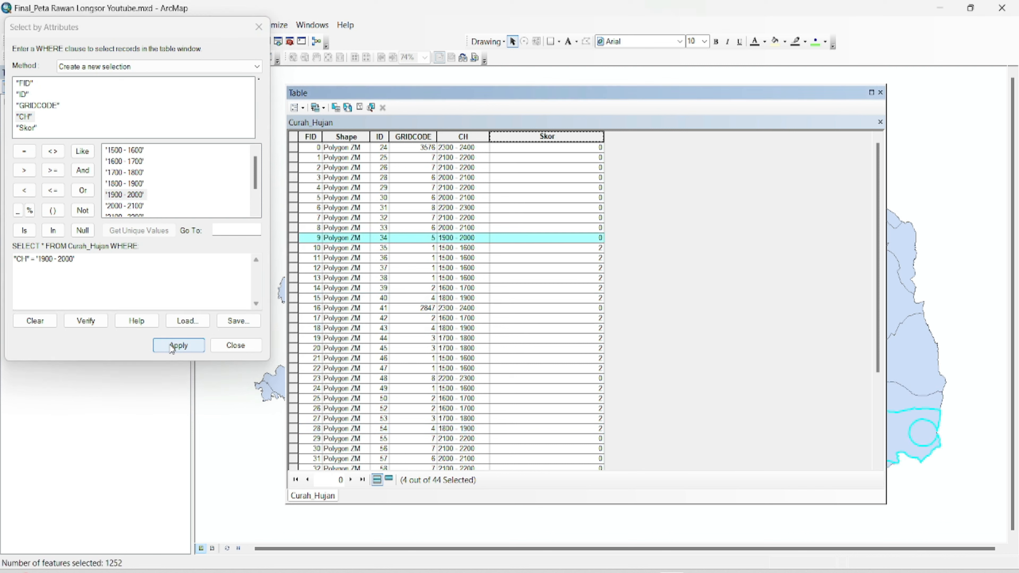
- Calculate the Skor field as "2" for the selected 1900 - 2000 rainfall record with the Field Calculator
{"action": "right_click", "coordinate": [513, 136]}
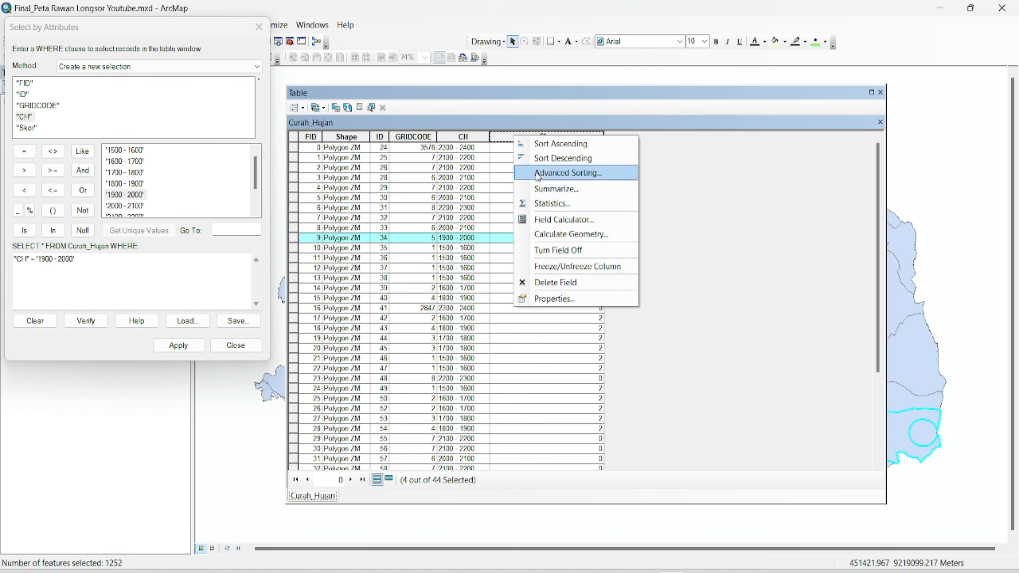
{"action": "left_click", "coordinate": [555, 221]}
{"action": "left_click", "coordinate": [582, 459]}
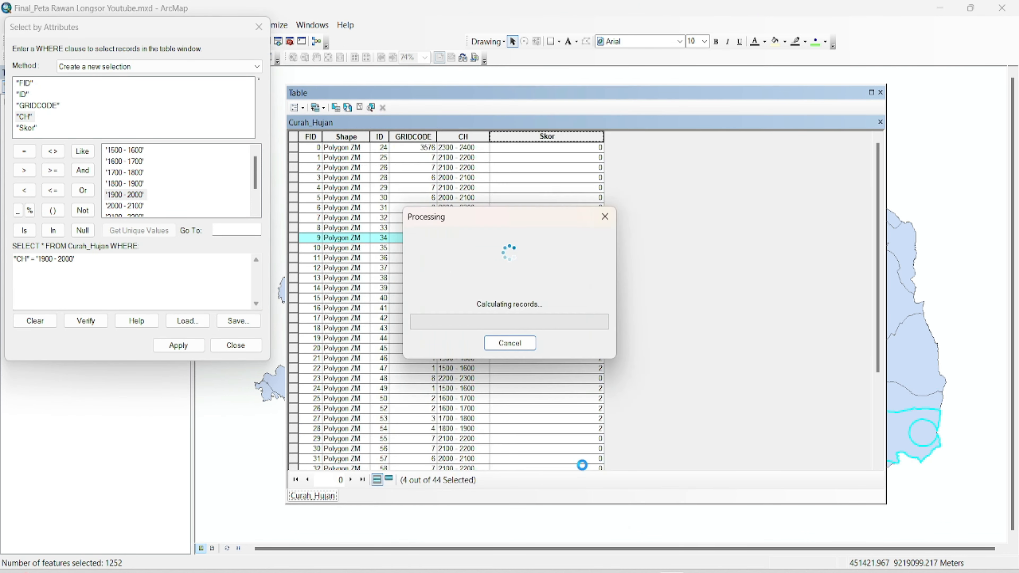
- Change the attribute query to "CH" = '2000 - 2100' and apply it as a new selection
{"action": "left_click_drag", "start_coordinate": [88, 262], "coordinate": [49, 265]}
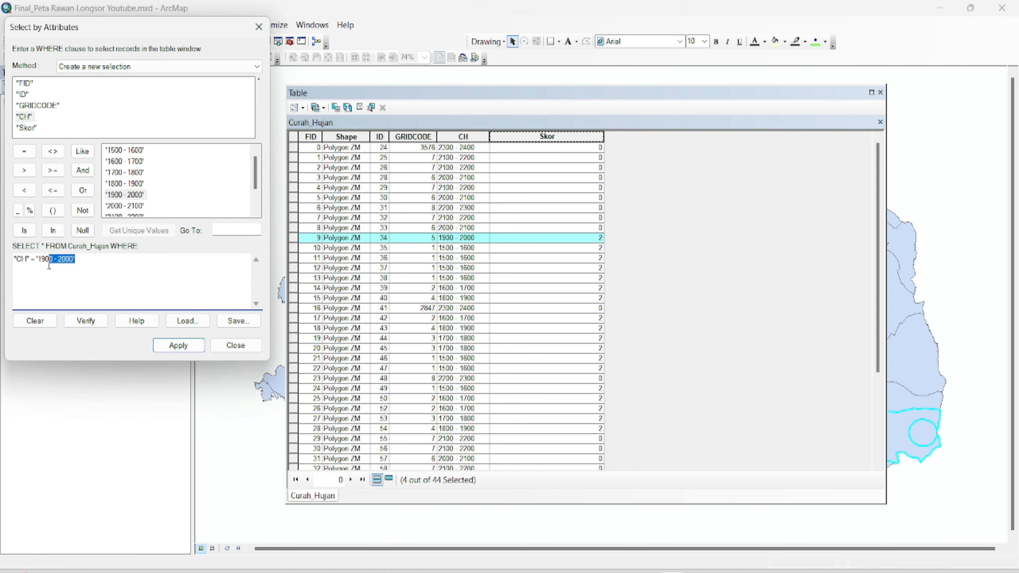
{"action": "key", "text": "BackSpace"}
{"action": "key", "text": "BackSpace"}
{"action": "double_click", "coordinate": [125, 205]}
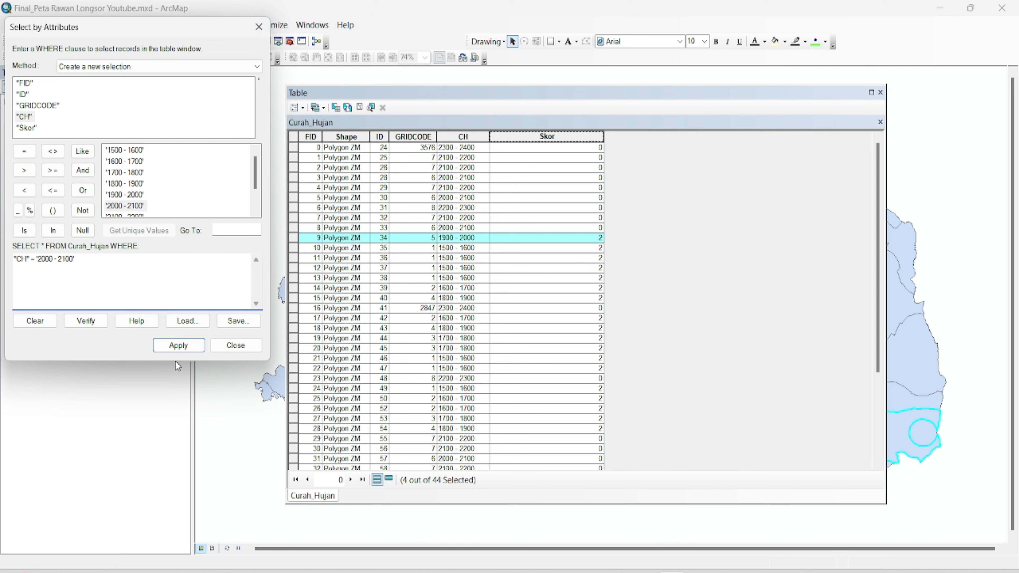
{"action": "left_click", "coordinate": [188, 349]}
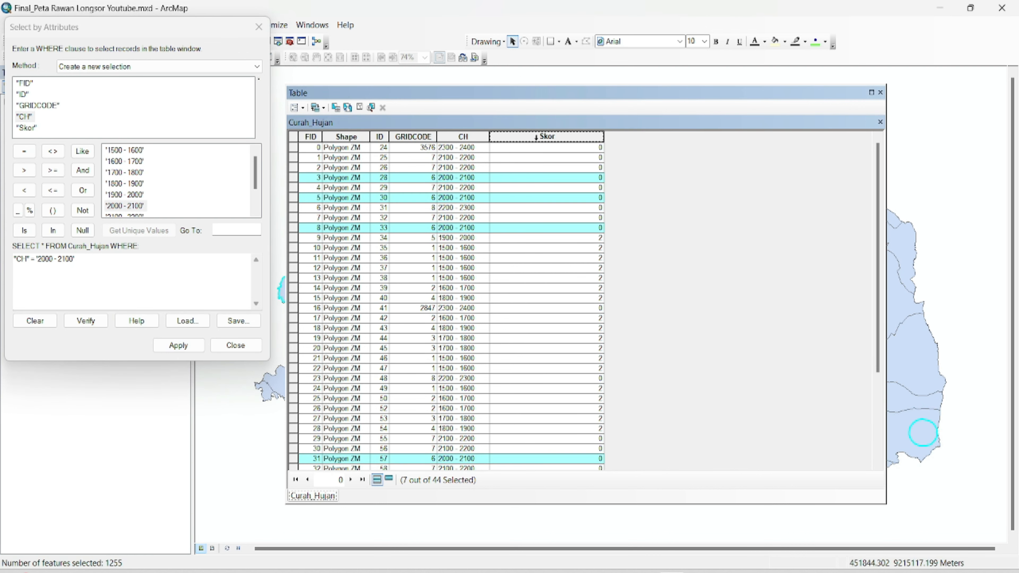
- Calculate the Skor field as "3" for the selected 2000 - 2100 rainfall records with the Field Calculator
{"action": "right_click", "coordinate": [537, 138]}
{"action": "left_click", "coordinate": [575, 229]}
{"action": "left_click", "coordinate": [397, 310]}
{"action": "key", "text": "BackSpace"}
{"action": "type", "text": "3"}
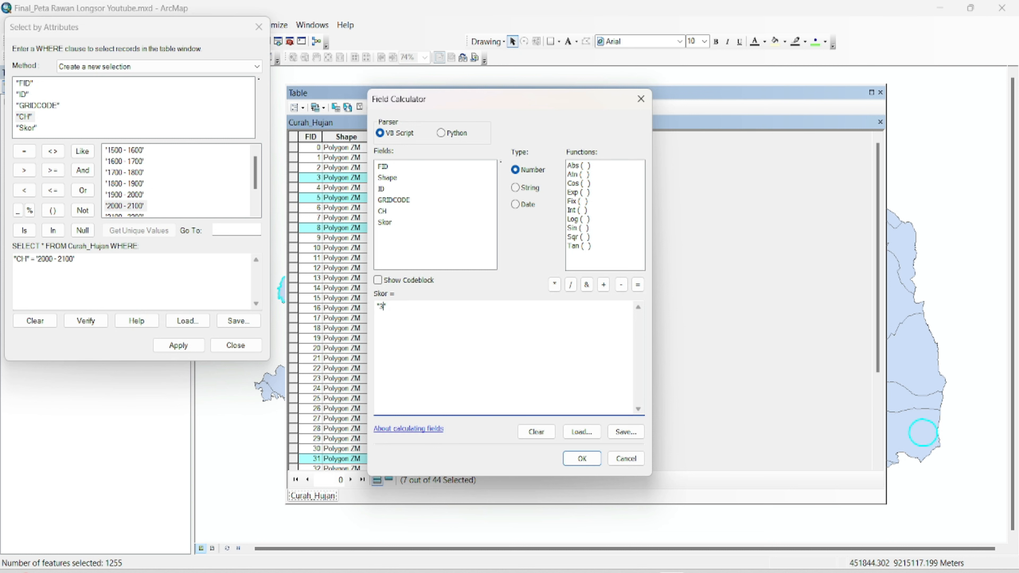
{"action": "left_click", "coordinate": [582, 458]}
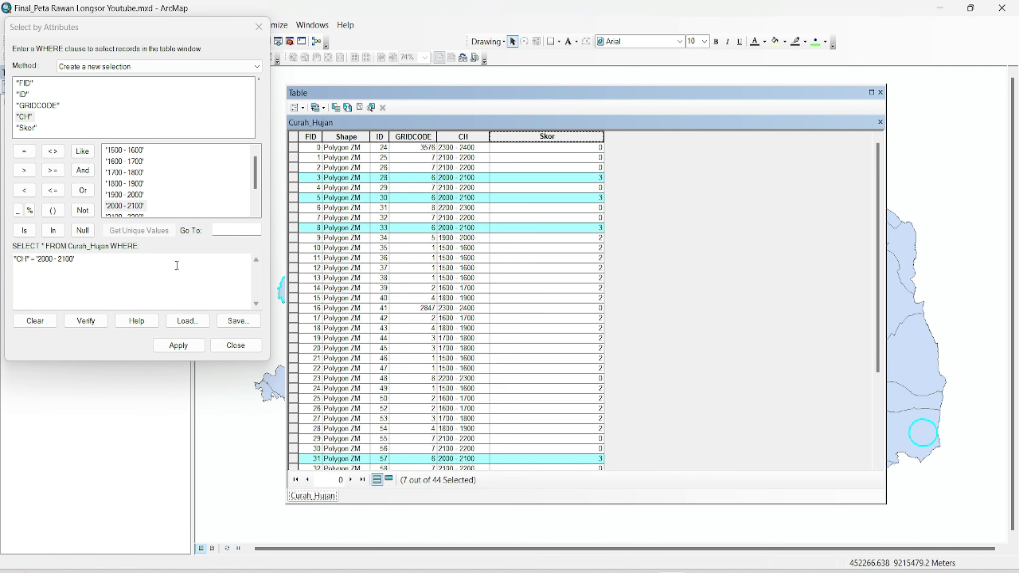
- Change the attribute query to "CH" = '2100 - 2200' and apply it as a new selection
{"action": "left_click_drag", "start_coordinate": [75, 259], "coordinate": [43, 261]}
{"action": "key", "text": "BackSpace"}
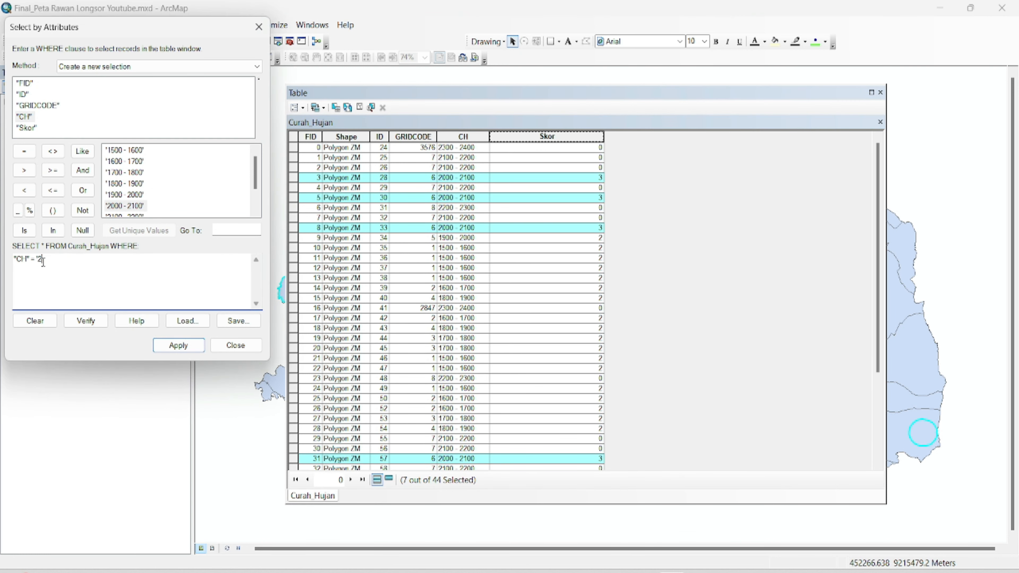
{"action": "scroll", "coordinate": [254, 173], "scroll_direction": "down", "scroll_amount": 1}
{"action": "double_click", "coordinate": [123, 184]}
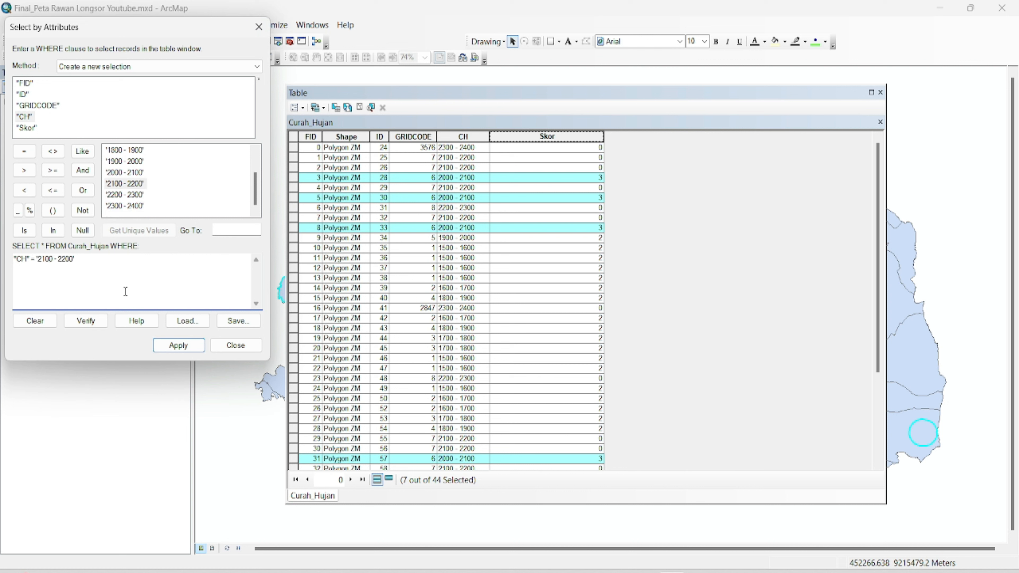
{"action": "left_click", "coordinate": [178, 346]}
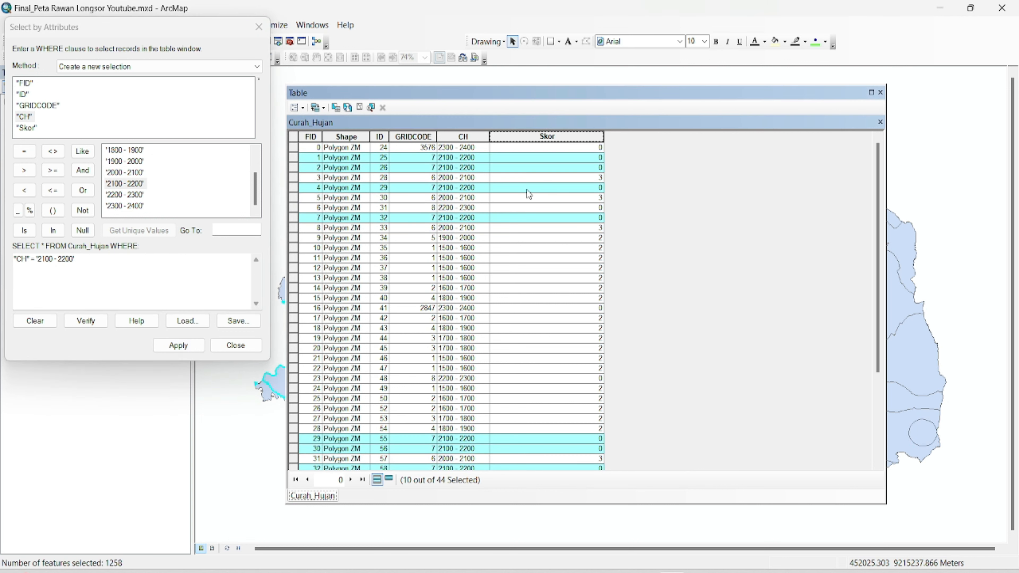
- Calculate the Skor field as "3" for the selected 2100 - 2200 rainfall records with the Field Calculator
{"action": "right_click", "coordinate": [518, 138]}
{"action": "left_click", "coordinate": [567, 220]}
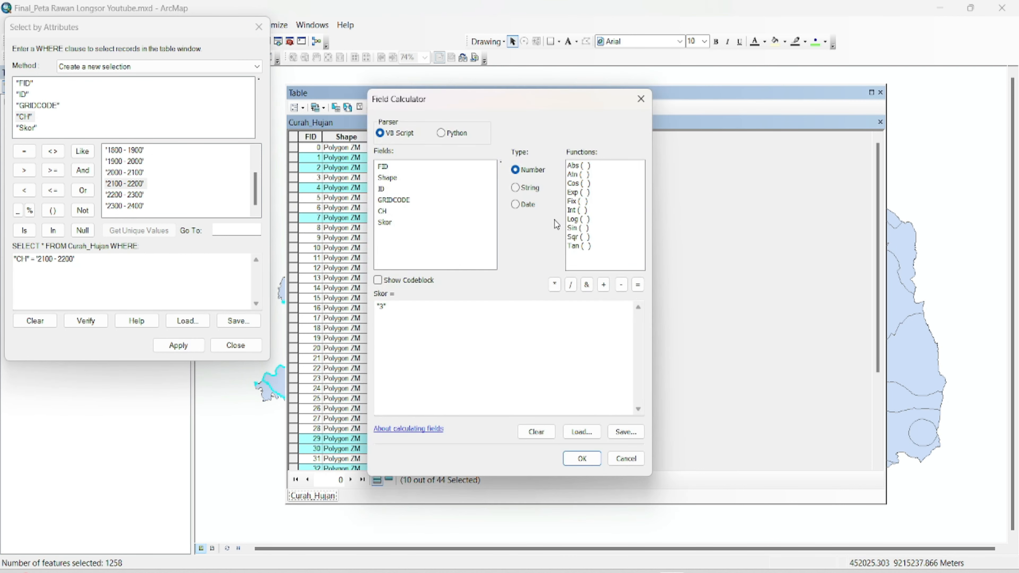
{"action": "left_click", "coordinate": [583, 458]}
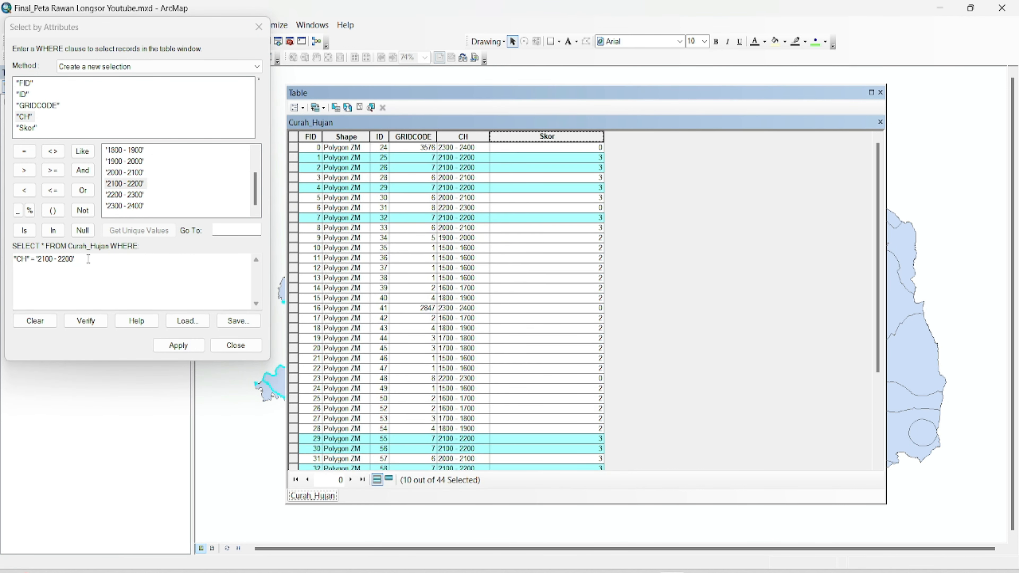
- Change the attribute query to "CH" = '2200 - 2300' and apply it as a new selection
{"action": "left_click_drag", "start_coordinate": [89, 259], "coordinate": [36, 259]}
{"action": "key", "text": "Delete"}
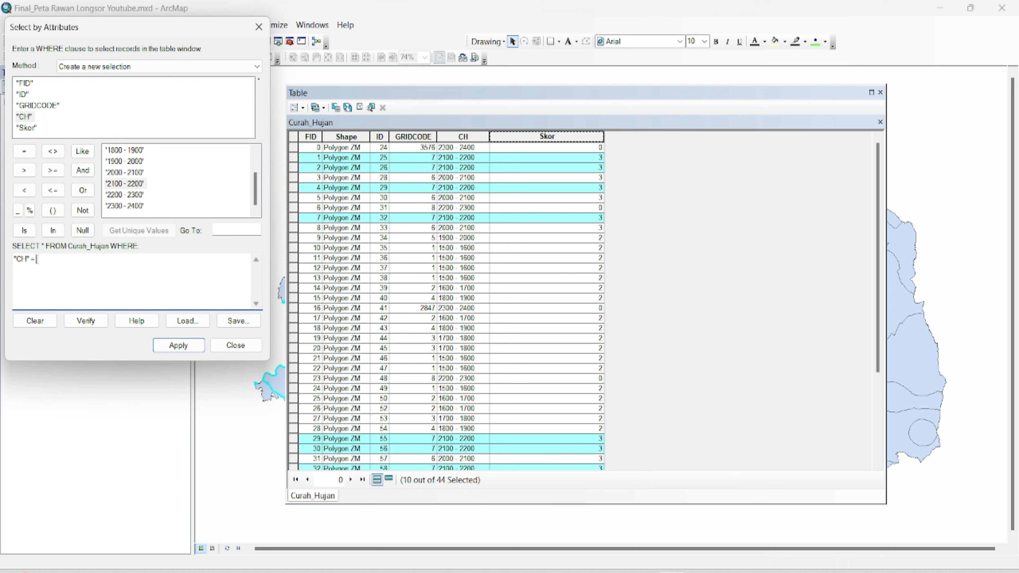
{"action": "double_click", "coordinate": [139, 196]}
{"action": "left_click", "coordinate": [179, 345]}
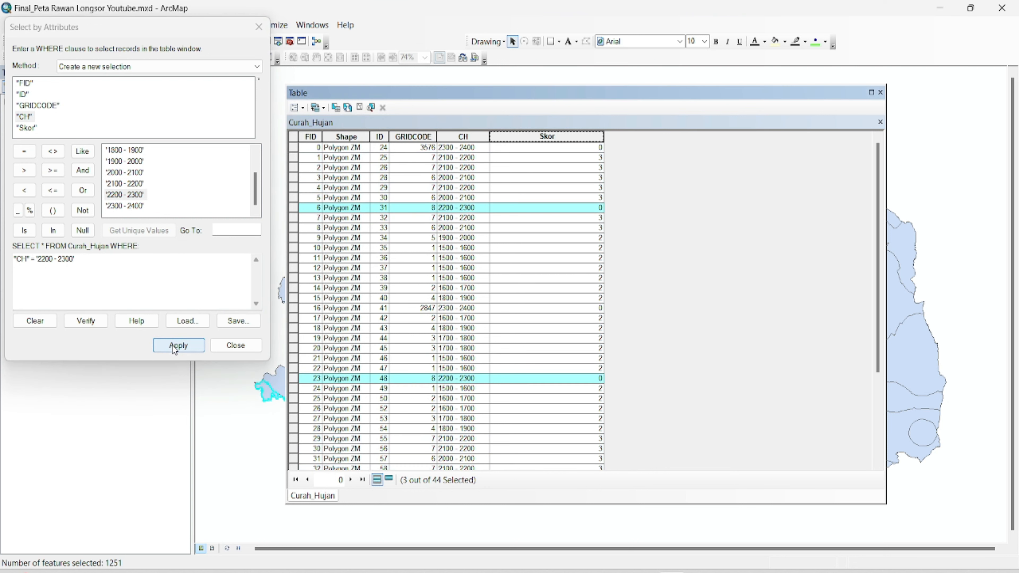
- Calculate the Skor field as "3" for the selected 2200 - 2300 rainfall records with the Field Calculator
{"action": "right_click", "coordinate": [510, 136]}
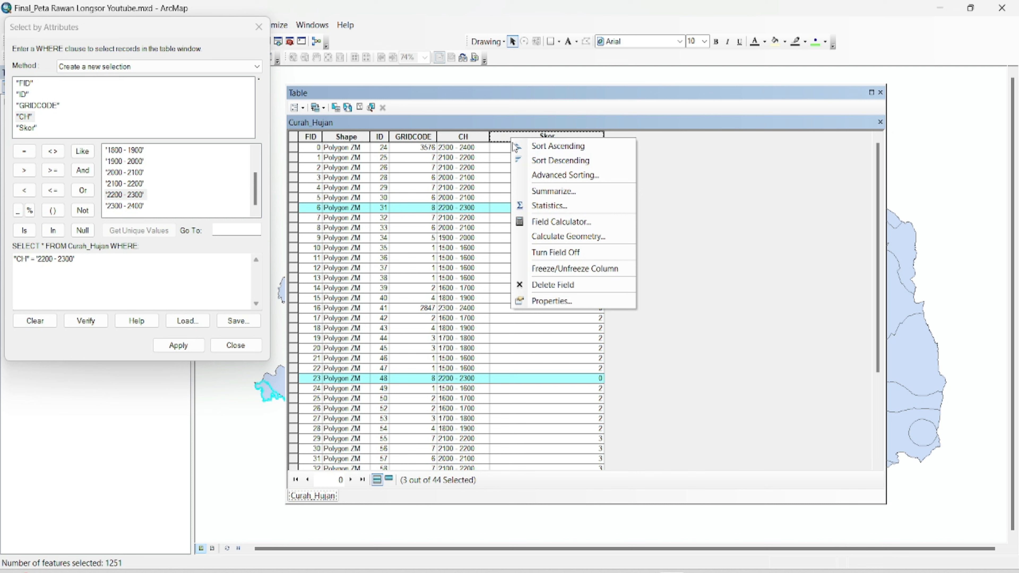
{"action": "left_click", "coordinate": [542, 221]}
{"action": "left_click", "coordinate": [583, 458]}
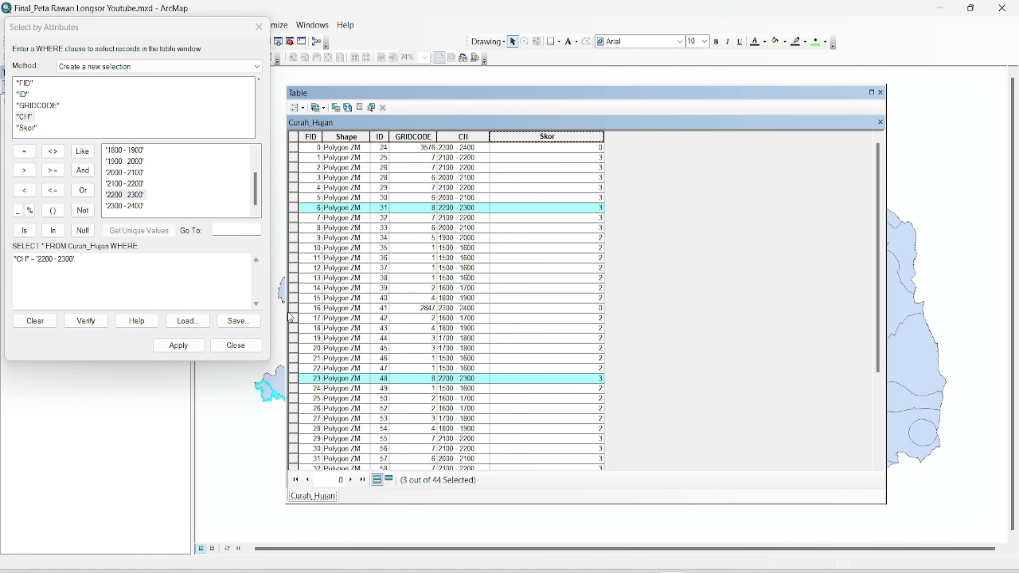
- Change the attribute query to "CH" = '2300 - 2400' and apply it as a new selection
{"action": "left_click_drag", "start_coordinate": [78, 261], "coordinate": [42, 262]}
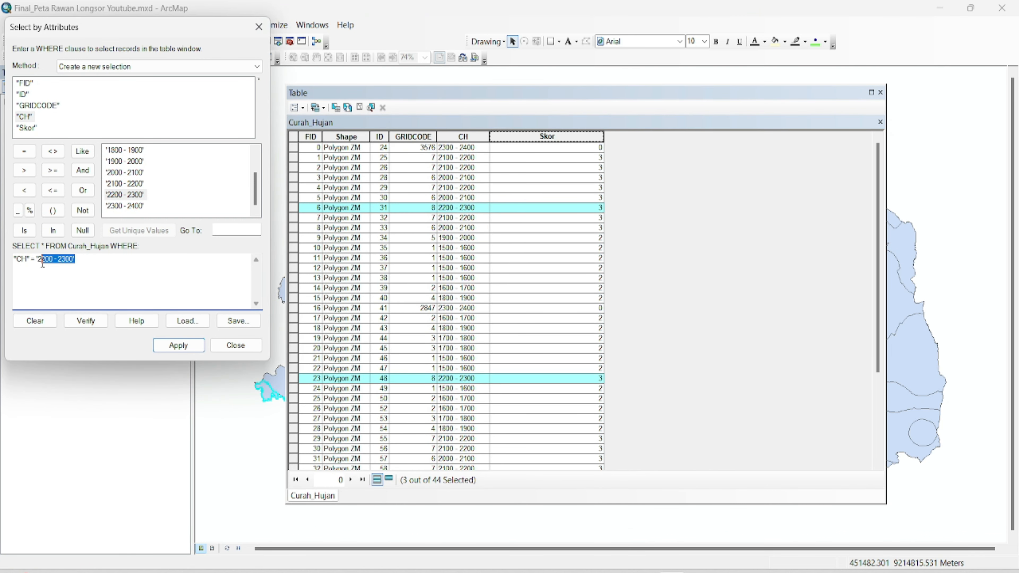
{"action": "key", "text": "BackSpace"}
{"action": "double_click", "coordinate": [125, 205]}
{"action": "left_click", "coordinate": [178, 345]}
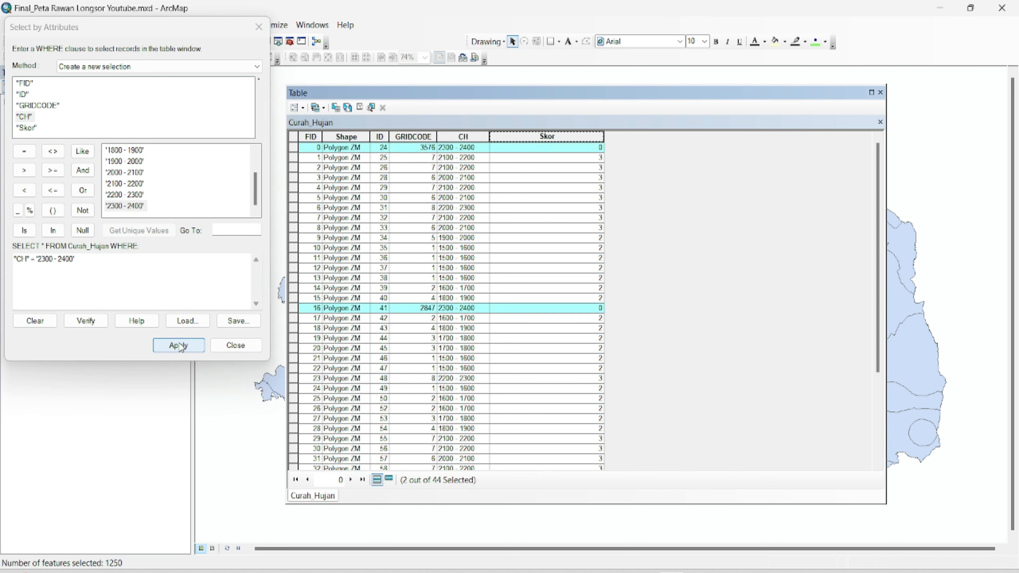
- Calculate the Skor field as "3" for the selected 2300 - 2400 rainfall records with the Field Calculator
{"action": "right_click", "coordinate": [548, 138]}
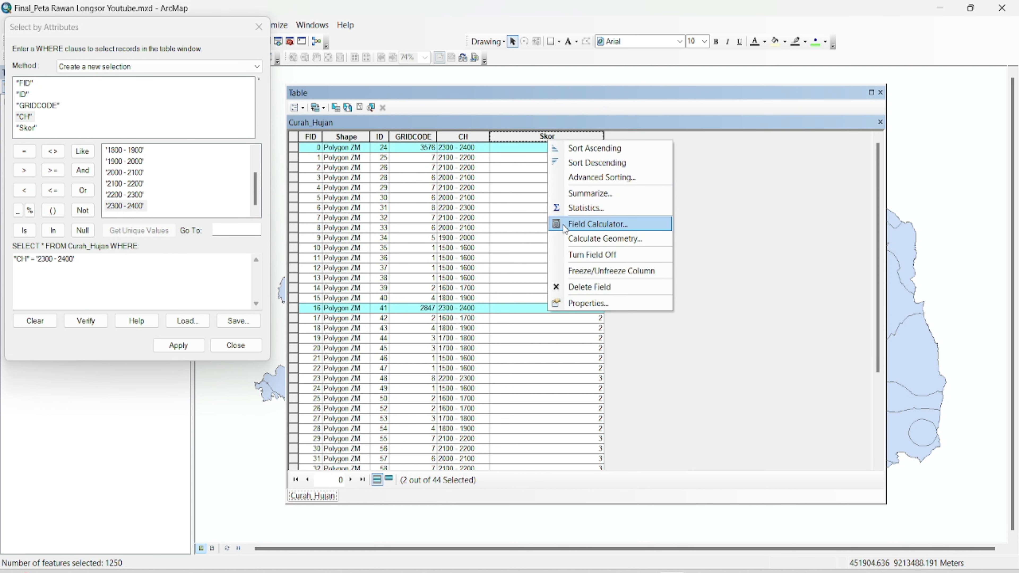
{"action": "left_click", "coordinate": [598, 224]}
{"action": "left_click", "coordinate": [570, 458]}
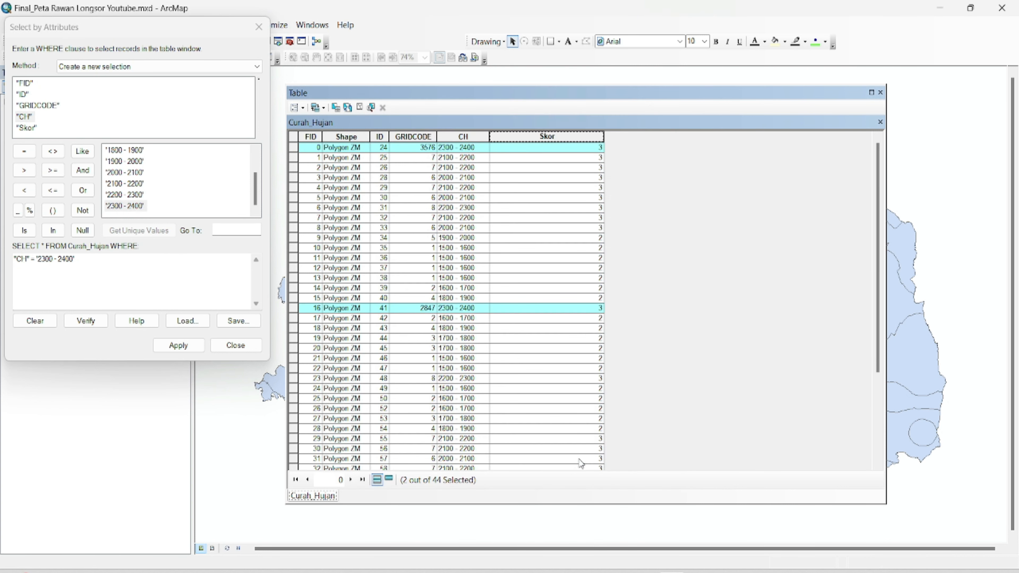
- Clear the Curah_Hujan record selection and close the attribute query and the attribute table
{"action": "left_click", "coordinate": [259, 27]}
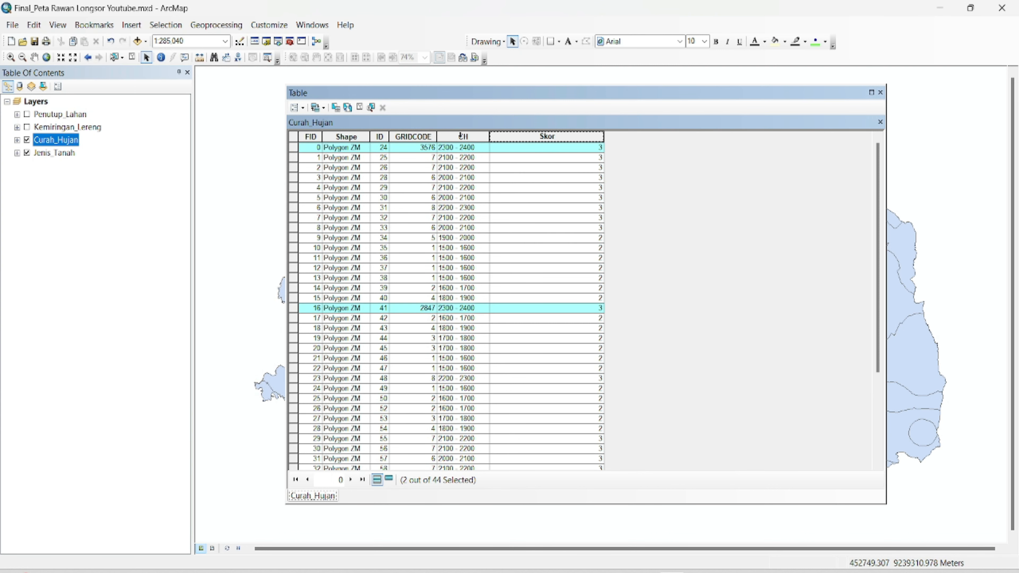
{"action": "left_click", "coordinate": [360, 106]}
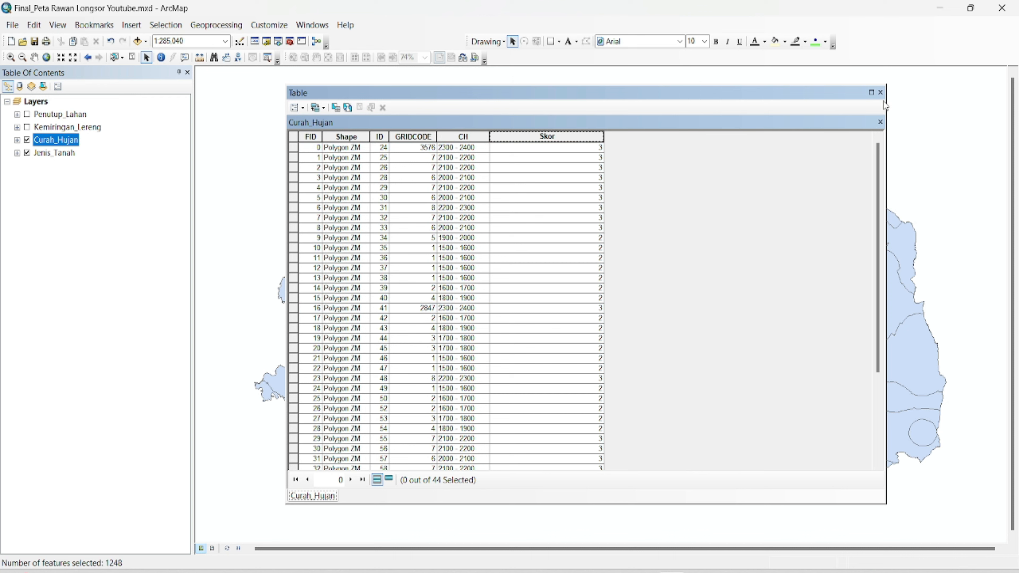
{"action": "left_click", "coordinate": [881, 92]}
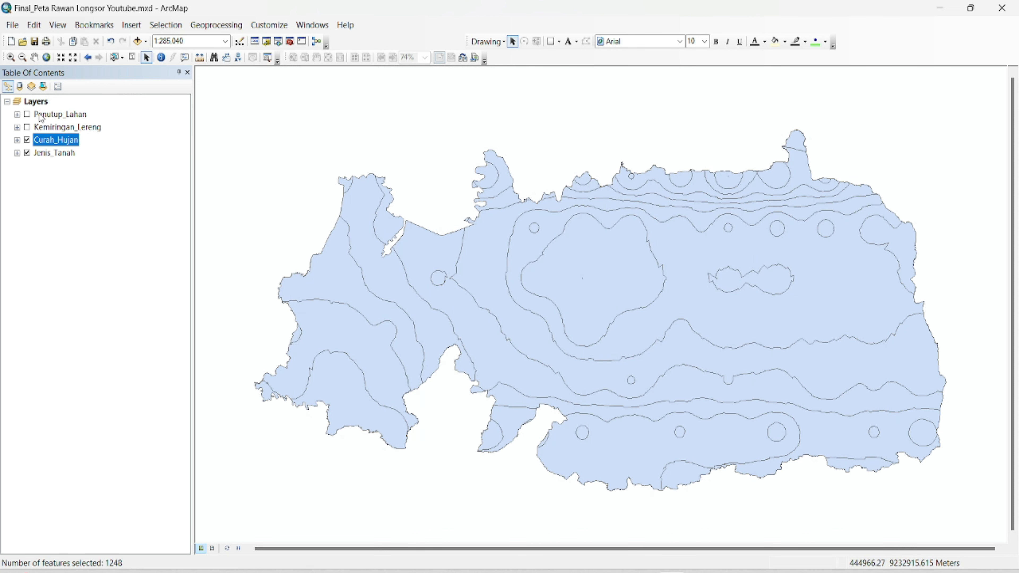
- Hide the Curah_Hujan layer and open the attribute table of the Jenis_Tanah layer
{"action": "left_click", "coordinate": [28, 140]}
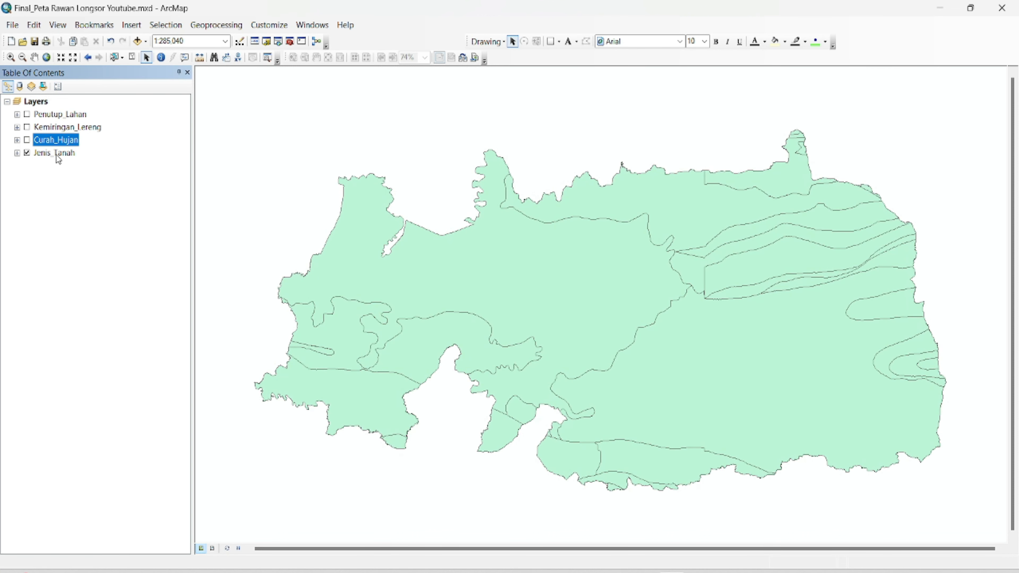
{"action": "left_click", "coordinate": [57, 155]}
{"action": "right_click", "coordinate": [57, 156]}
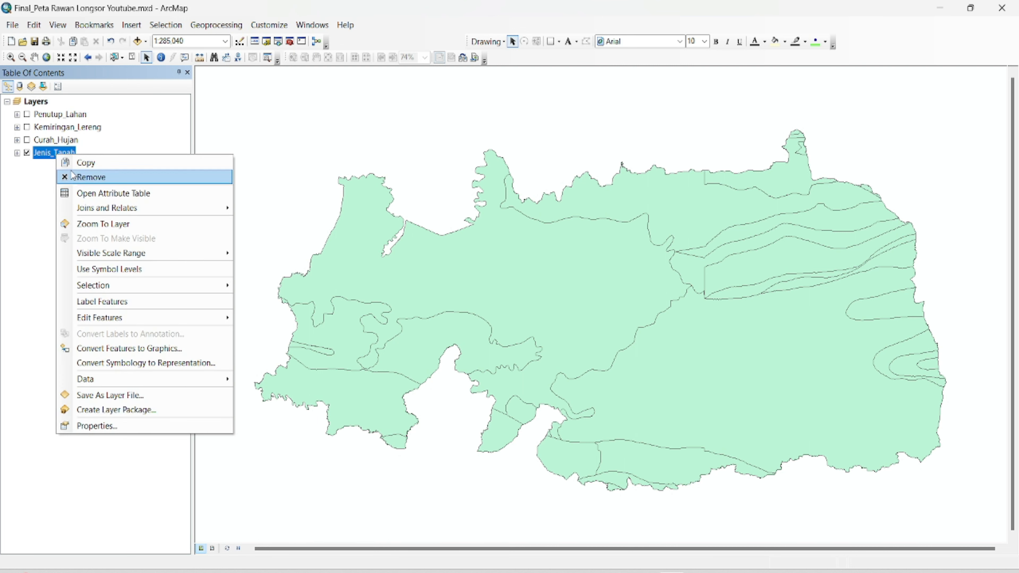
{"action": "left_click", "coordinate": [90, 193]}
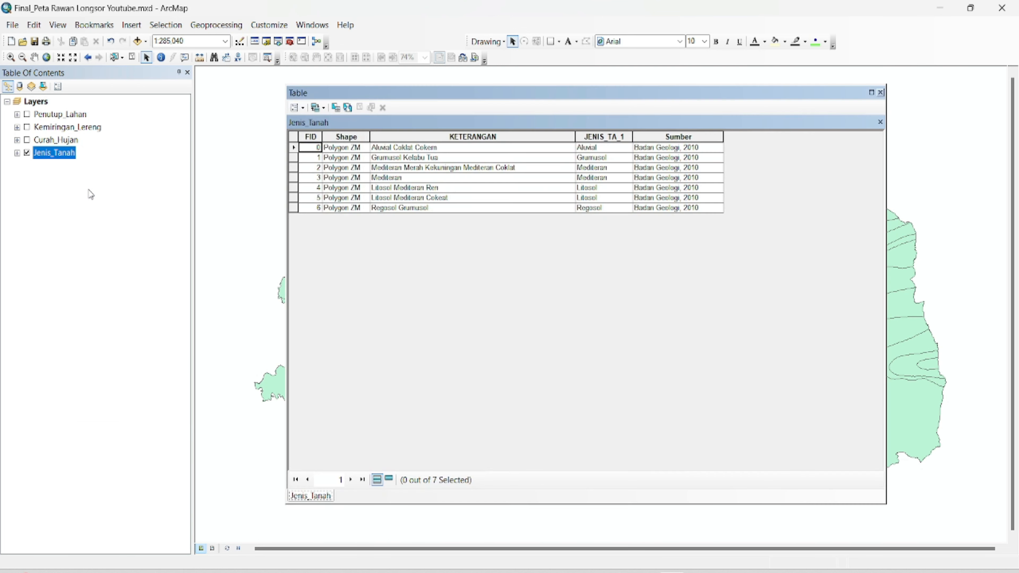
- Add a field named Skor of type Double to the Jenis_Tanah attribute table
{"action": "left_click", "coordinate": [297, 107]}
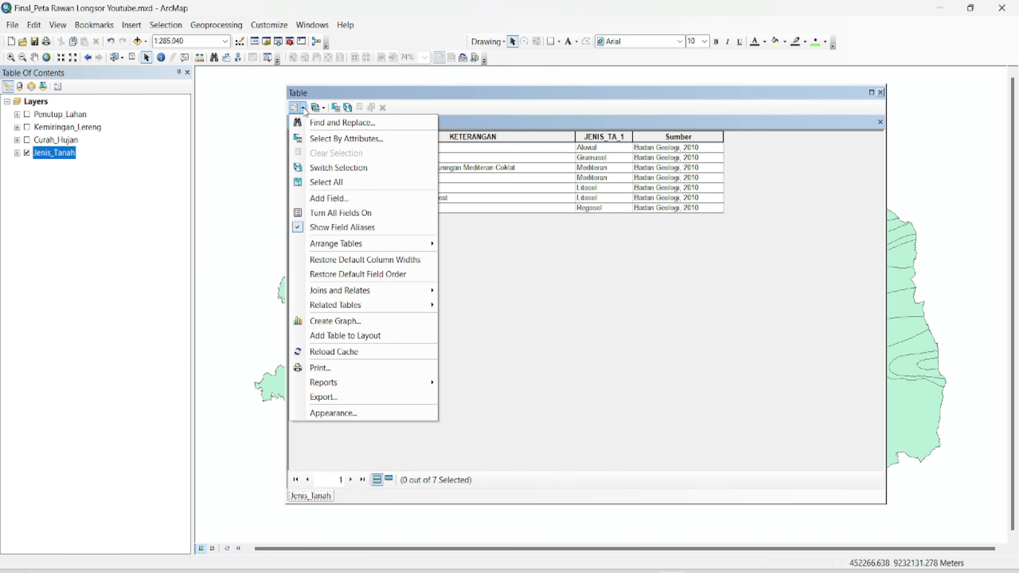
{"action": "left_click", "coordinate": [323, 199]}
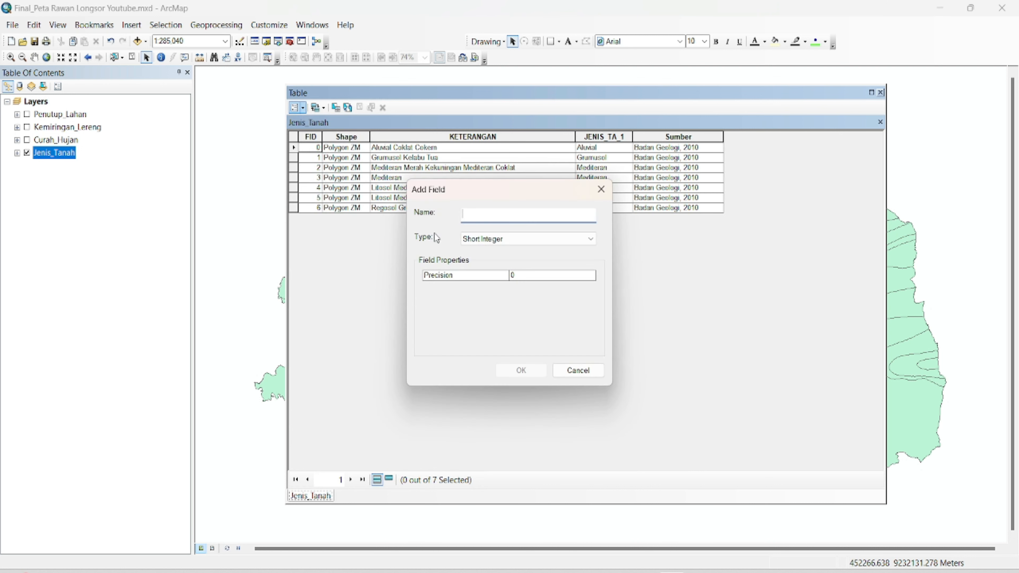
{"action": "type", "text": "Sko"}
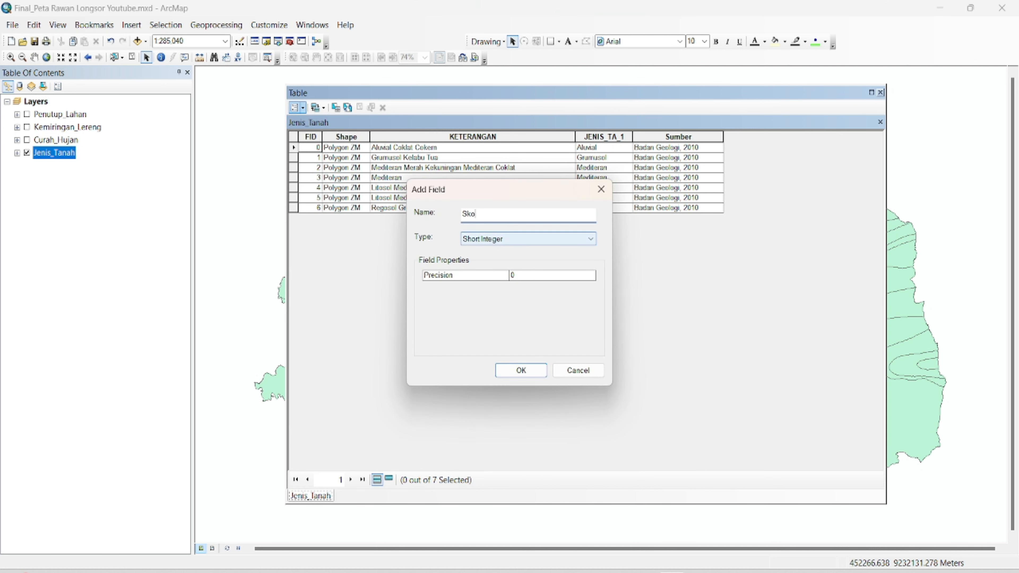
{"action": "left_click", "coordinate": [501, 240]}
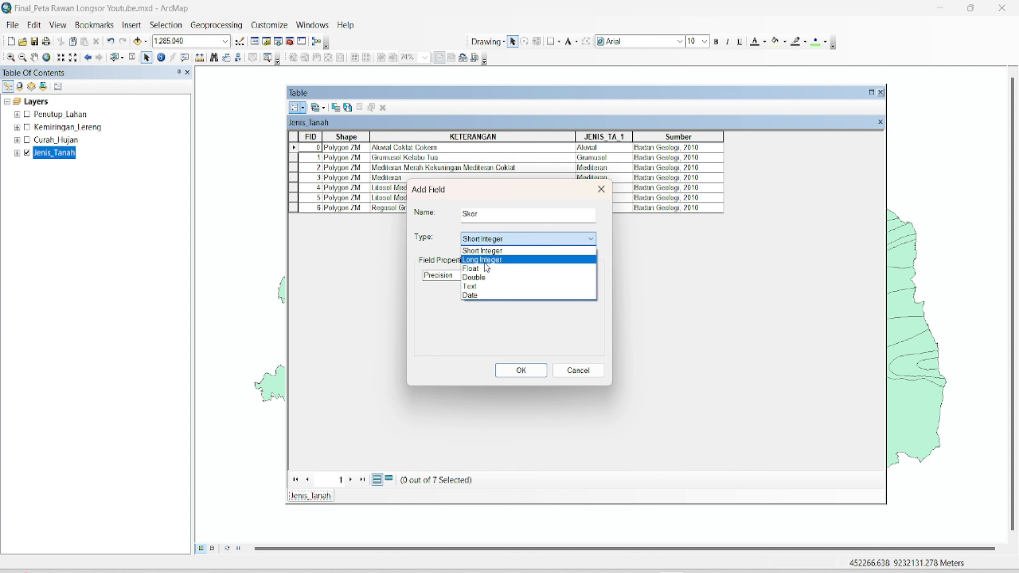
{"action": "left_click", "coordinate": [483, 281]}
{"action": "left_click", "coordinate": [522, 371]}
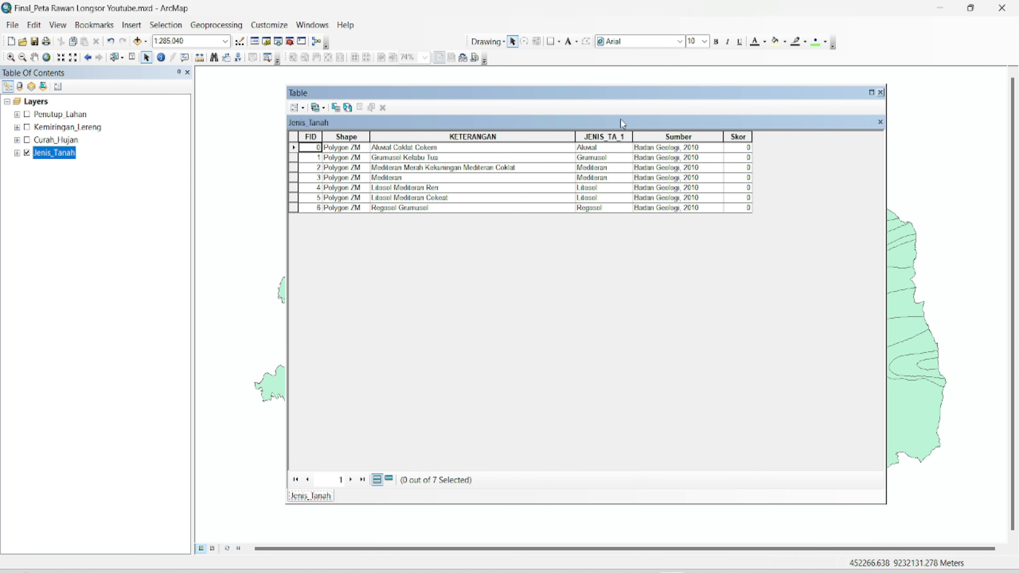
- Start a new-selection attribute query on Jenis_Tanah with "JENIS_TA_1" = and list that field's unique values
{"action": "left_click", "coordinate": [336, 108]}
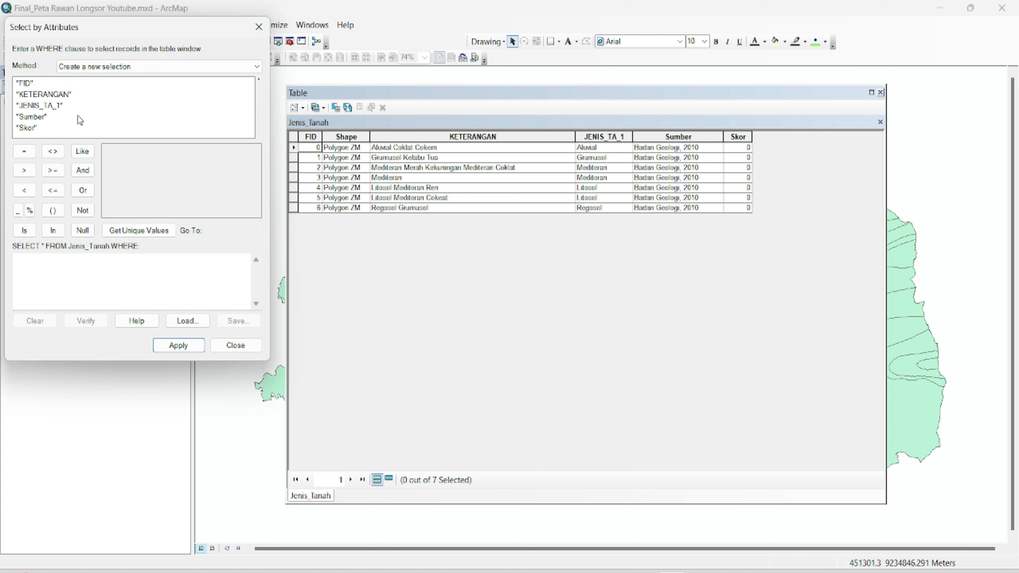
{"action": "double_click", "coordinate": [53, 106]}
{"action": "left_click", "coordinate": [24, 152]}
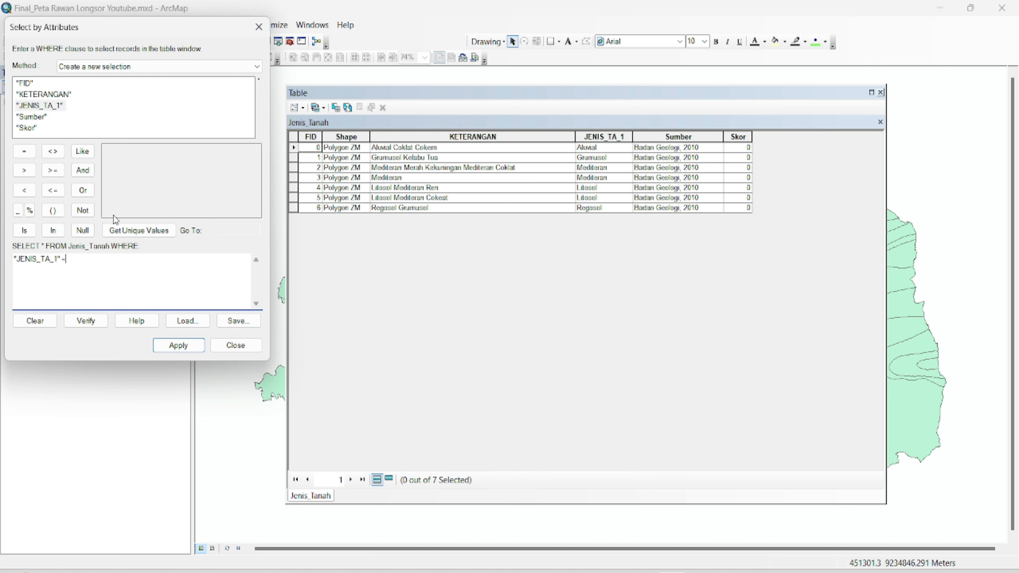
{"action": "left_click", "coordinate": [47, 105]}
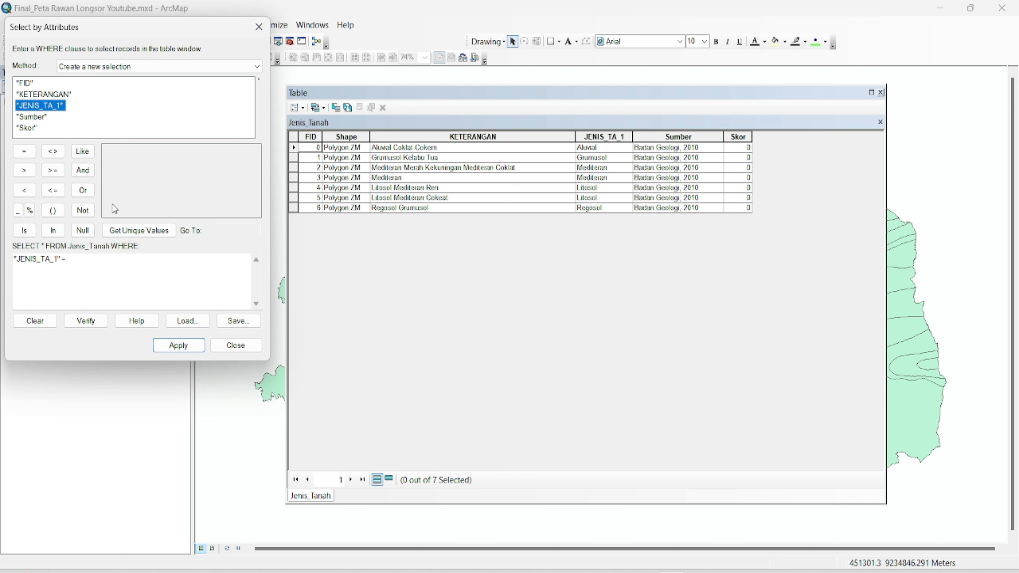
{"action": "left_click", "coordinate": [148, 235]}
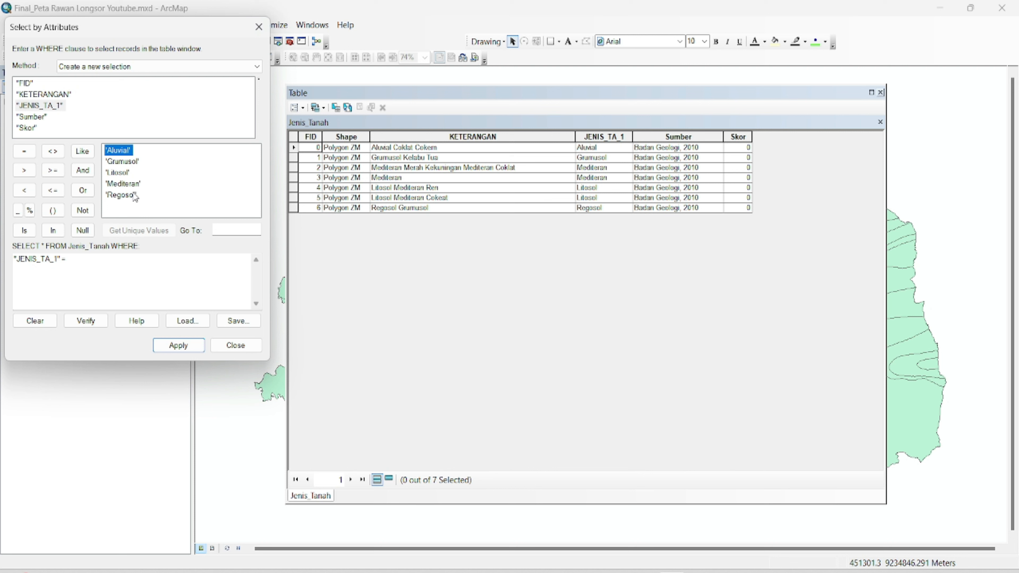
- Select the Jenis_Tanah records whose JENIS_TA_1 is 'Aluvial' and calculate their Skor field as "1"
{"action": "double_click", "coordinate": [126, 151]}
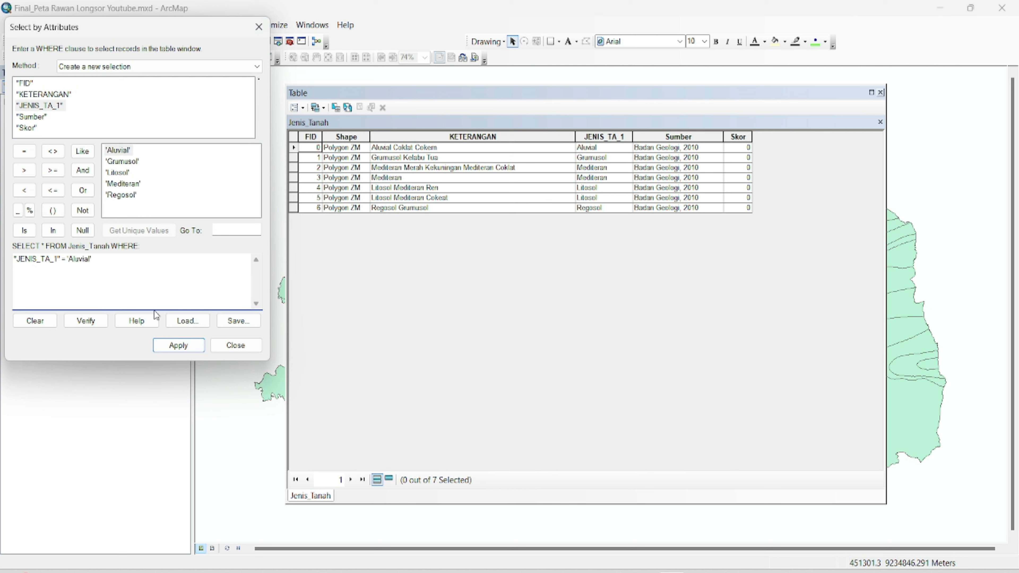
{"action": "left_click", "coordinate": [176, 344]}
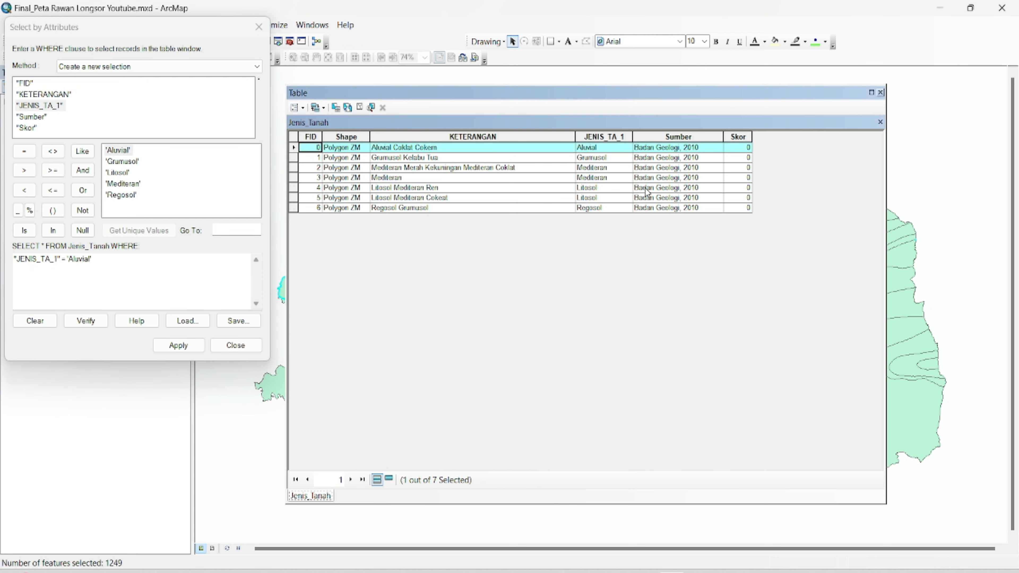
{"action": "right_click", "coordinate": [740, 134]}
{"action": "left_click", "coordinate": [768, 216]}
{"action": "left_click", "coordinate": [503, 321]}
{"action": "type", "text": "1"}
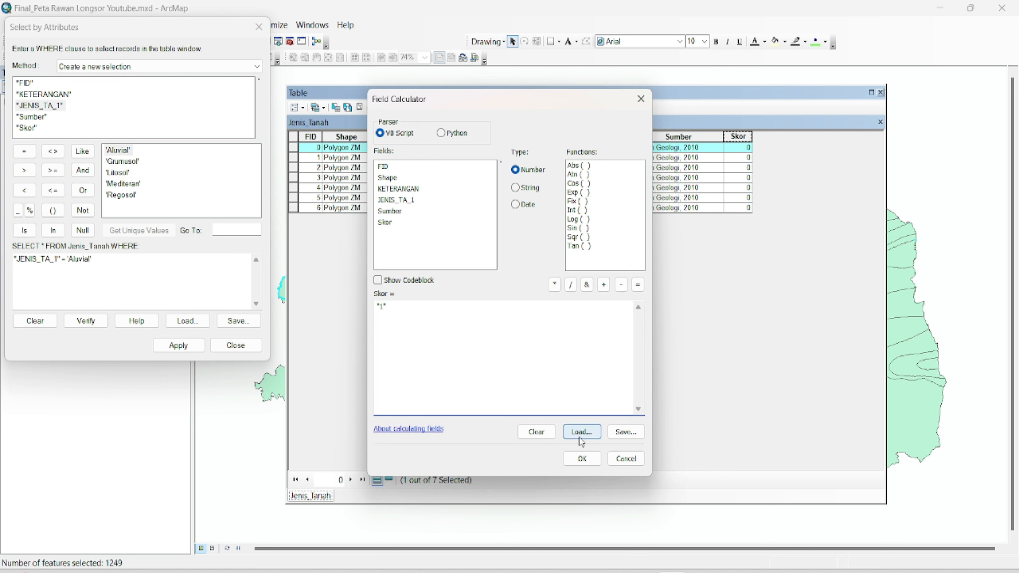
{"action": "left_click", "coordinate": [572, 458]}
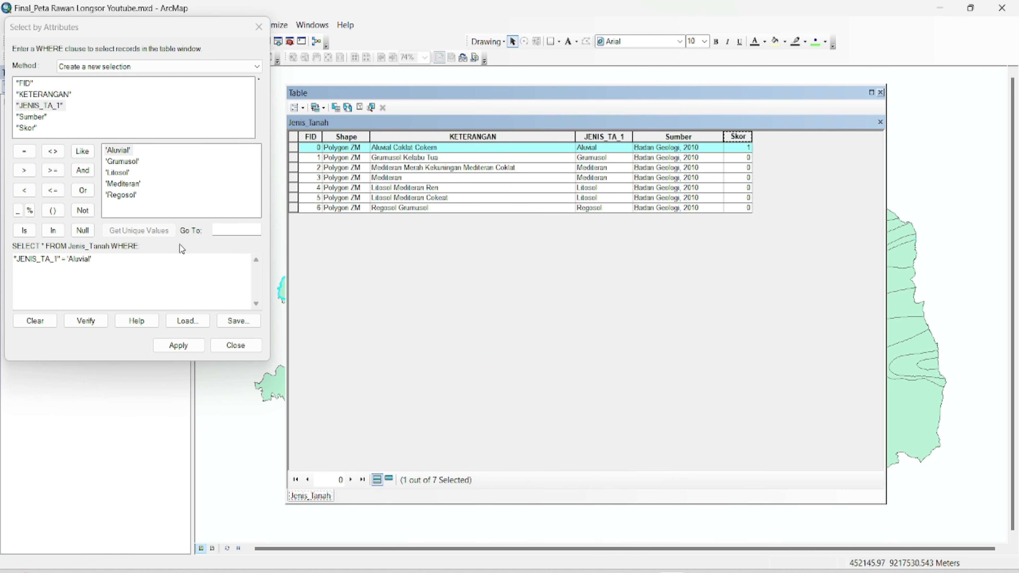
- Change the query to select the 'Grumusol' soil record and calculate its Skor as "4"
{"action": "left_click_drag", "start_coordinate": [96, 258], "coordinate": [72, 260]}
{"action": "key", "text": "BackSpace"}
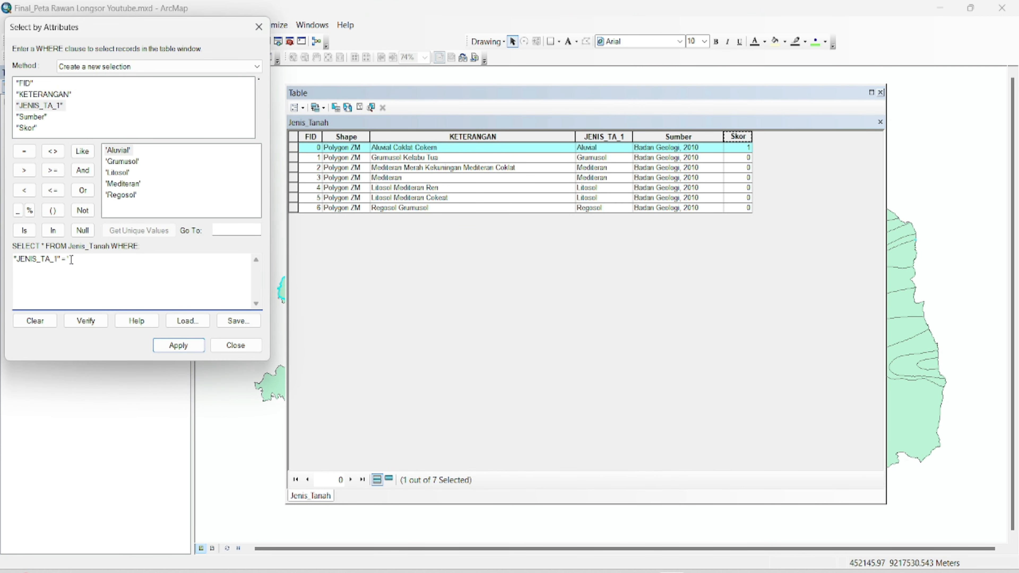
{"action": "double_click", "coordinate": [121, 162]}
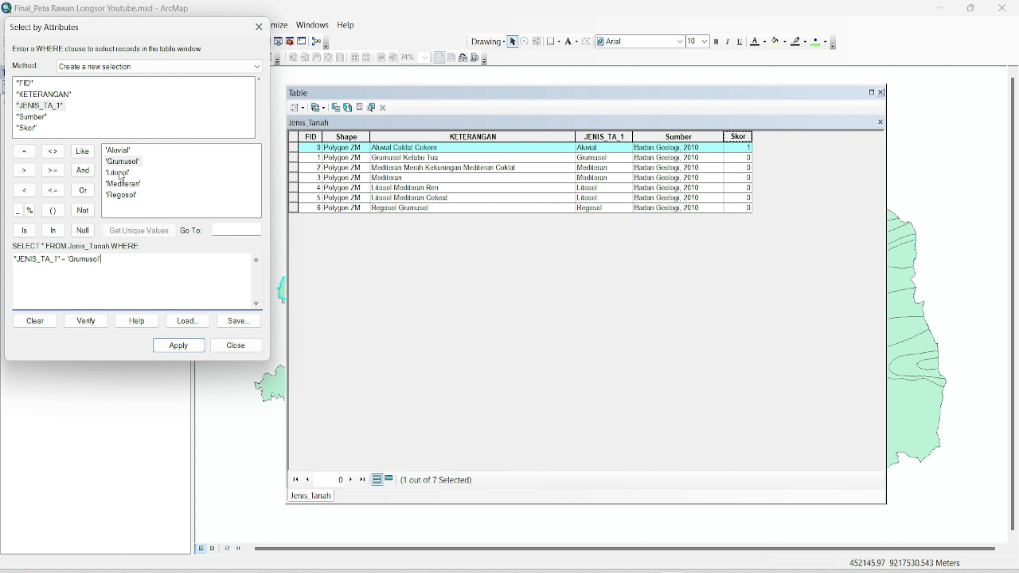
{"action": "left_click", "coordinate": [179, 345]}
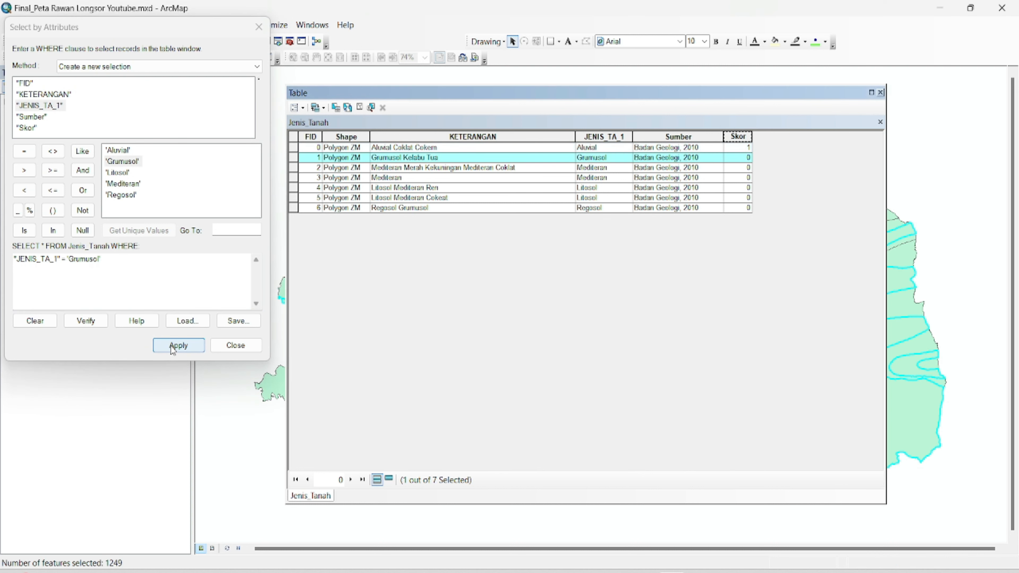
{"action": "right_click", "coordinate": [733, 137]}
{"action": "left_click", "coordinate": [760, 226]}
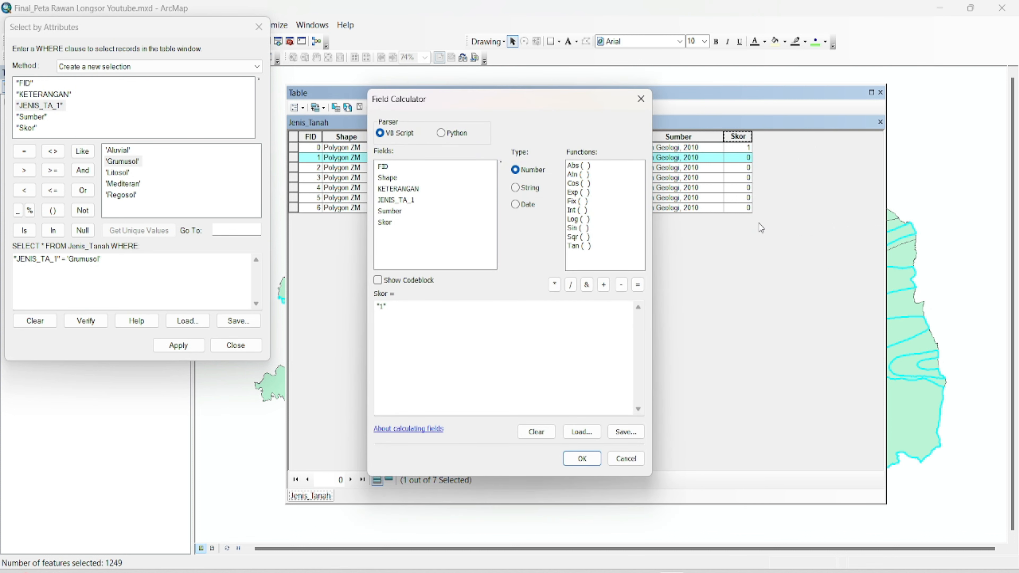
{"action": "left_click", "coordinate": [397, 311]}
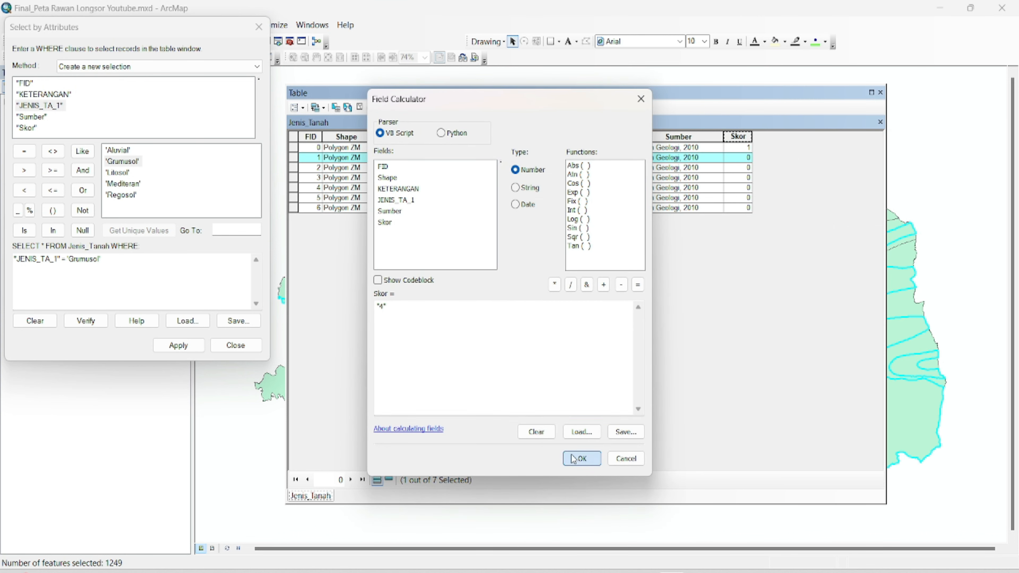
{"action": "left_click", "coordinate": [582, 459]}
- Change the query to select the 'Litosol' soil records and calculate their Skor as 3
{"action": "left_click_drag", "start_coordinate": [126, 260], "coordinate": [72, 265]}
{"action": "key", "text": "BackSpace"}
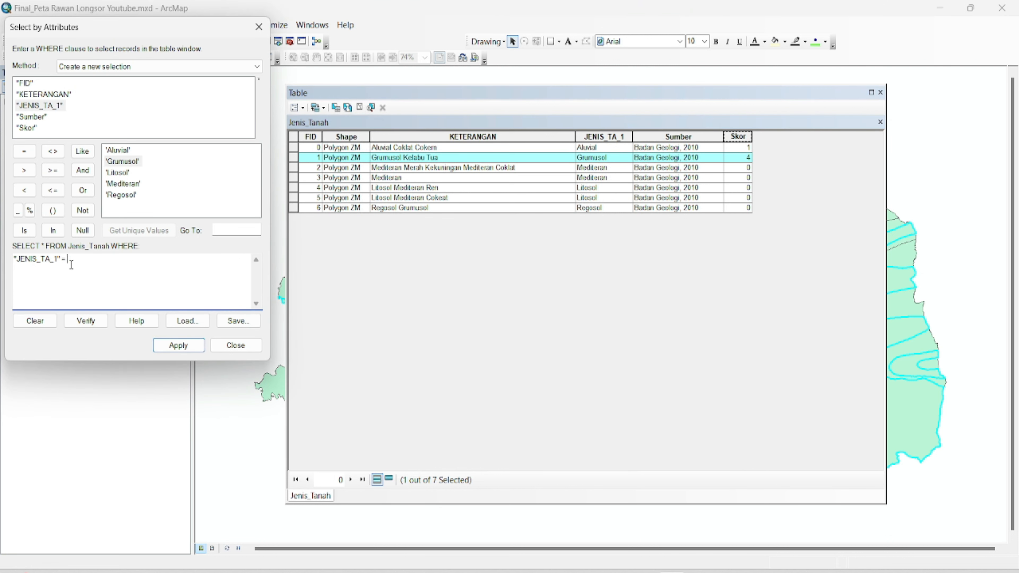
{"action": "double_click", "coordinate": [122, 173]}
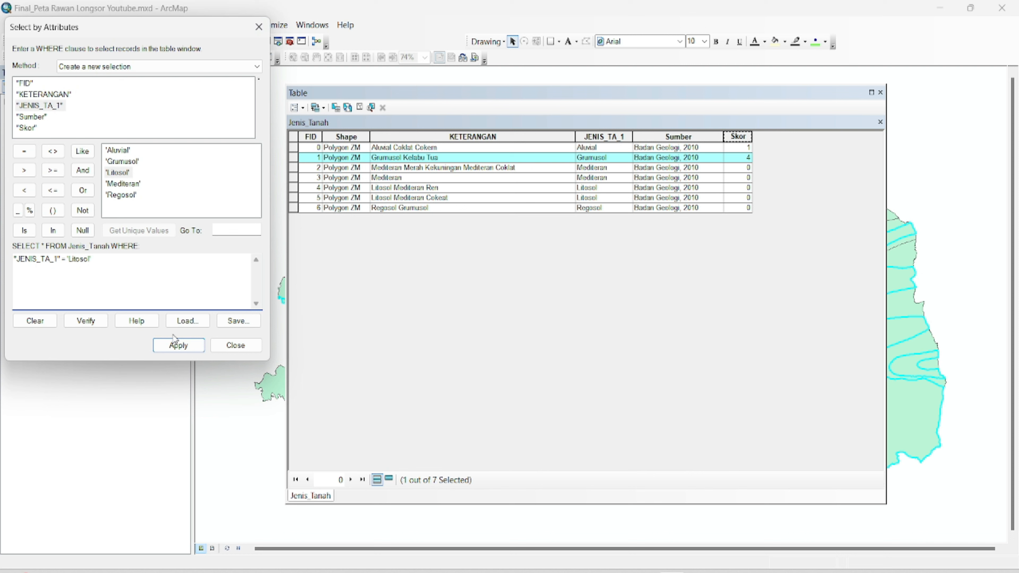
{"action": "left_click", "coordinate": [177, 345]}
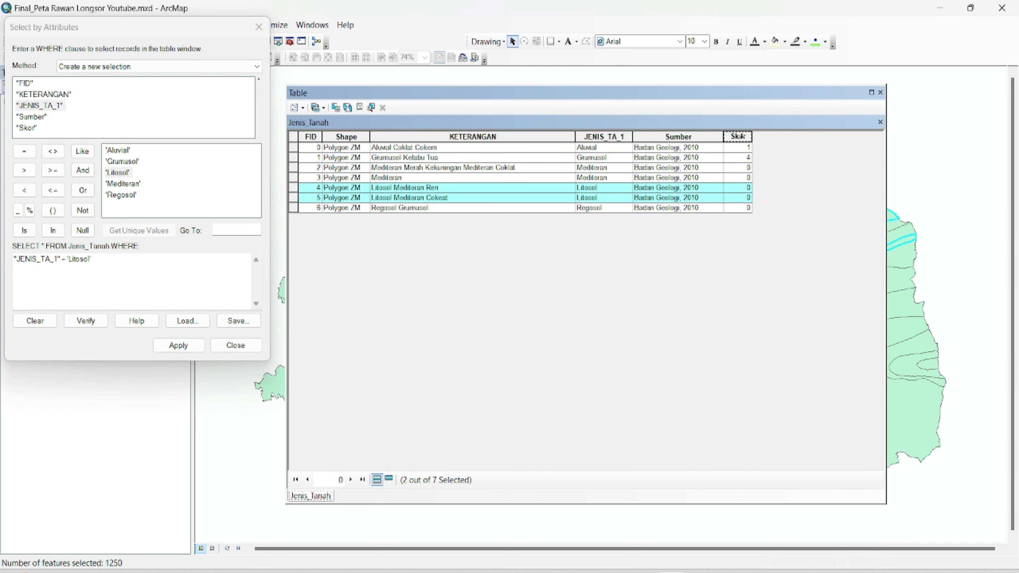
{"action": "right_click", "coordinate": [740, 137]}
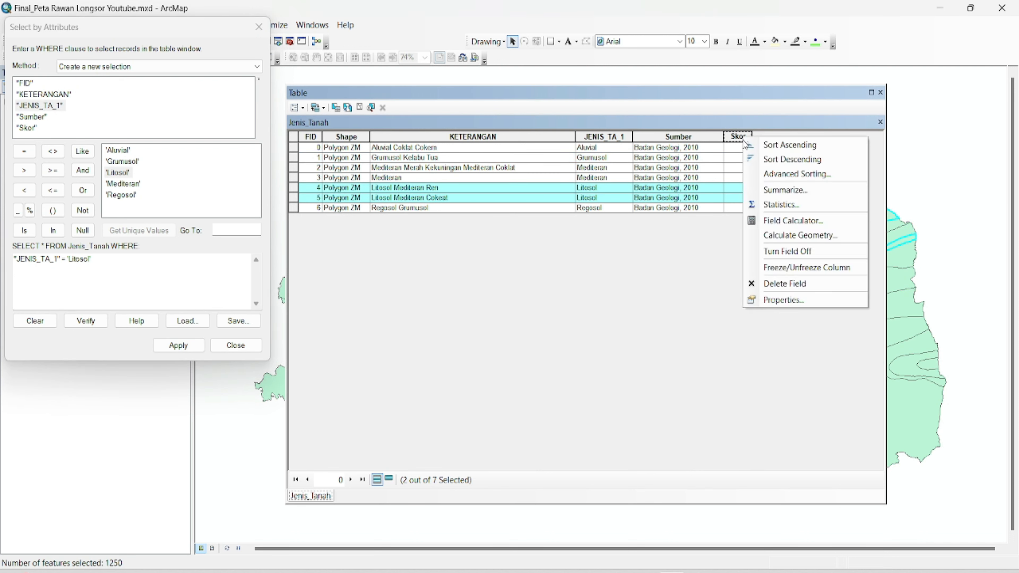
{"action": "left_click", "coordinate": [773, 222]}
{"action": "left_click", "coordinate": [395, 308]}
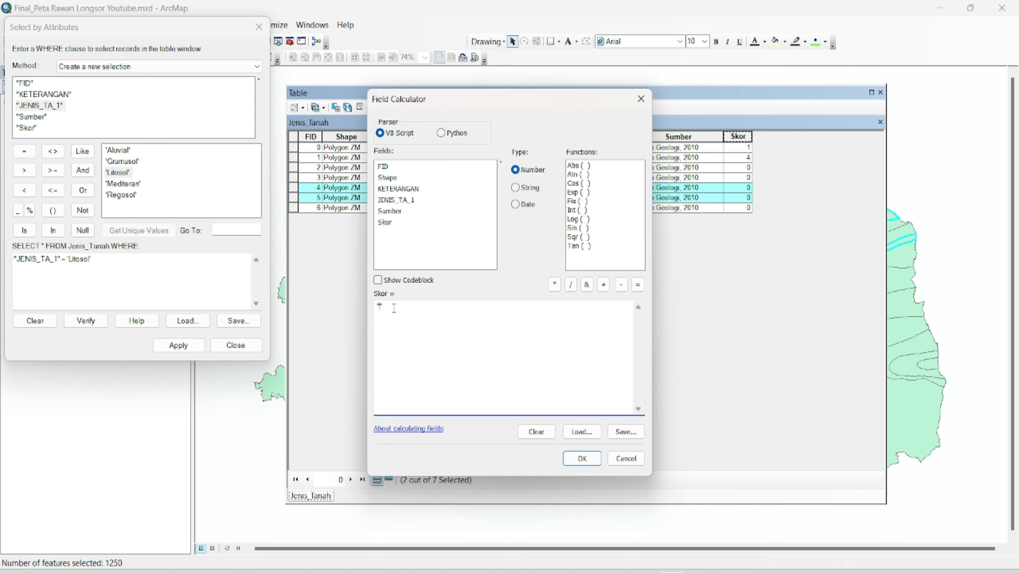
{"action": "left_click", "coordinate": [581, 458]}
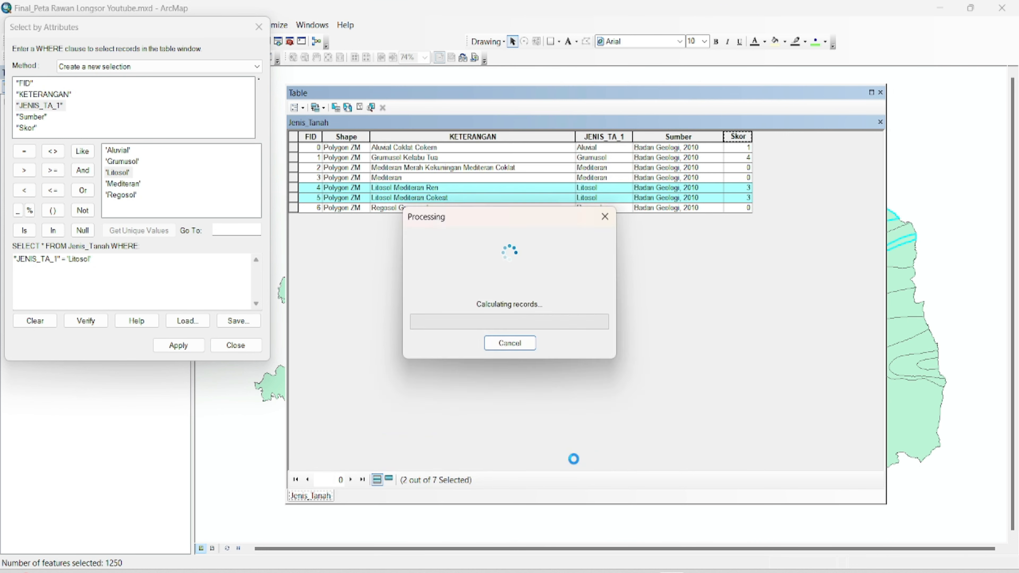
- Change the query to select the 'Mediteran' soil records and calculate their Skor as 5
{"action": "double_click", "coordinate": [76, 259]}
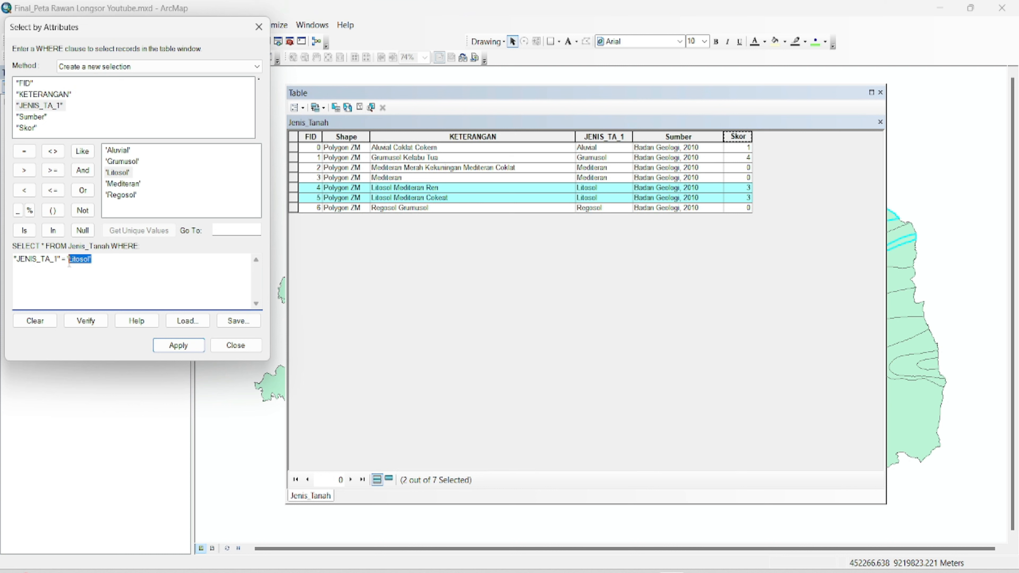
{"action": "key", "text": "BackSpace"}
{"action": "double_click", "coordinate": [132, 184]}
{"action": "left_click", "coordinate": [179, 345]}
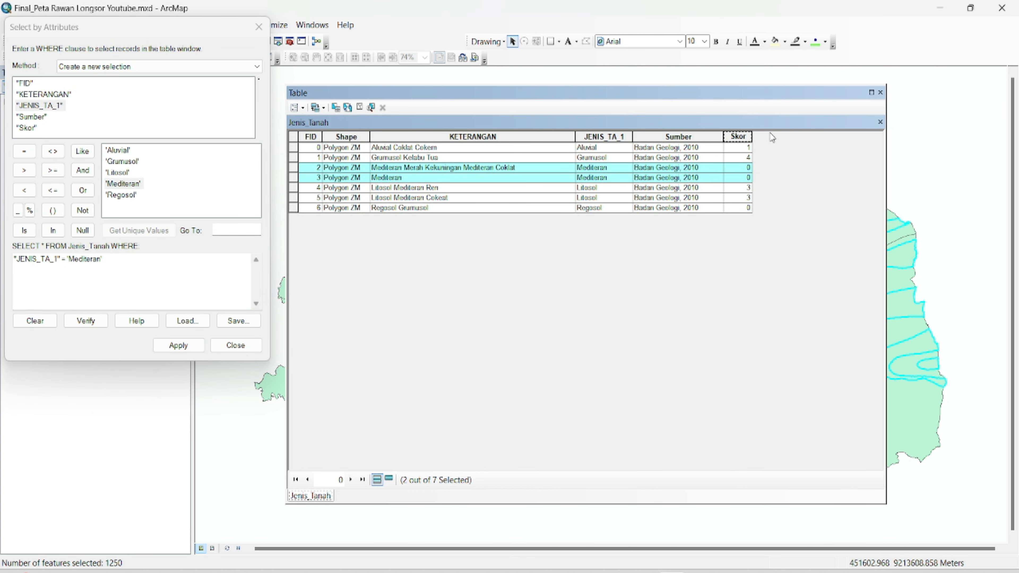
{"action": "right_click", "coordinate": [741, 137]}
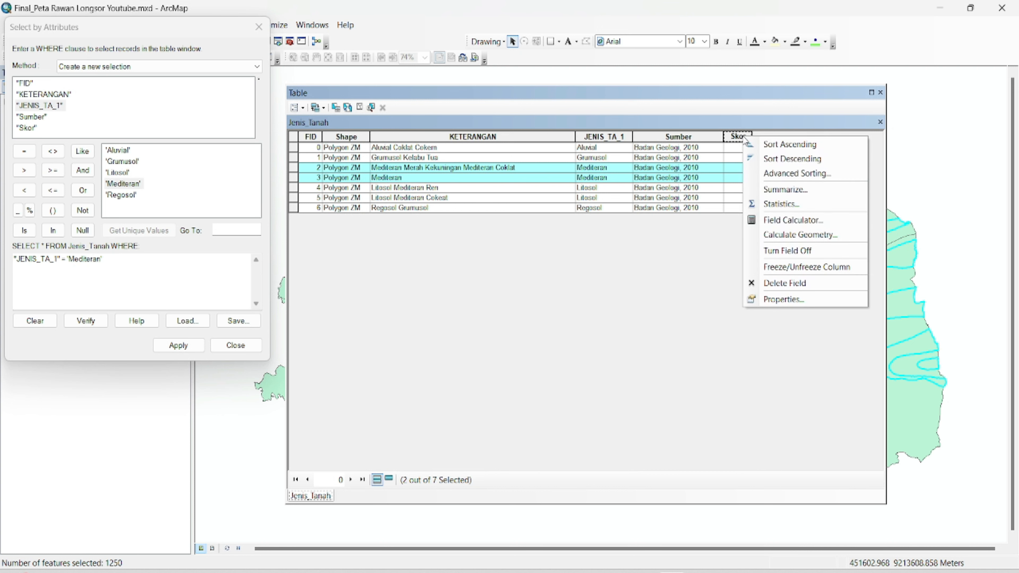
{"action": "left_click", "coordinate": [774, 220]}
{"action": "left_click", "coordinate": [406, 312]}
{"action": "type", "text": "5"}
{"action": "left_click", "coordinate": [583, 458]}
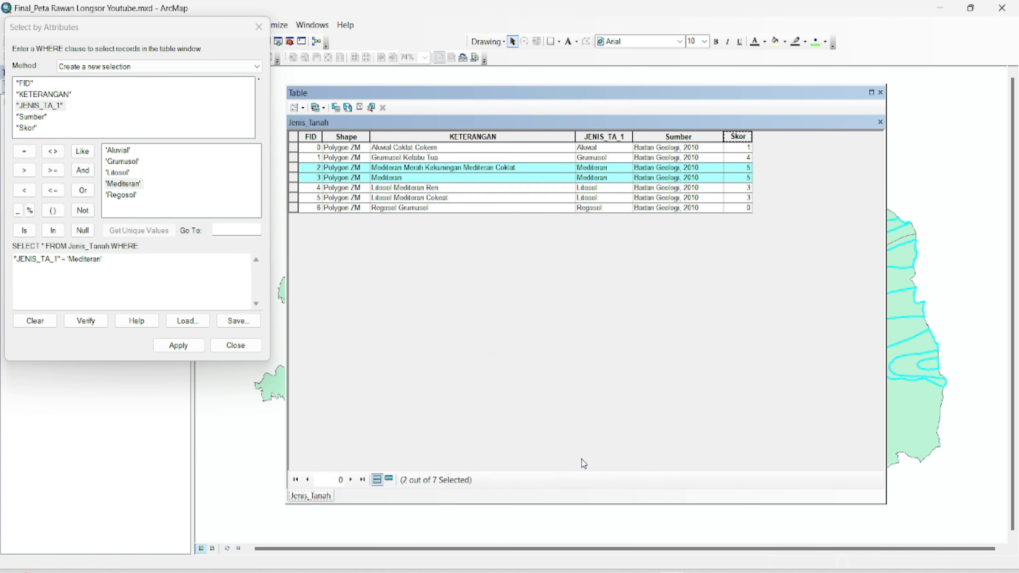
- Select the 'Regosol' soil record, calculate its Skor as "2", and close the attribute query and the Jenis_Tanah table
{"action": "double_click", "coordinate": [68, 260]}
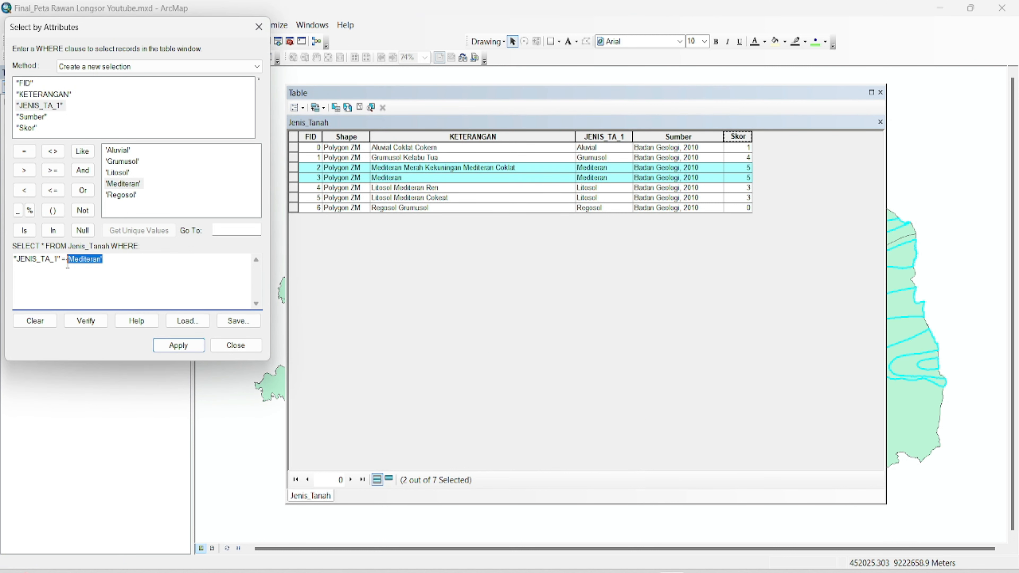
{"action": "key", "text": "BackSpace"}
{"action": "double_click", "coordinate": [121, 195]}
{"action": "left_click", "coordinate": [183, 348]}
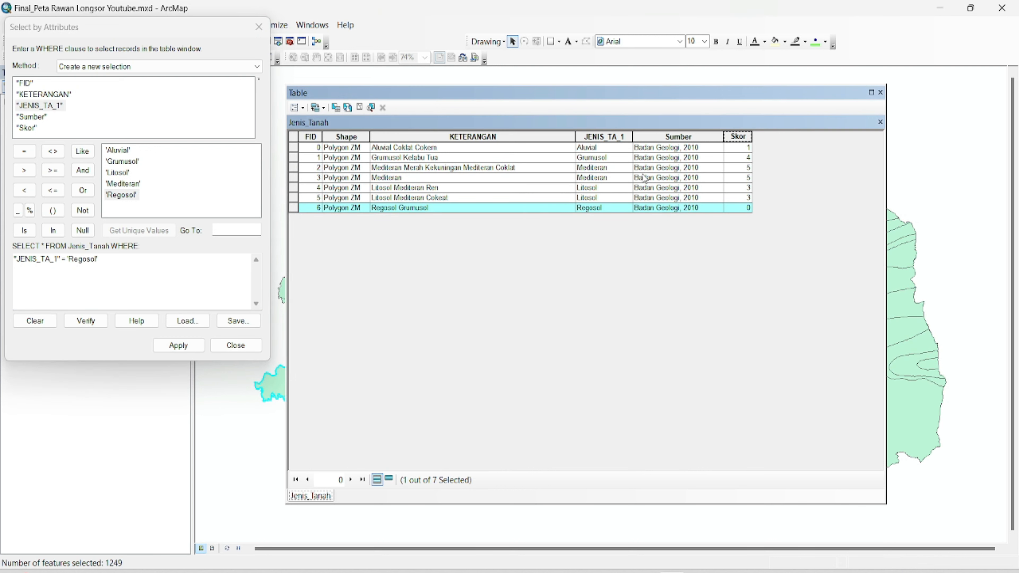
{"action": "right_click", "coordinate": [733, 138]}
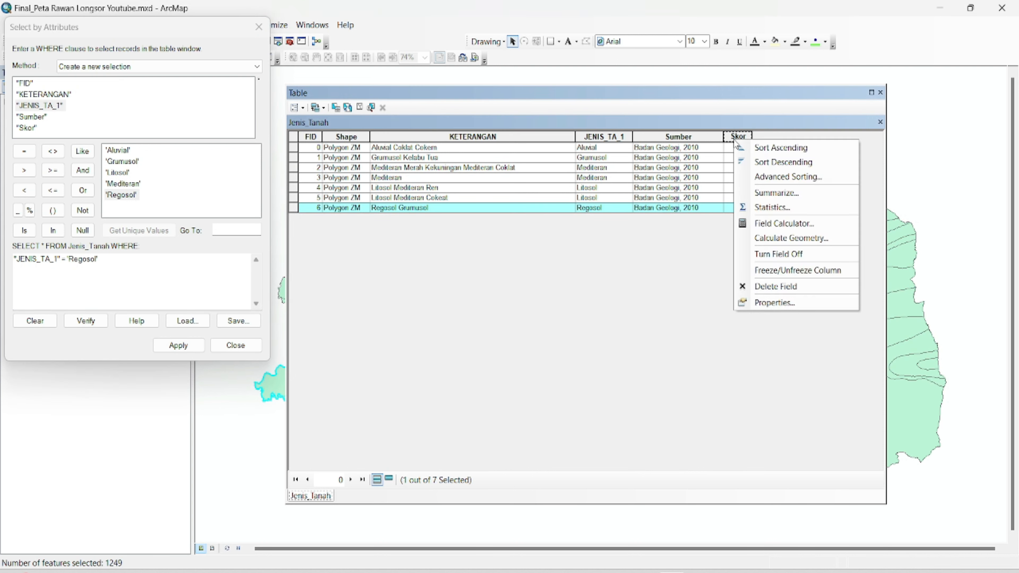
{"action": "left_click", "coordinate": [768, 224]}
{"action": "left_click", "coordinate": [411, 328]}
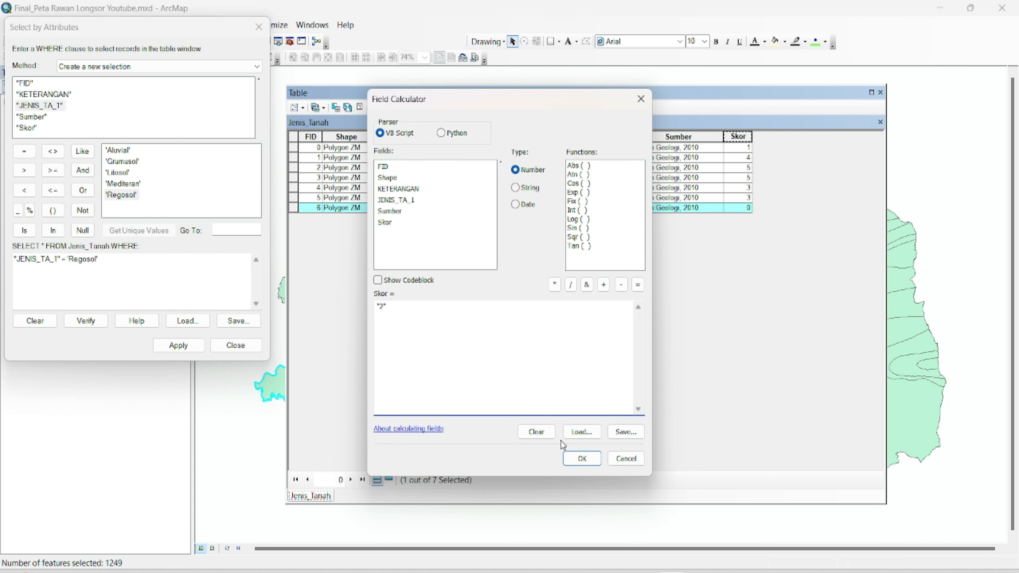
{"action": "left_click", "coordinate": [582, 458]}
{"action": "left_click", "coordinate": [259, 27]}
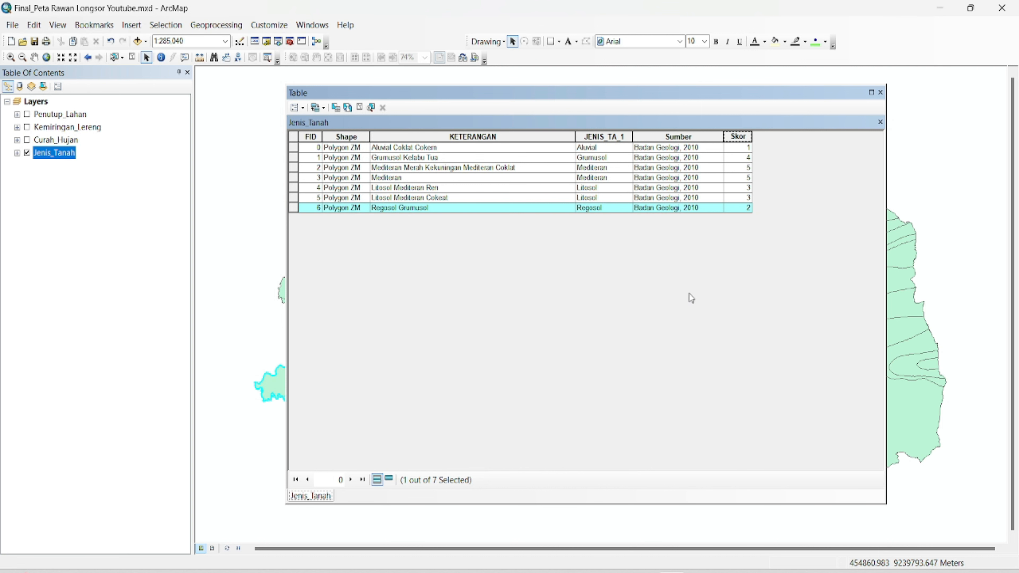
{"action": "left_click", "coordinate": [881, 93]}
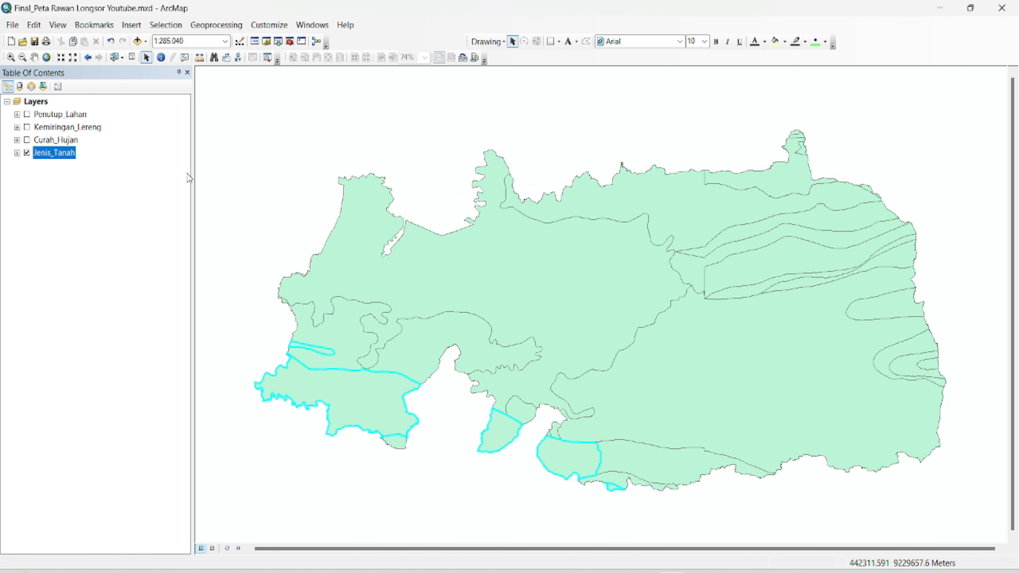
- Turn on the display of the Penutup_Lahan, Kemiringan_Lereng and Curah_Hujan layers
{"action": "left_click", "coordinate": [28, 114]}
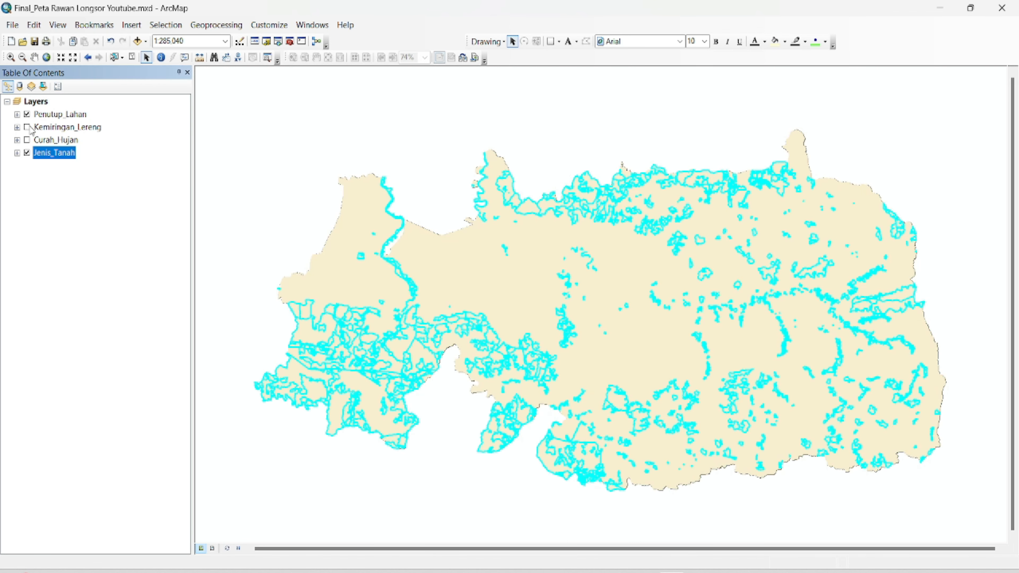
{"action": "left_click", "coordinate": [28, 128]}
{"action": "left_click", "coordinate": [28, 141]}
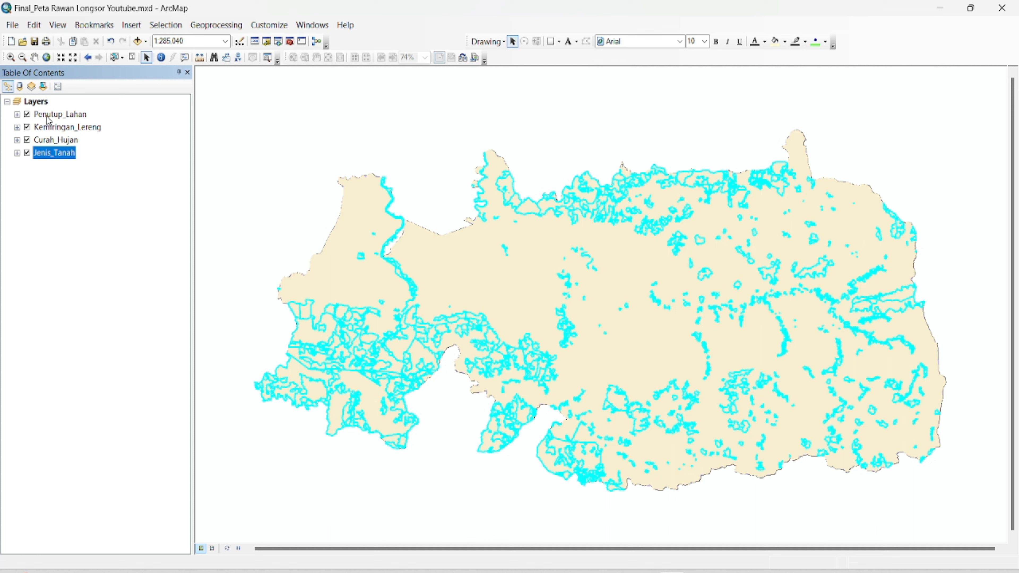
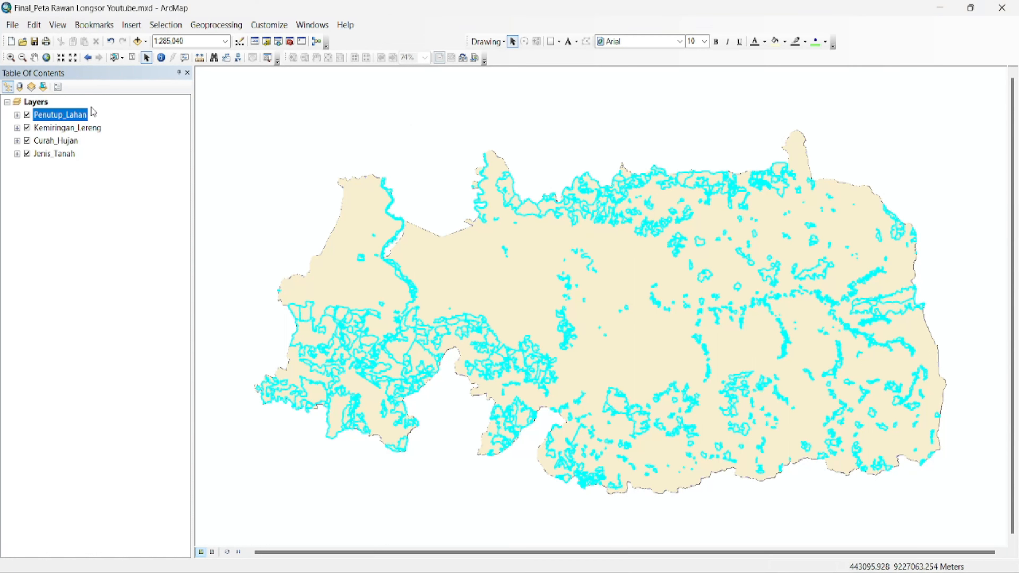
- Clear the selected features of the Penutup_Lahan layer through its attribute table and close the table
{"action": "right_click", "coordinate": [60, 115]}
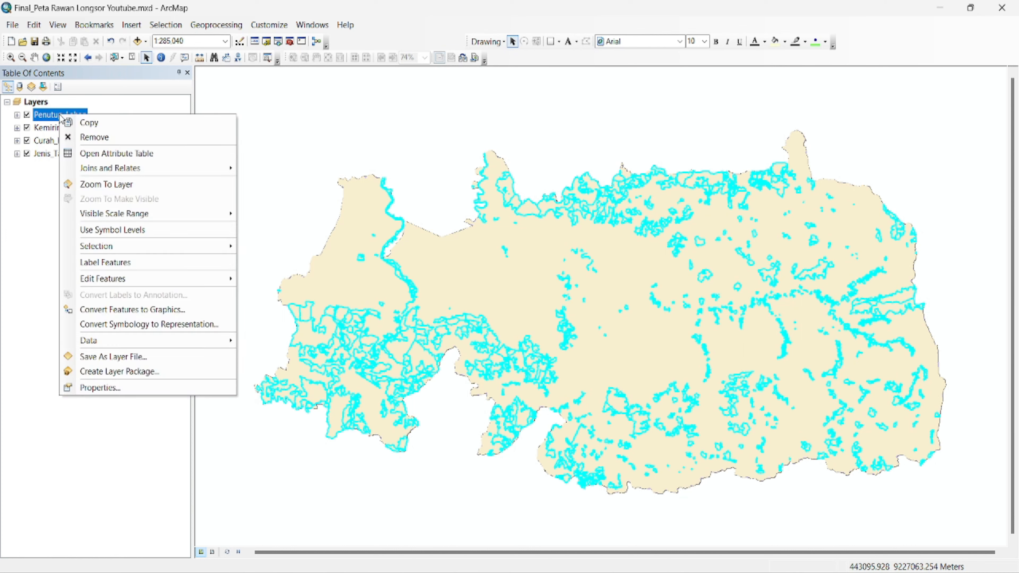
{"action": "left_click", "coordinate": [91, 154]}
{"action": "left_click", "coordinate": [359, 109]}
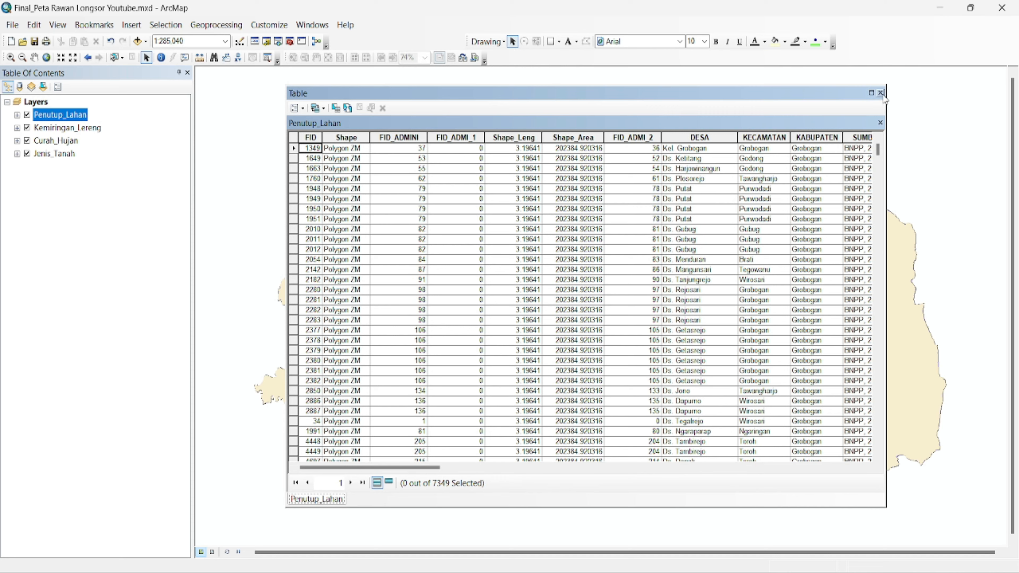
{"action": "left_click", "coordinate": [880, 93]}
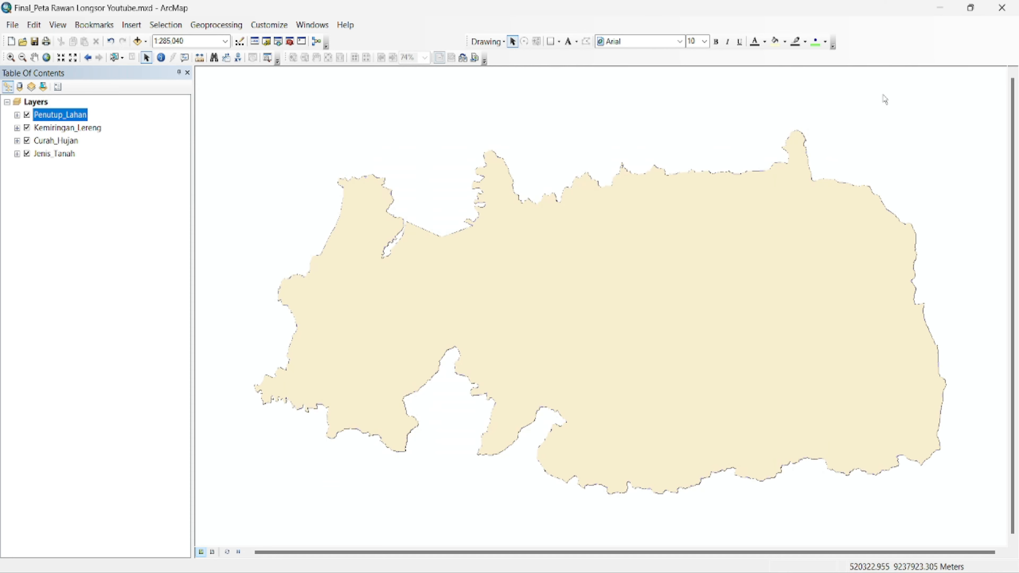
- Add a Double field named "Ni_bobot" to the attribute table of the Penutup_Lahan layer
{"action": "right_click", "coordinate": [65, 121]}
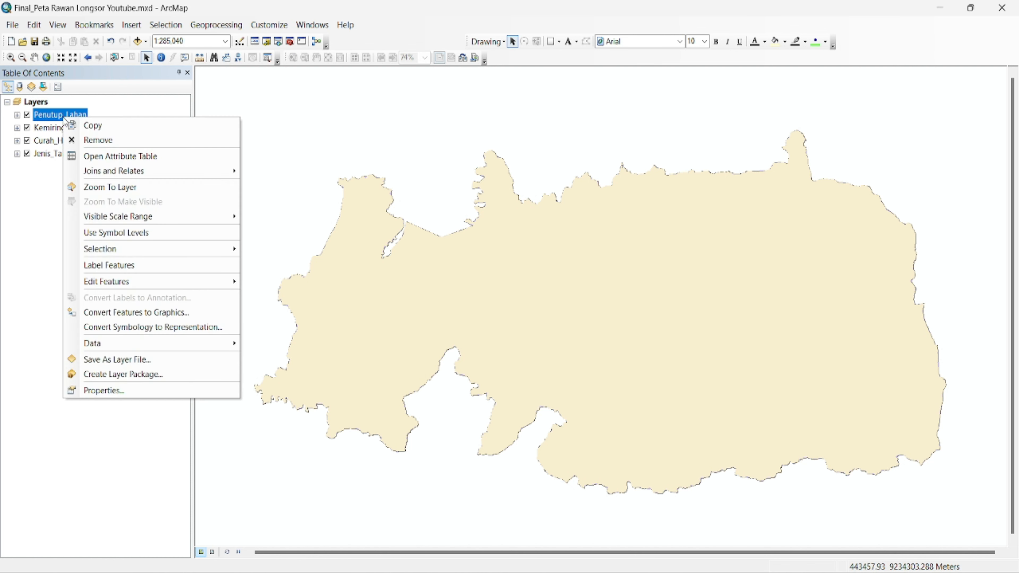
{"action": "left_click", "coordinate": [111, 159]}
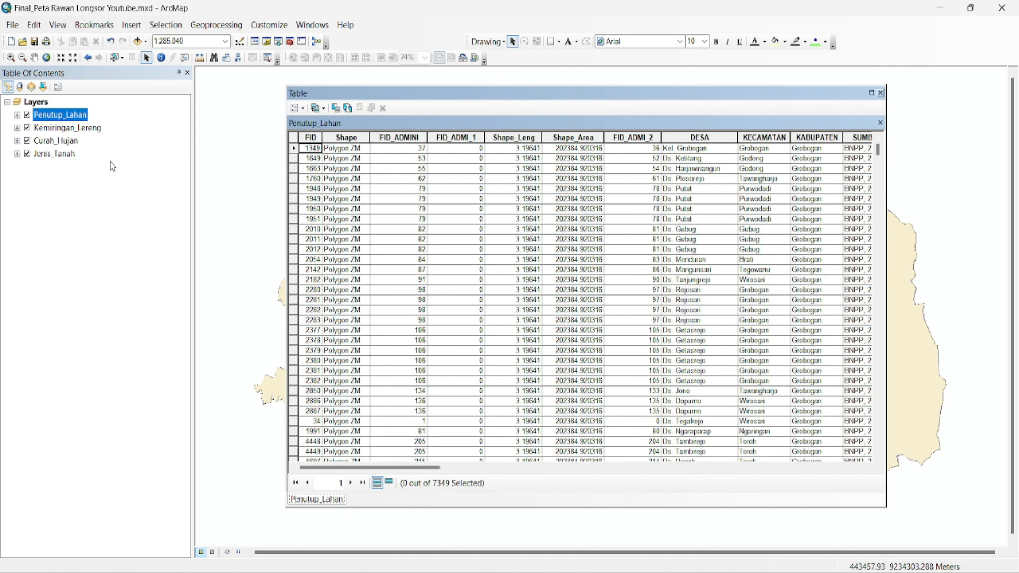
{"action": "left_click", "coordinate": [305, 109]}
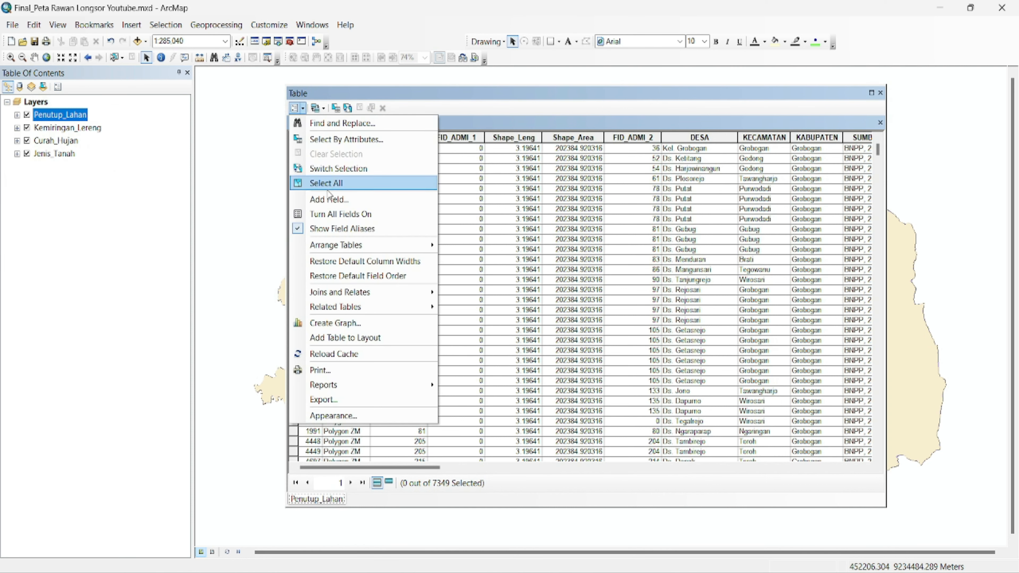
{"action": "left_click", "coordinate": [330, 200]}
{"action": "type", "text": "Ni_bobot"}
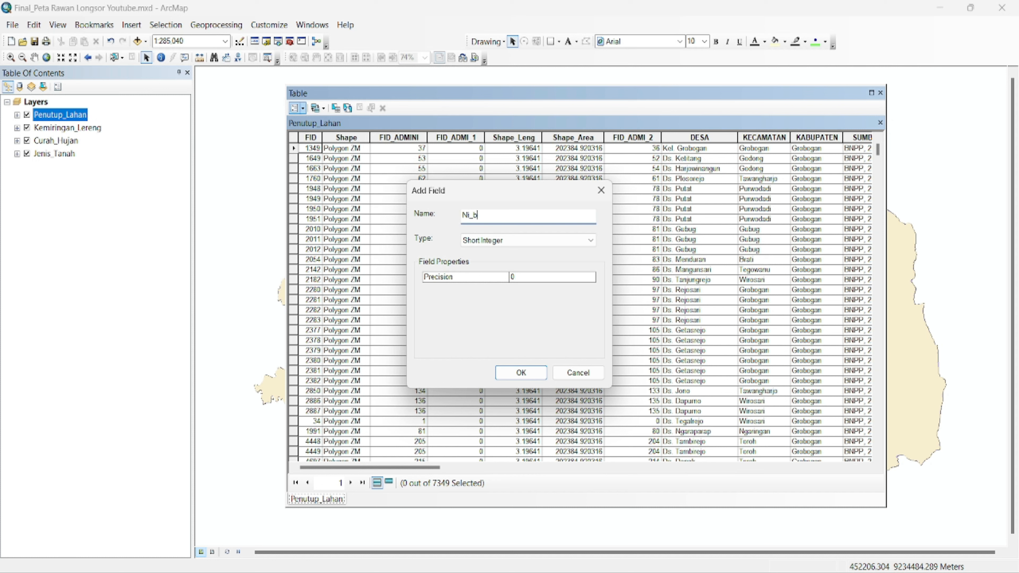
{"action": "left_click", "coordinate": [507, 241]}
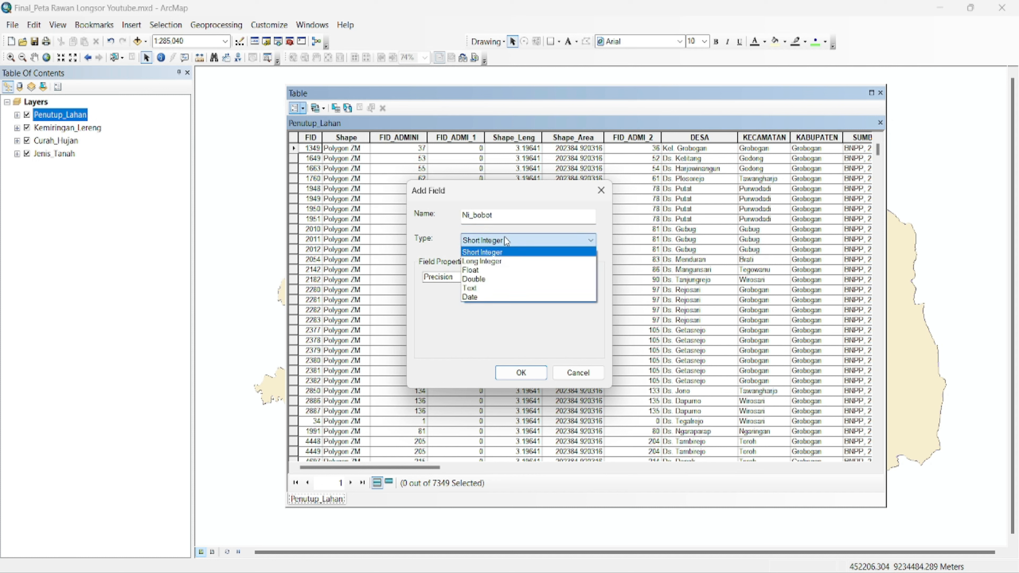
{"action": "left_click", "coordinate": [485, 280]}
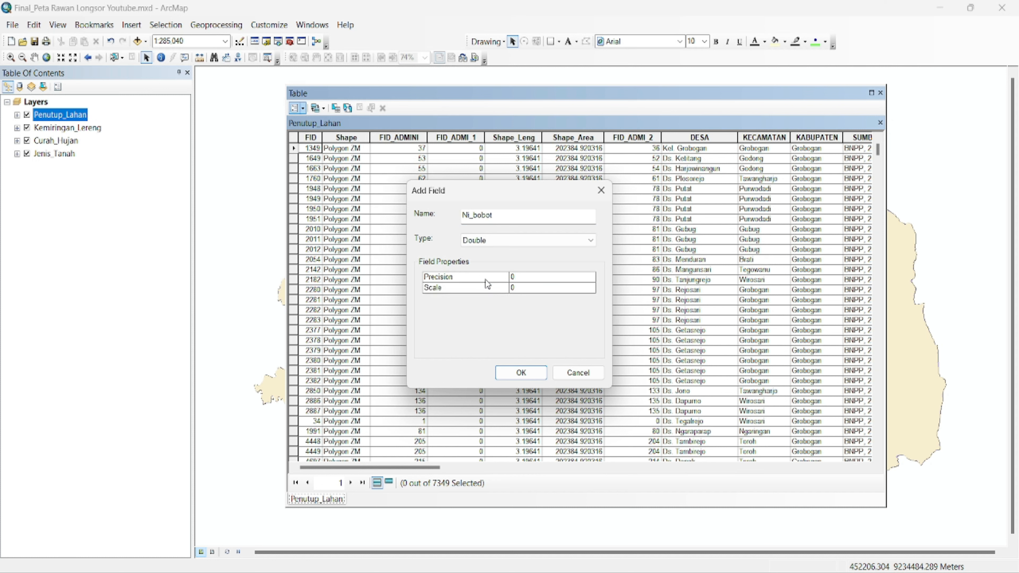
{"action": "left_click", "coordinate": [511, 373]}
- Calculate the Ni_bobot field of the Penutup_Lahan table as 0.15 for all records
{"action": "left_click_drag", "start_coordinate": [423, 467], "coordinate": [847, 480]}
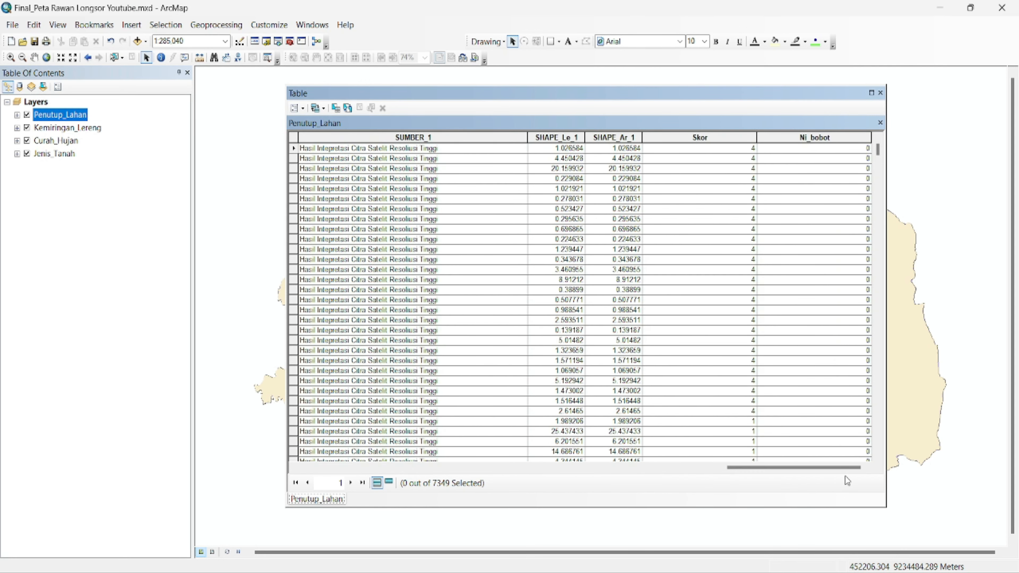
{"action": "left_click", "coordinate": [806, 139]}
{"action": "right_click", "coordinate": [806, 140]}
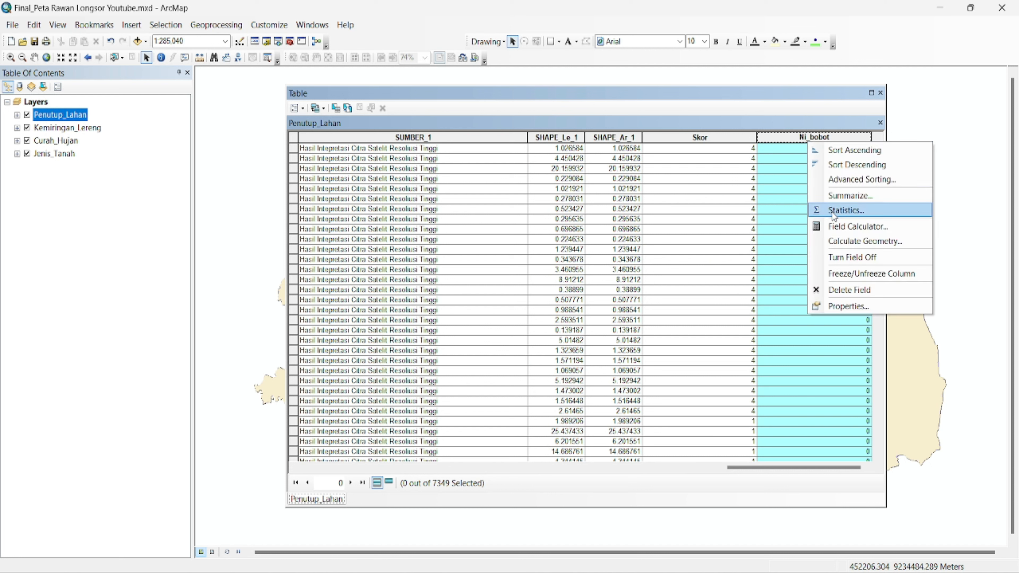
{"action": "left_click", "coordinate": [837, 232]}
{"action": "left_click", "coordinate": [468, 335]}
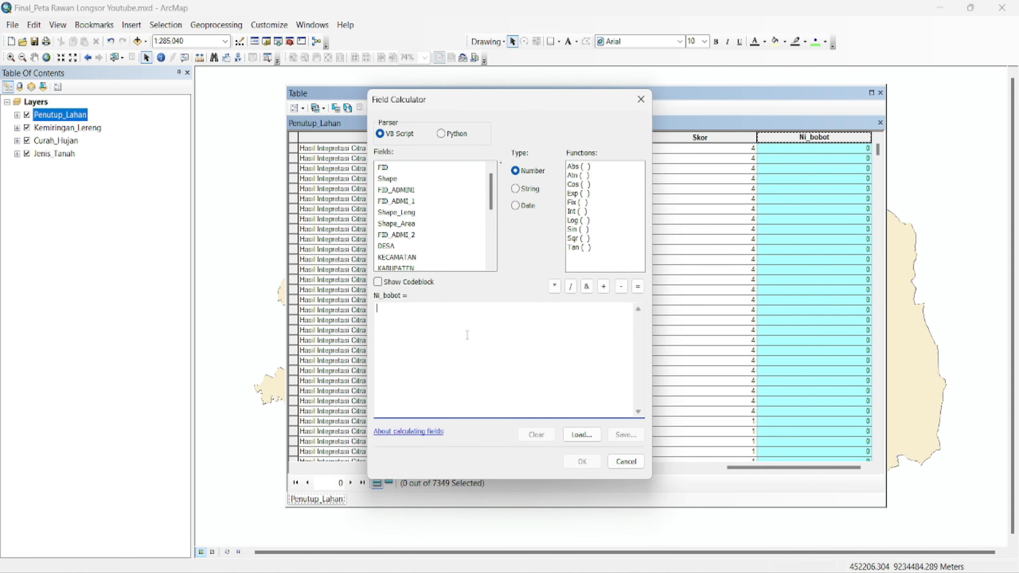
{"action": "type", "text": "0.15"}
{"action": "left_click", "coordinate": [571, 461]}
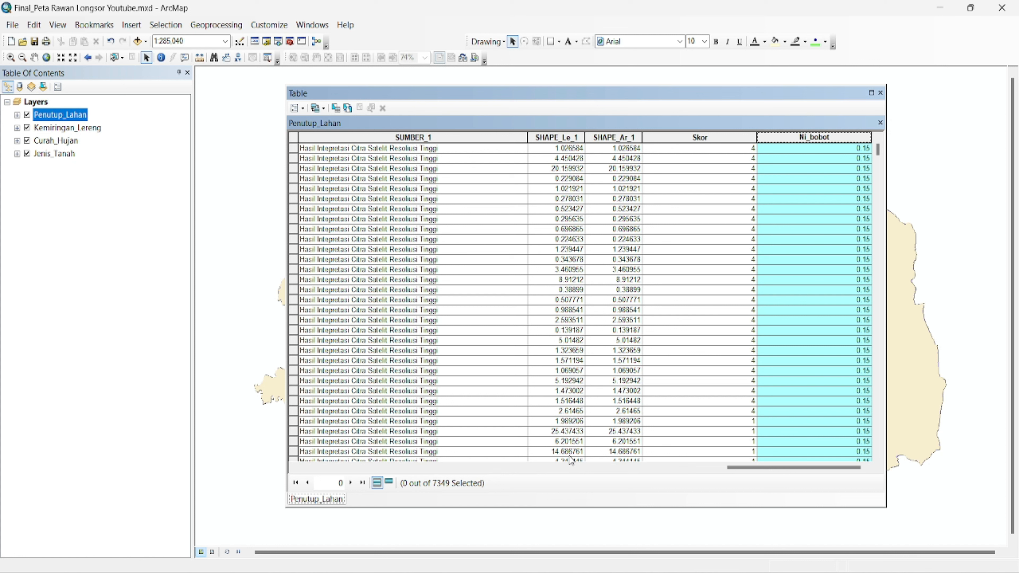
- Add a Double field named "Total_PL" to the Penutup_Lahan table
{"action": "left_click", "coordinate": [305, 111]}
{"action": "left_click", "coordinate": [322, 200]}
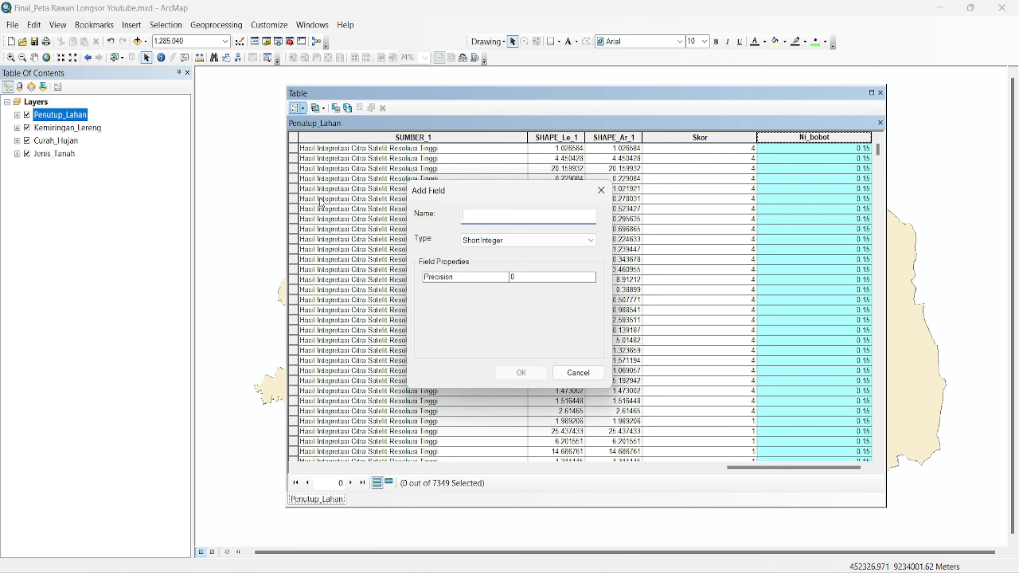
{"action": "type", "text": "Total_PL"}
{"action": "left_click", "coordinate": [506, 242]}
{"action": "left_click", "coordinate": [481, 276]}
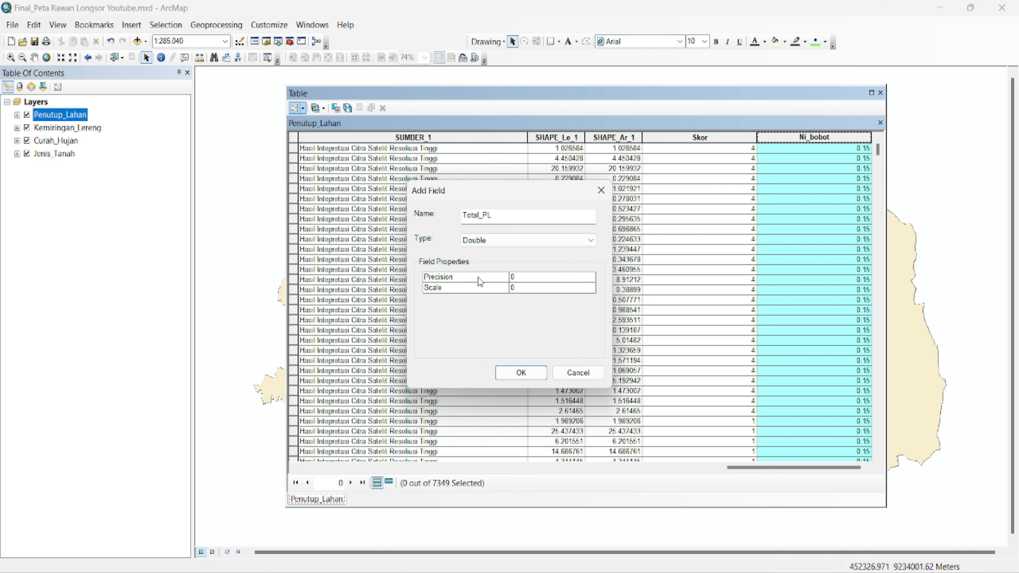
{"action": "left_click", "coordinate": [508, 374]}
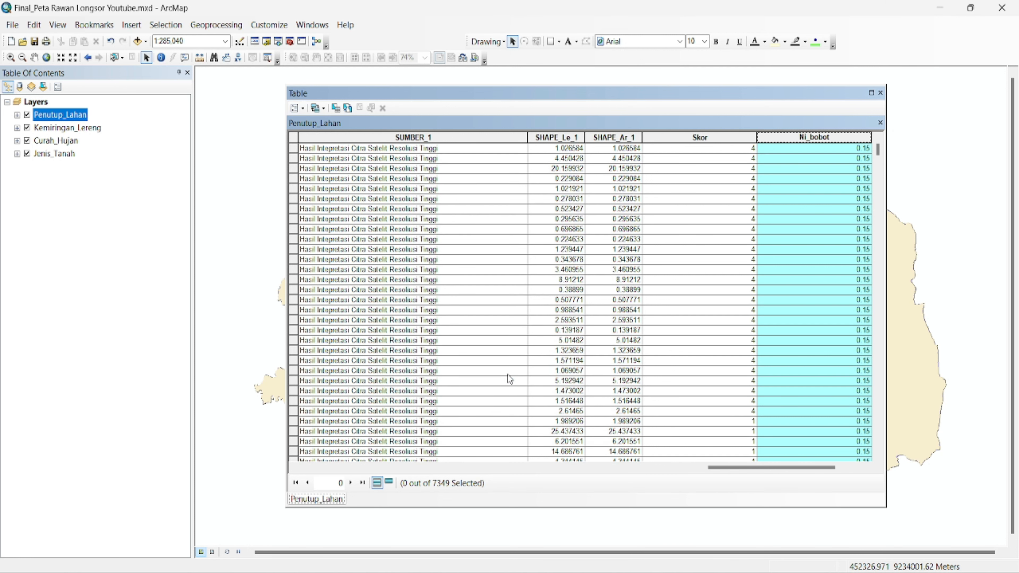
- Calculate Total_PL with the expression [Skor] * [Ni_bobot] and close the Penutup_Lahan table
{"action": "left_click_drag", "start_coordinate": [734, 468], "coordinate": [771, 467]}
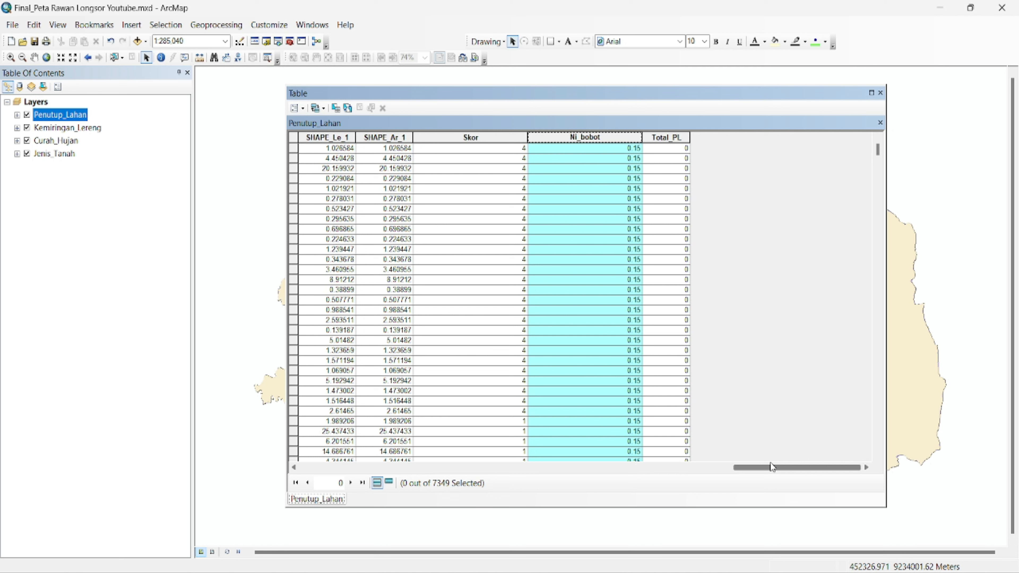
{"action": "left_click", "coordinate": [662, 138]}
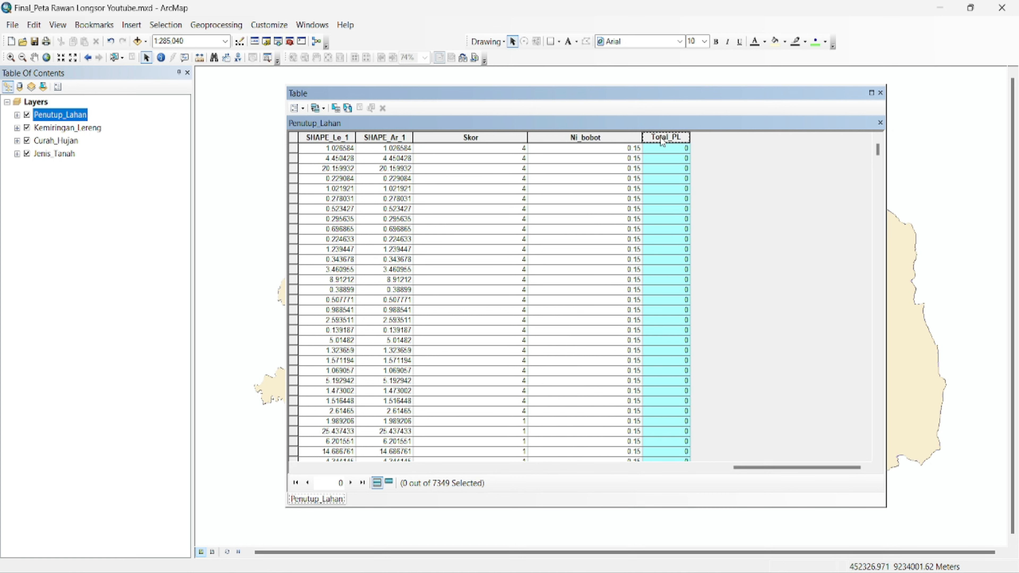
{"action": "right_click", "coordinate": [662, 139]}
{"action": "left_click", "coordinate": [684, 220]}
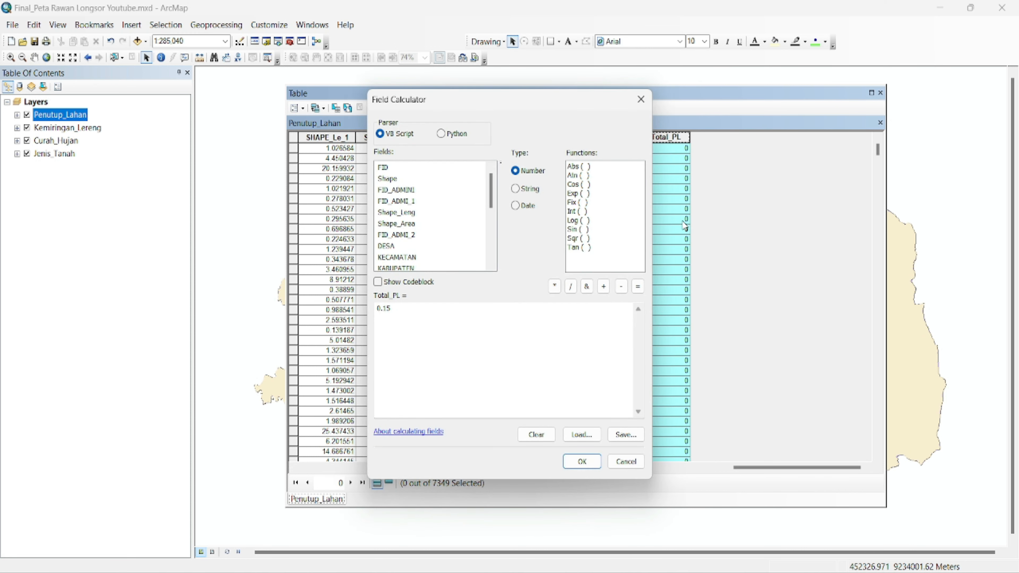
{"action": "left_click", "coordinate": [428, 317]}
{"action": "key", "text": "BackSpace"}
{"action": "key", "text": "BackSpace"}
{"action": "key", "text": "BackSpace"}
{"action": "key", "text": "BackSpace"}
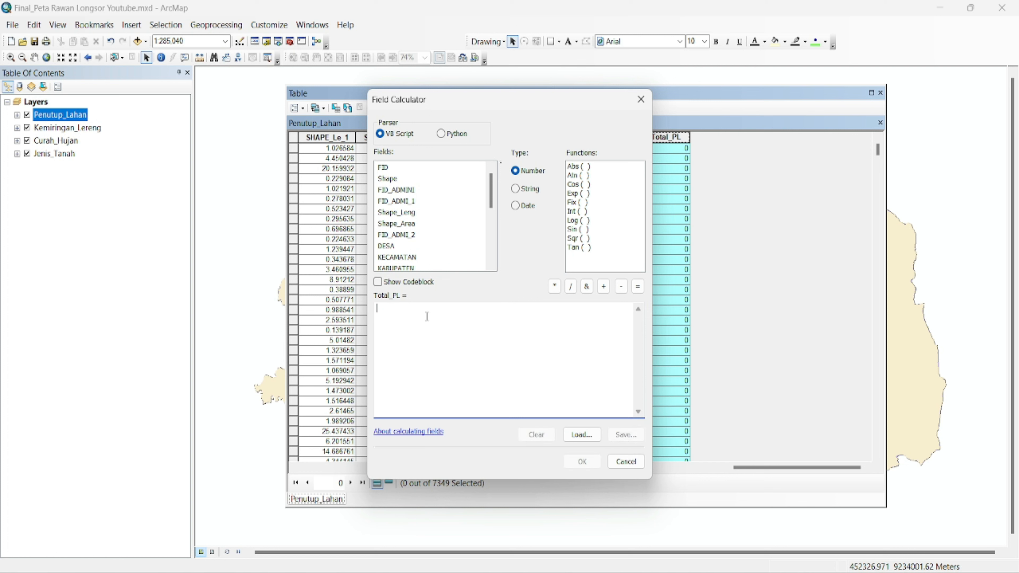
{"action": "left_click_drag", "start_coordinate": [491, 191], "coordinate": [490, 243]}
{"action": "double_click", "coordinate": [385, 235]}
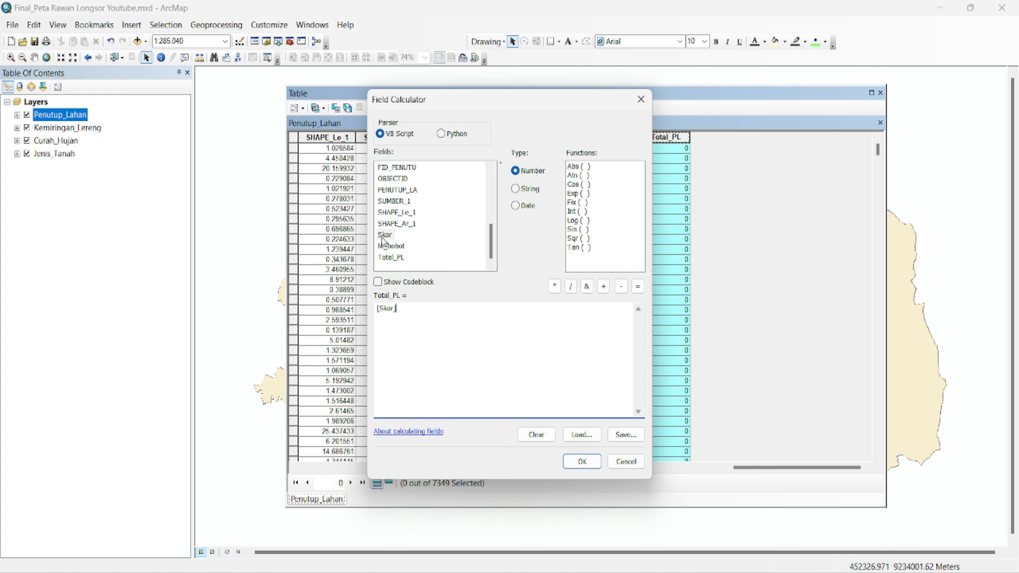
{"action": "left_click", "coordinate": [555, 286]}
{"action": "double_click", "coordinate": [391, 246]}
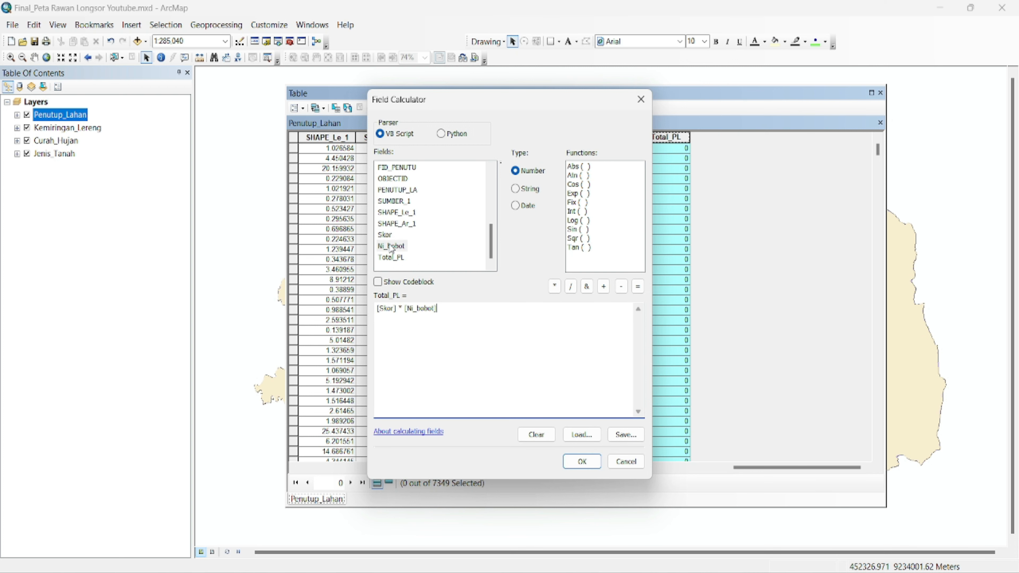
{"action": "left_click", "coordinate": [573, 461]}
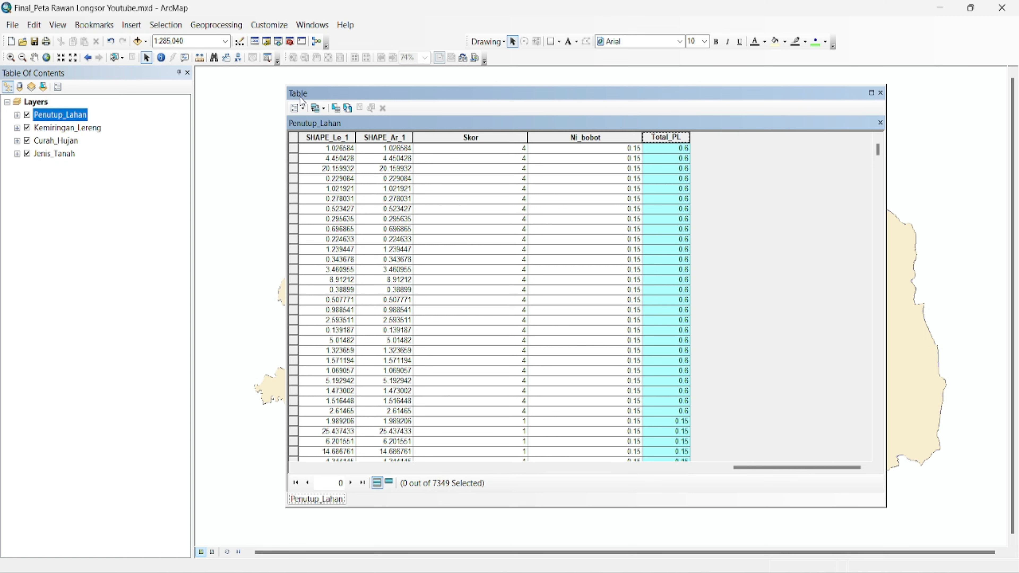
{"action": "left_click", "coordinate": [667, 168]}
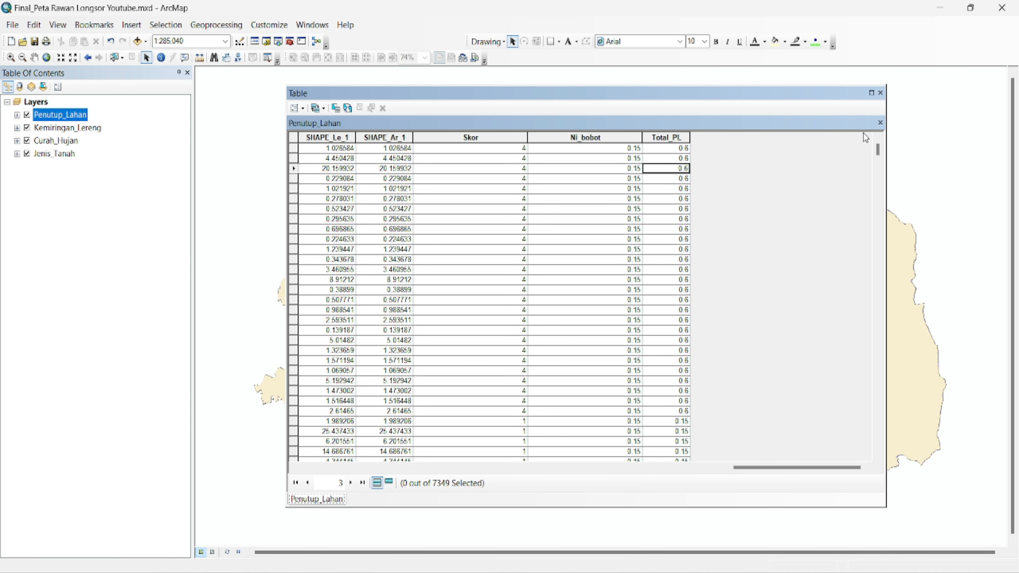
{"action": "left_click", "coordinate": [880, 93]}
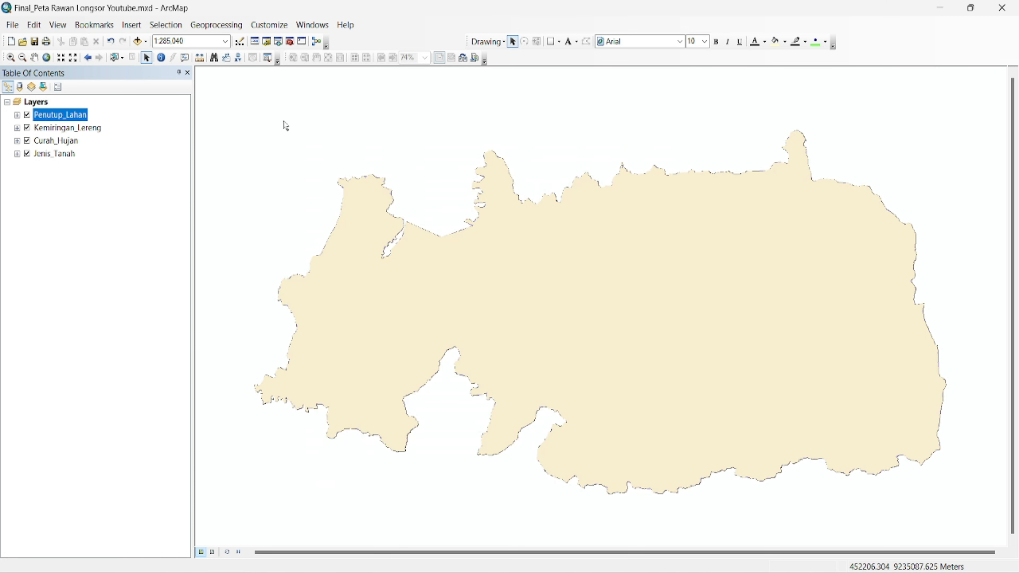
- Add a Double field named "Ni_bobot" to the attribute table of the Kemiringan_Lereng layer
{"action": "left_click", "coordinate": [61, 132]}
{"action": "right_click", "coordinate": [60, 132]}
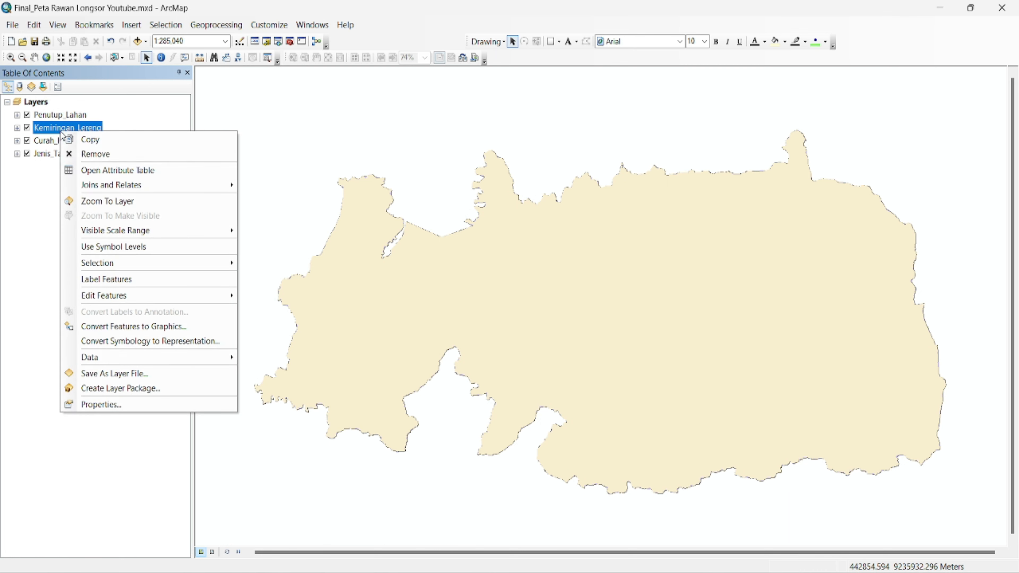
{"action": "left_click", "coordinate": [101, 174]}
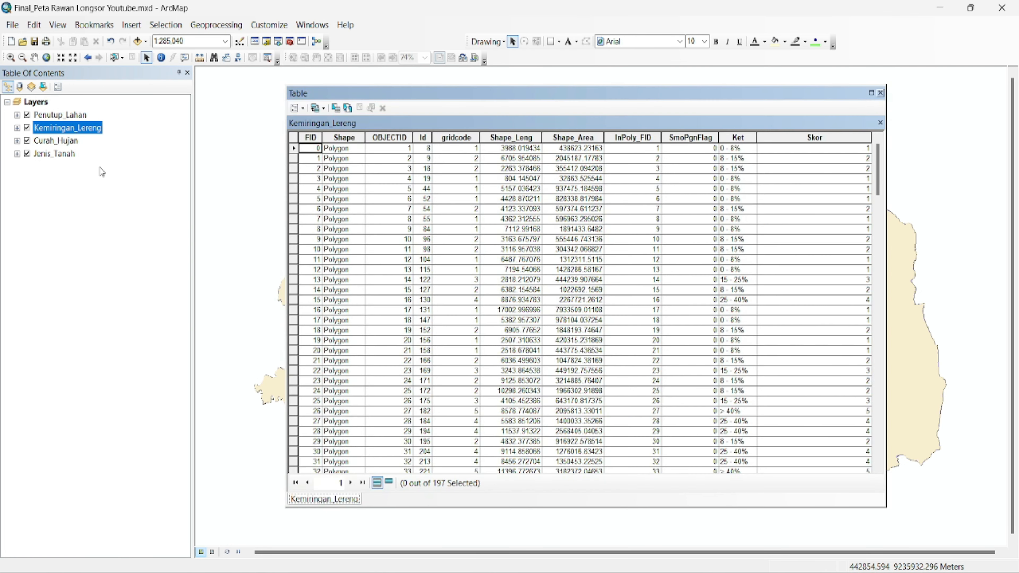
{"action": "left_click", "coordinate": [299, 109]}
{"action": "left_click", "coordinate": [328, 201]}
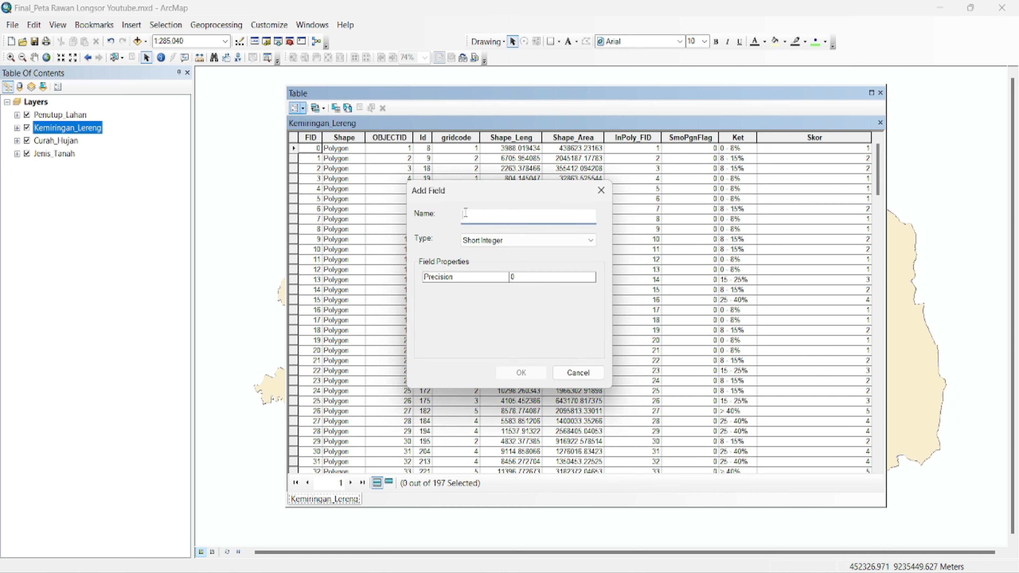
{"action": "type", "text": "n"}
{"action": "key", "text": "BackSpace"}
{"action": "type", "text": "Ni_bobot"}
{"action": "left_click", "coordinate": [521, 240]}
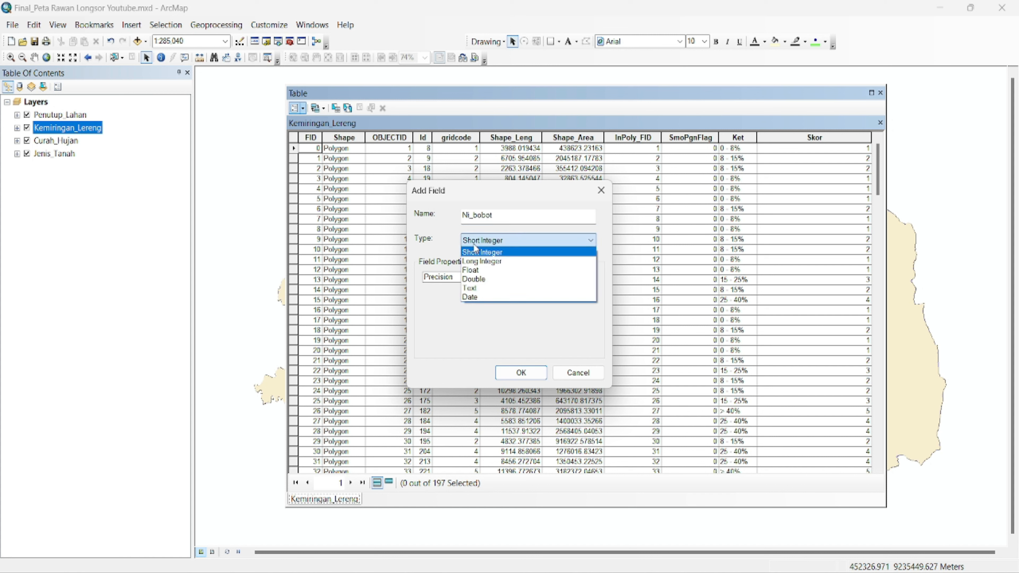
{"action": "left_click", "coordinate": [479, 278]}
{"action": "left_click", "coordinate": [521, 373]}
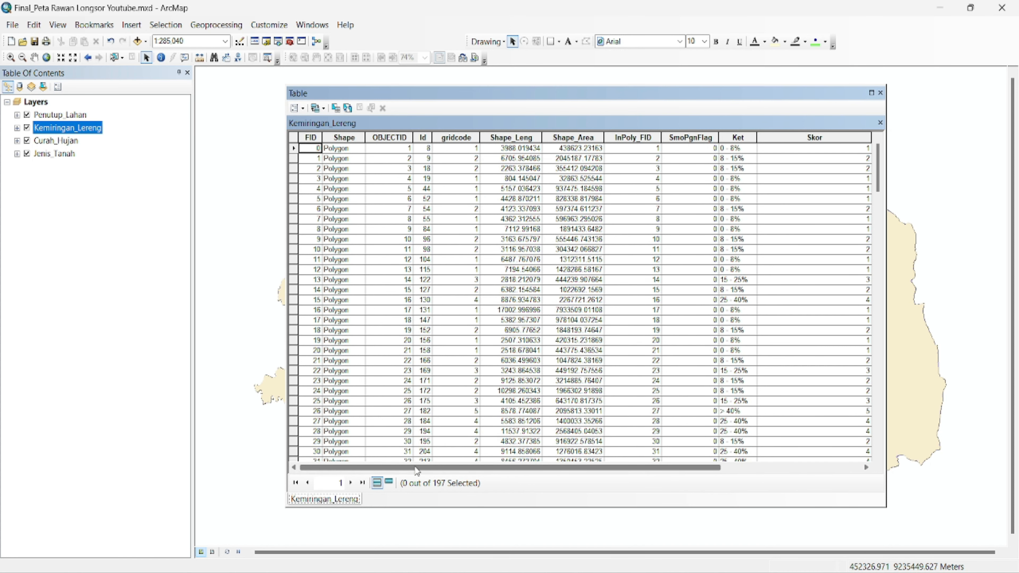
- Calculate the Ni_bobot field of the Kemiringan_Lereng table as 0.15 for all records
{"action": "left_click_drag", "start_coordinate": [416, 468], "coordinate": [560, 468]}
{"action": "left_click", "coordinate": [821, 141]}
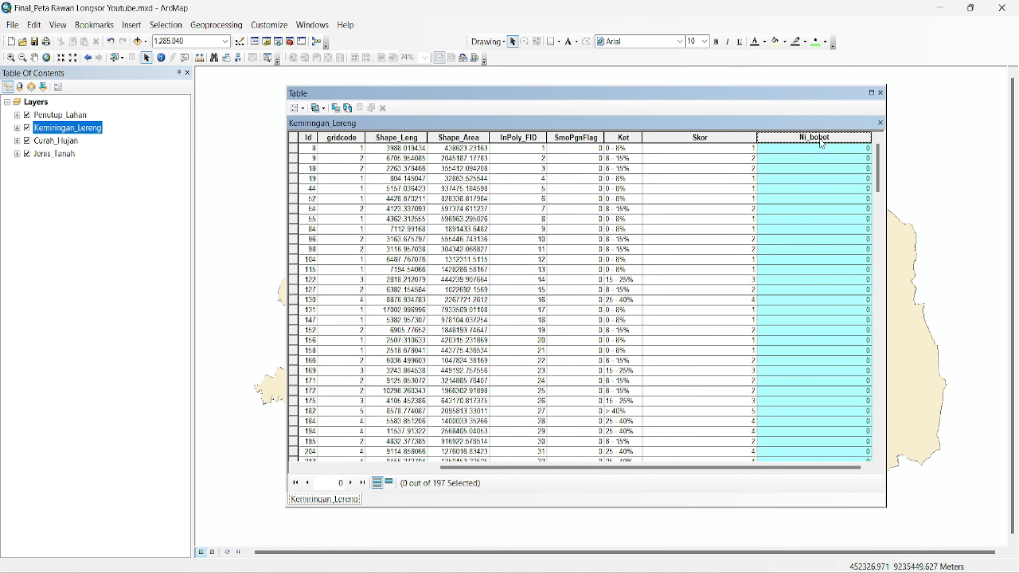
{"action": "right_click", "coordinate": [821, 141]}
{"action": "left_click", "coordinate": [846, 221]}
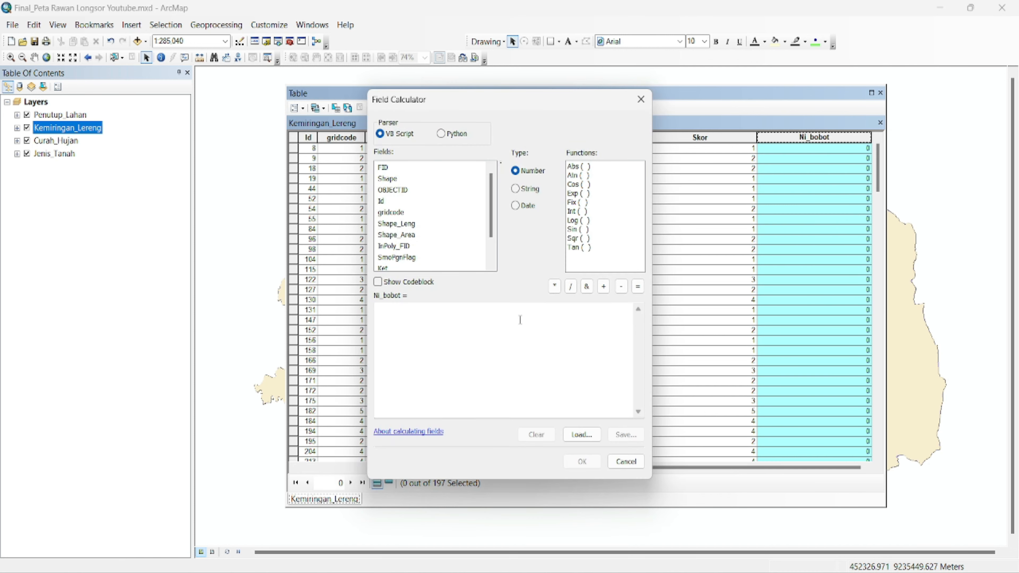
{"action": "left_click", "coordinate": [482, 313]}
{"action": "type", "text": "0.15"}
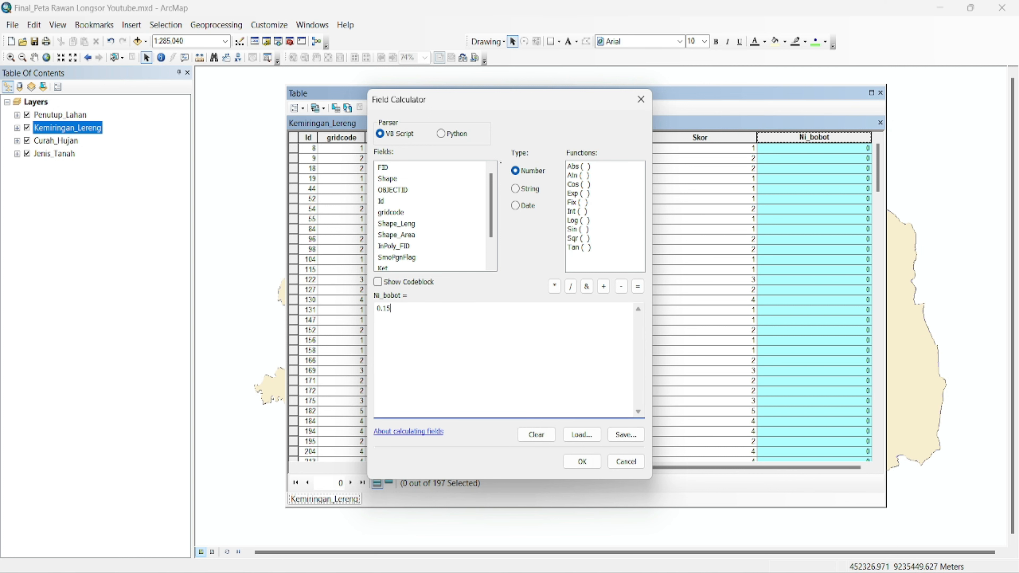
{"action": "left_click", "coordinate": [582, 462]}
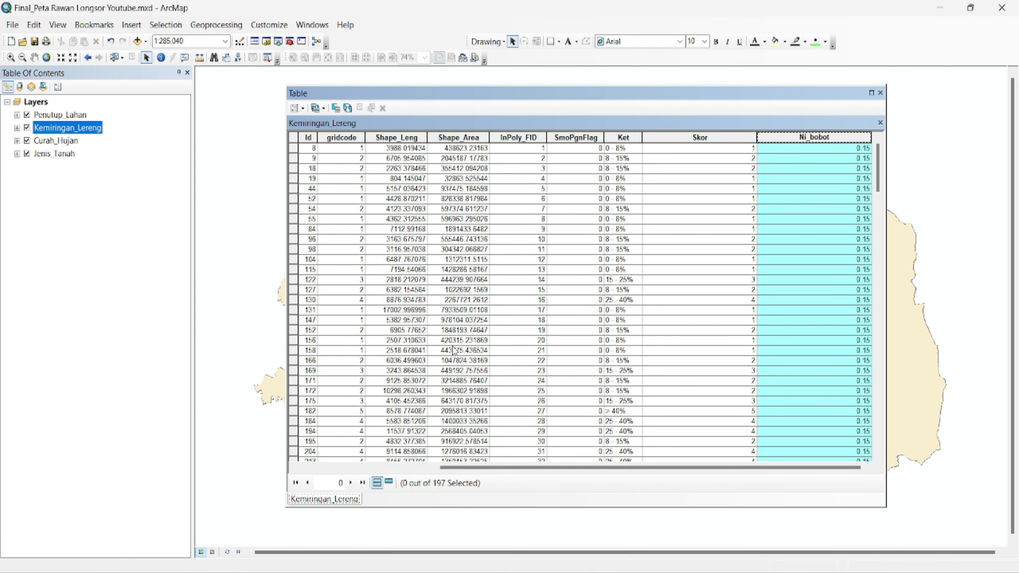
- Add a Double field named "Total_Lrg" to the Kemiringan_Lereng table
{"action": "left_click", "coordinate": [297, 107]}
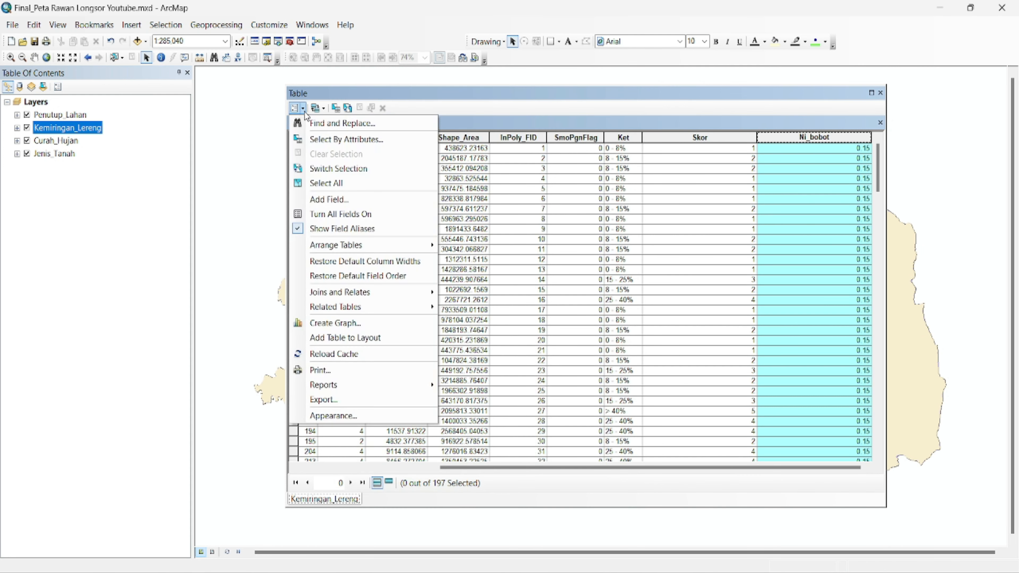
{"action": "left_click", "coordinate": [330, 198]}
{"action": "type", "text": "Total_Lrg"}
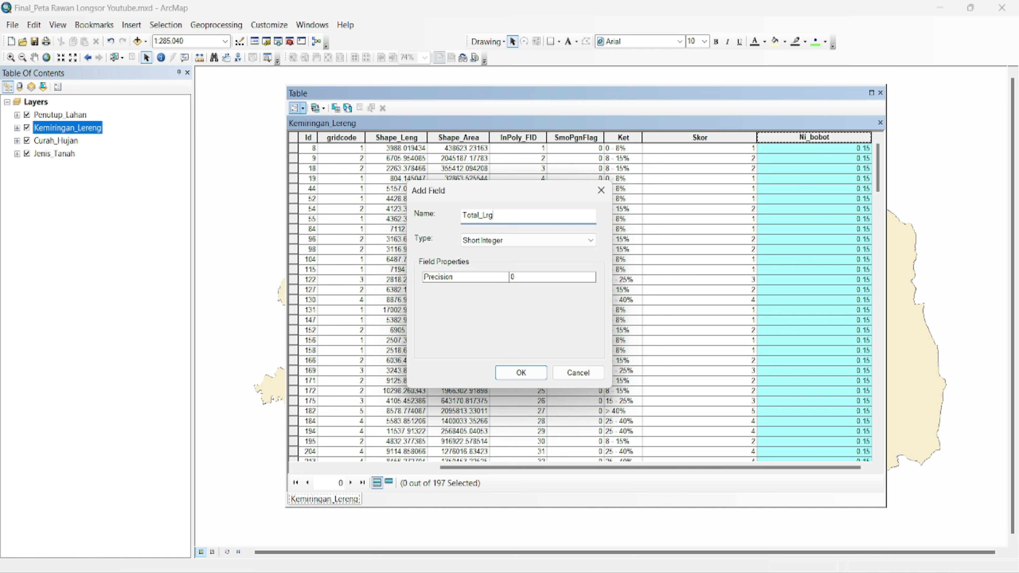
{"action": "left_click", "coordinate": [504, 243]}
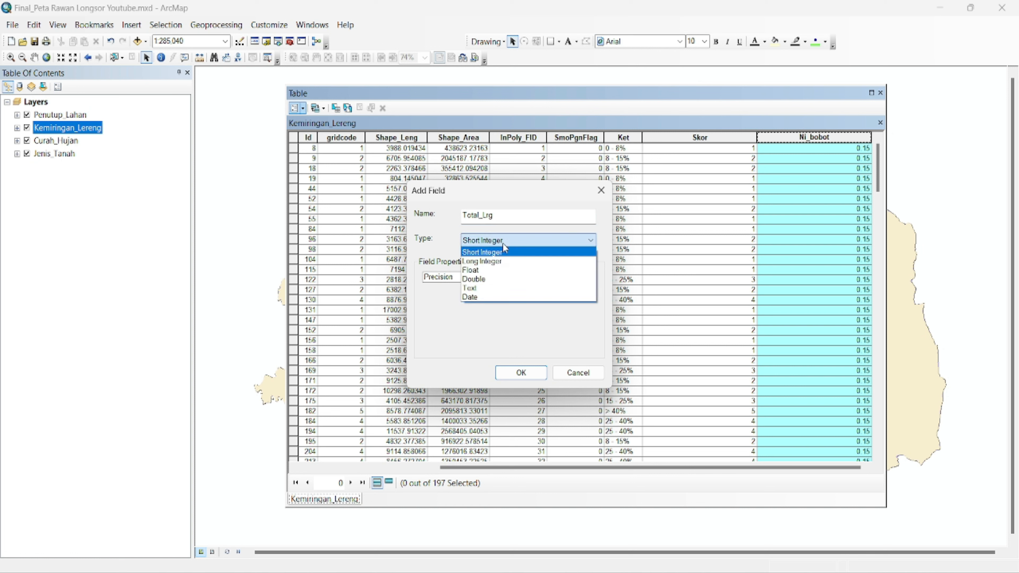
{"action": "left_click", "coordinate": [480, 281]}
{"action": "left_click", "coordinate": [519, 373]}
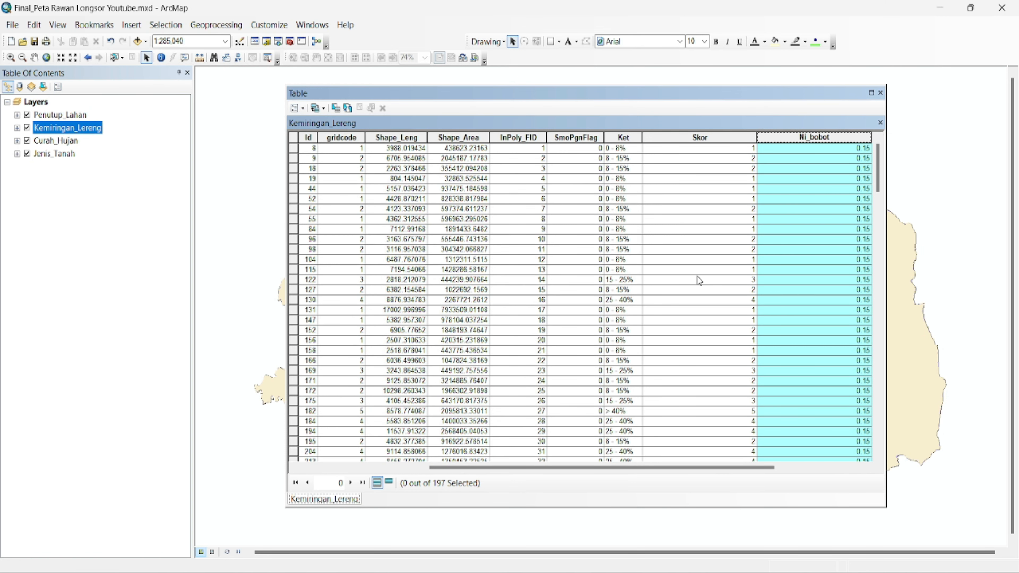
- Calculate Total_Lrg with the expression [Skor] * [Ni_bobot] and close the Kemiringan_Lereng table
{"action": "left_click_drag", "start_coordinate": [522, 467], "coordinate": [587, 466]}
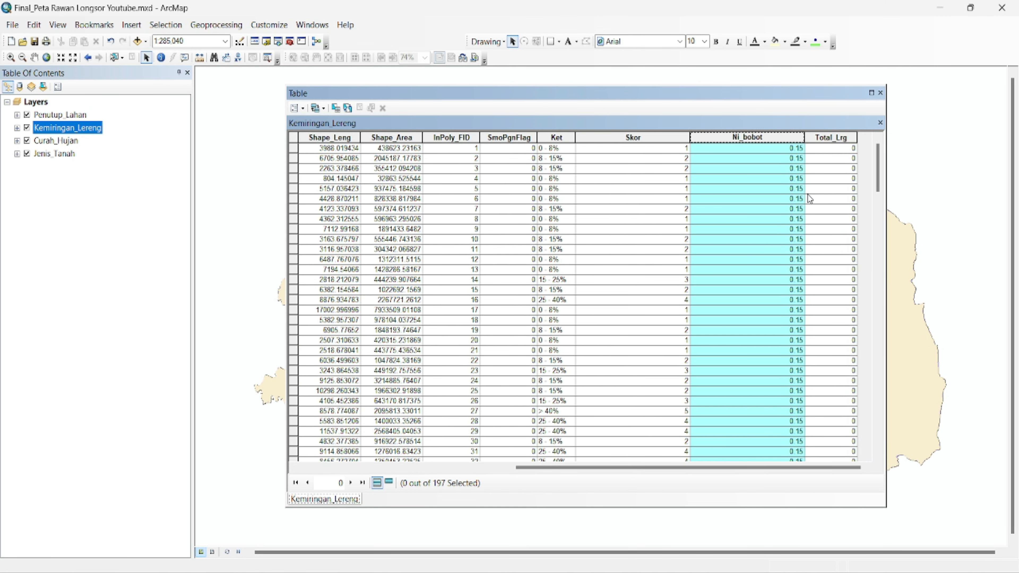
{"action": "right_click", "coordinate": [838, 137]}
{"action": "left_click", "coordinate": [855, 221]}
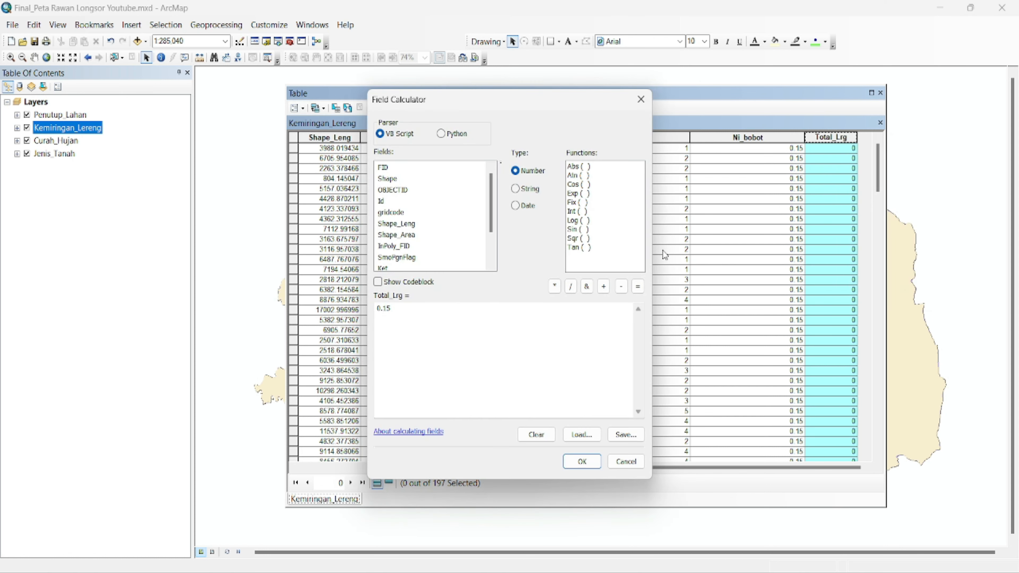
{"action": "left_click", "coordinate": [437, 305]}
{"action": "key", "text": "BackSpace"}
{"action": "key", "text": "BackSpace"}
{"action": "key", "text": "BackSpace"}
{"action": "key", "text": "BackSpace"}
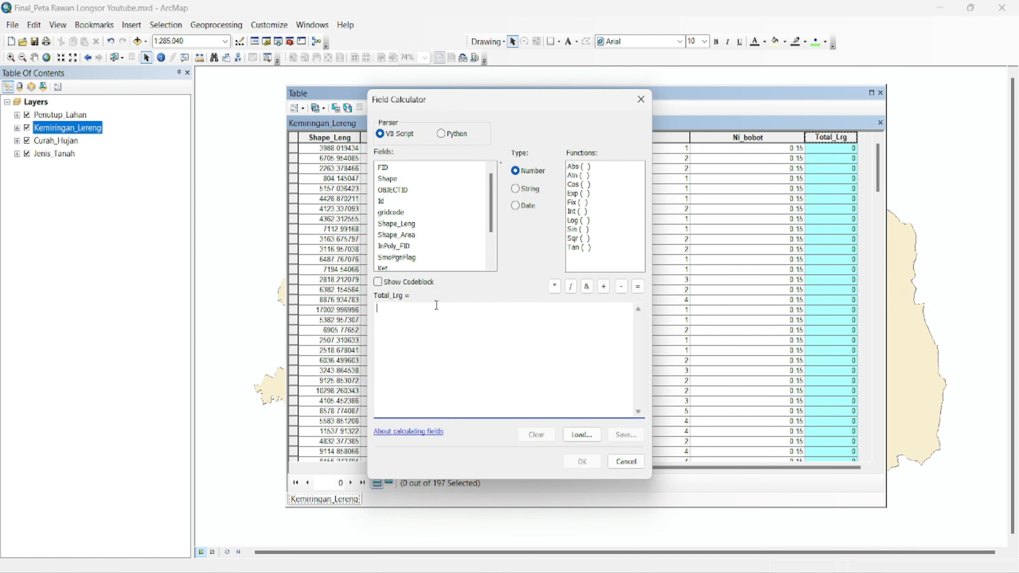
{"action": "left_click_drag", "start_coordinate": [491, 217], "coordinate": [492, 241]}
{"action": "double_click", "coordinate": [384, 235]}
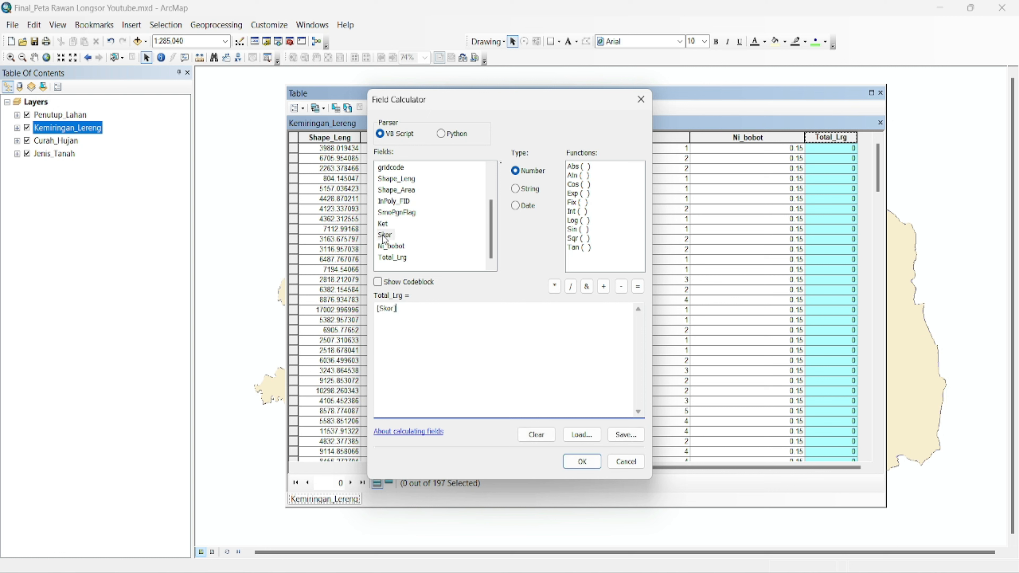
{"action": "left_click", "coordinate": [554, 285]}
{"action": "double_click", "coordinate": [396, 246]}
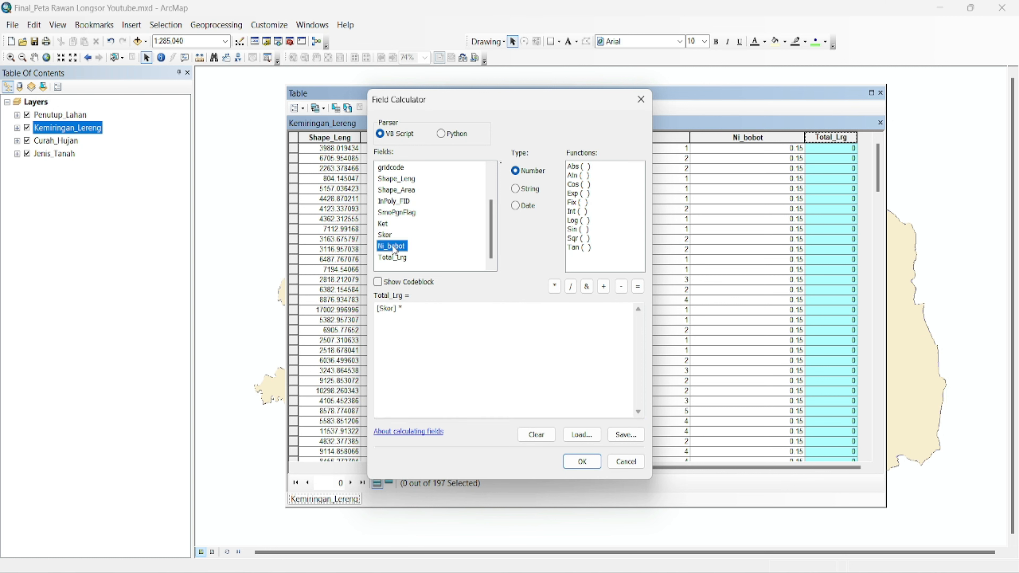
{"action": "left_click", "coordinate": [578, 462]}
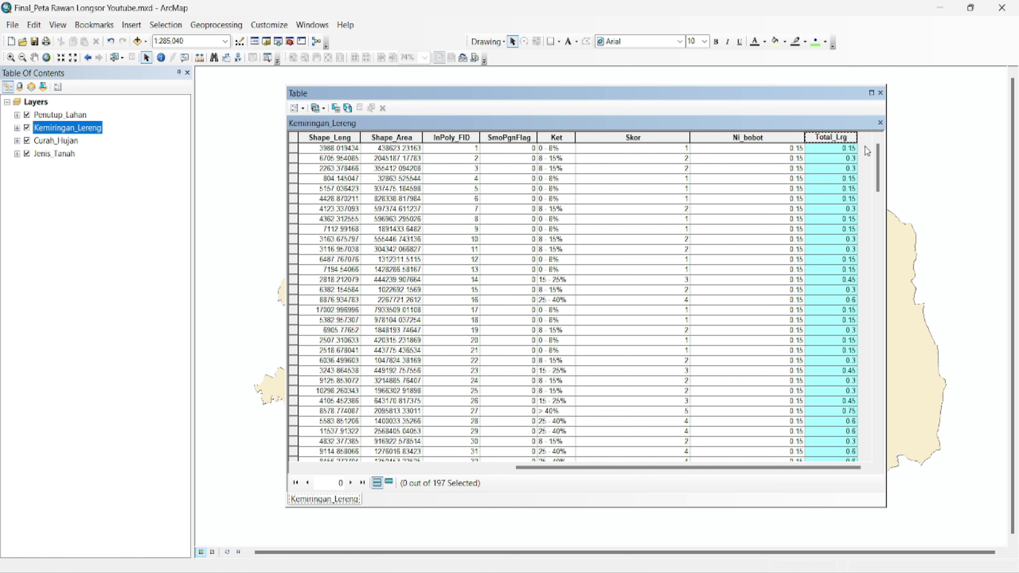
{"action": "left_click", "coordinate": [840, 148]}
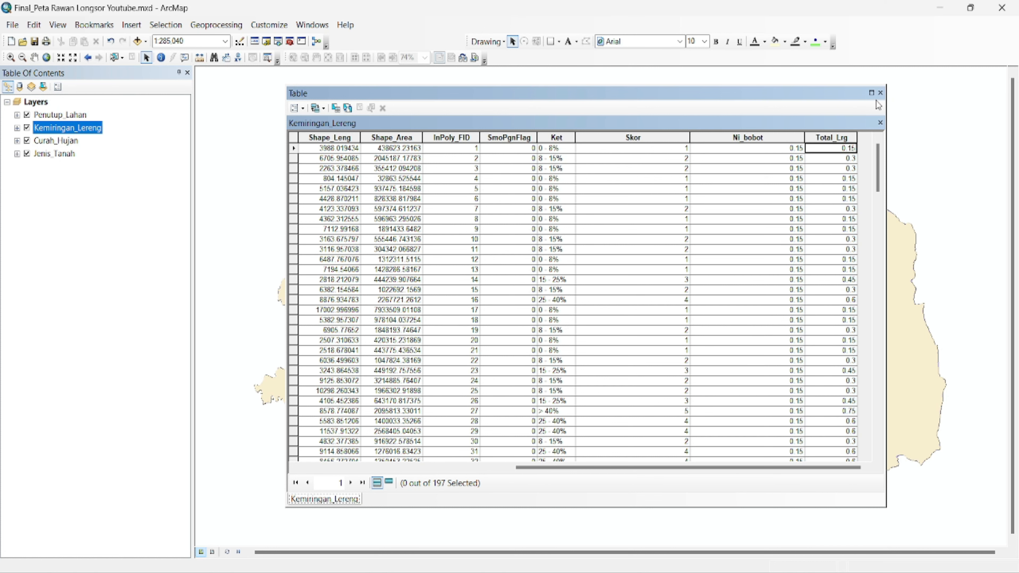
{"action": "left_click", "coordinate": [881, 93]}
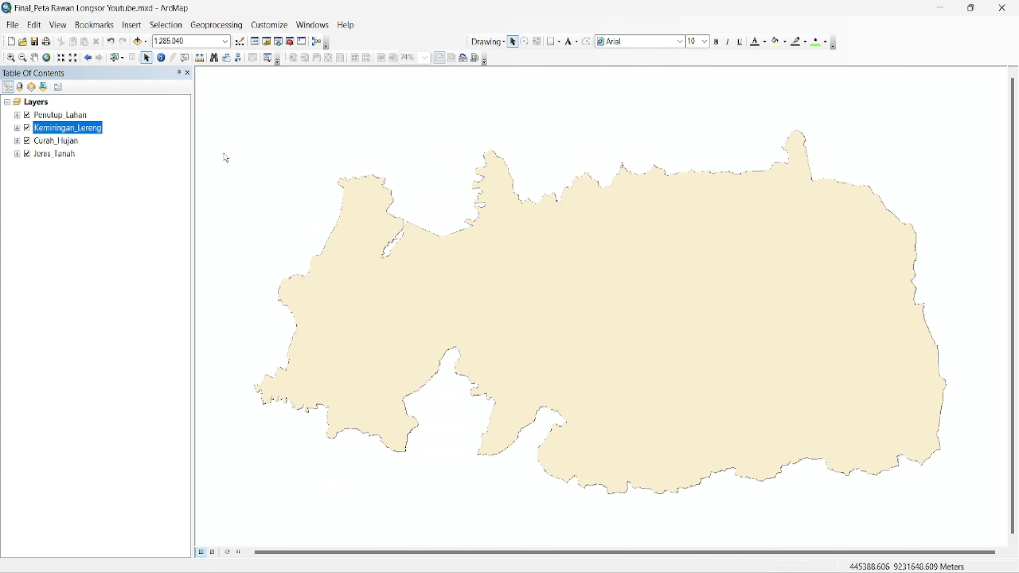
- Add a Double field named "Ni_bobot" to the attribute table of the Curah_Hujan layer
{"action": "left_click", "coordinate": [41, 141]}
{"action": "right_click", "coordinate": [42, 139]}
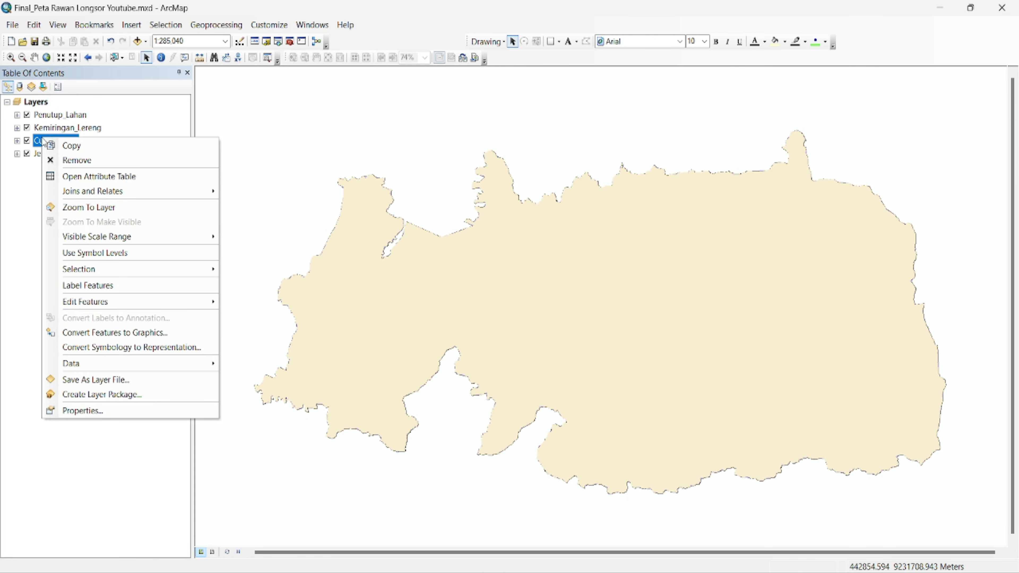
{"action": "left_click", "coordinate": [77, 176]}
{"action": "left_click", "coordinate": [303, 108]}
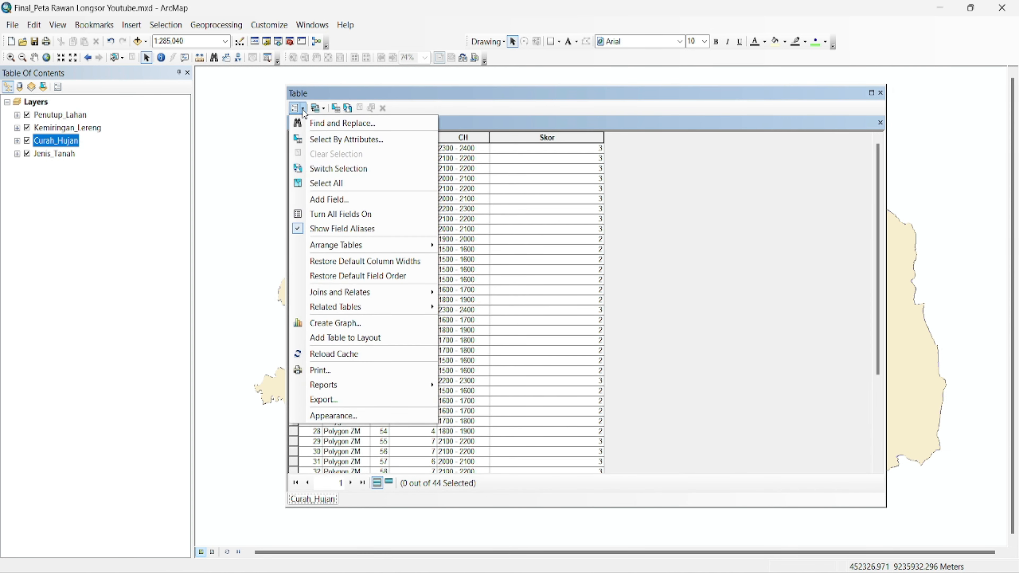
{"action": "left_click", "coordinate": [332, 199]}
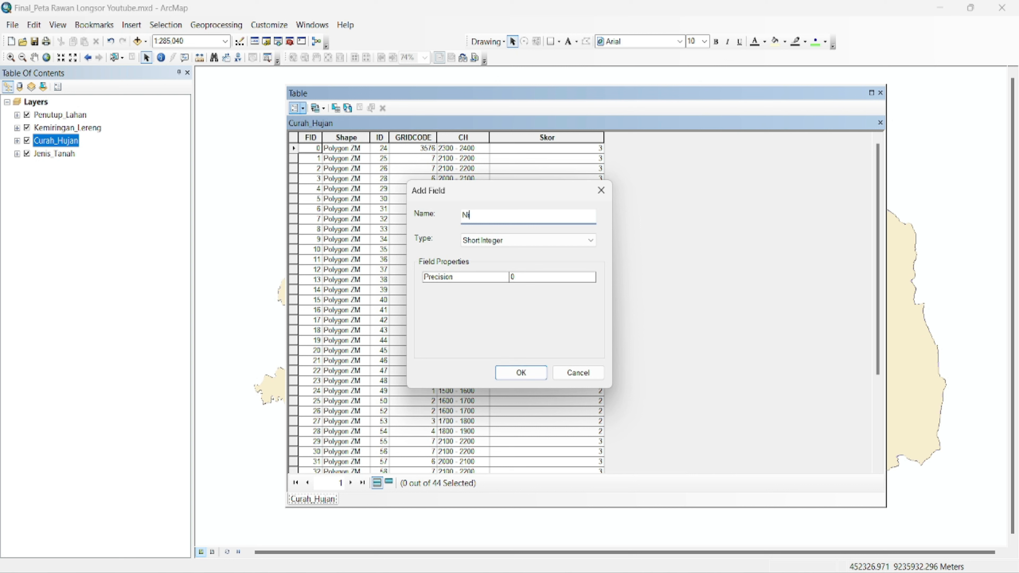
{"action": "type", "text": "bobot"}
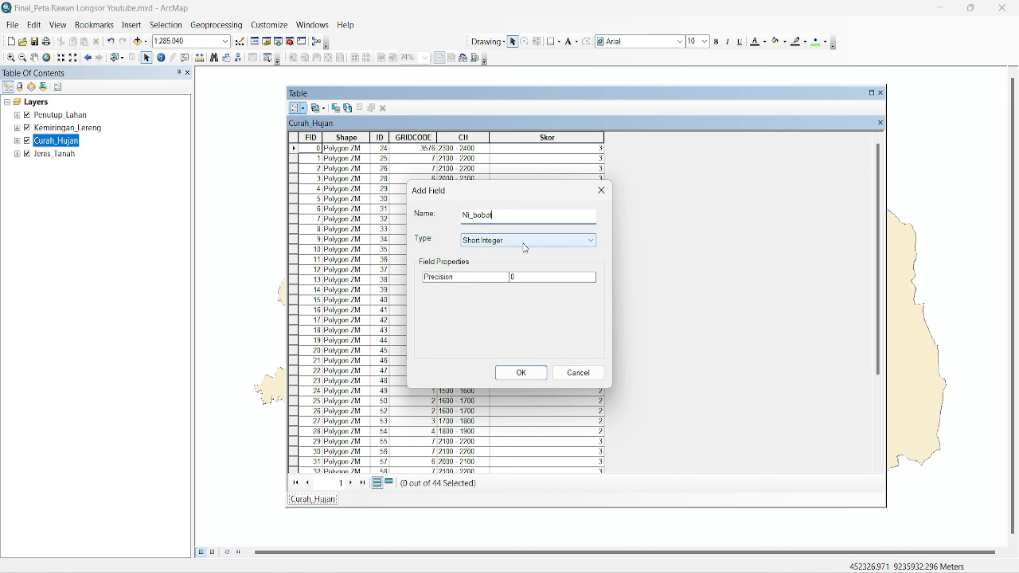
{"action": "left_click", "coordinate": [551, 241]}
{"action": "left_click", "coordinate": [502, 280]}
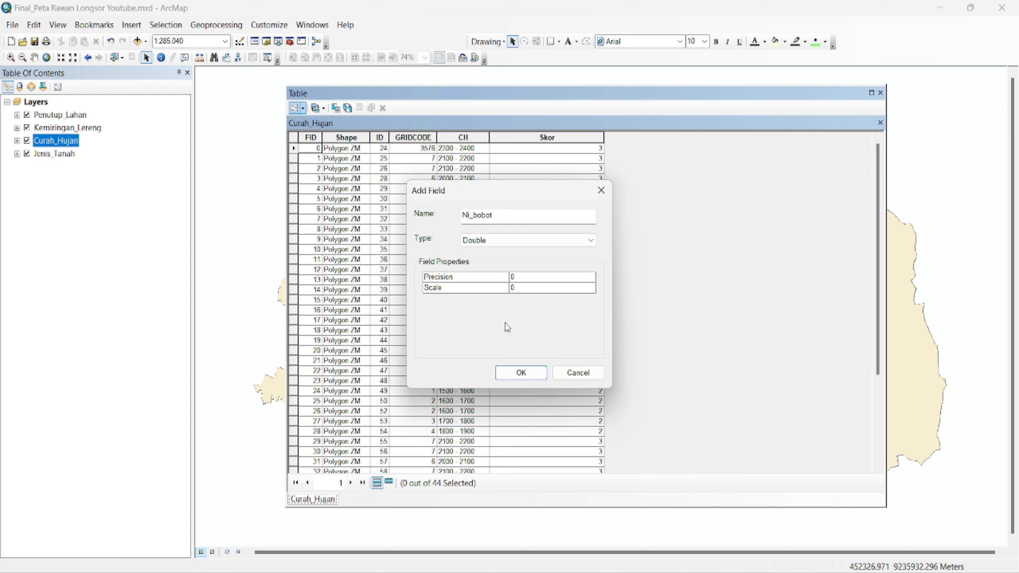
{"action": "left_click", "coordinate": [520, 373]}
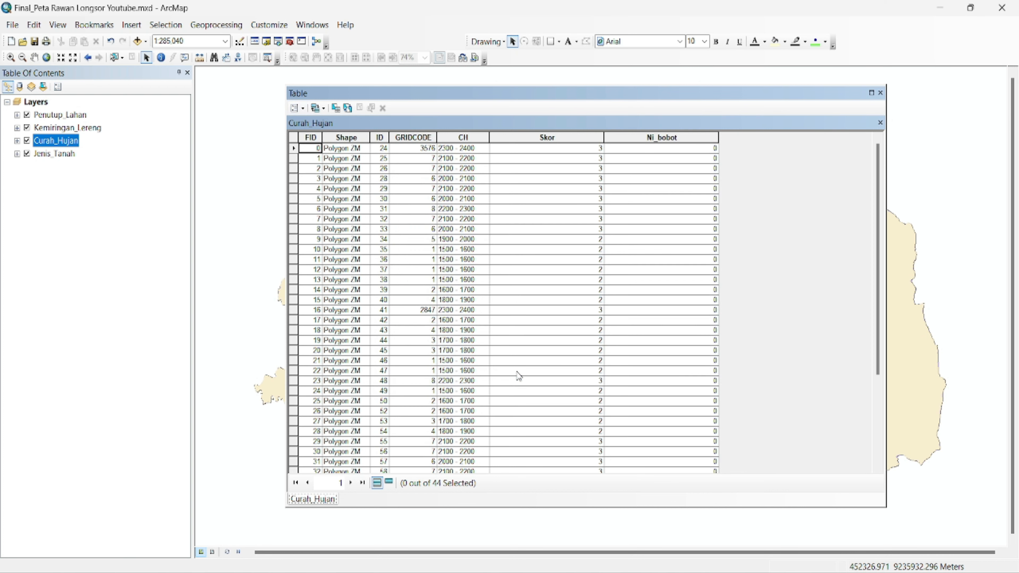
- Calculate the Ni_bobot field of the Curah_Hujan table as 0.30 for all records
{"action": "left_click", "coordinate": [633, 140]}
{"action": "right_click", "coordinate": [634, 141]}
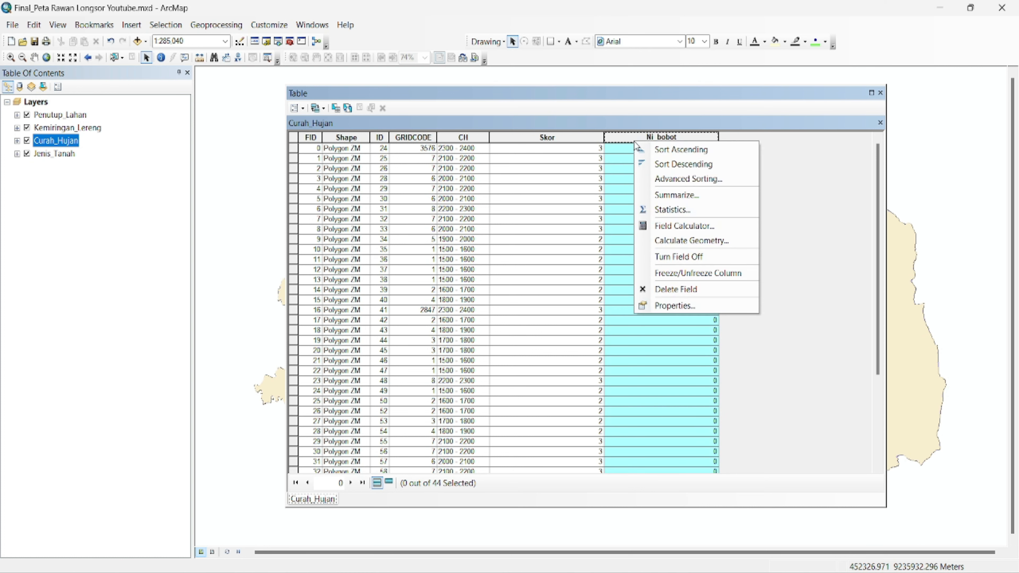
{"action": "left_click", "coordinate": [665, 227]}
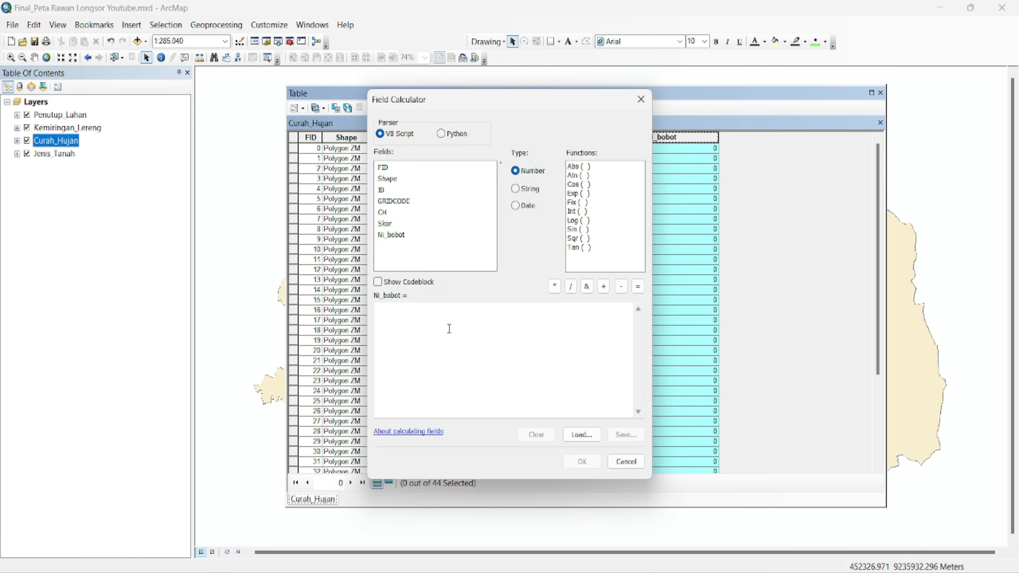
{"action": "left_click", "coordinate": [429, 321]}
{"action": "type", "text": "0.30"}
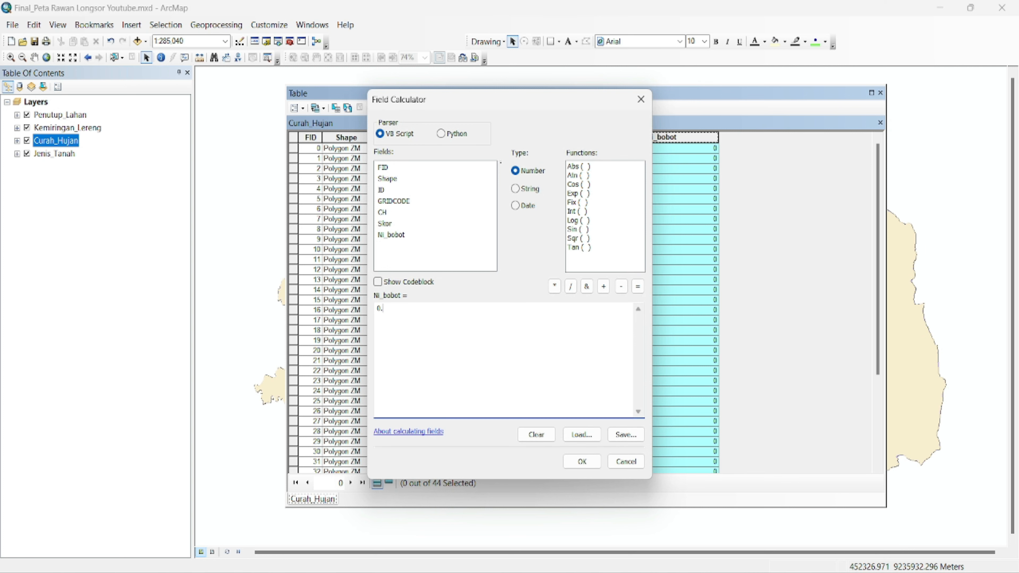
{"action": "left_click", "coordinate": [582, 461]}
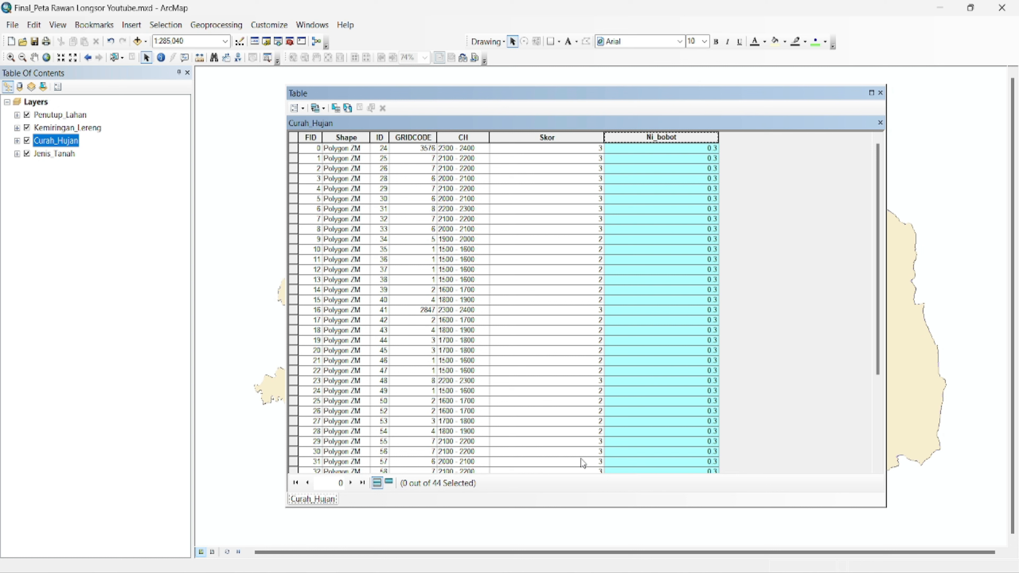
- Add a Double field named "Total_CH" to the Curah_Hujan table
{"action": "left_click", "coordinate": [303, 108]}
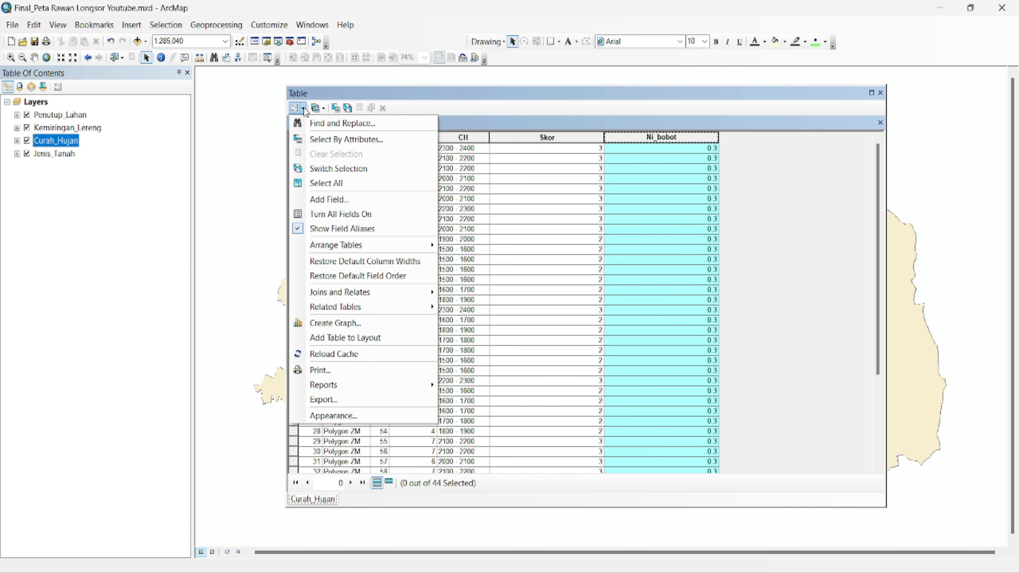
{"action": "left_click", "coordinate": [324, 202]}
{"action": "type", "text": "Total"}
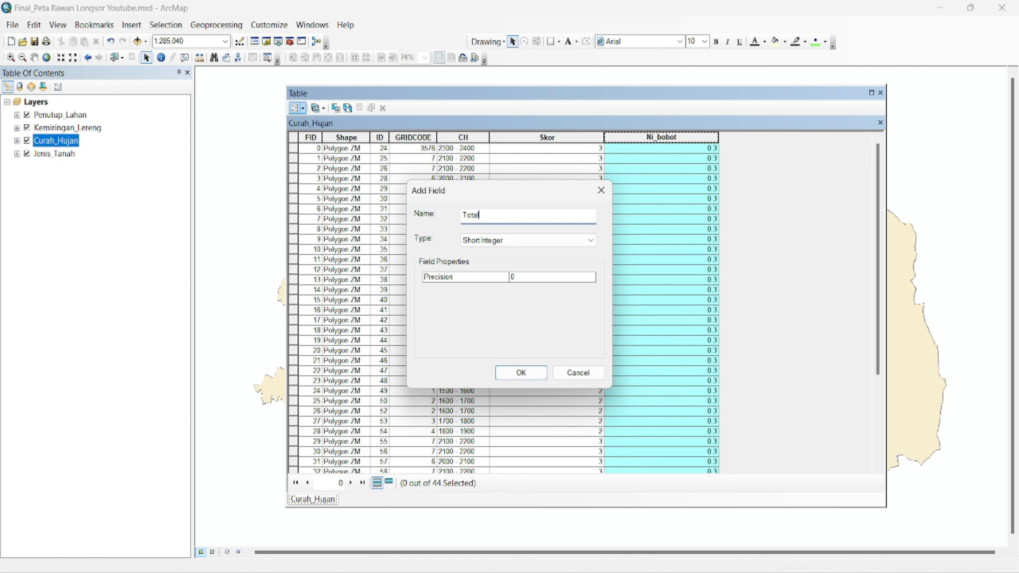
{"action": "type", "text": "_CH"}
{"action": "left_click", "coordinate": [497, 243]}
{"action": "left_click", "coordinate": [480, 280]}
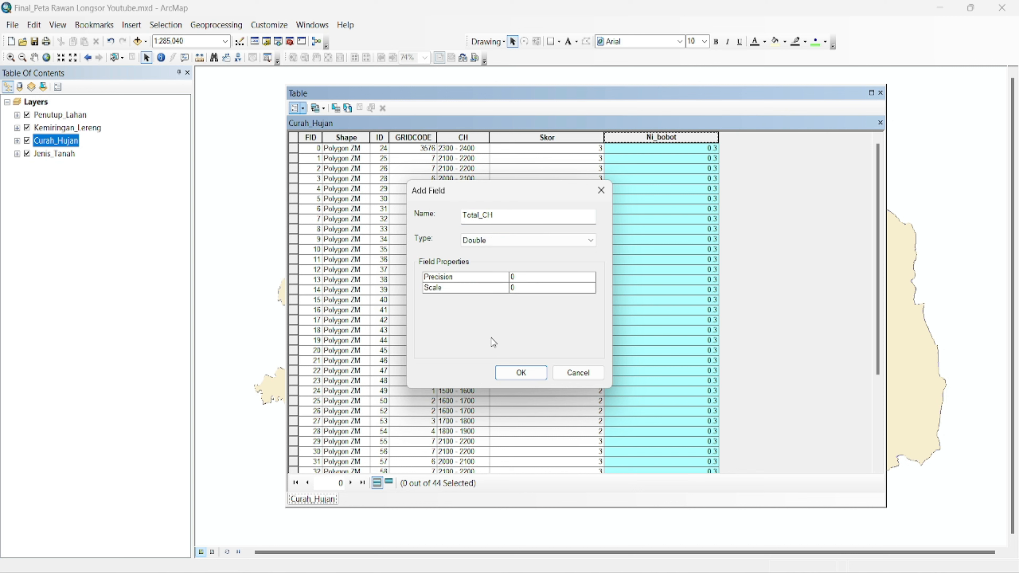
{"action": "left_click", "coordinate": [516, 372]}
- Calculate Total_CH with the expression [Skor] * [Ni_bobot] and close the Curah_Hujan table
{"action": "left_click", "coordinate": [747, 139]}
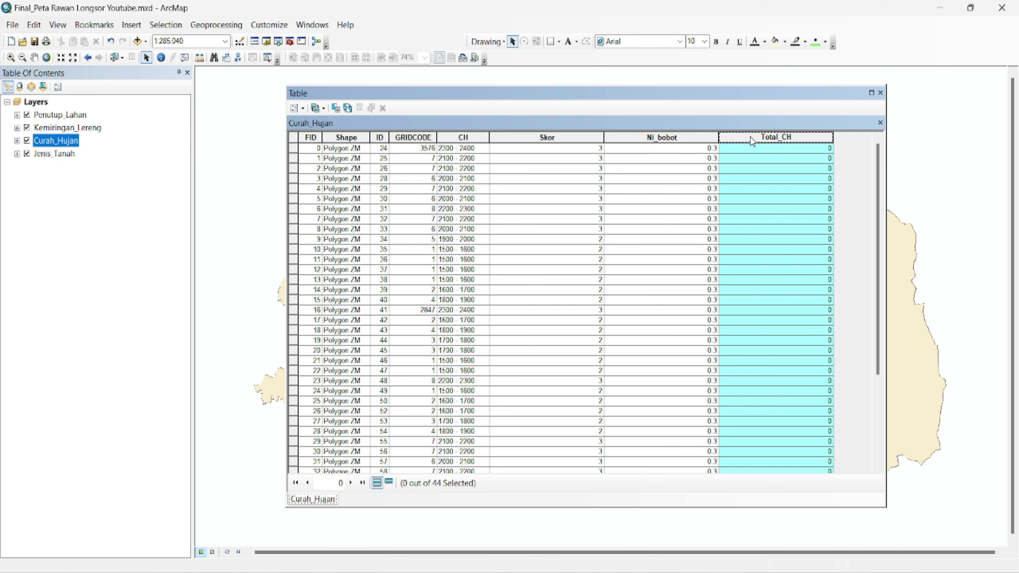
{"action": "right_click", "coordinate": [750, 137]}
{"action": "left_click", "coordinate": [781, 221]}
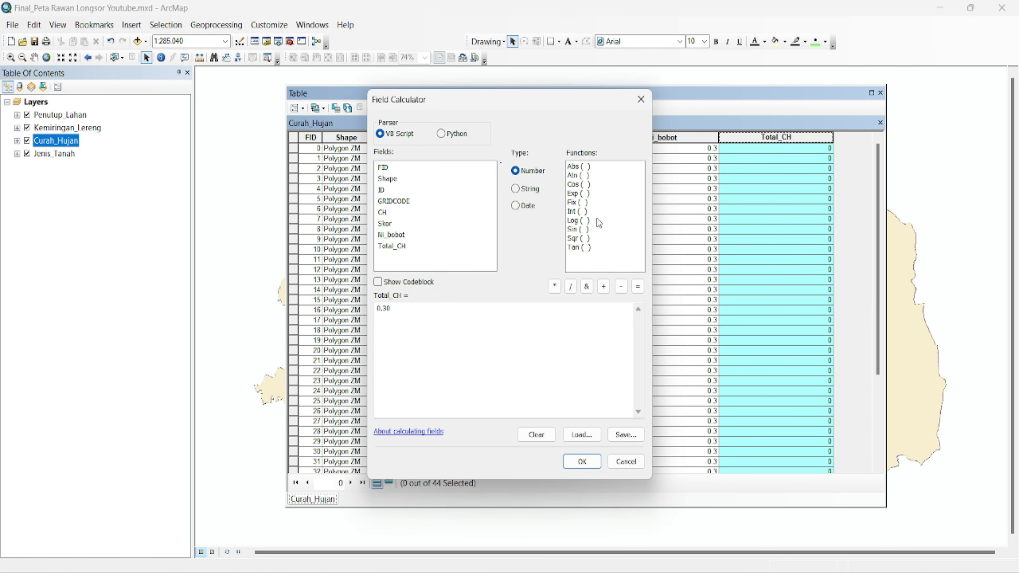
{"action": "left_click_drag", "start_coordinate": [395, 315], "coordinate": [371, 316]}
{"action": "key", "text": "BackSpace"}
{"action": "double_click", "coordinate": [385, 224]}
{"action": "left_click", "coordinate": [554, 286]}
{"action": "double_click", "coordinate": [392, 235]}
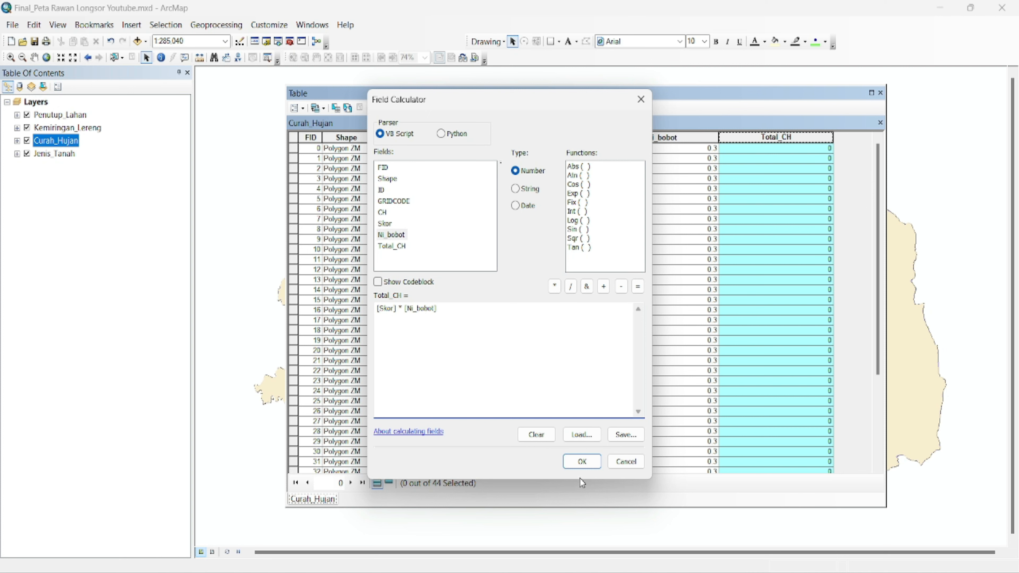
{"action": "left_click", "coordinate": [589, 462]}
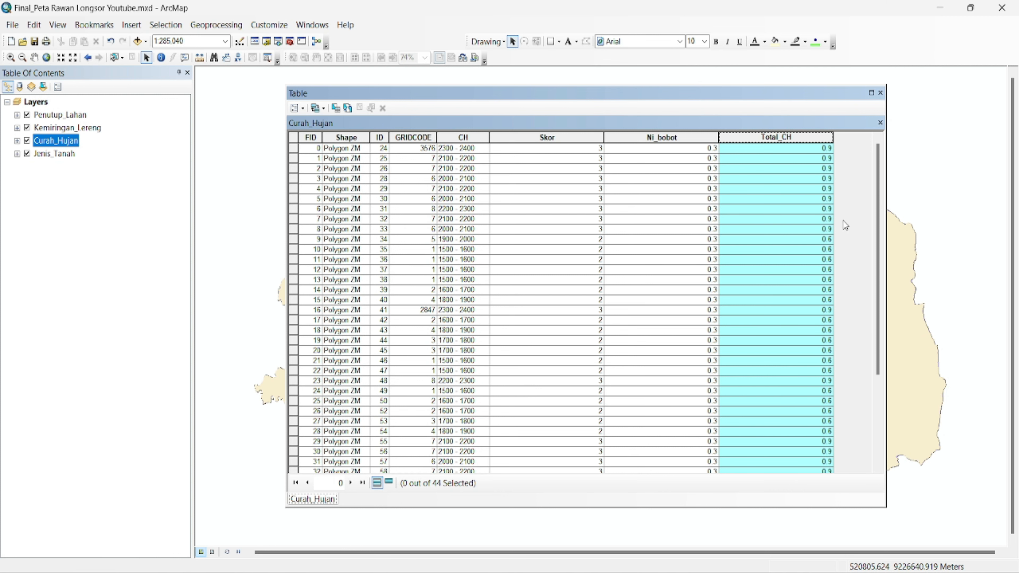
{"action": "left_click", "coordinate": [881, 92]}
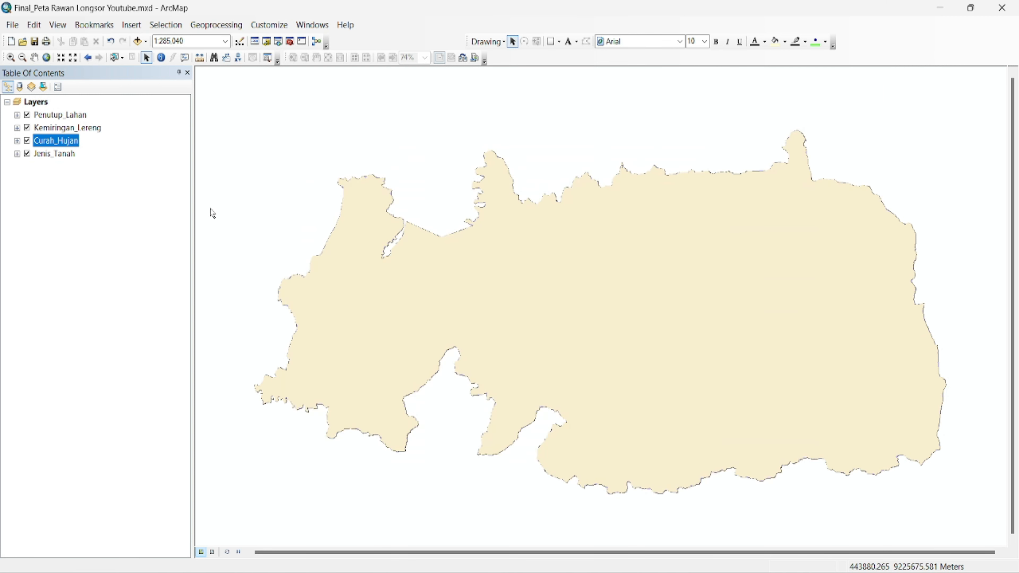
- Add a Double field named "Ni_bobot" to the attribute table of the Jenis_Tanah layer
{"action": "right_click", "coordinate": [42, 154]}
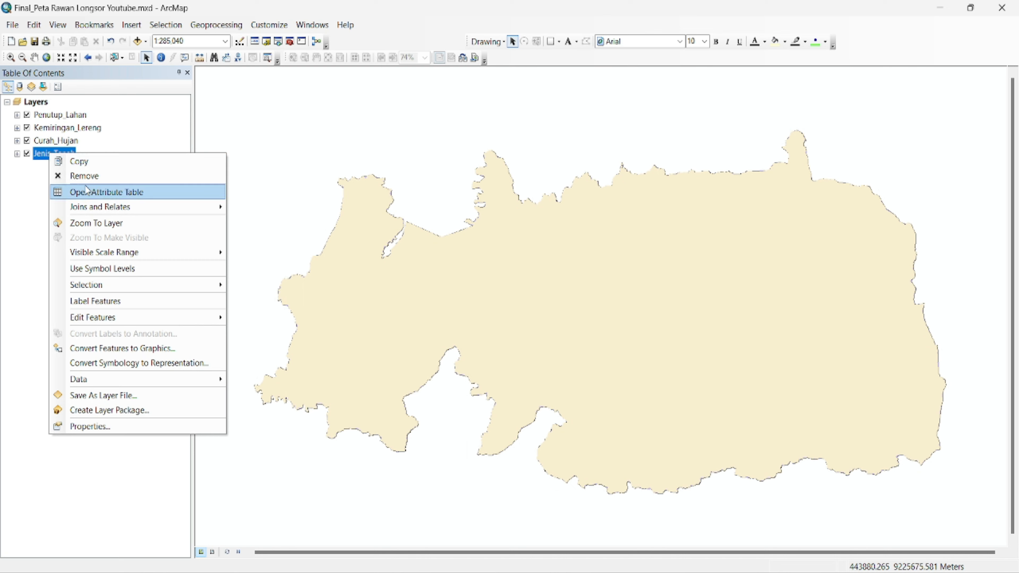
{"action": "left_click", "coordinate": [89, 189]}
{"action": "left_click", "coordinate": [301, 108]}
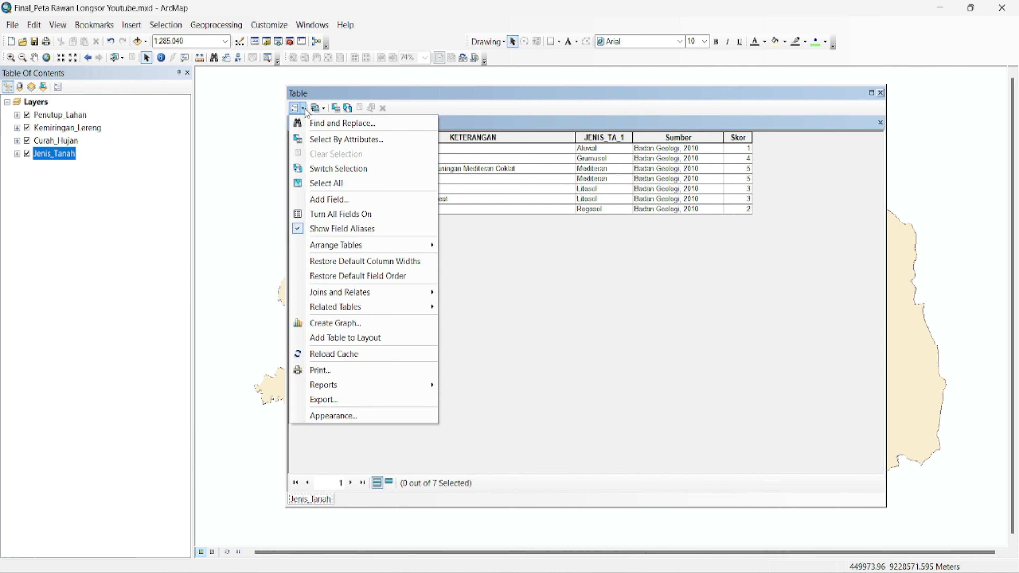
{"action": "left_click", "coordinate": [323, 199]}
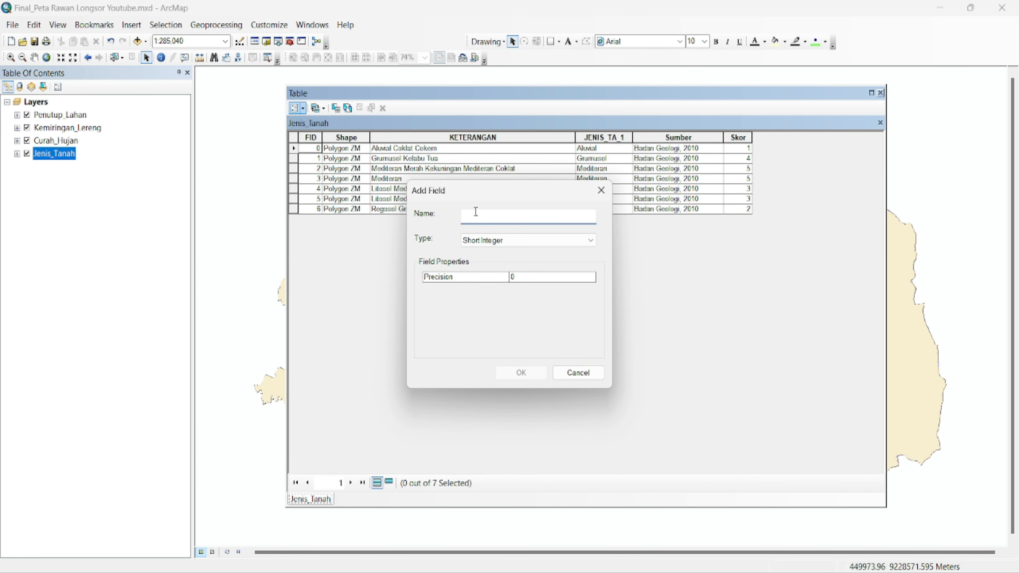
{"action": "type", "text": "Ni_bobo"}
{"action": "left_click", "coordinate": [510, 239]}
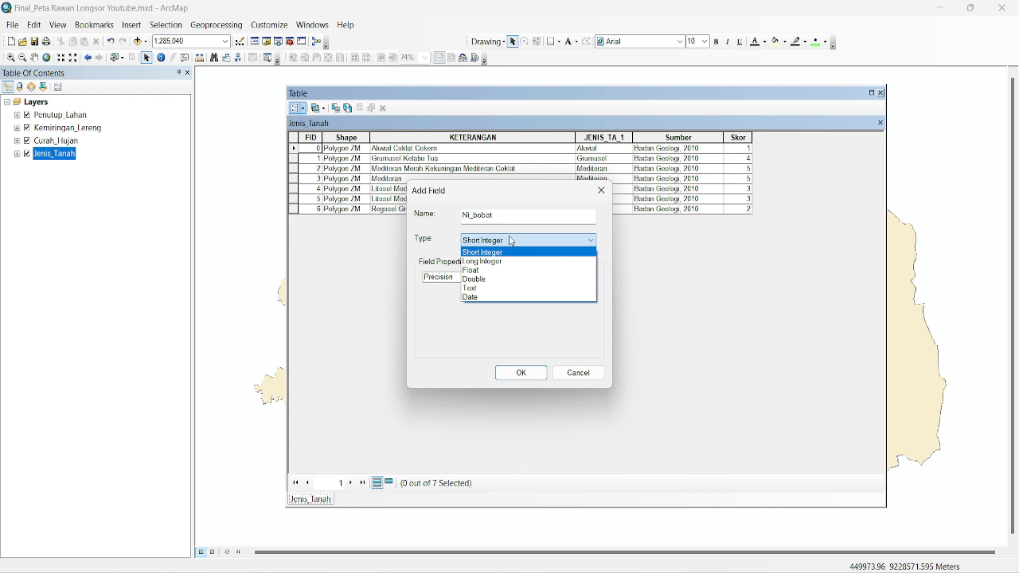
{"action": "left_click", "coordinate": [486, 280]}
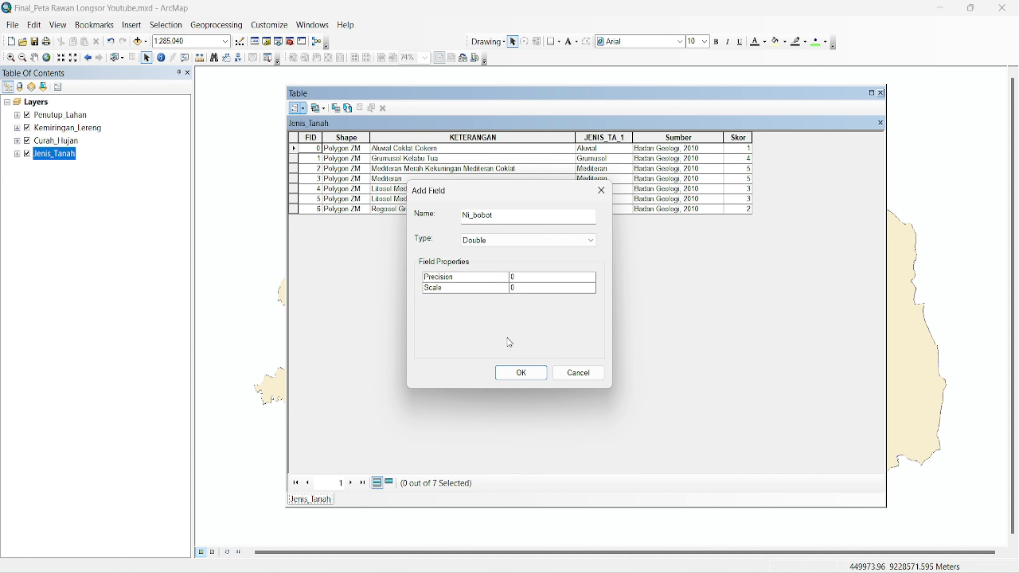
{"action": "left_click", "coordinate": [516, 373]}
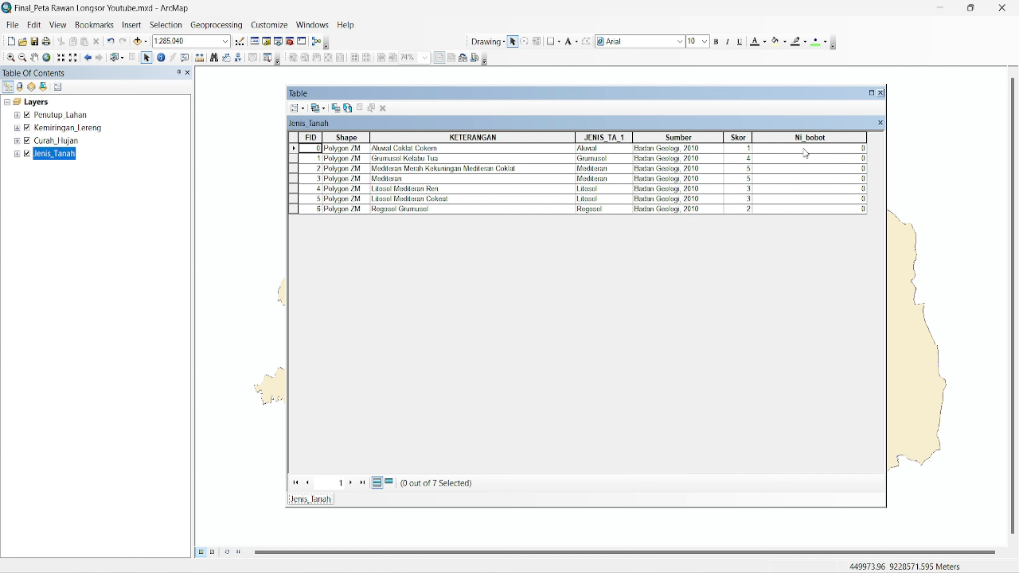
- Calculate the Ni_bobot field of the Jenis_Tanah table as 0.20 for all records
{"action": "right_click", "coordinate": [797, 137]}
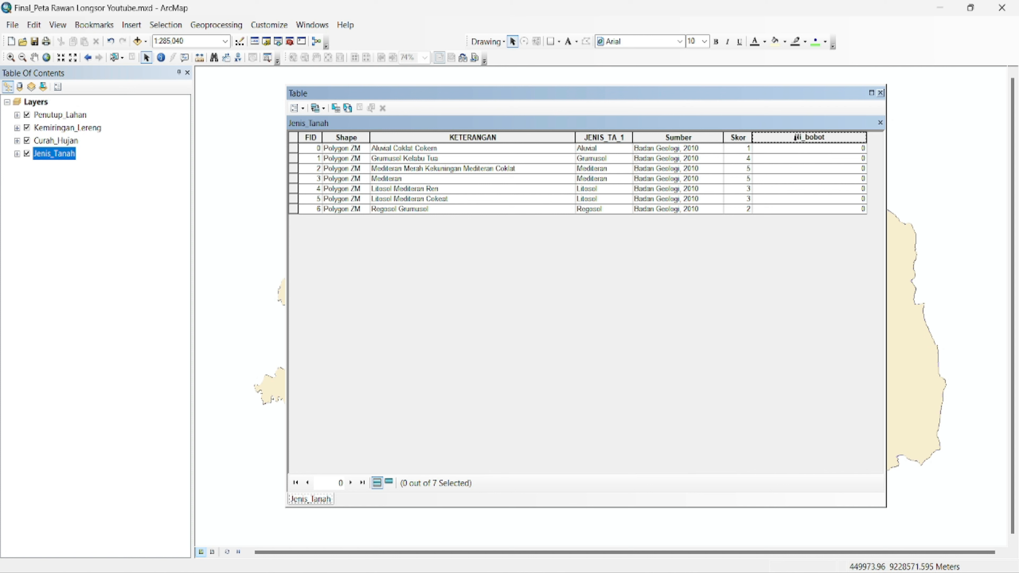
{"action": "left_click", "coordinate": [834, 225]}
{"action": "left_click", "coordinate": [438, 311]}
{"action": "type", "text": "0.20"}
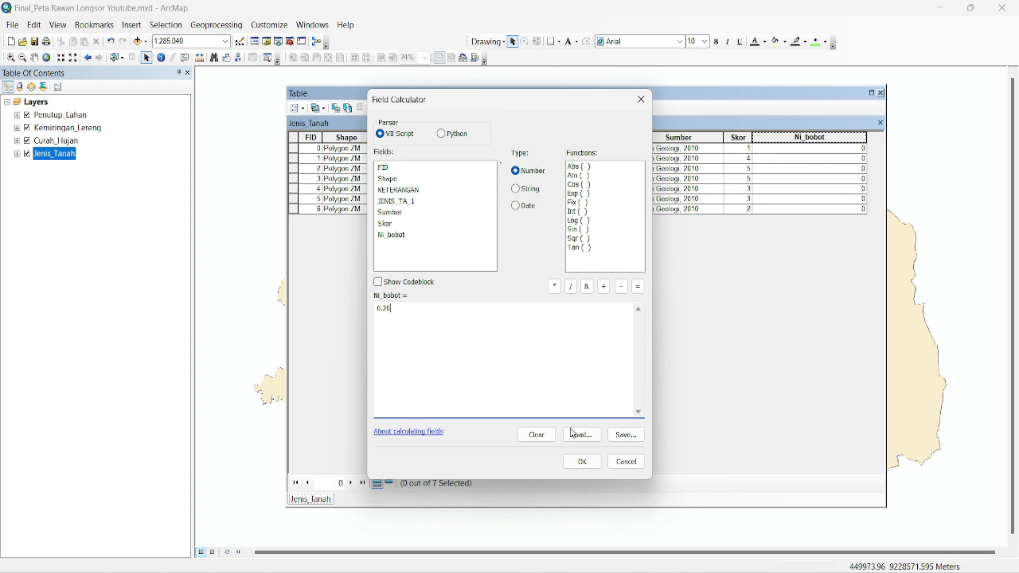
{"action": "left_click", "coordinate": [582, 461]}
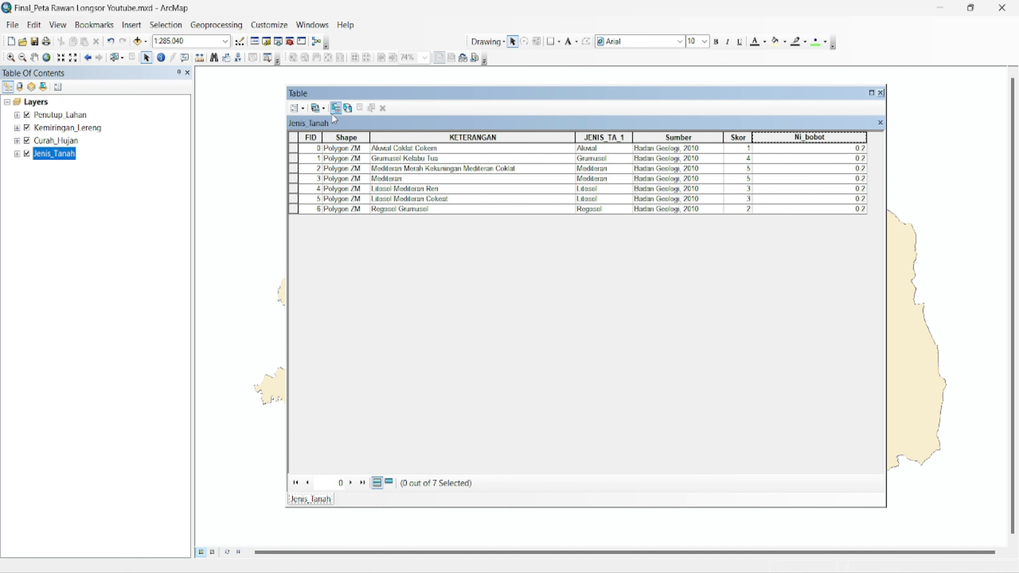
- Add a Double field named "Total_Tn" to the Jenis_Tanah table
{"action": "left_click", "coordinate": [296, 107]}
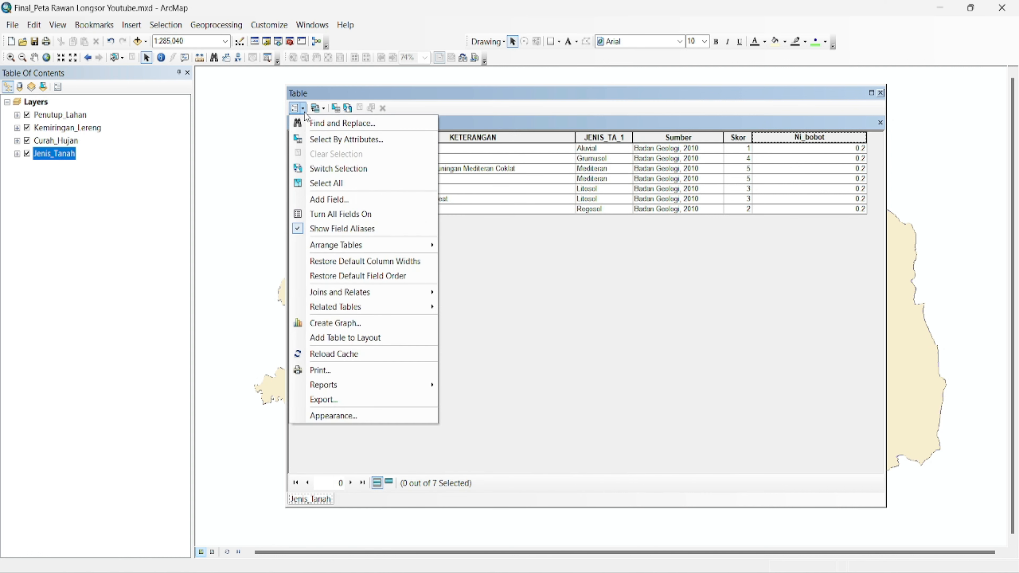
{"action": "left_click", "coordinate": [327, 200]}
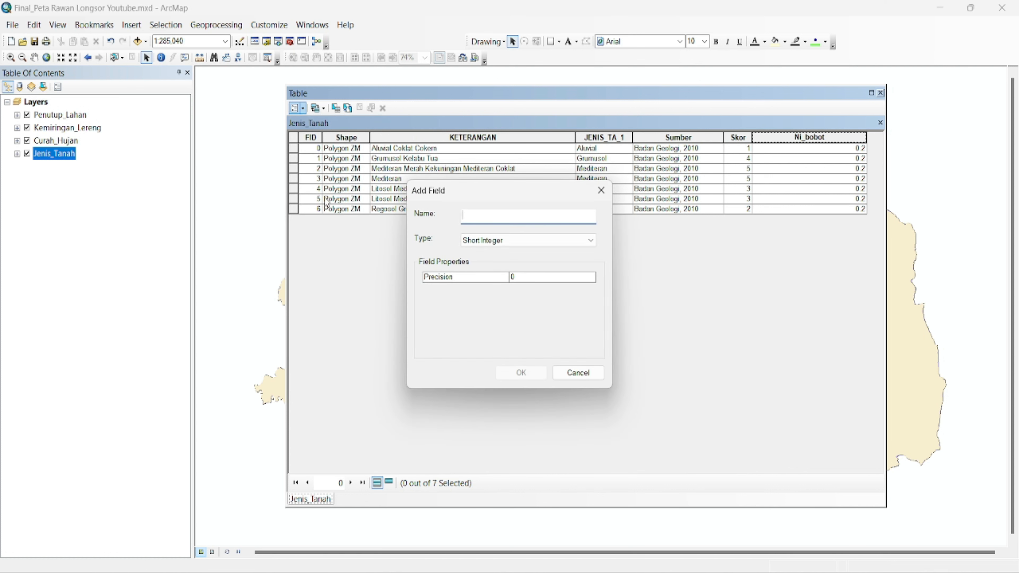
{"action": "type", "text": "Tota"}
{"action": "left_click", "coordinate": [479, 240]}
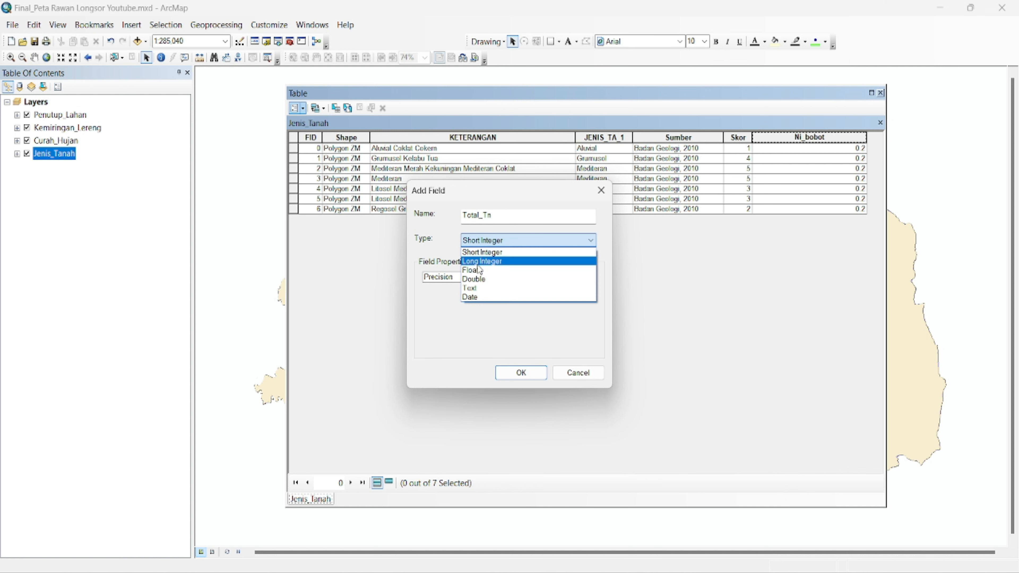
{"action": "left_click", "coordinate": [477, 282]}
{"action": "left_click", "coordinate": [516, 371]}
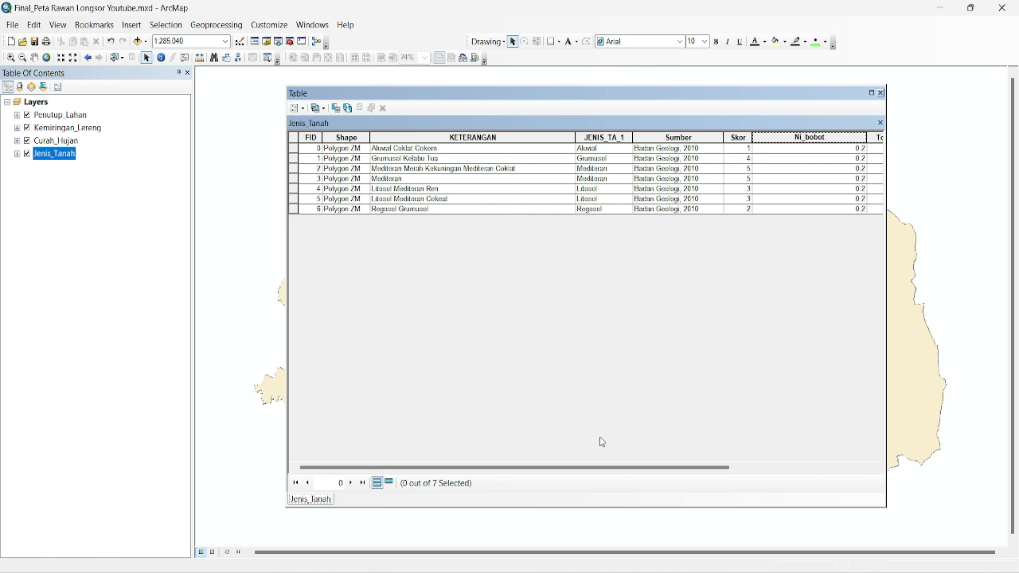
- Calculate Total_Tn with the expression [Skor] * [Ni_bobot] and close the Jenis_Tanah table
{"action": "left_click_drag", "start_coordinate": [539, 469], "coordinate": [776, 452]}
{"action": "left_click", "coordinate": [829, 138]}
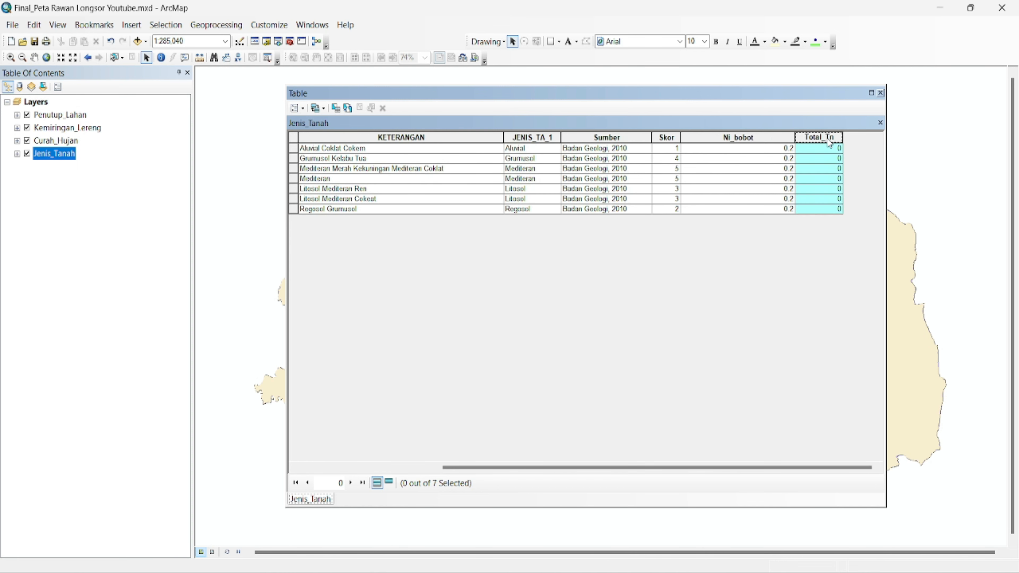
{"action": "right_click", "coordinate": [829, 143]}
{"action": "left_click", "coordinate": [842, 221]}
{"action": "left_click", "coordinate": [403, 308]}
{"action": "key", "text": "BackSpace"}
{"action": "key", "text": "BackSpace"}
{"action": "key", "text": "BackSpace"}
{"action": "key", "text": "BackSpace"}
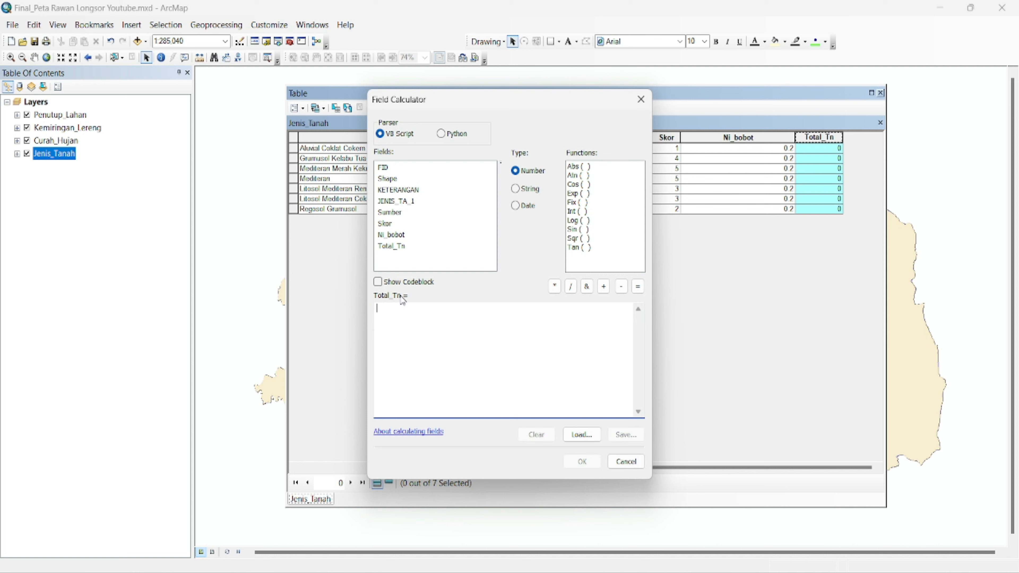
{"action": "double_click", "coordinate": [385, 224]}
{"action": "left_click", "coordinate": [555, 286]}
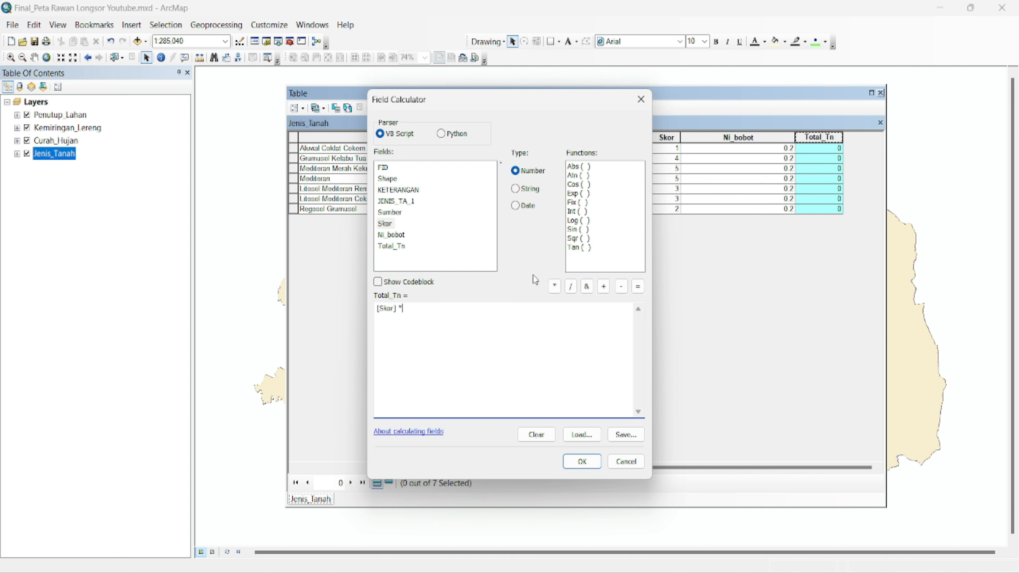
{"action": "double_click", "coordinate": [399, 236]}
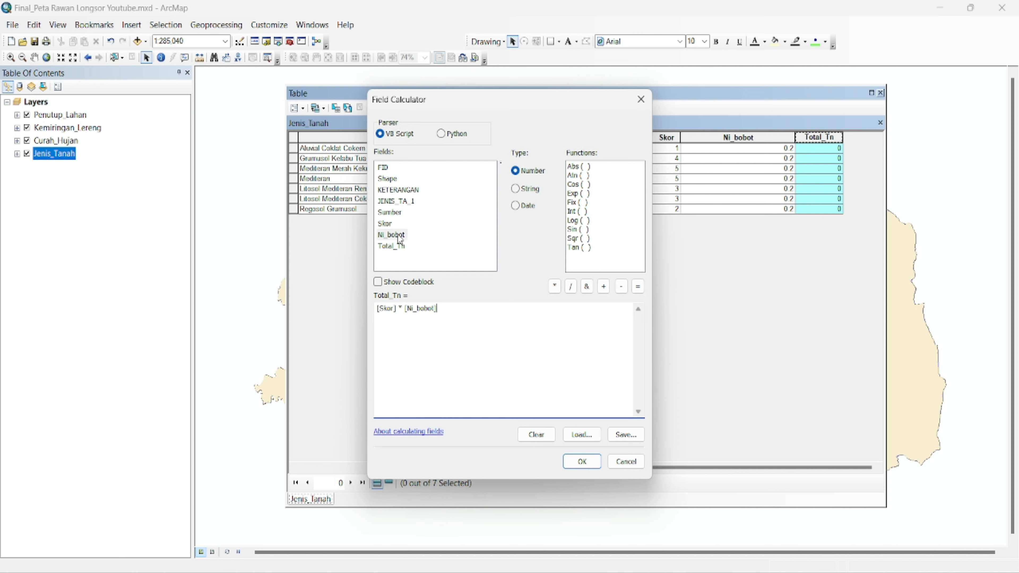
{"action": "left_click", "coordinate": [581, 463]}
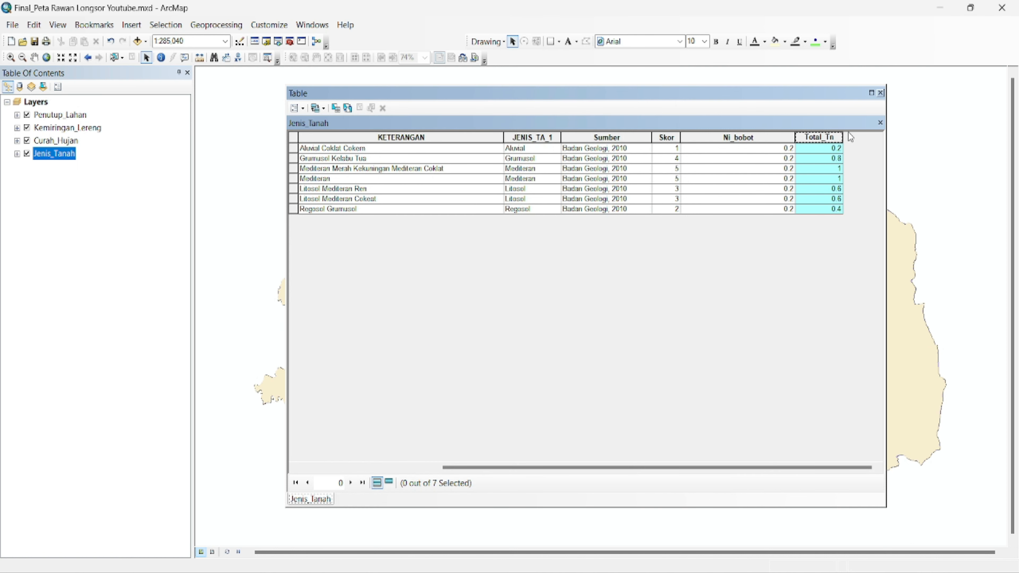
{"action": "left_click", "coordinate": [881, 93]}
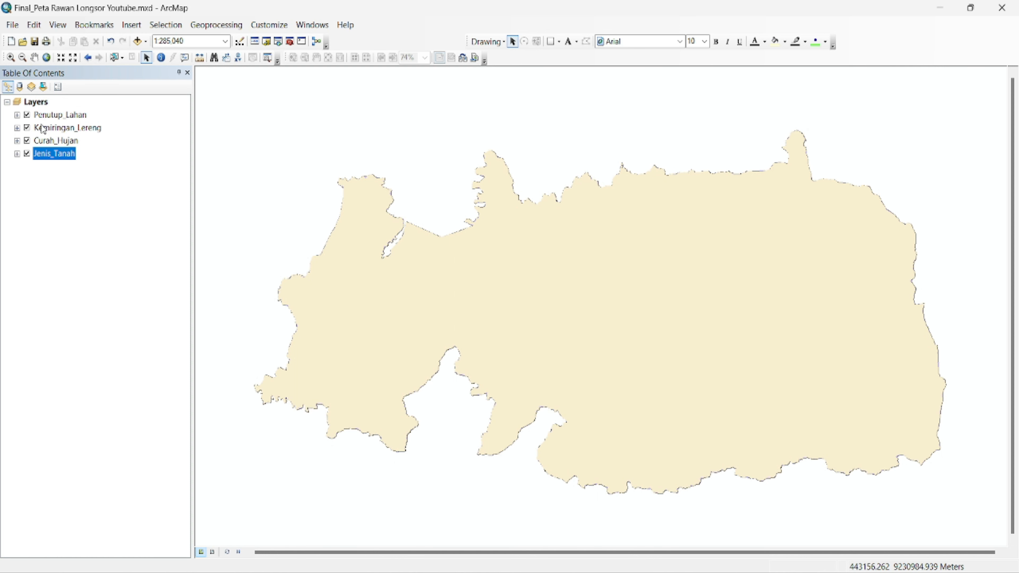
- Start the Intersect tool with Penutup_Lahan, Kemiringan_Lereng, Curah_Hujan and Jenis_Tanah as input features
{"action": "left_click", "coordinate": [27, 114]}
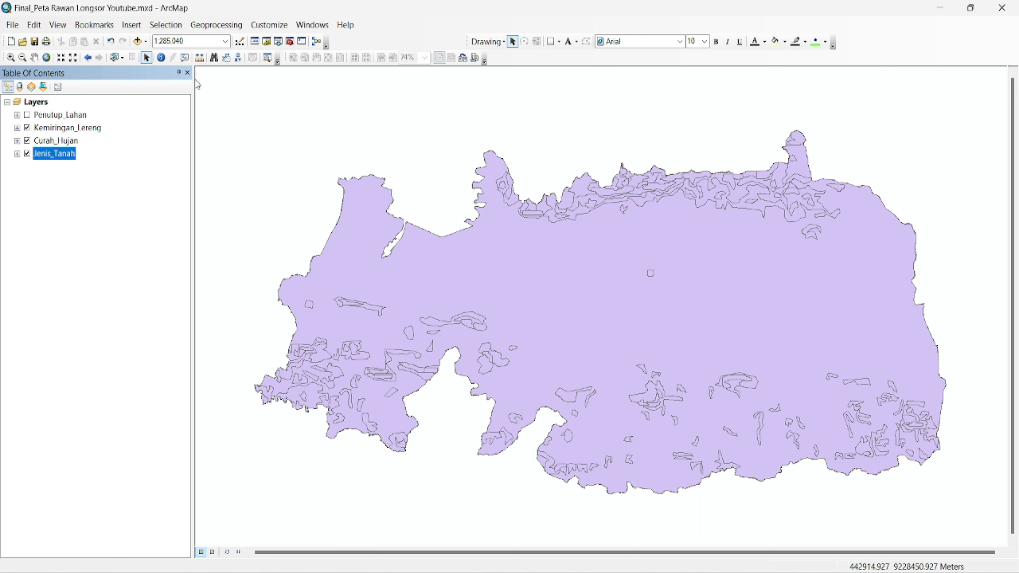
{"action": "left_click", "coordinate": [216, 25]}
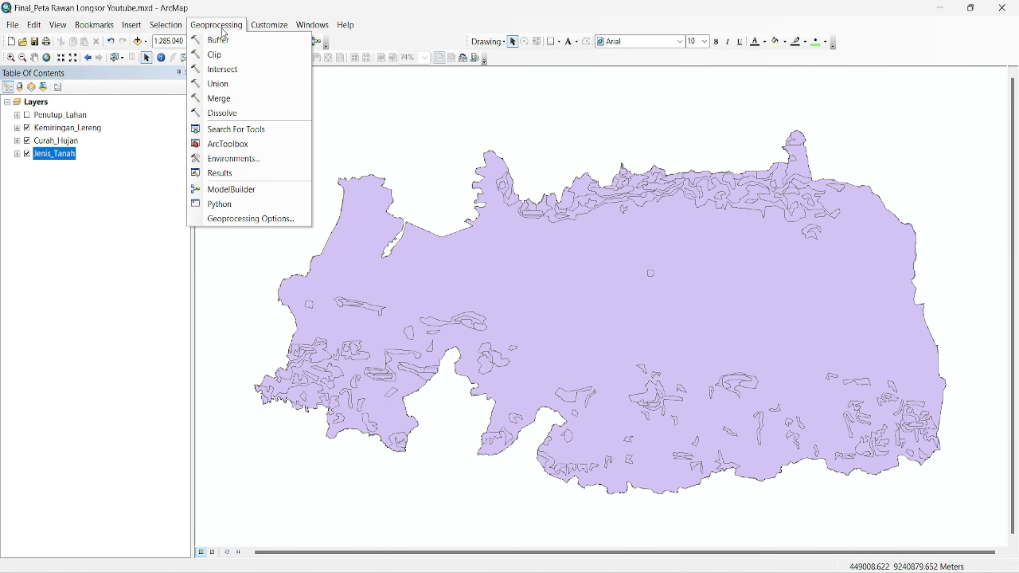
{"action": "left_click", "coordinate": [223, 70]}
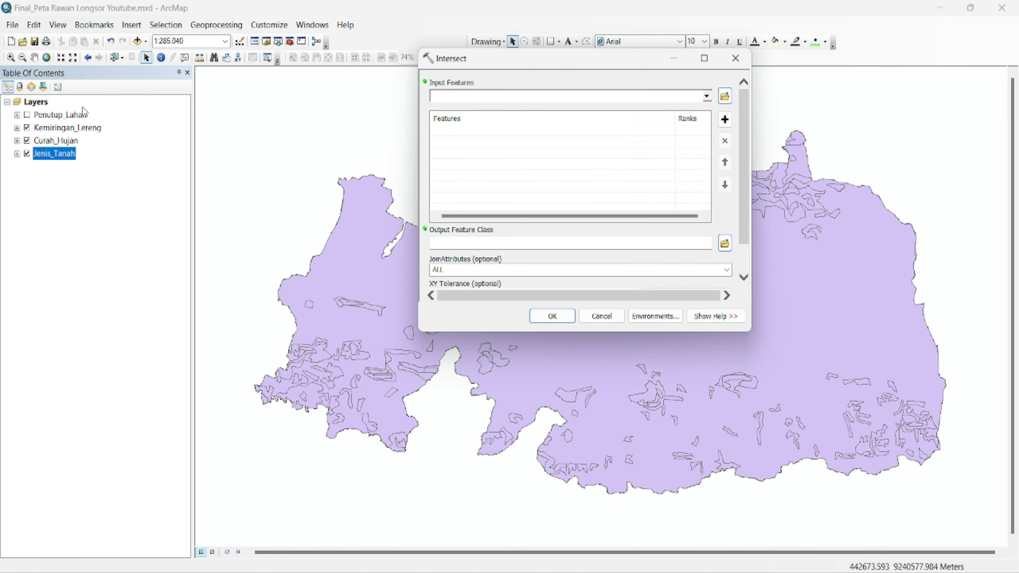
{"action": "left_click", "coordinate": [26, 115]}
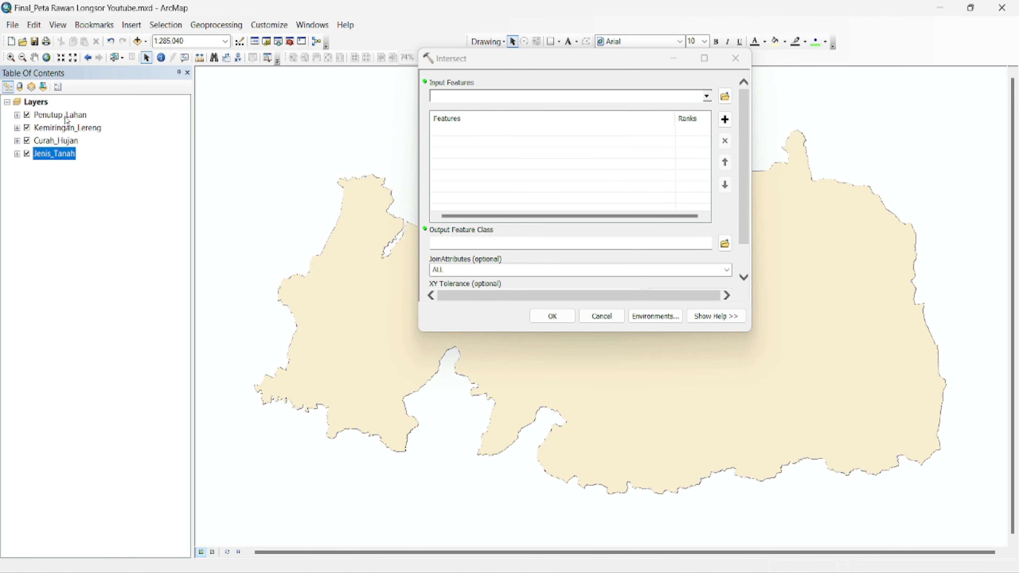
{"action": "left_click", "coordinate": [67, 120], "text": "ctrl"}
{"action": "left_click", "coordinate": [61, 130], "text": "ctrl"}
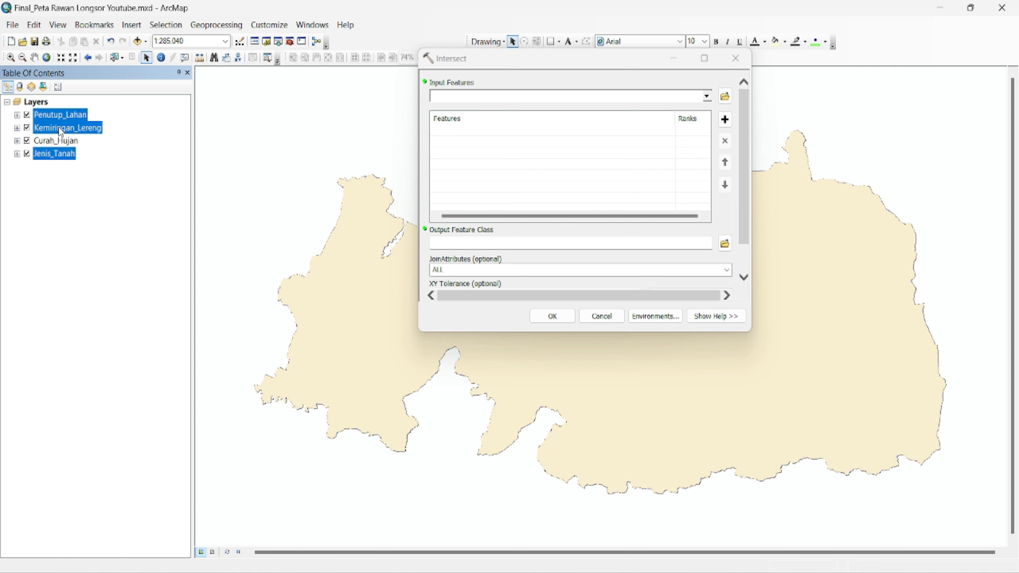
{"action": "left_click", "coordinate": [52, 142], "text": "ctrl"}
{"action": "left_click_drag", "start_coordinate": [52, 140], "coordinate": [447, 141]}
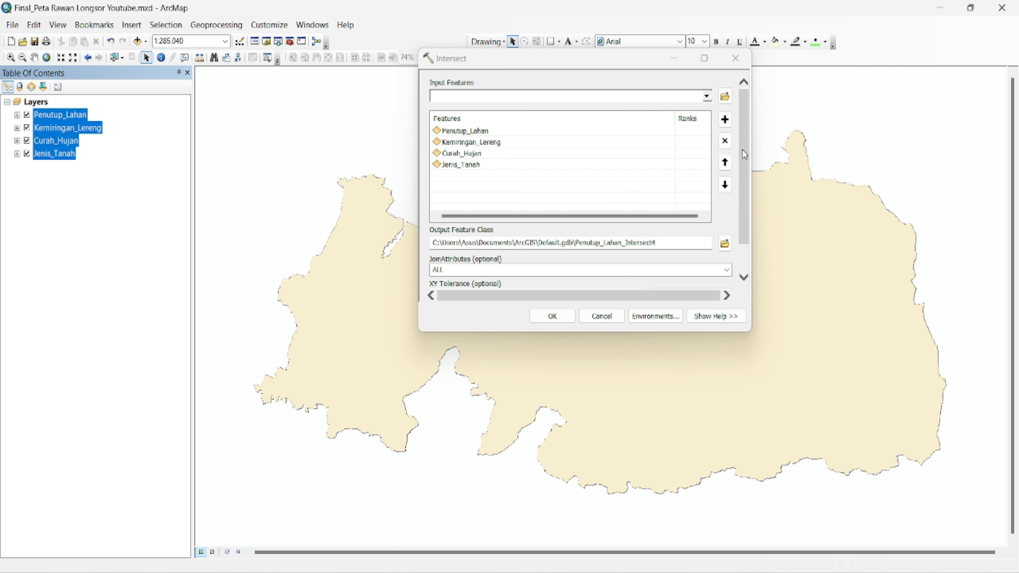
- Set the Intersect output to Longsor_1 in the Peta Longsor folder and run the tool
{"action": "left_click_drag", "start_coordinate": [746, 150], "coordinate": [745, 199]}
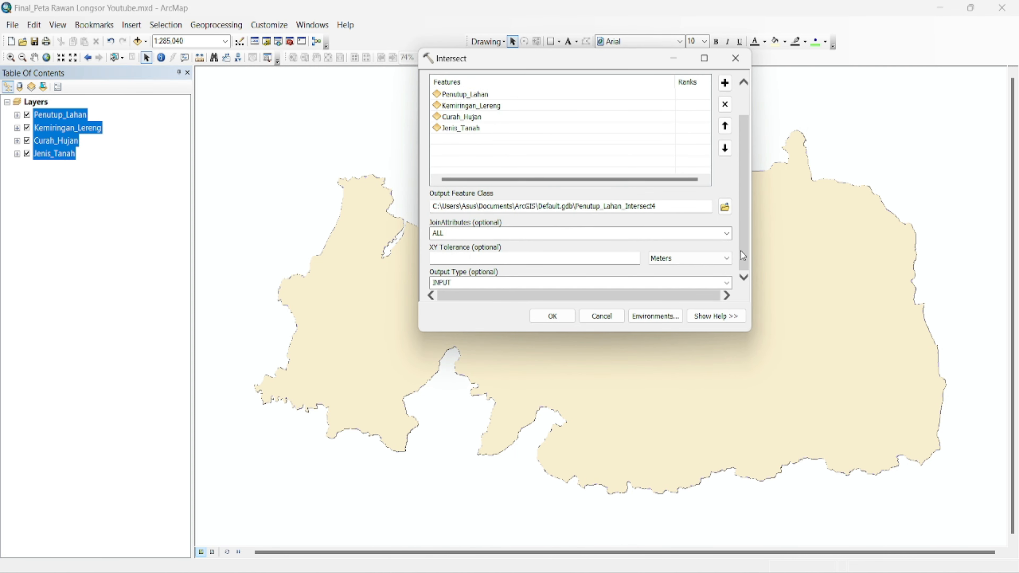
{"action": "left_click", "coordinate": [725, 207]}
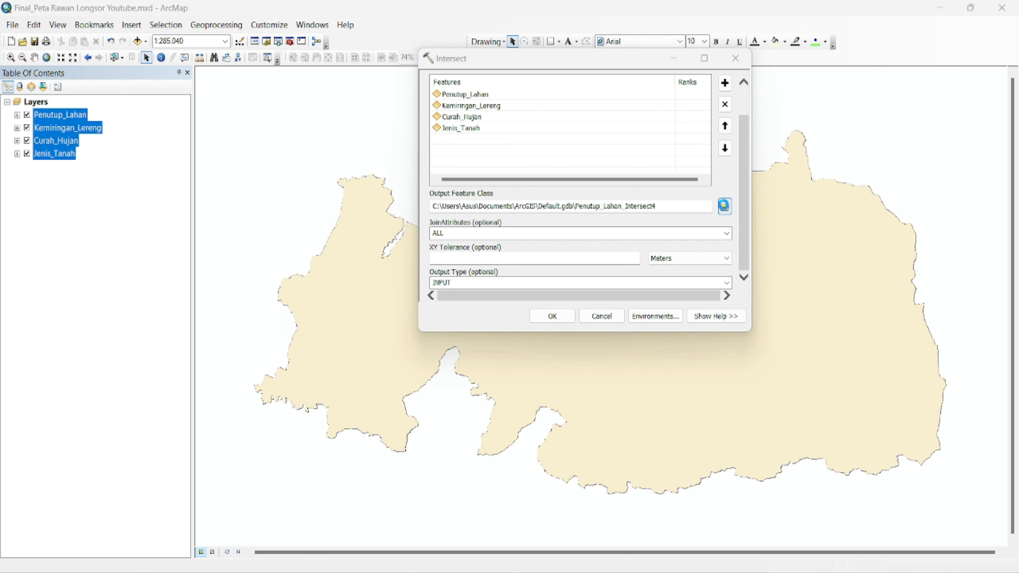
{"action": "type", "text": "Longsor_1"}
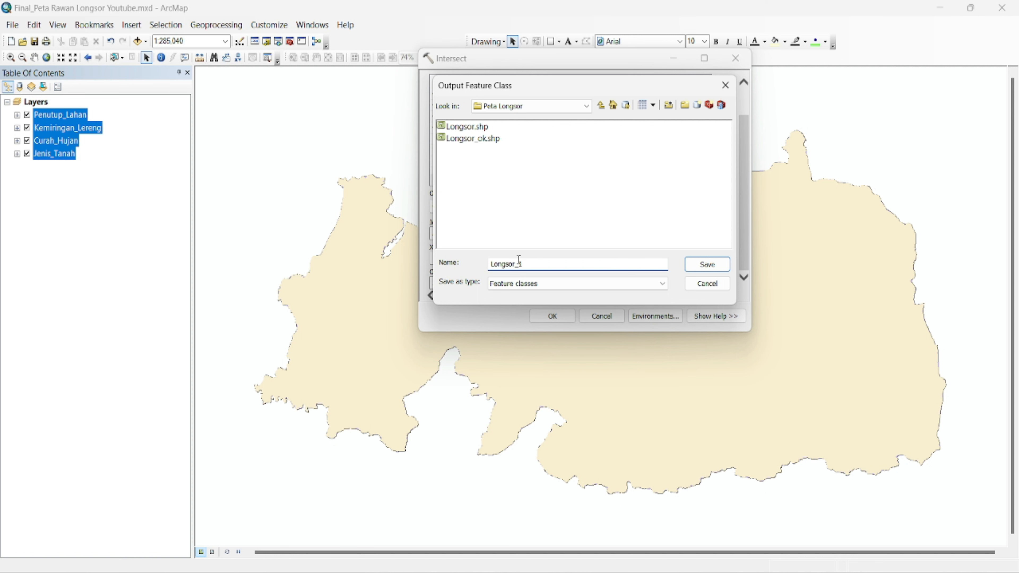
{"action": "left_click", "coordinate": [708, 264]}
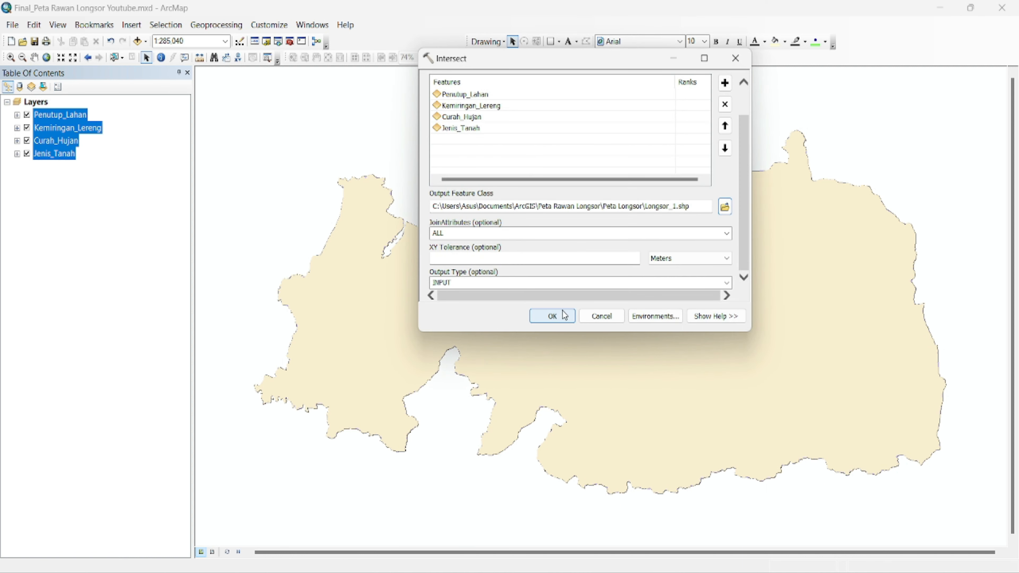
{"action": "left_click", "coordinate": [554, 317]}
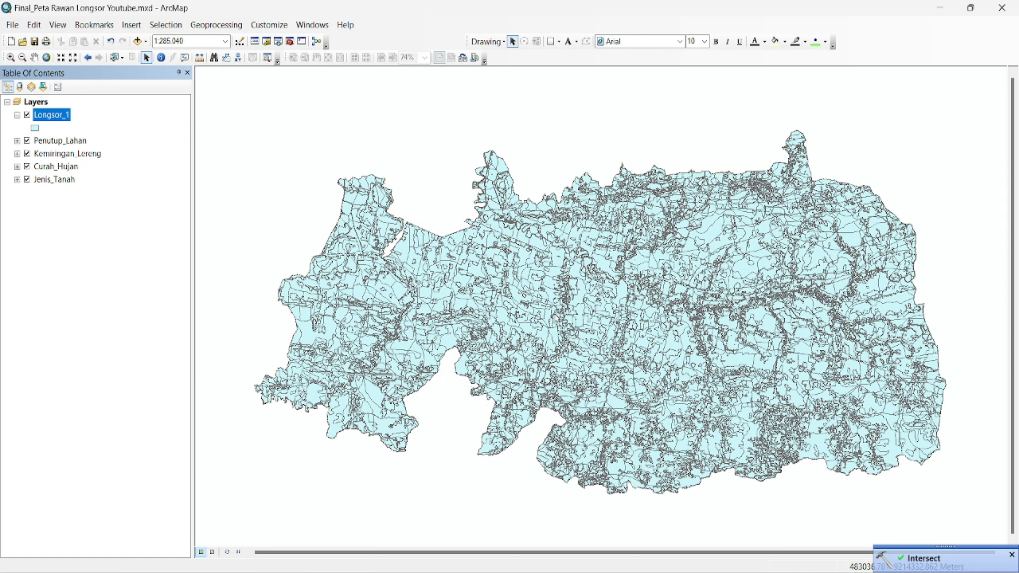
- Turn off the display of the Penutup_Lahan, Kemiringan_Lereng, Curah_Hujan and Jenis_Tanah layers
{"action": "left_click", "coordinate": [27, 141]}
{"action": "left_click", "coordinate": [27, 154]}
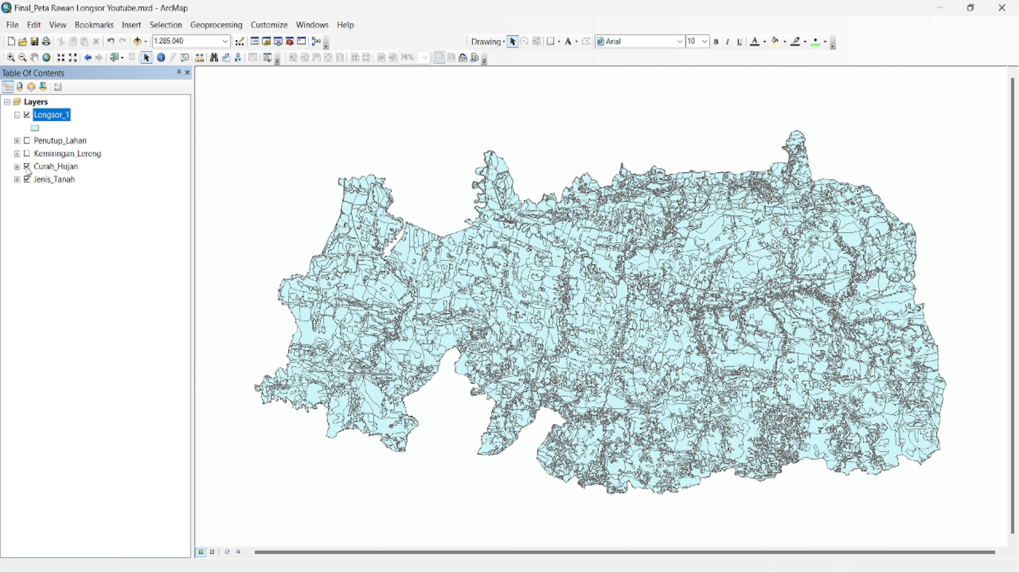
{"action": "left_click", "coordinate": [27, 180]}
- Examine the fields in the attribute table of the Longsor_1 layer and close the table
{"action": "right_click", "coordinate": [51, 116]}
{"action": "left_click", "coordinate": [86, 153]}
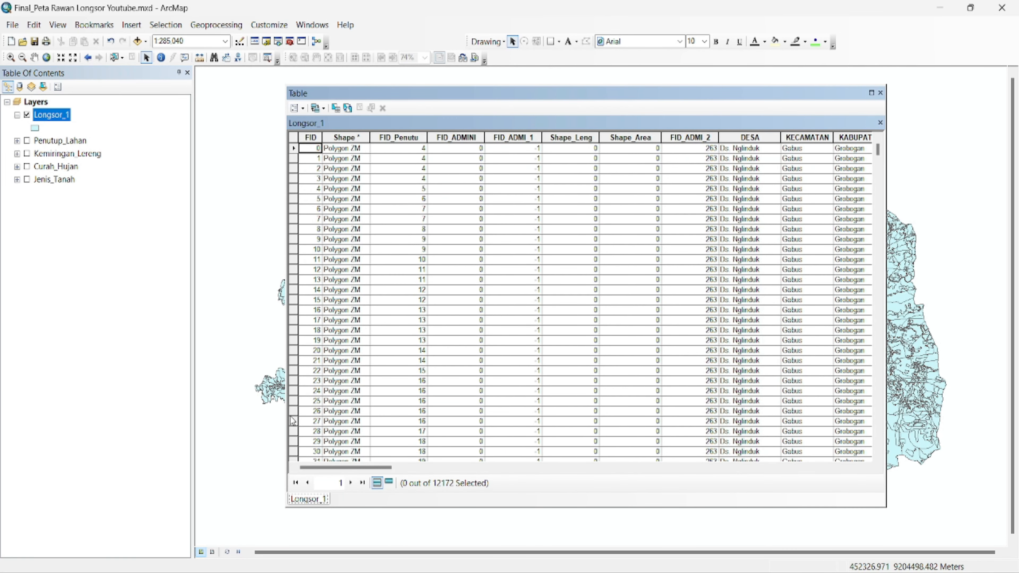
{"action": "left_click_drag", "start_coordinate": [322, 466], "coordinate": [424, 470]}
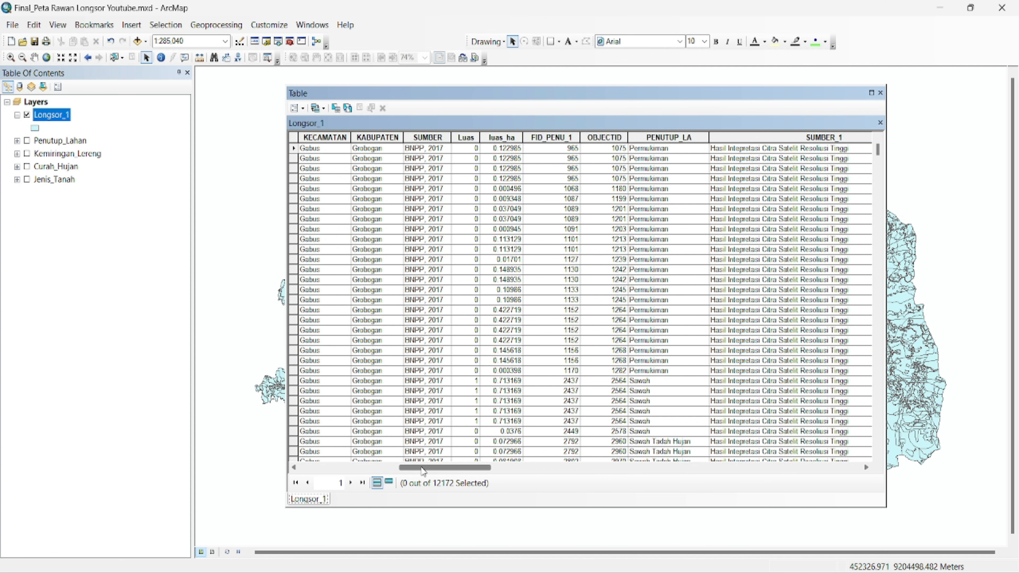
{"action": "left_click_drag", "start_coordinate": [424, 471], "coordinate": [313, 464]}
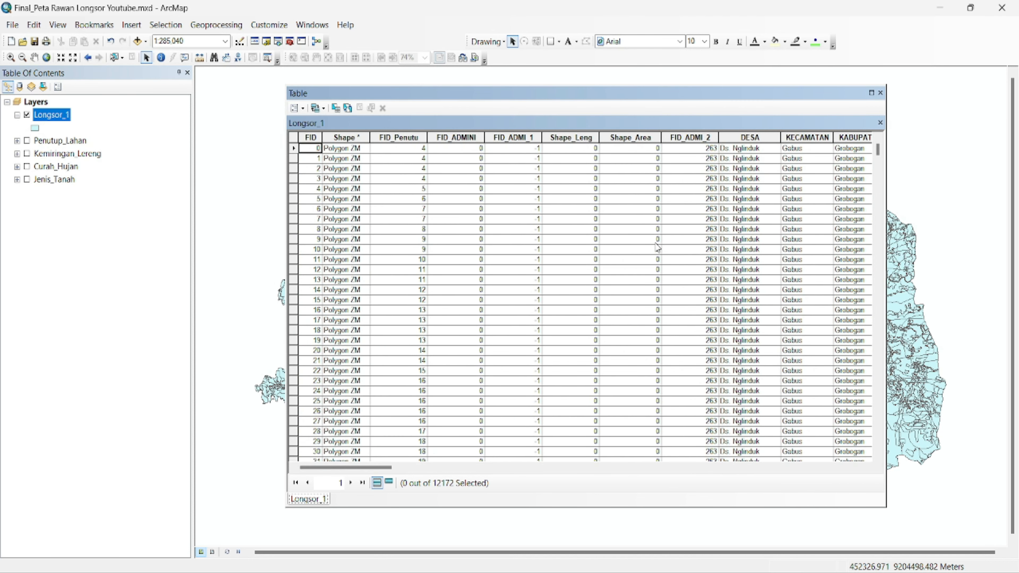
{"action": "left_click", "coordinate": [881, 93]}
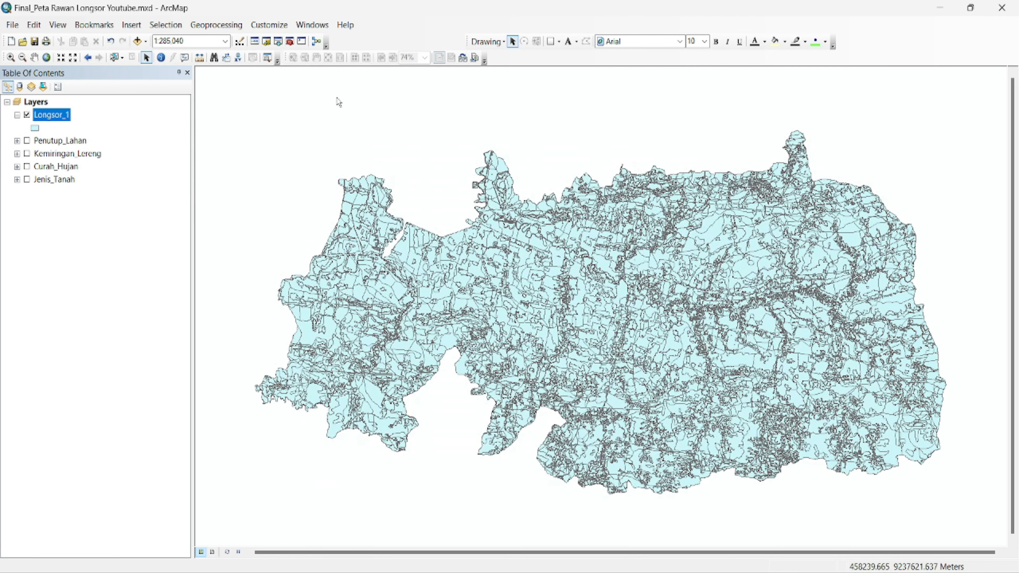
- Open the Dissolve tool and set Longsor_1 as its input features
{"action": "left_click", "coordinate": [222, 31]}
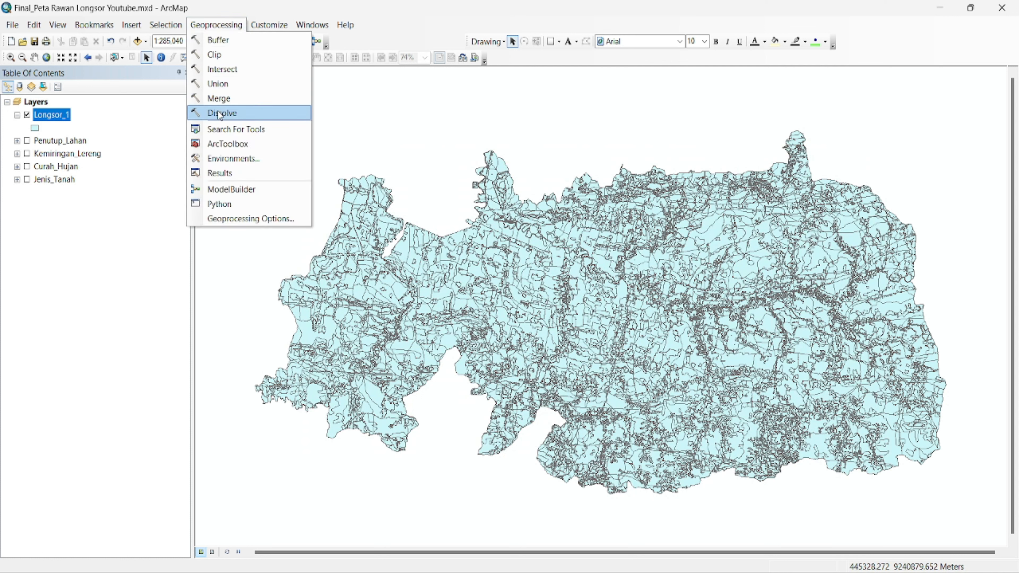
{"action": "left_click", "coordinate": [220, 113]}
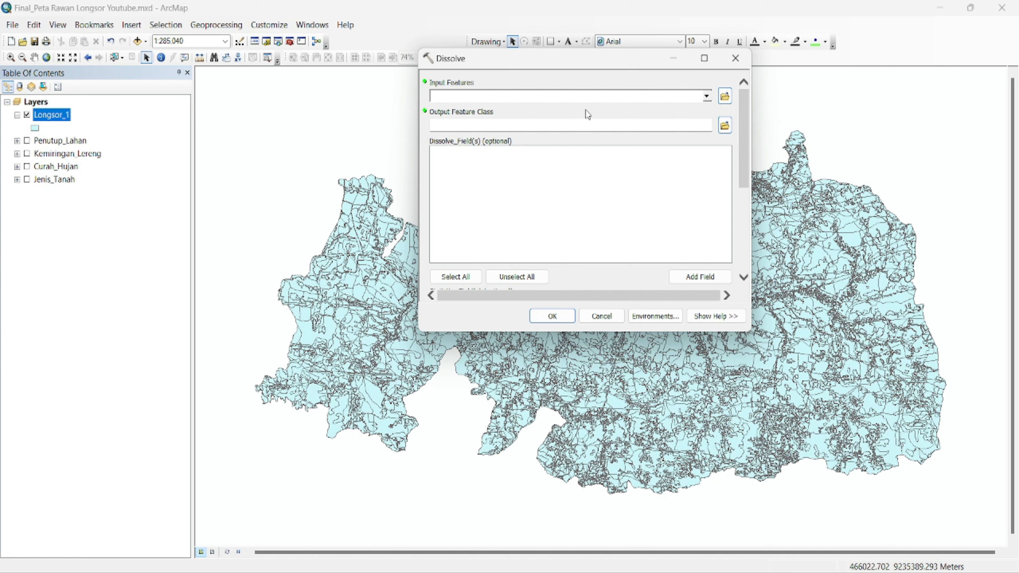
{"action": "left_click", "coordinate": [708, 99]}
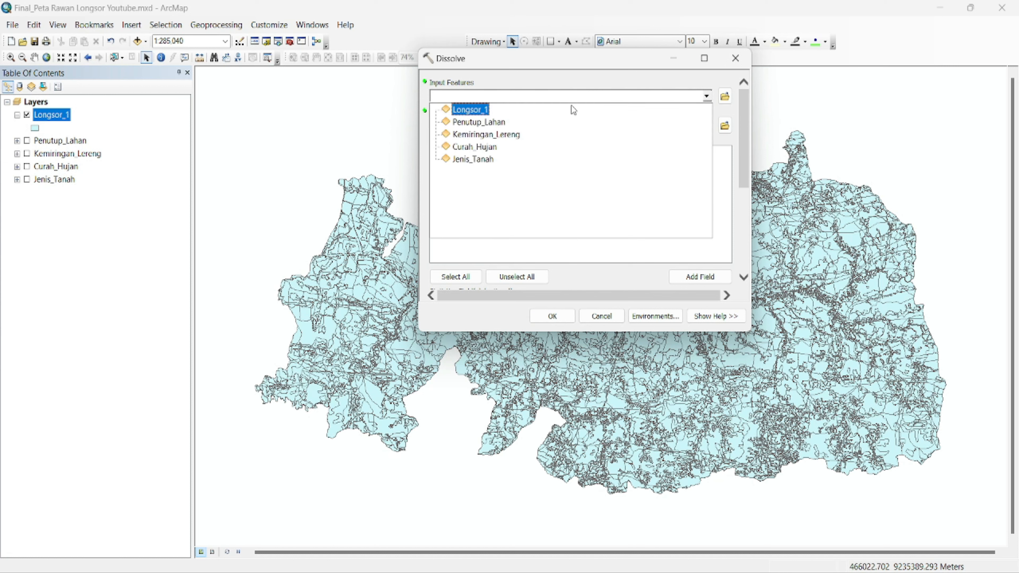
{"action": "left_click", "coordinate": [479, 112]}
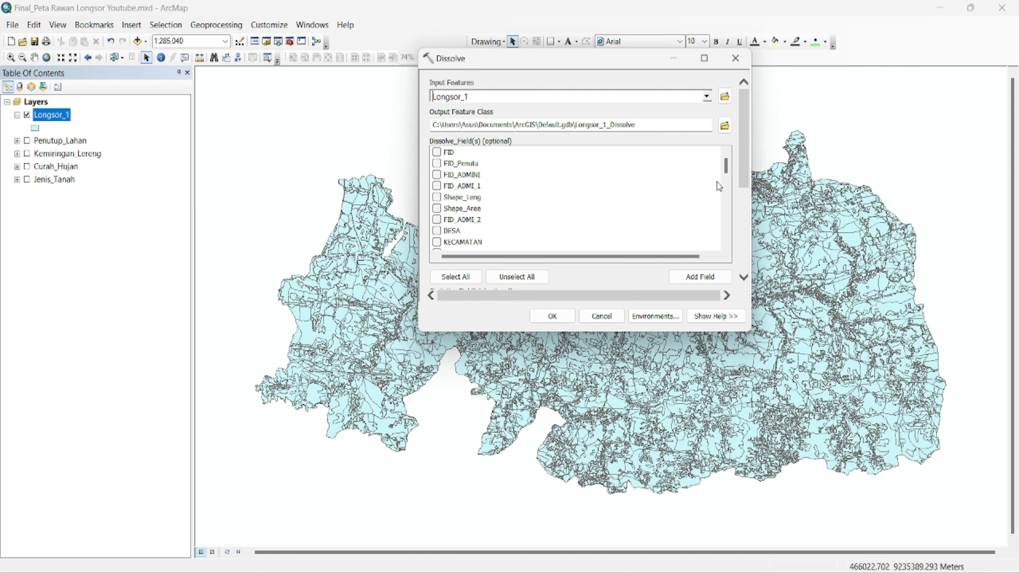
- Choose Total_Tn, Total_CH, Total_PL and Total_Lrg as the dissolve fields
{"action": "left_click_drag", "start_coordinate": [727, 169], "coordinate": [721, 245]}
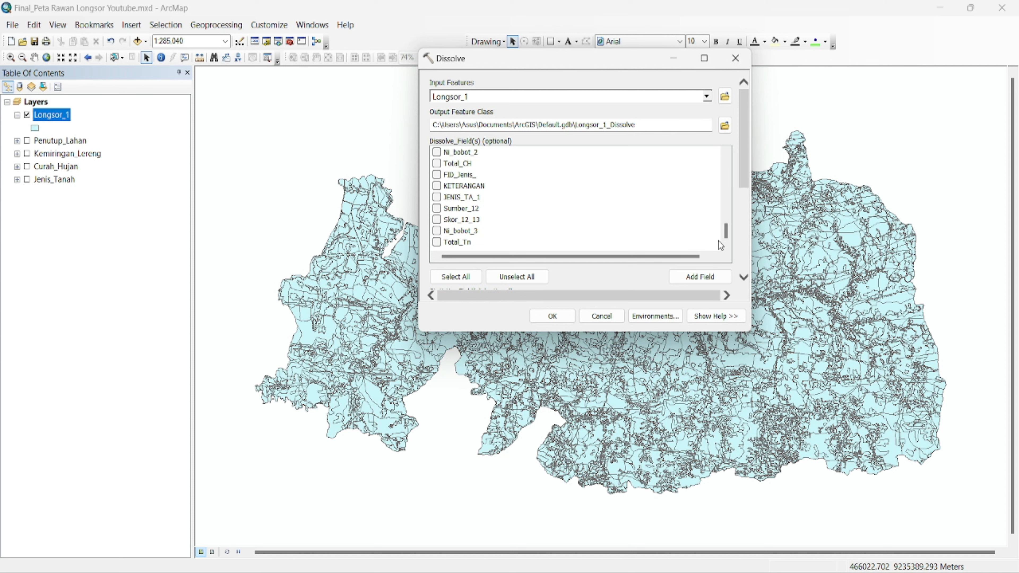
{"action": "left_click", "coordinate": [437, 243]}
{"action": "left_click", "coordinate": [436, 163]}
{"action": "scroll", "coordinate": [695, 214], "scroll_direction": "up", "scroll_amount": 5}
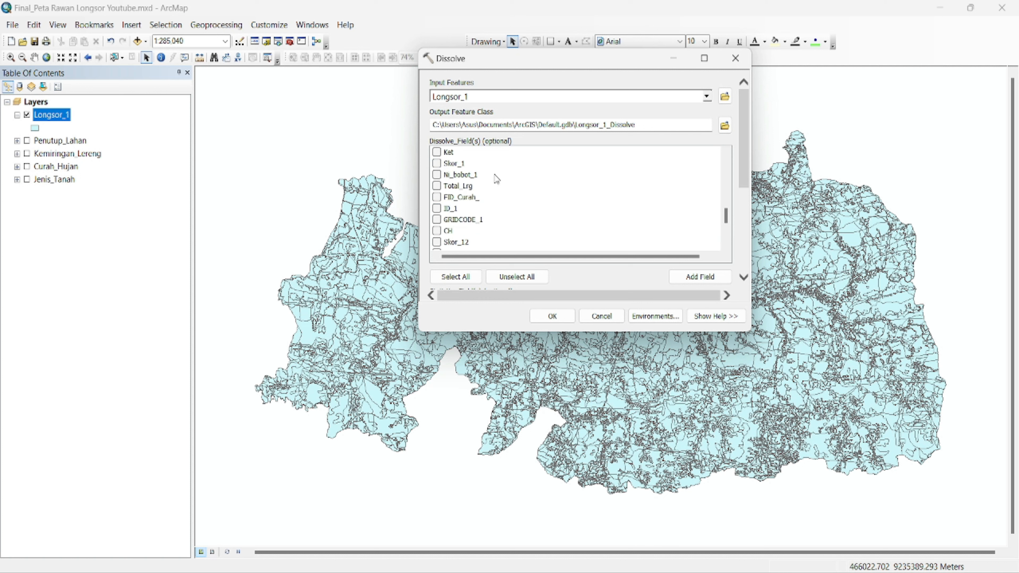
{"action": "left_click_drag", "start_coordinate": [727, 216], "coordinate": [726, 197]}
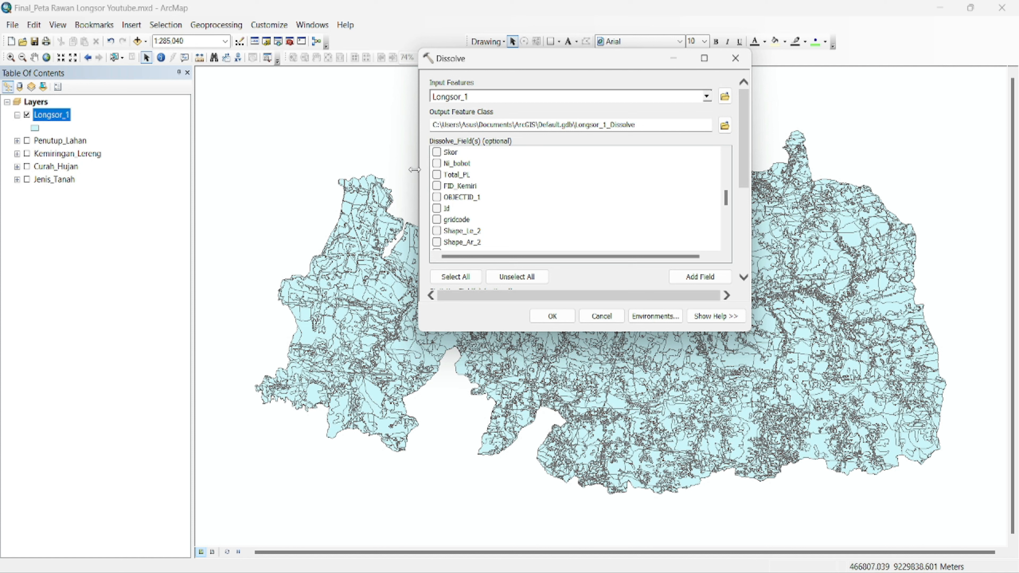
{"action": "left_click", "coordinate": [437, 174]}
{"action": "left_click_drag", "start_coordinate": [726, 198], "coordinate": [722, 219]}
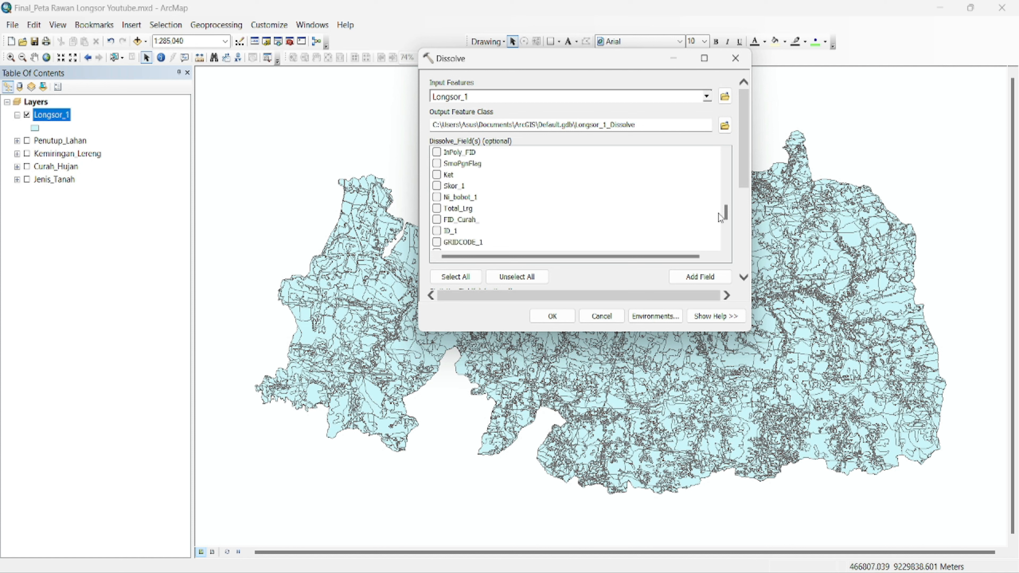
{"action": "left_click", "coordinate": [437, 208]}
{"action": "mouse_move", "coordinate": [747, 153]}
{"action": "left_mouse_down"}
{"action": "mouse_move", "coordinate": [743, 267]}
{"action": "mouse_move", "coordinate": [743, 139]}
{"action": "left_mouse_up"}
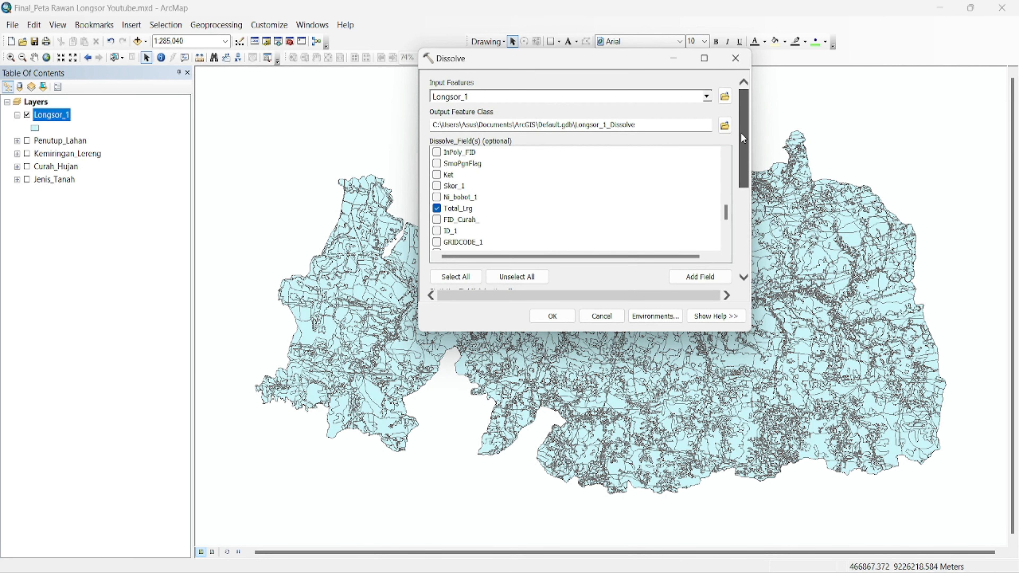
- Save the dissolve output as Longsor_ok_1 in the Peta Longsor folder and run the tool
{"action": "left_click", "coordinate": [725, 125]}
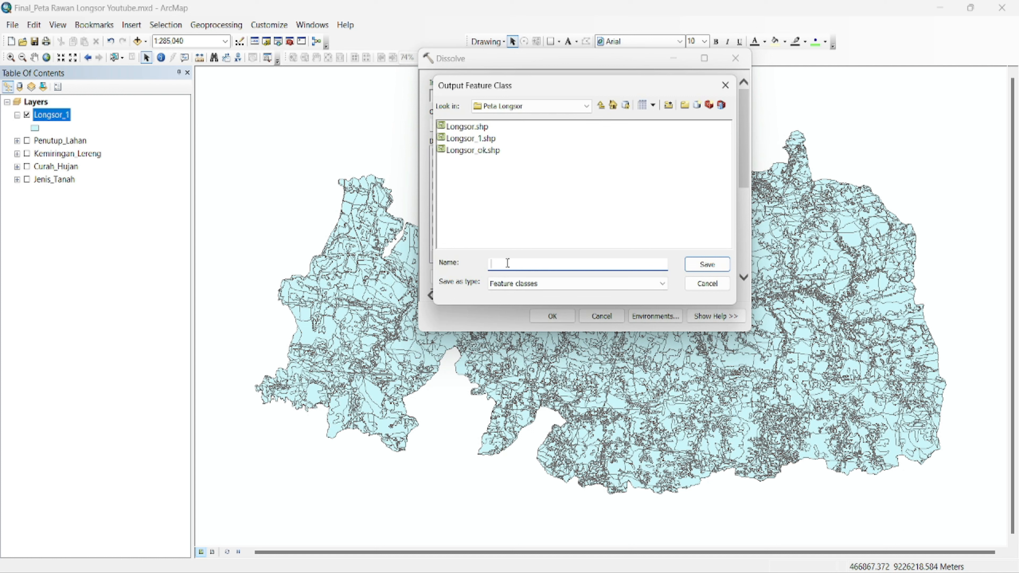
{"action": "type", "text": "Longsor_ok_1"}
{"action": "left_click", "coordinate": [701, 266]}
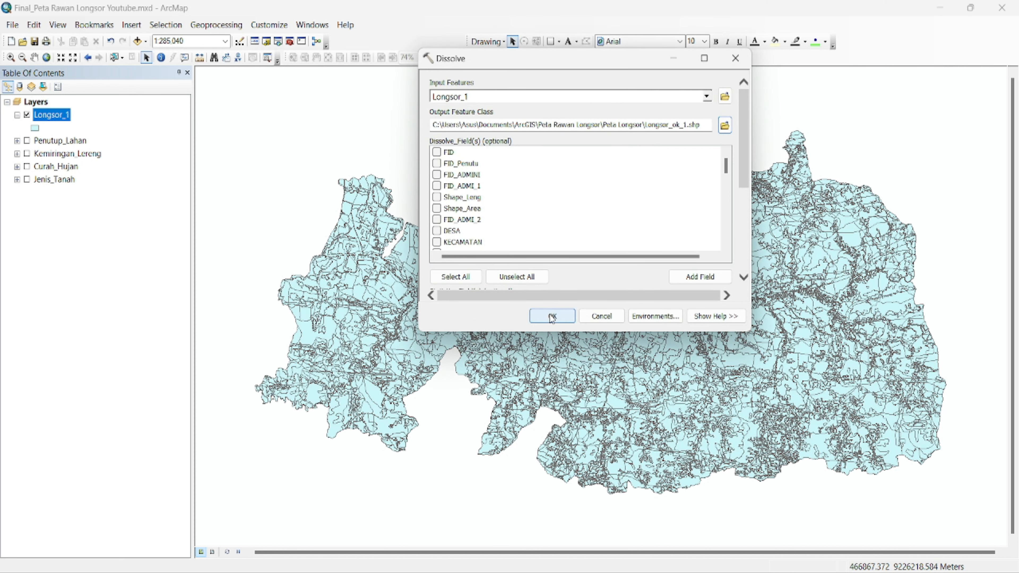
{"action": "left_click", "coordinate": [552, 317]}
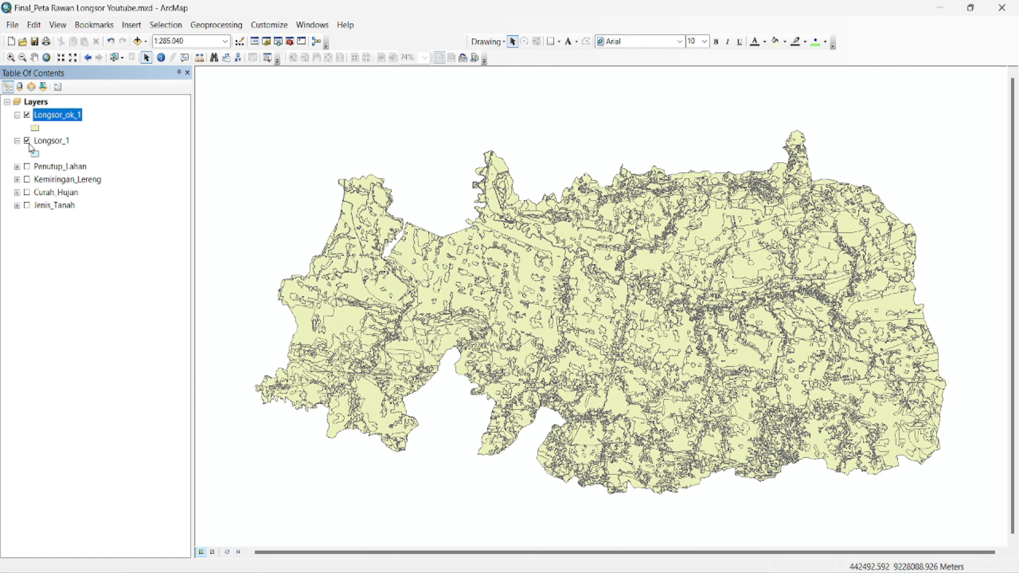
- Turn off the display of Longsor_1 and open the attribute table of the Longsor_ok_1 layer
{"action": "left_click", "coordinate": [27, 142]}
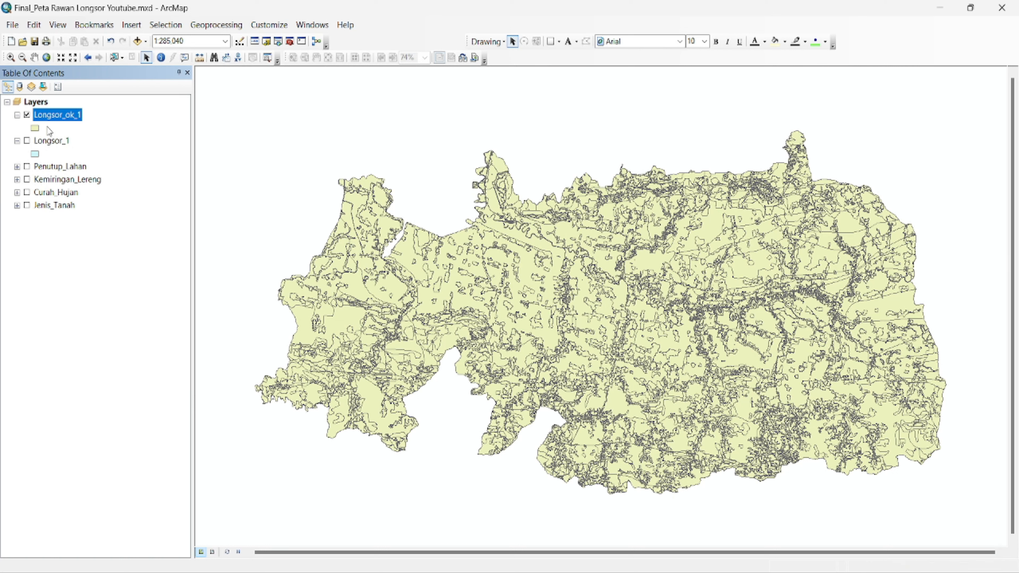
{"action": "right_click", "coordinate": [57, 116]}
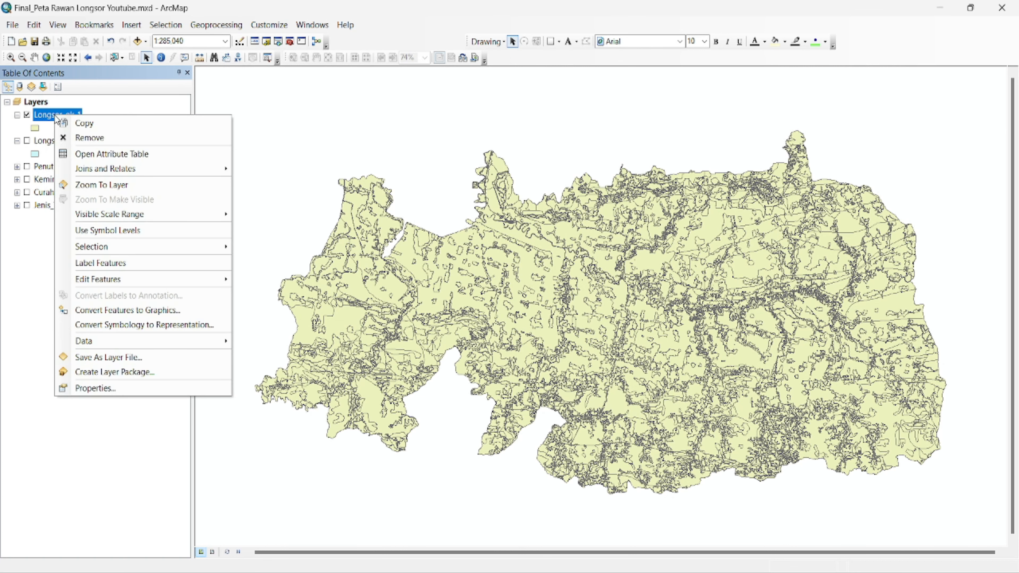
{"action": "left_click", "coordinate": [86, 154]}
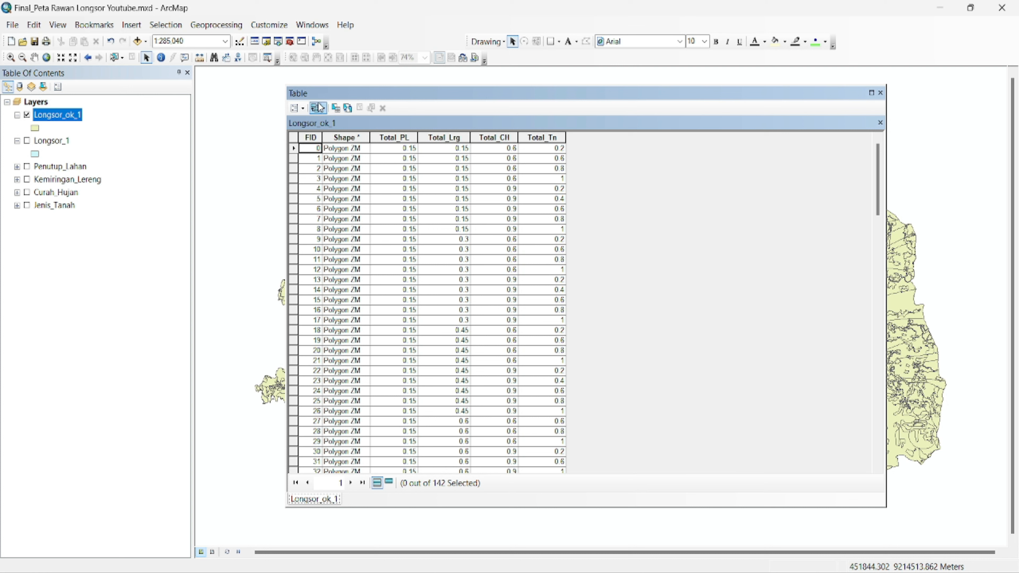
- Add a field named Nilai_Tota of type Double to the Longsor_ok_1 table
{"action": "left_click", "coordinate": [306, 109]}
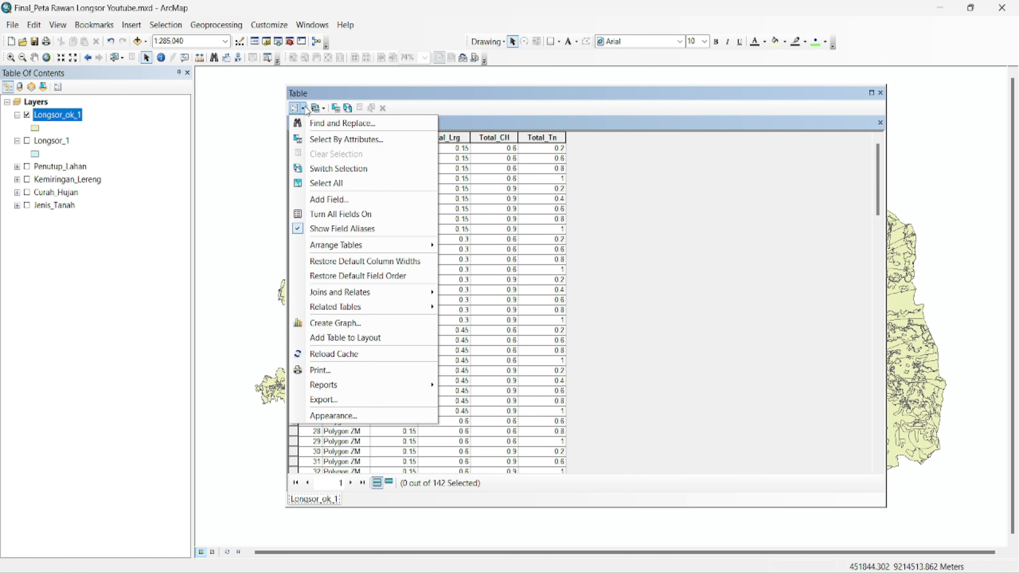
{"action": "left_click", "coordinate": [330, 202]}
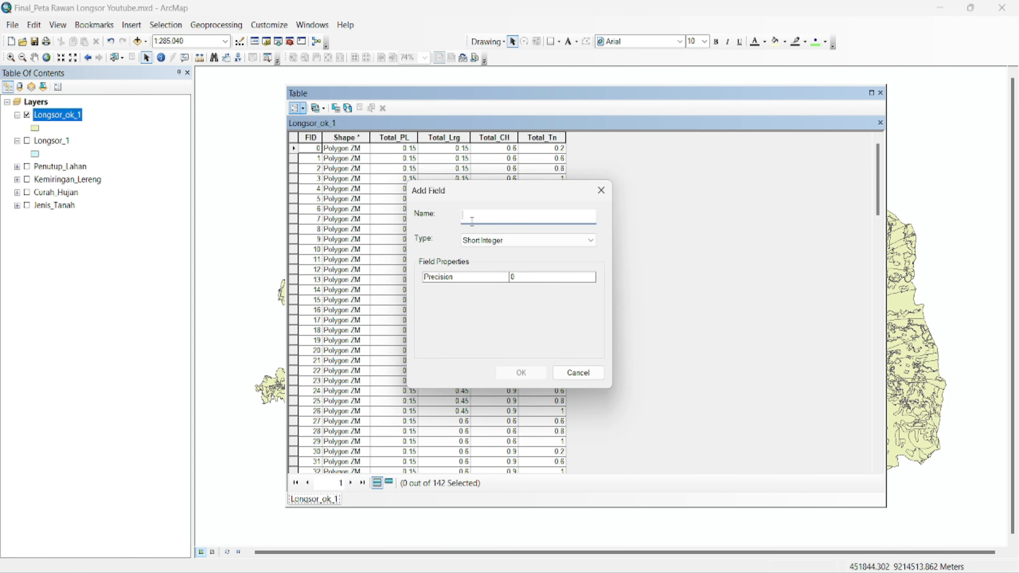
{"action": "type", "text": "Nilai_Tota"}
{"action": "left_click", "coordinate": [489, 239]}
{"action": "left_click", "coordinate": [478, 280]}
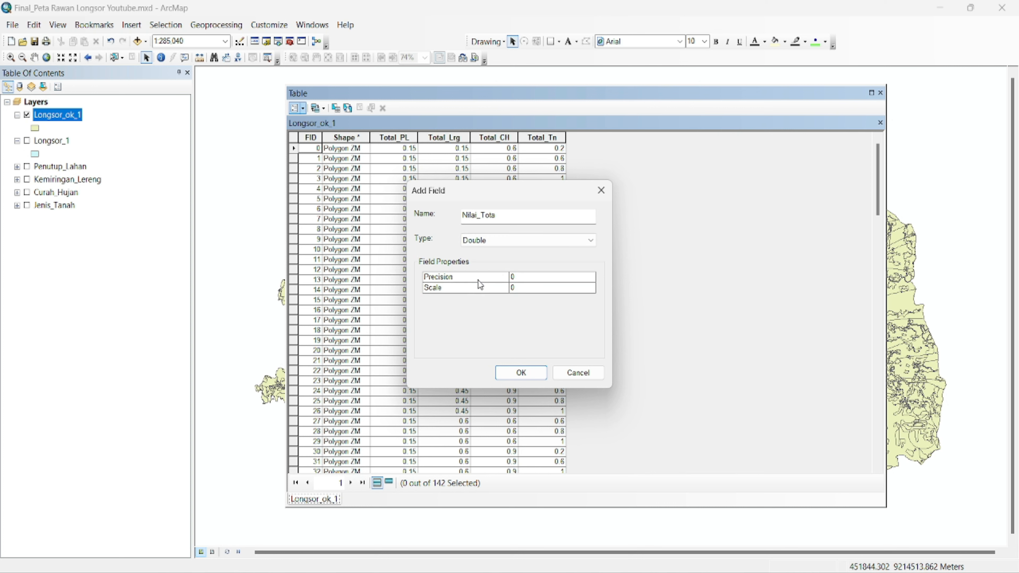
{"action": "left_click", "coordinate": [508, 374]}
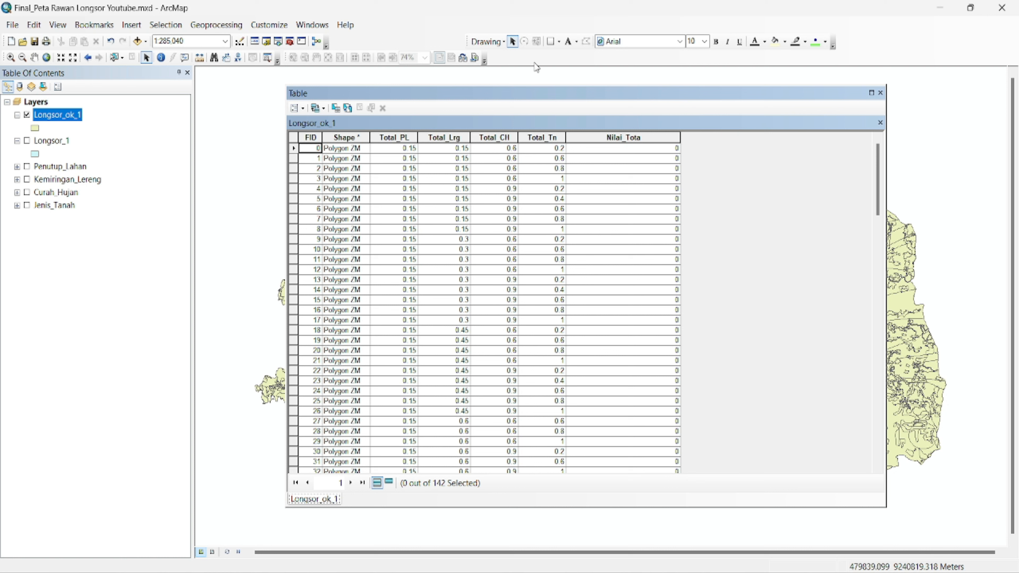
- Calculate Nilai_Tota with the Field Calculator as [Total_PL] + [Total_Lrg] + [Total_CH] + [Total_Tn]
{"action": "right_click", "coordinate": [608, 137]}
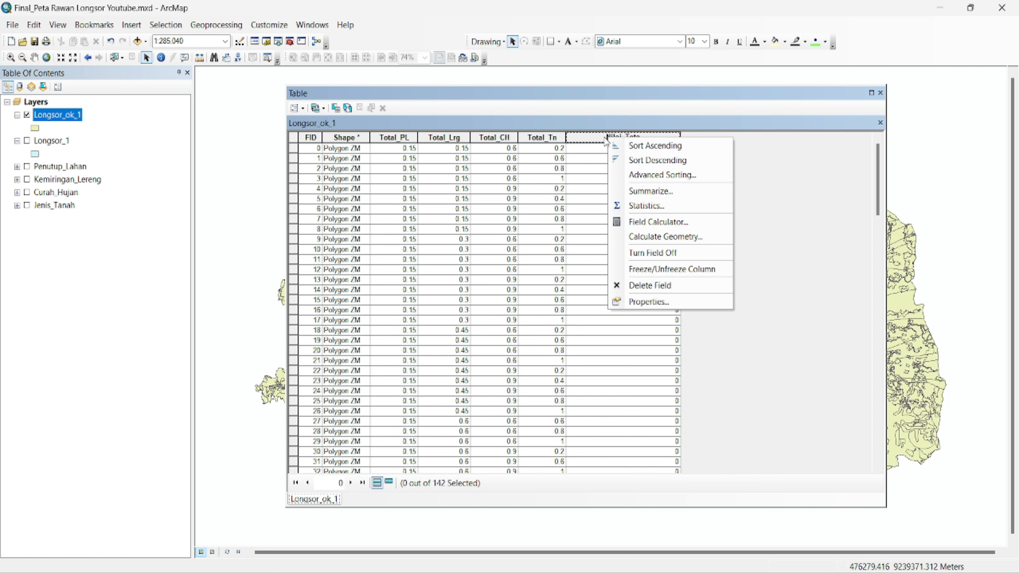
{"action": "left_click", "coordinate": [599, 137]}
{"action": "right_click", "coordinate": [599, 137]}
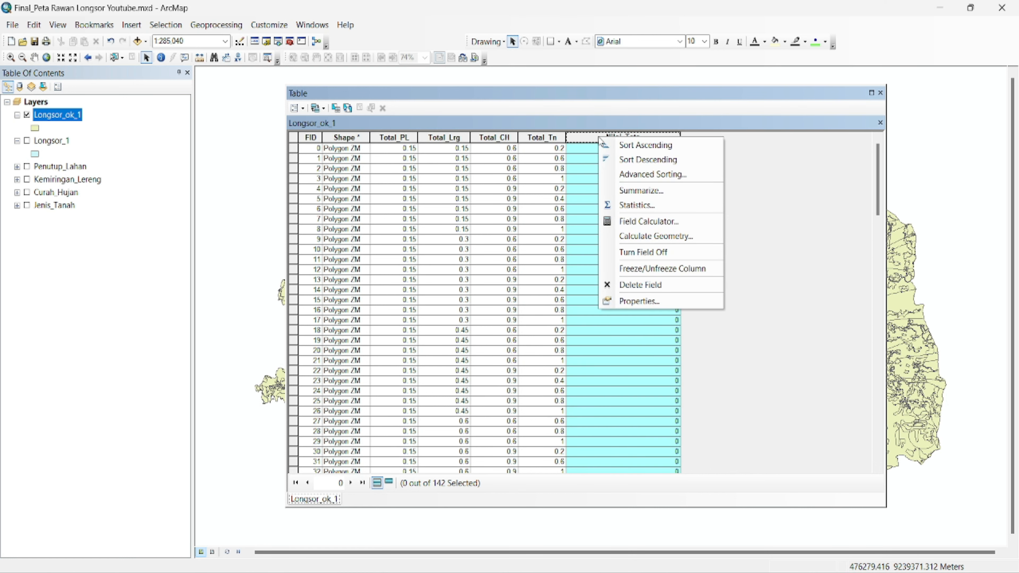
{"action": "left_click", "coordinate": [634, 222]}
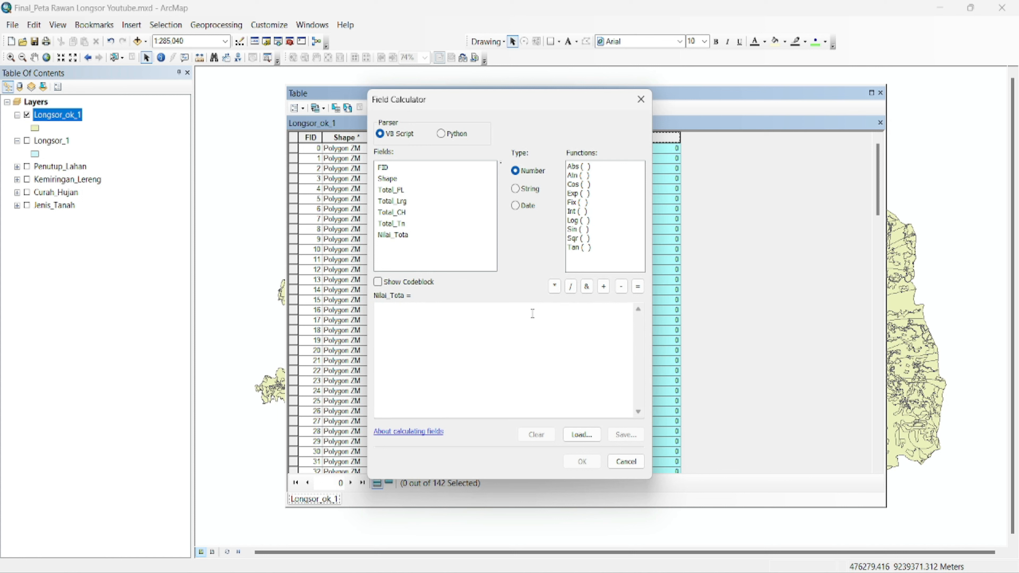
{"action": "double_click", "coordinate": [393, 192]}
{"action": "left_click", "coordinate": [604, 288]}
{"action": "double_click", "coordinate": [403, 200]}
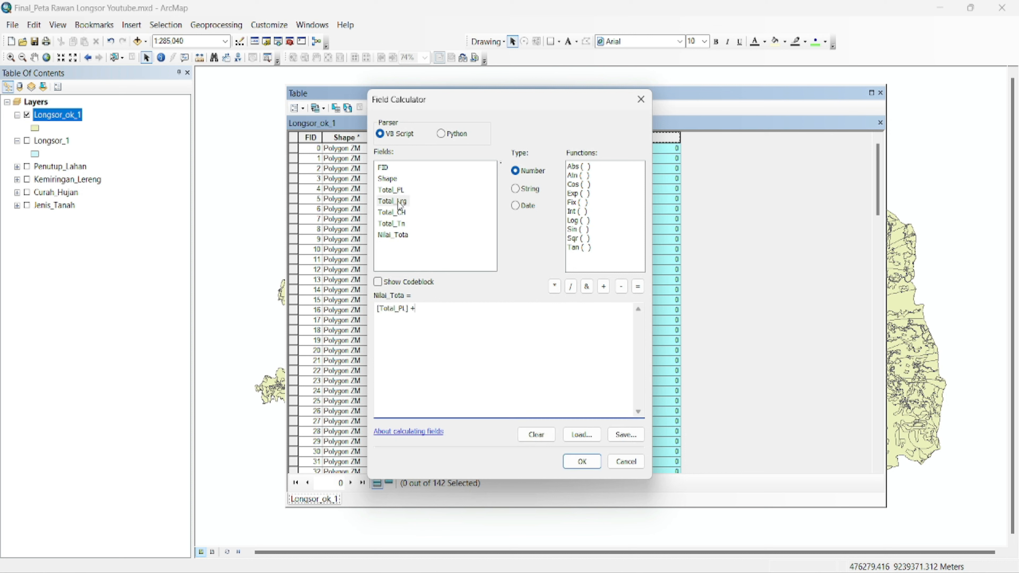
{"action": "left_click", "coordinate": [604, 287]}
{"action": "double_click", "coordinate": [393, 212]}
{"action": "left_click", "coordinate": [604, 287]}
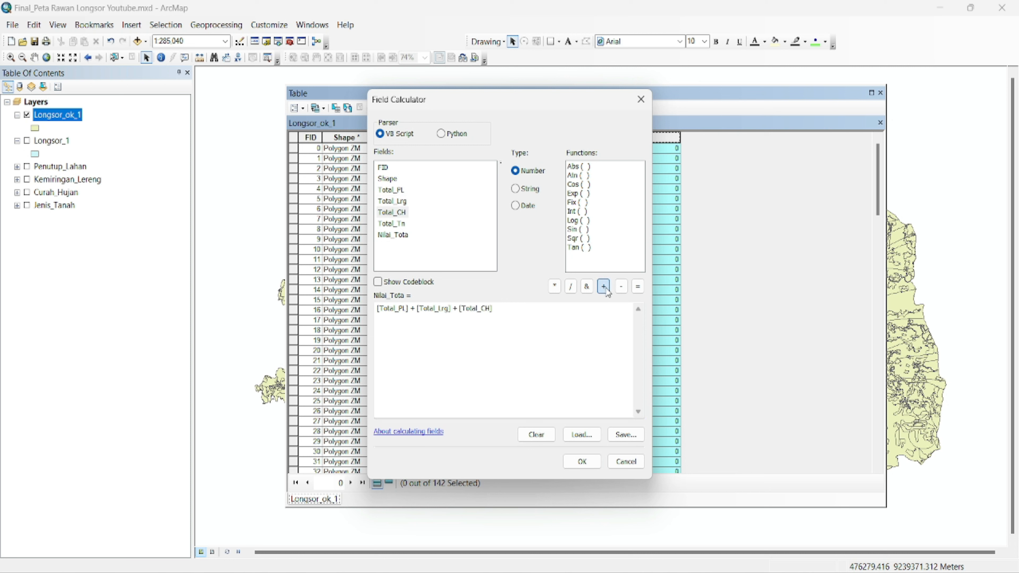
{"action": "double_click", "coordinate": [393, 224]}
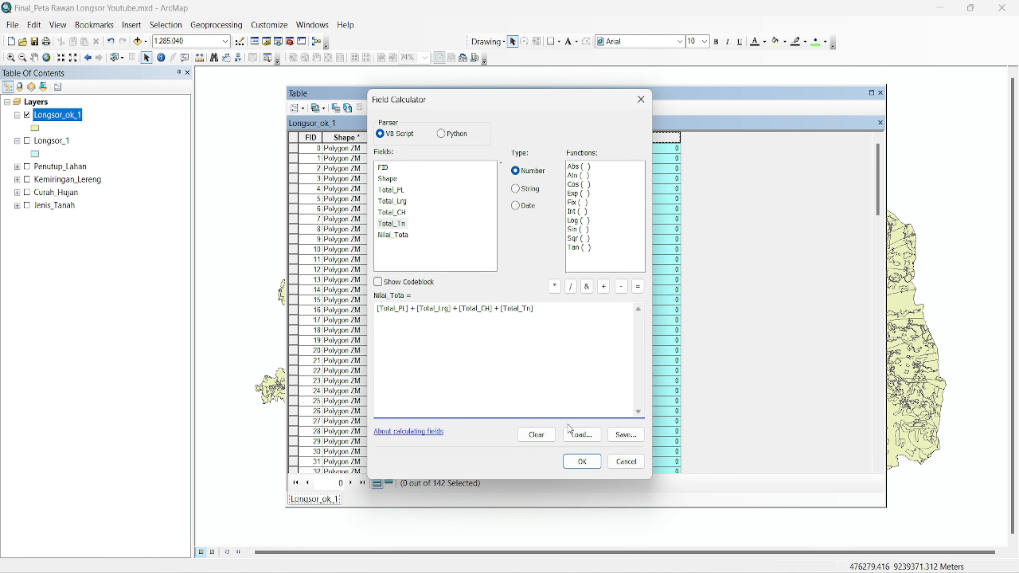
{"action": "left_click", "coordinate": [580, 463]}
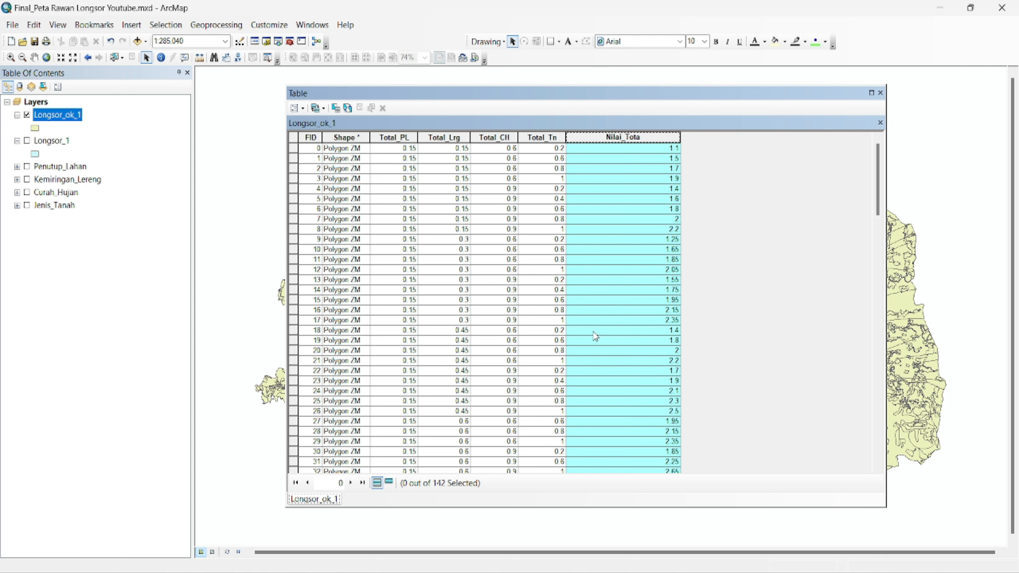
- Sort the table by Nilai_Tota in ascending order and check the field's lowest and highest values
{"action": "right_click", "coordinate": [623, 138]}
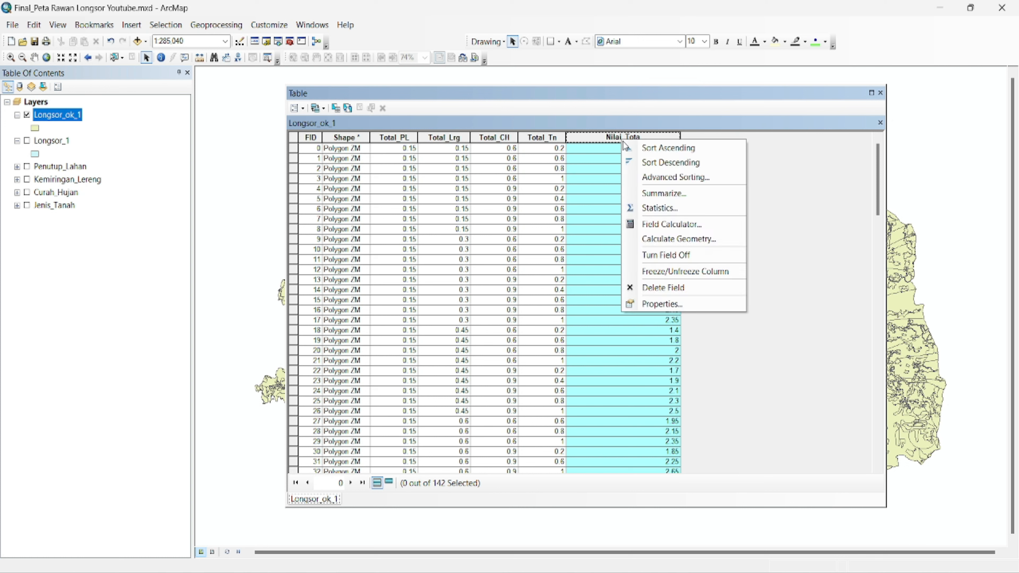
{"action": "left_click", "coordinate": [633, 147]}
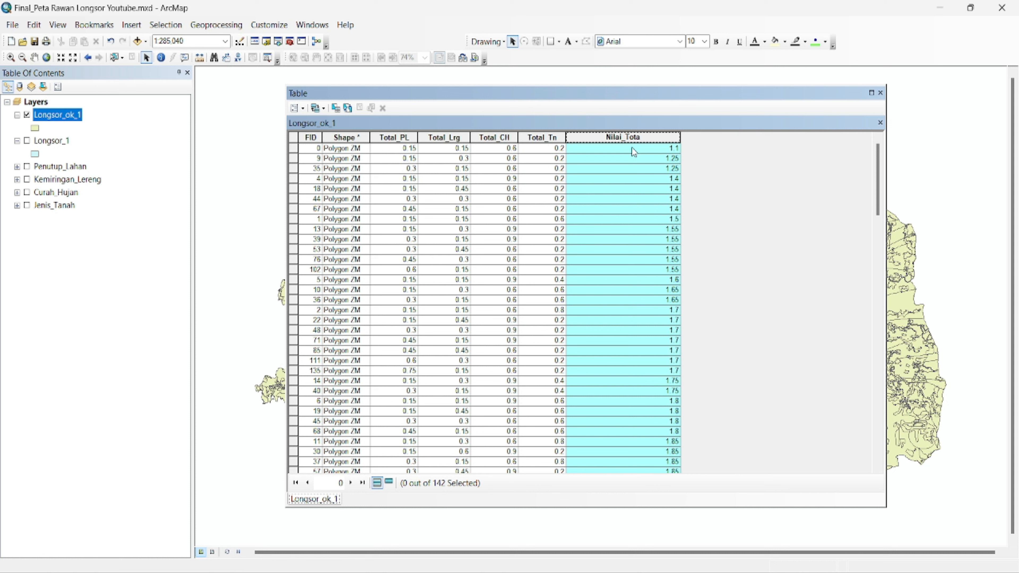
{"action": "left_click", "coordinate": [663, 151]}
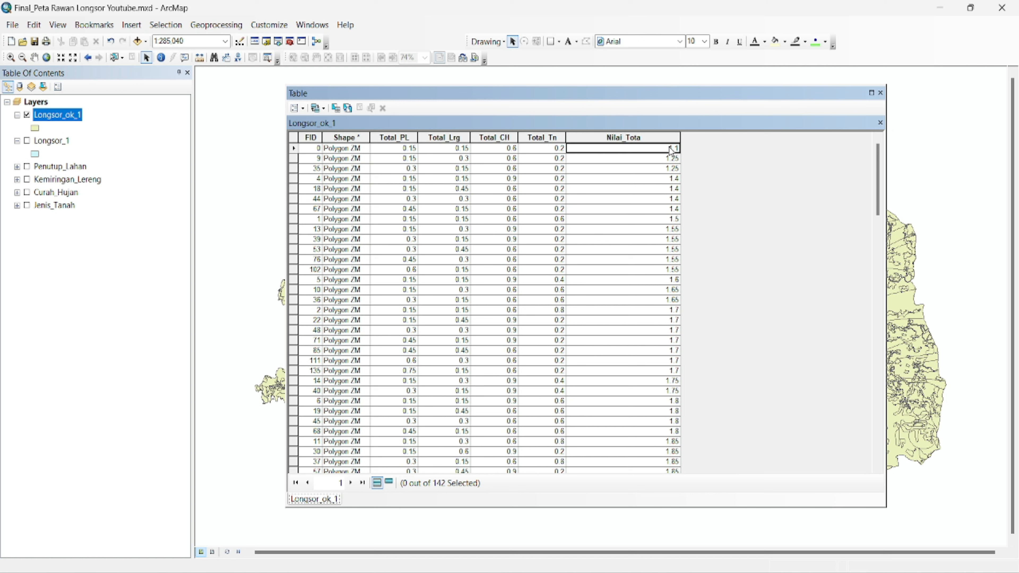
{"action": "left_click_drag", "start_coordinate": [878, 193], "coordinate": [869, 459]}
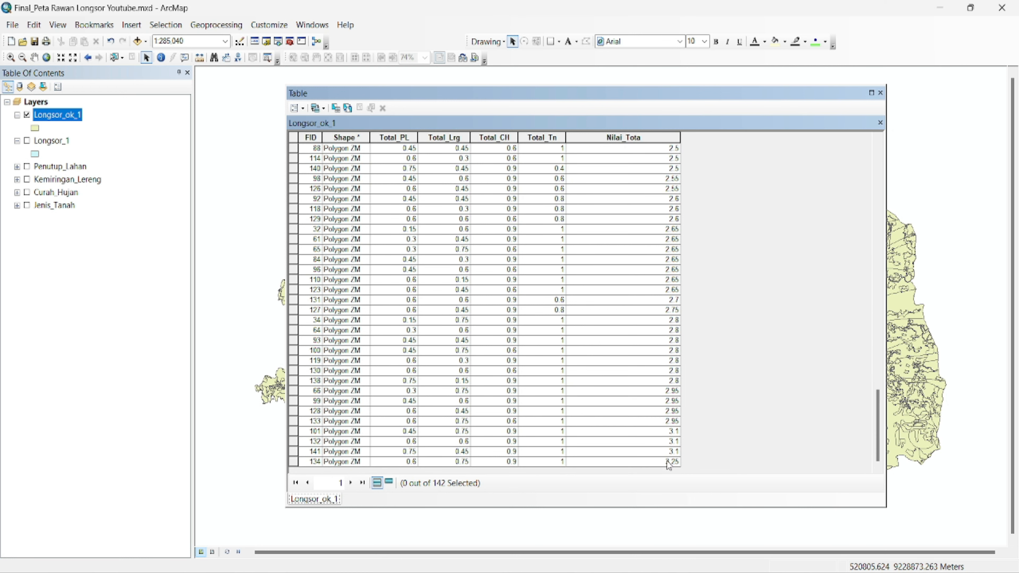
{"action": "left_click", "coordinate": [656, 463]}
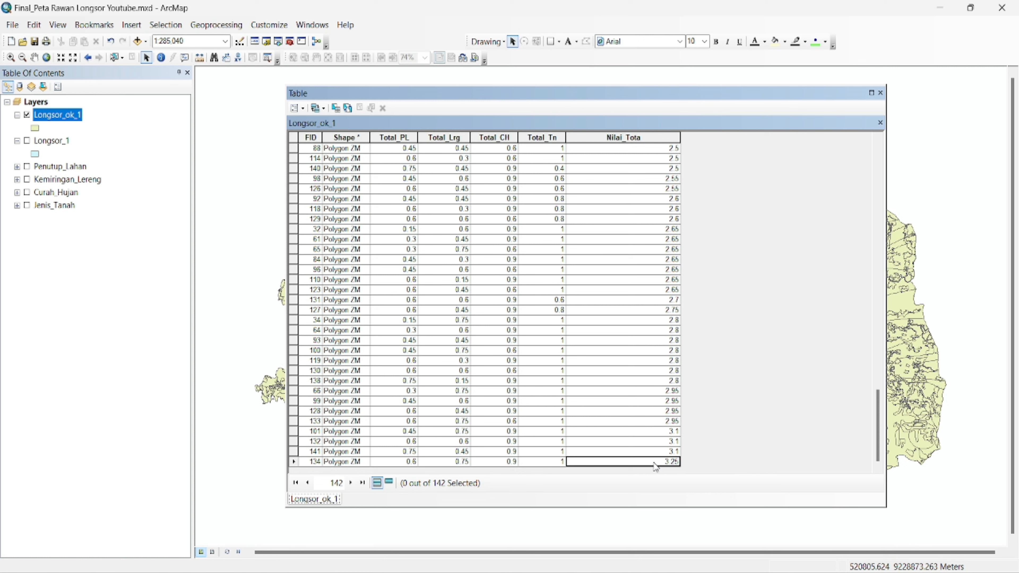
{"action": "left_click_drag", "start_coordinate": [882, 445], "coordinate": [880, 169]}
- Add a field named Kelas_Lgs of type Text to the Longsor_ok_1 table
{"action": "left_click", "coordinate": [297, 108]}
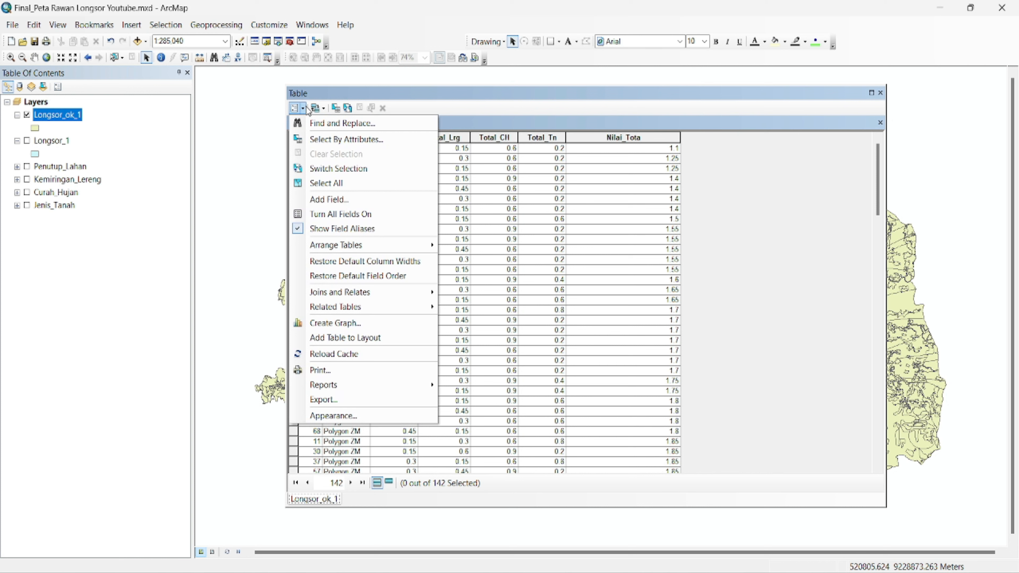
{"action": "left_click", "coordinate": [337, 199]}
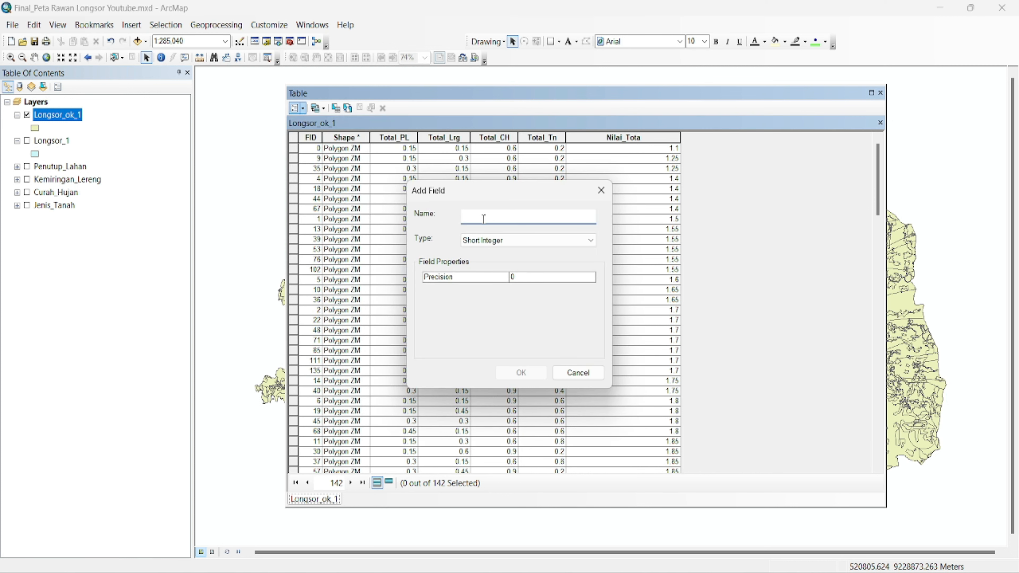
{"action": "type", "text": "Kelas_Lgs"}
{"action": "left_click", "coordinate": [514, 242]}
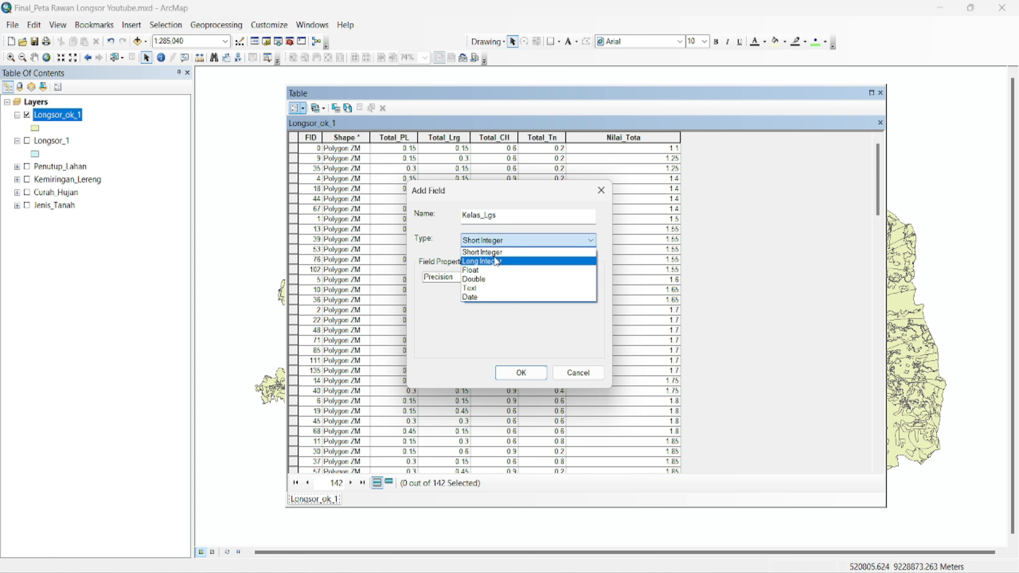
{"action": "left_click", "coordinate": [473, 287]}
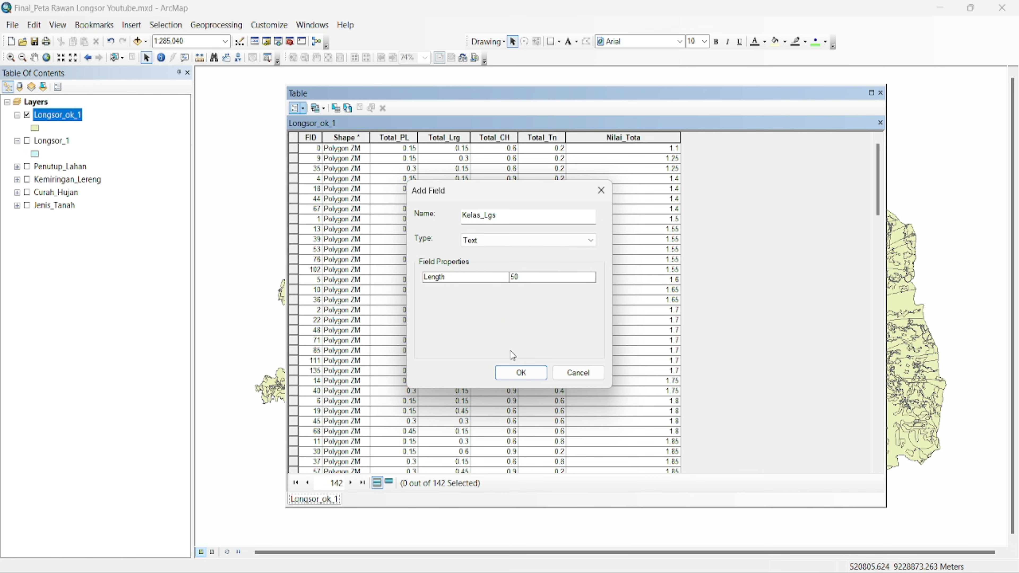
{"action": "left_click", "coordinate": [515, 374]}
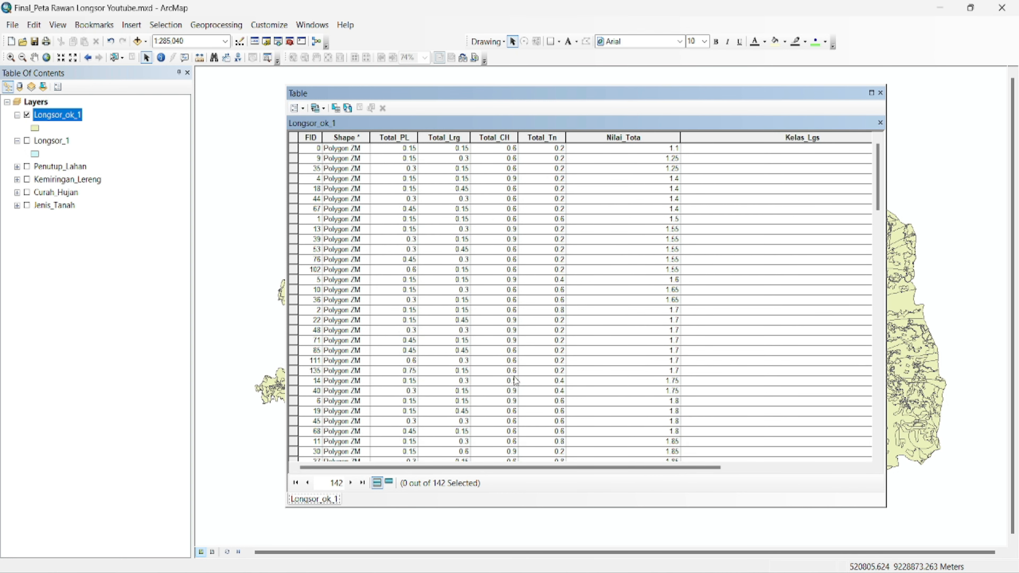
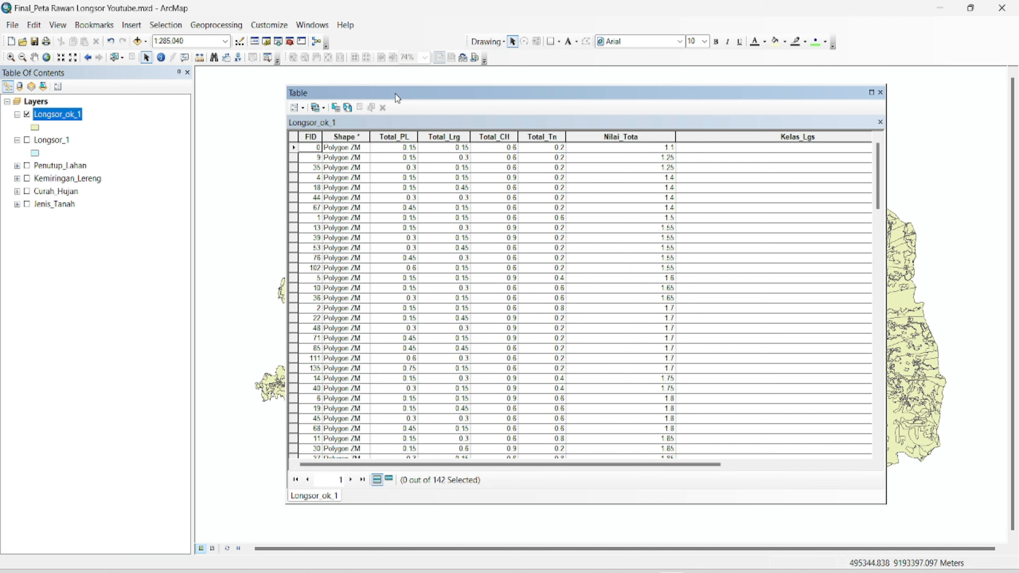
- Select the records by attributes where "Nilai_Tota" >= 1.1 AND "Nilai_Tota" <= 1.64
{"action": "left_click", "coordinate": [336, 107]}
{"action": "left_click_drag", "start_coordinate": [249, 101], "coordinate": [242, 123]}
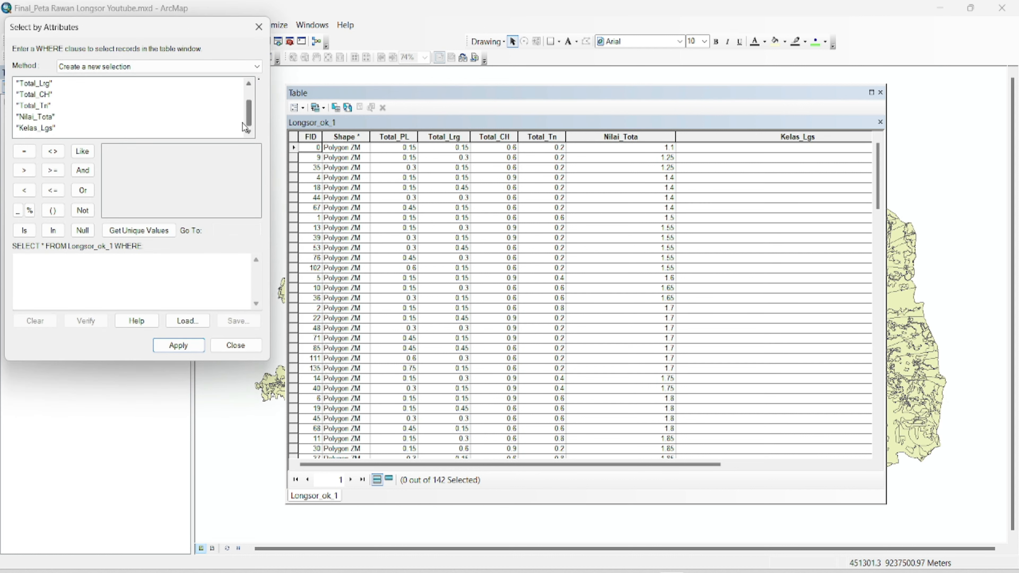
{"action": "double_click", "coordinate": [42, 121]}
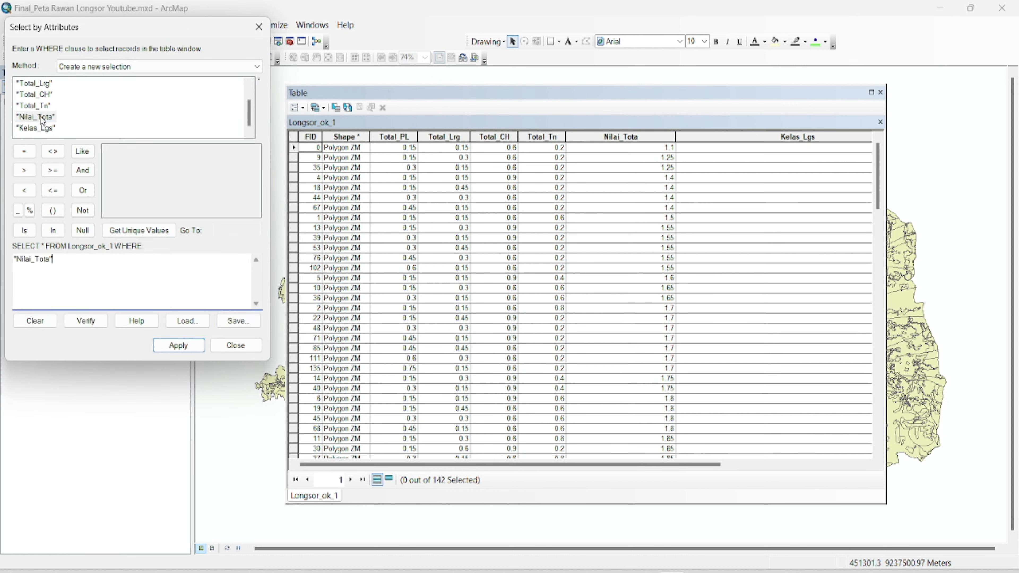
{"action": "left_click", "coordinate": [58, 176]}
{"action": "type", "text": "1.1"}
{"action": "left_click", "coordinate": [87, 174]}
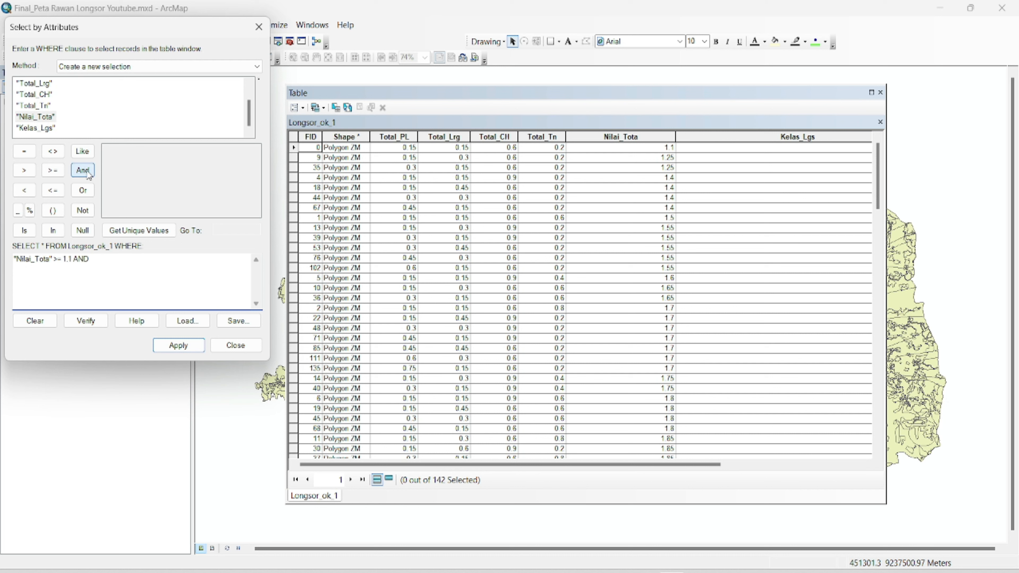
{"action": "double_click", "coordinate": [38, 117]}
{"action": "left_click", "coordinate": [53, 191]}
{"action": "left_click", "coordinate": [52, 190]}
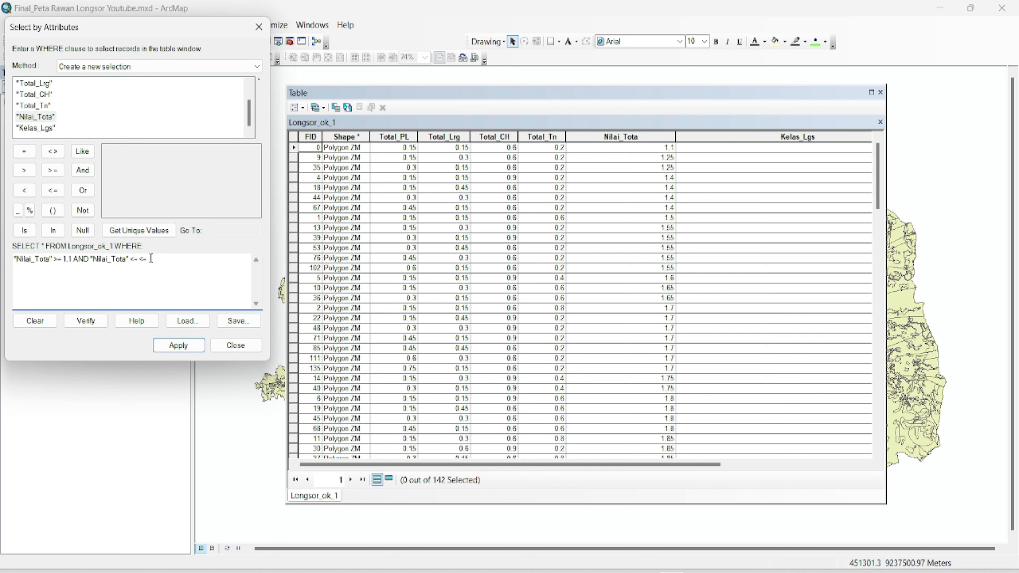
{"action": "key", "text": "BackSpace"}
{"action": "key", "text": "BackSpace"}
{"action": "type", "text": "1.64"}
{"action": "left_click", "coordinate": [177, 346]}
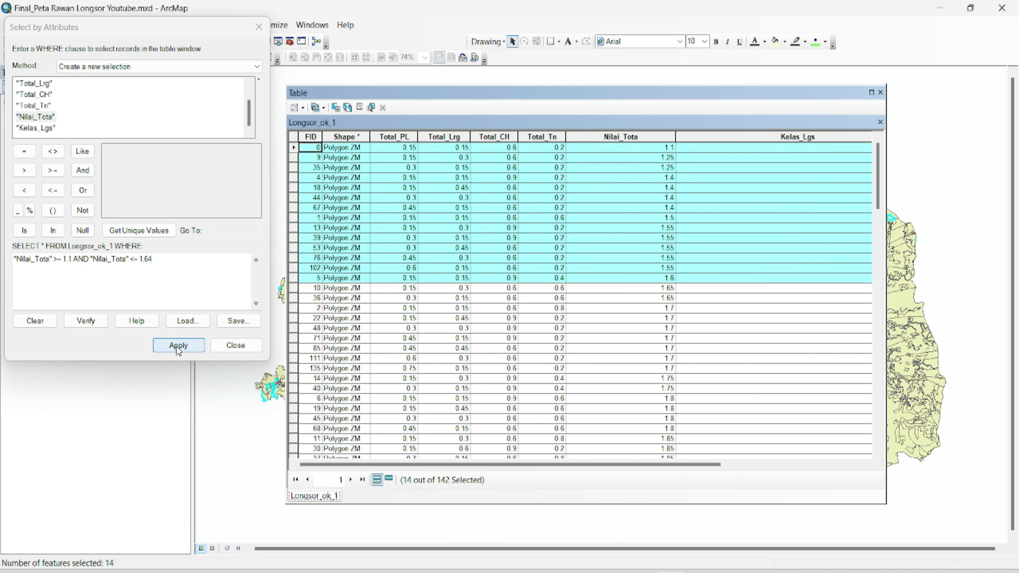
- Fill Kelas_Lgs with "Rendah" for the selected records using the Field Calculator
{"action": "right_click", "coordinate": [714, 137]}
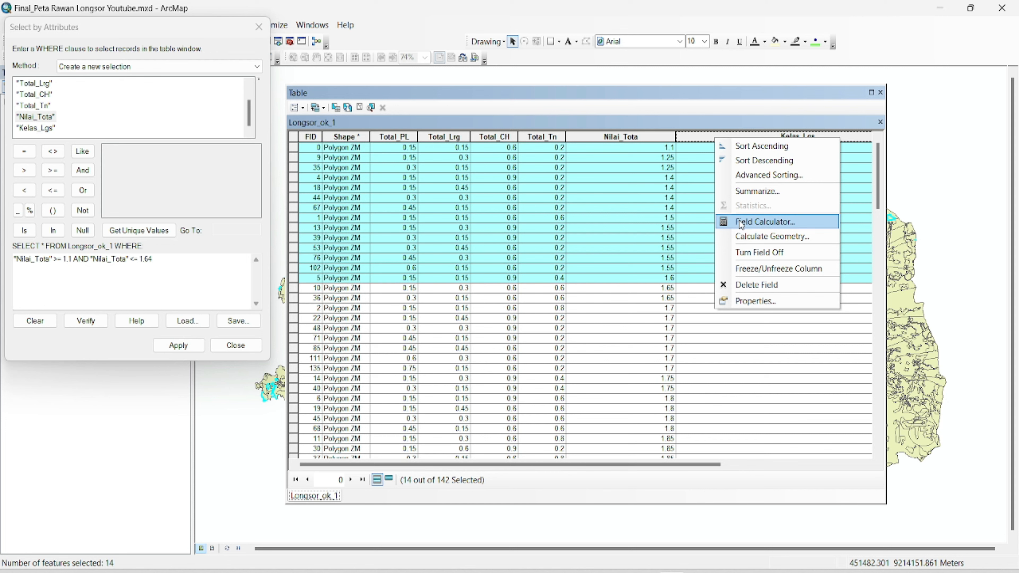
{"action": "left_click", "coordinate": [741, 221]}
{"action": "type", "text": "1"}
{"action": "type", "text": "Rendah"}
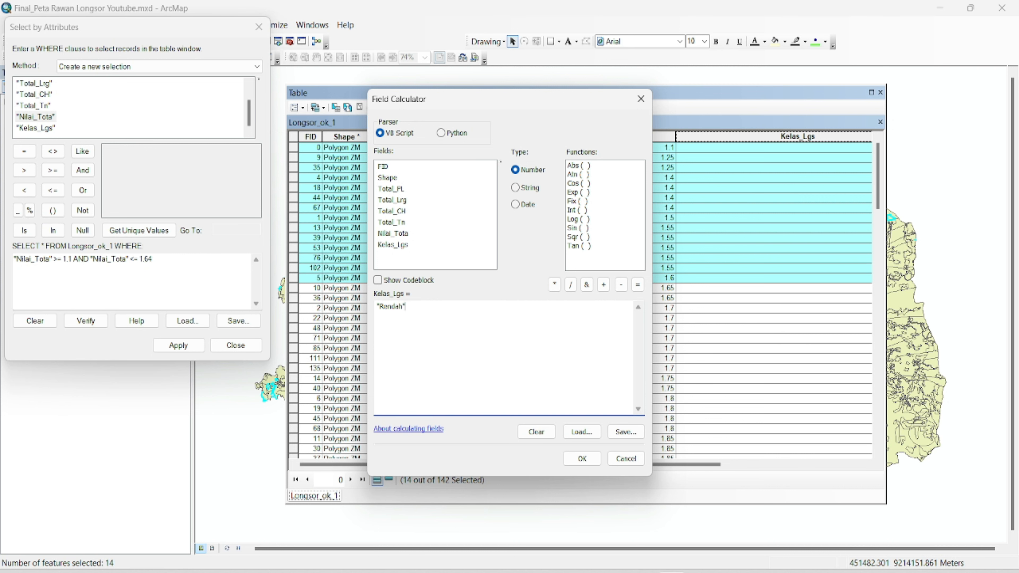
{"action": "left_click", "coordinate": [583, 458]}
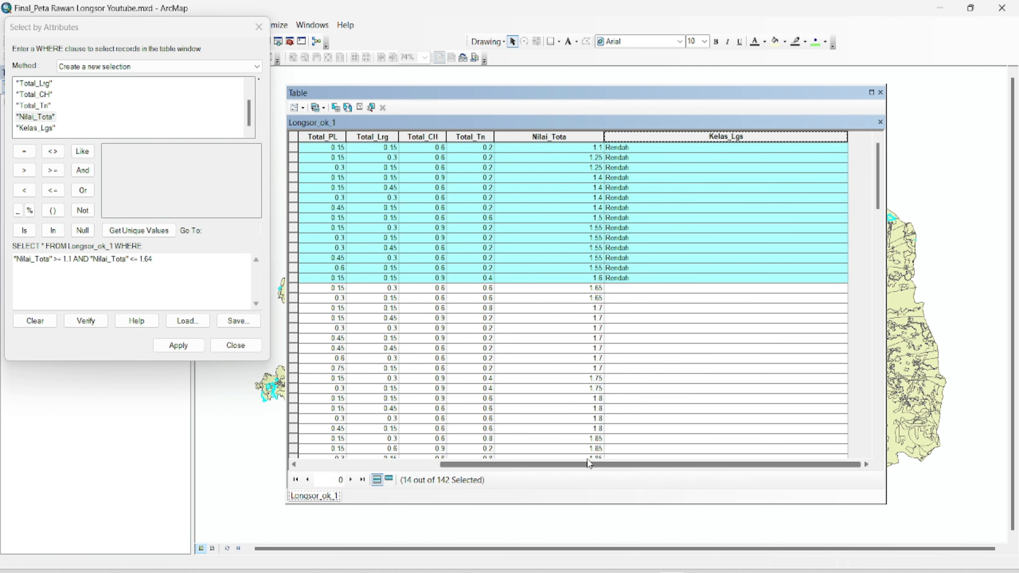
- Select the records by attributes where "Nilai_Tota" >= 1.64 AND "Nilai_Tota" <= 2.18
{"action": "left_click", "coordinate": [72, 259]}
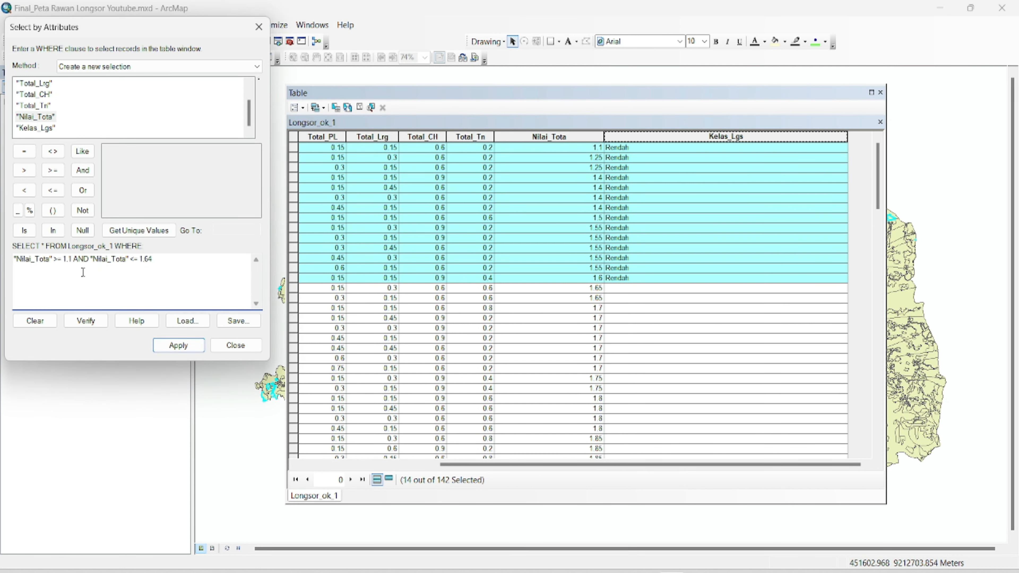
{"action": "key", "text": "BackSpace"}
{"action": "key", "text": "BackSpace"}
{"action": "type", "text": "64"}
{"action": "key", "text": "BackSpace"}
{"action": "type", "text": "2.18"}
{"action": "left_click", "coordinate": [178, 346]}
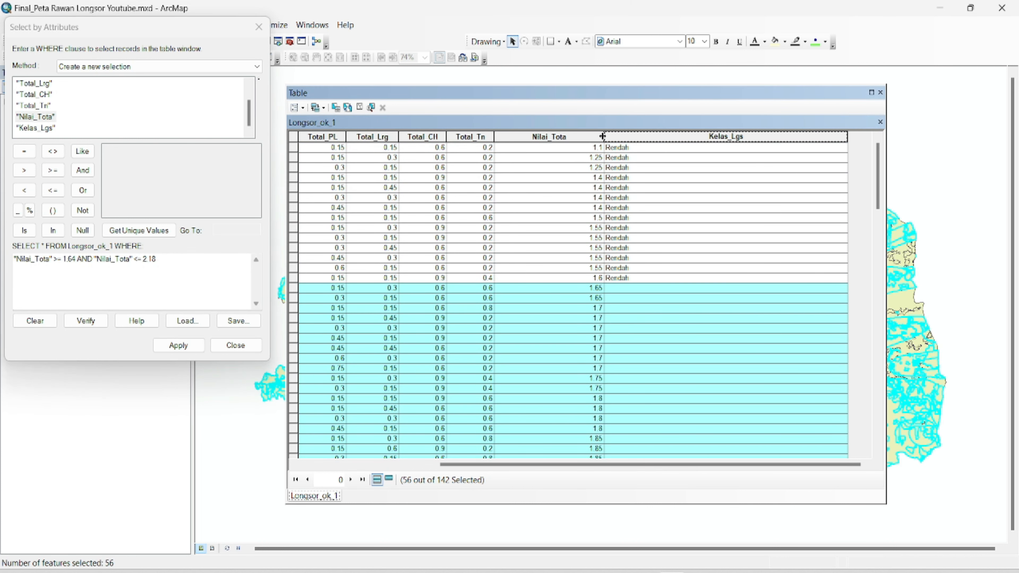
- Fill Kelas_Lgs with "Sedang" for the selected records using the Field Calculator
{"action": "right_click", "coordinate": [635, 137]}
{"action": "left_click", "coordinate": [662, 221]}
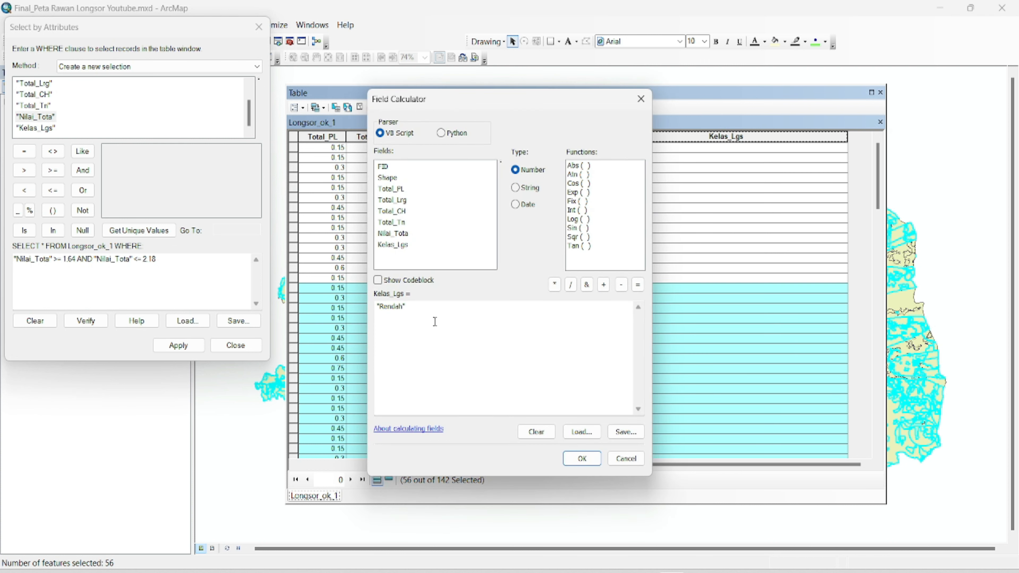
{"action": "key", "text": "BackSpace"}
{"action": "key", "text": "BackSpace"}
{"action": "key", "text": "BackSpace"}
{"action": "key", "text": "BackSpace"}
{"action": "key", "text": "BackSpace"}
{"action": "key", "text": "BackSpace"}
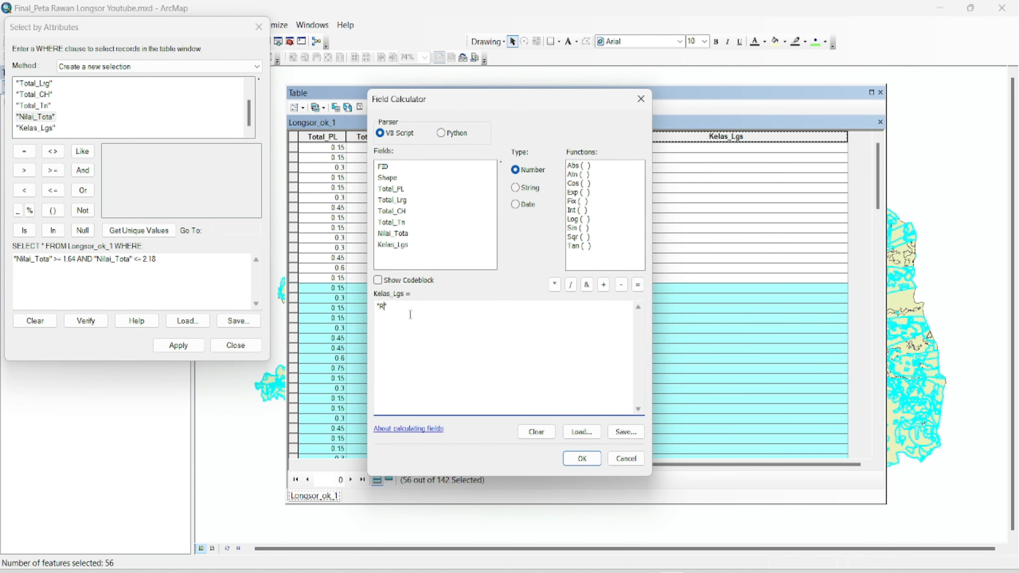
{"action": "type", "text": "Sedang"}
{"action": "key", "text": "BackSpace"}
{"action": "key", "text": "BackSpace"}
{"action": "type", "text": "ng"}
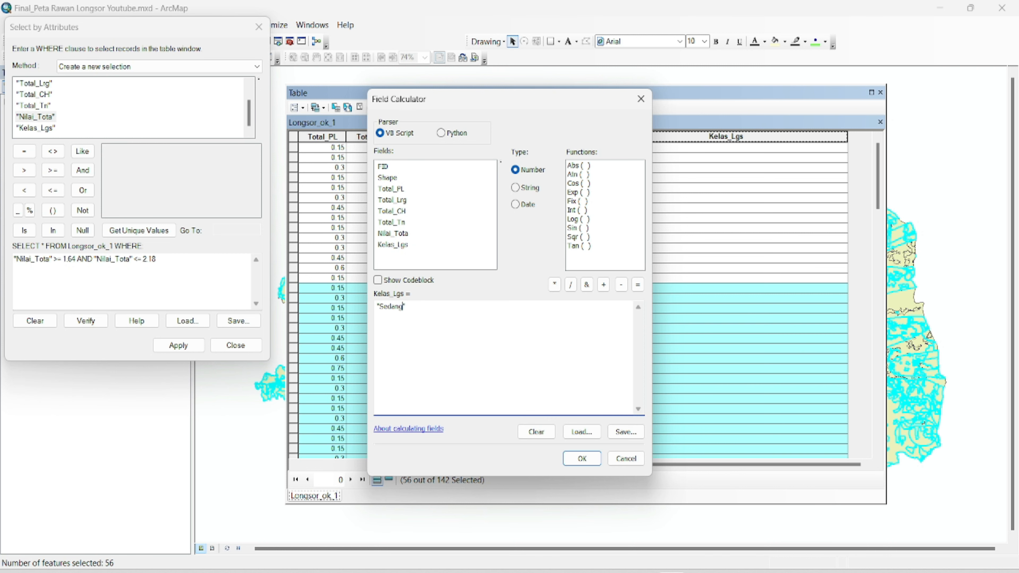
{"action": "left_click", "coordinate": [581, 459]}
- Select the records by attributes where "Nilai_Tota" >= 2.18 AND "Nilai_Tota" <= 2.72
{"action": "left_click_drag", "start_coordinate": [877, 195], "coordinate": [876, 324]}
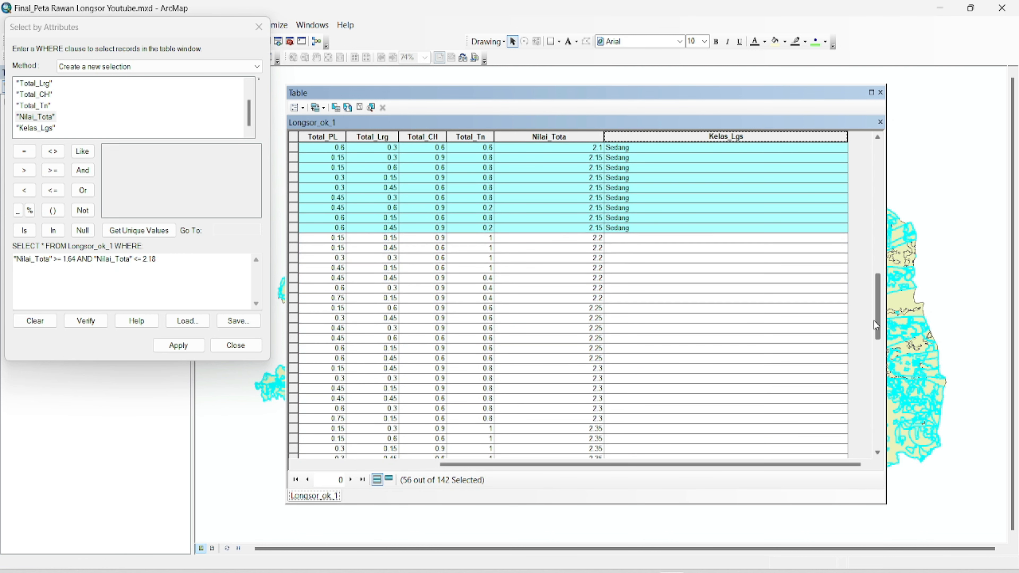
{"action": "left_click", "coordinate": [78, 259]}
{"action": "key", "text": "BackSpace"}
{"action": "key", "text": "BackSpace"}
{"action": "key", "text": "BackSpace"}
{"action": "key", "text": "BackSpace"}
{"action": "type", "text": "2.18"}
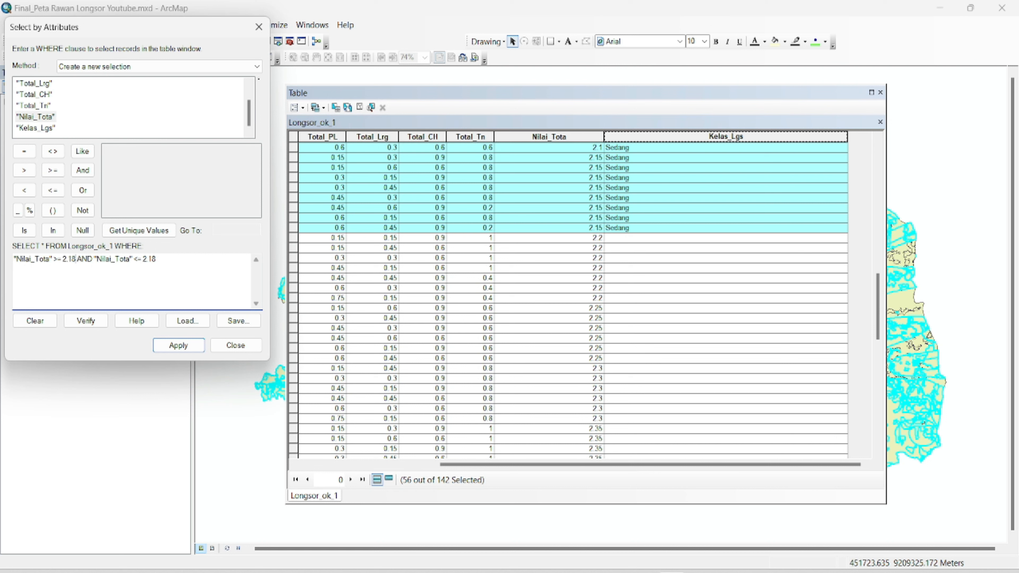
{"action": "left_click", "coordinate": [162, 261]}
{"action": "key", "text": "BackSpace"}
{"action": "key", "text": "BackSpace"}
{"action": "key", "text": "BackSpace"}
{"action": "type", "text": ".72"}
{"action": "left_click", "coordinate": [168, 345]}
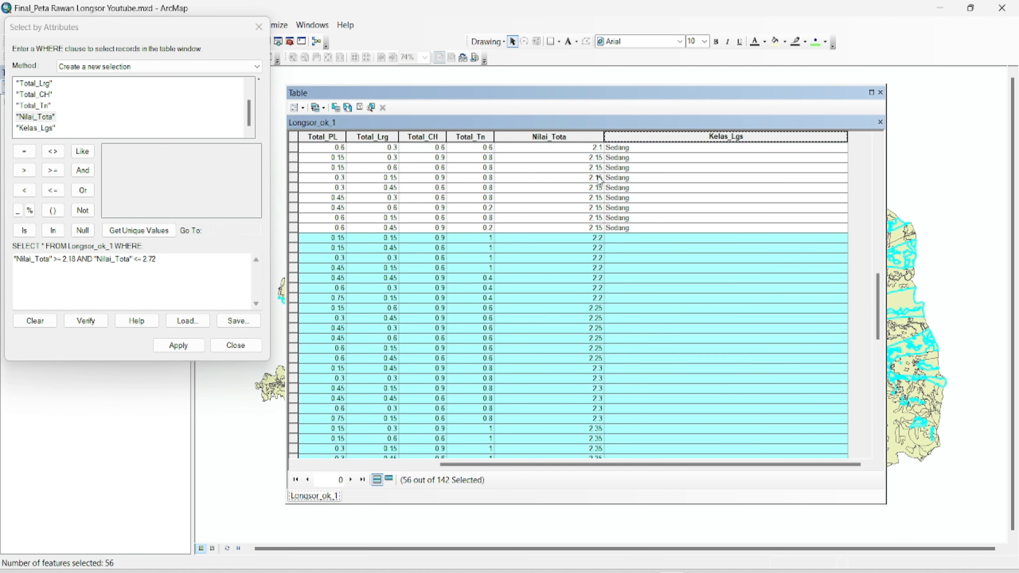
- Fill Kelas_Lgs with "Tinggi" for the selected records using the Field Calculator
{"action": "right_click", "coordinate": [643, 138]}
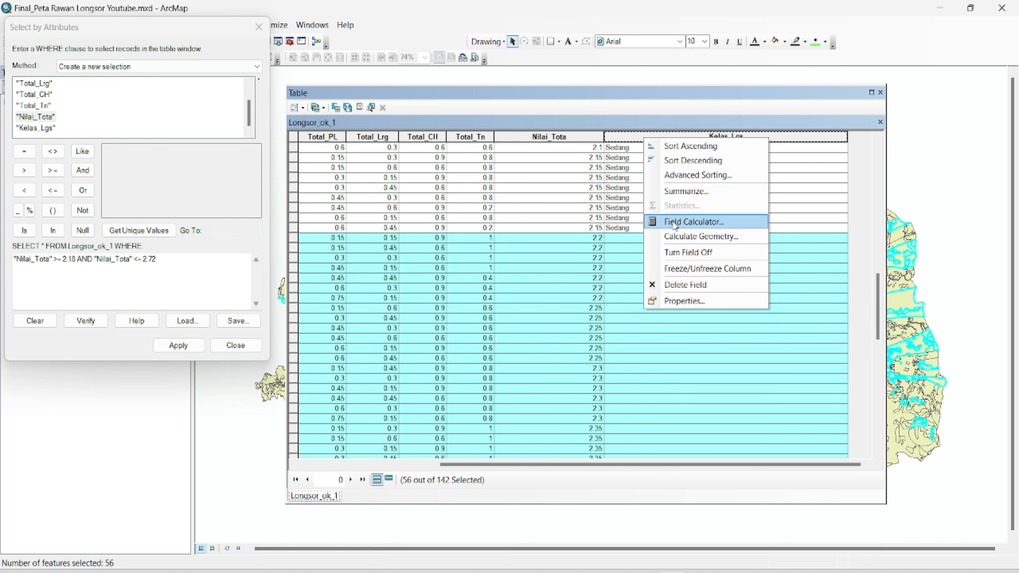
{"action": "left_click", "coordinate": [694, 222]}
{"action": "left_click", "coordinate": [421, 314]}
{"action": "key", "text": "BackSpace"}
{"action": "key", "text": "BackSpace"}
{"action": "key", "text": "BackSpace"}
{"action": "key", "text": "BackSpace"}
{"action": "key", "text": "BackSpace"}
{"action": "key", "text": "BackSpace"}
{"action": "type", "text": "R"}
{"action": "key", "text": "BackSpace"}
{"action": "type", "text": "Tingg"}
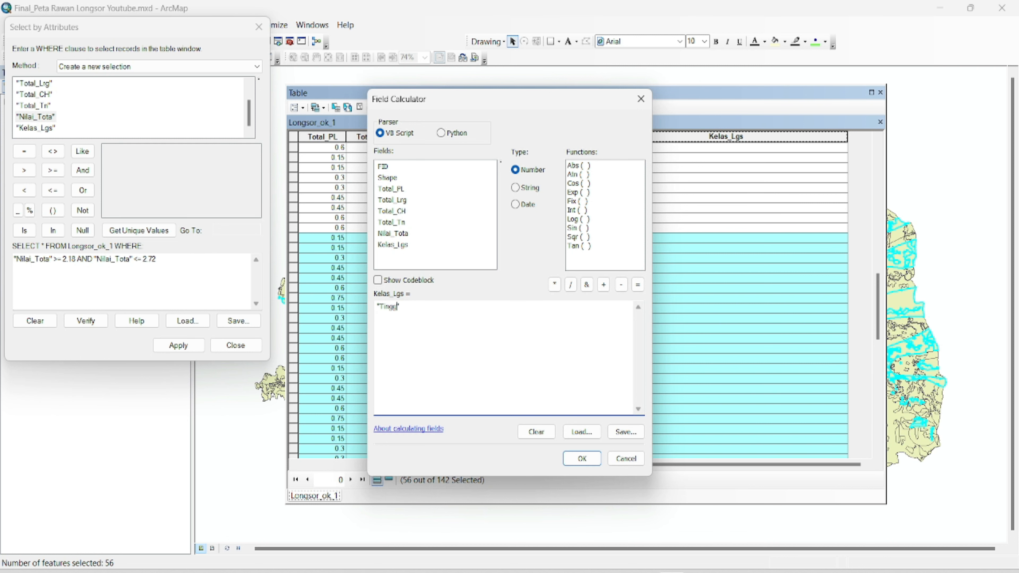
{"action": "type", "text": "i"}
{"action": "left_click", "coordinate": [582, 459]}
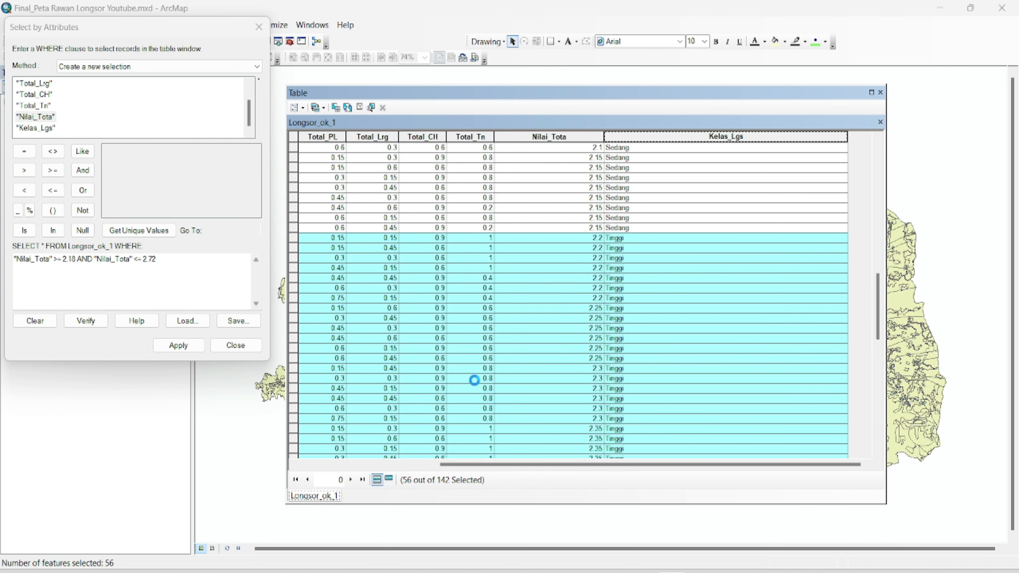
- Select the records by attributes where "Nilai_Tota" >= 2.72 AND "Nilai_Tota" <= 3.26
{"action": "left_click", "coordinate": [77, 264]}
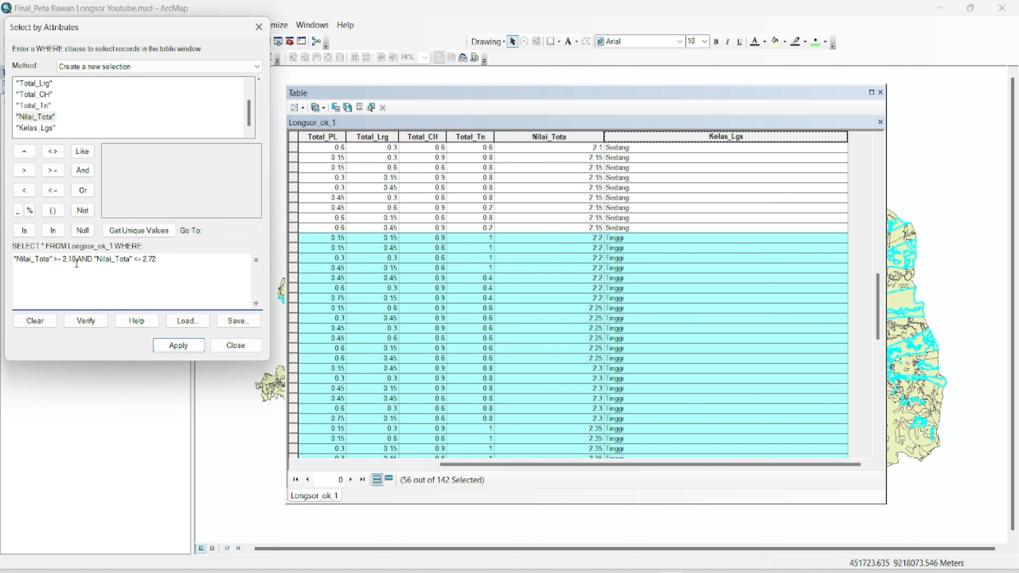
{"action": "key", "text": "BackSpace"}
{"action": "key", "text": "BackSpace"}
{"action": "type", "text": "72"}
{"action": "left_click", "coordinate": [170, 265]}
{"action": "key", "text": "BackSpace"}
{"action": "key", "text": "BackSpace"}
{"action": "key", "text": "BackSpace"}
{"action": "type", "text": "3.26"}
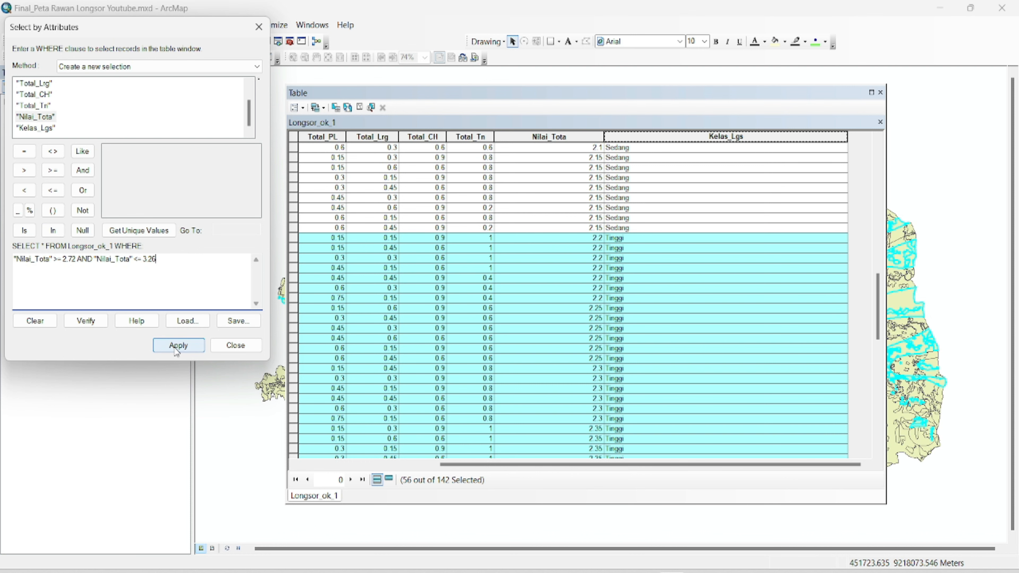
{"action": "left_click", "coordinate": [176, 346]}
- Fill Kelas_Lgs with "Sangat Tinggi" for the selected records using the Field Calculator
{"action": "left_click_drag", "start_coordinate": [880, 318], "coordinate": [879, 425]}
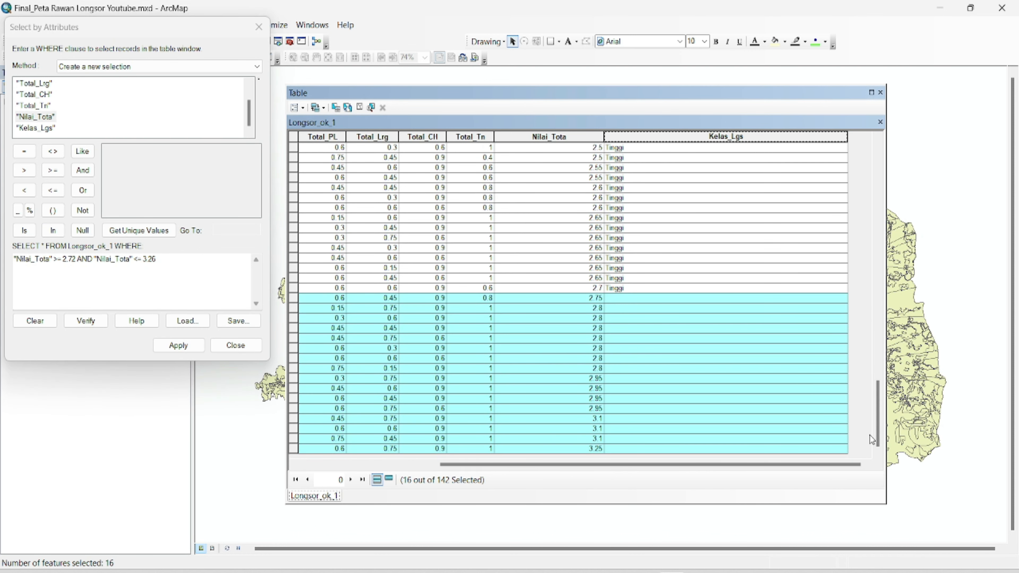
{"action": "right_click", "coordinate": [707, 138]}
{"action": "left_click", "coordinate": [734, 222]}
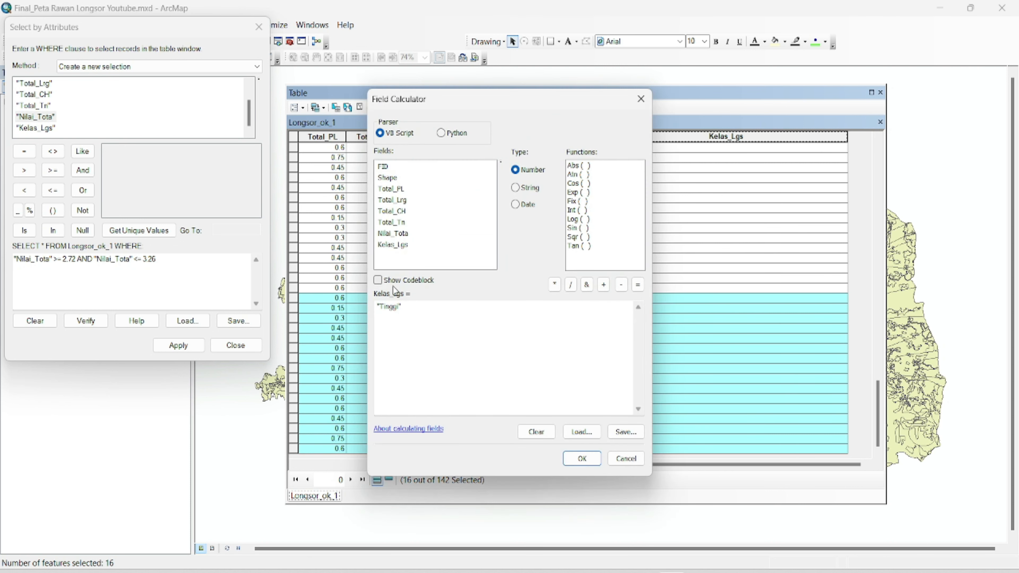
{"action": "left_click", "coordinate": [379, 307]}
{"action": "type", "text": "Sangat"}
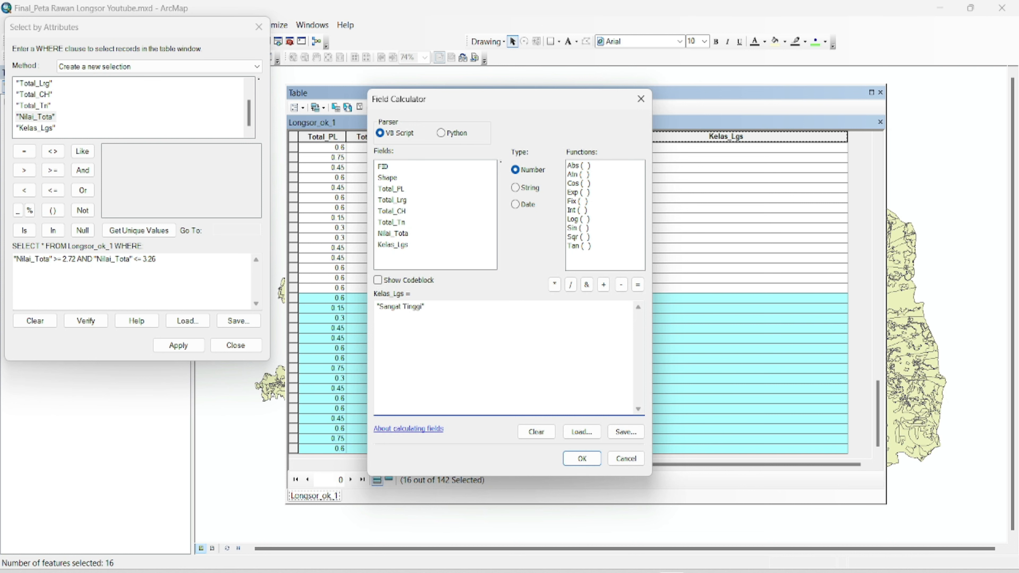
{"action": "left_click", "coordinate": [581, 459]}
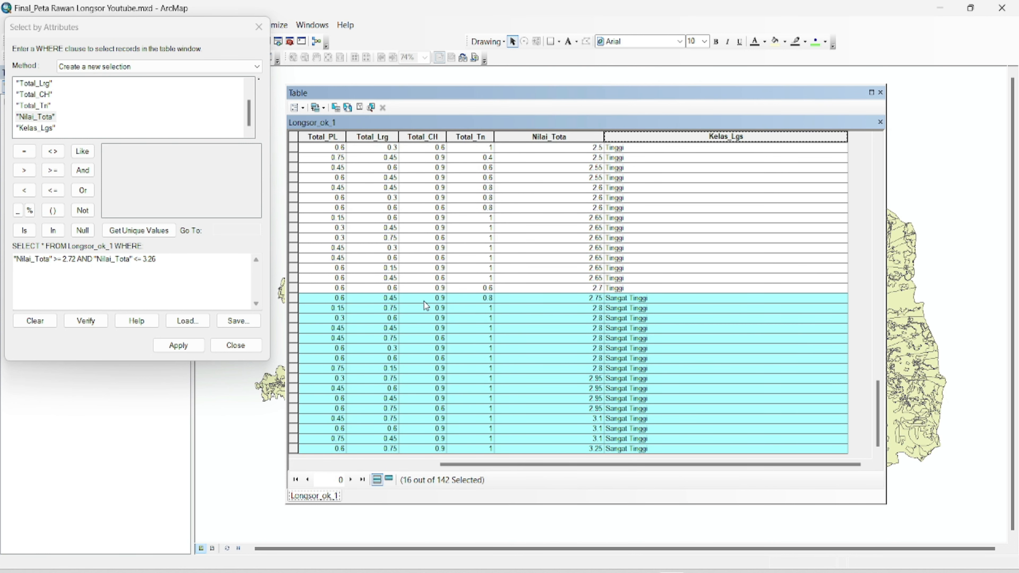
- Clear the record selection and close both the attribute query and the Longsor_ok_1 table
{"action": "left_click", "coordinate": [259, 27]}
{"action": "left_click", "coordinate": [359, 110]}
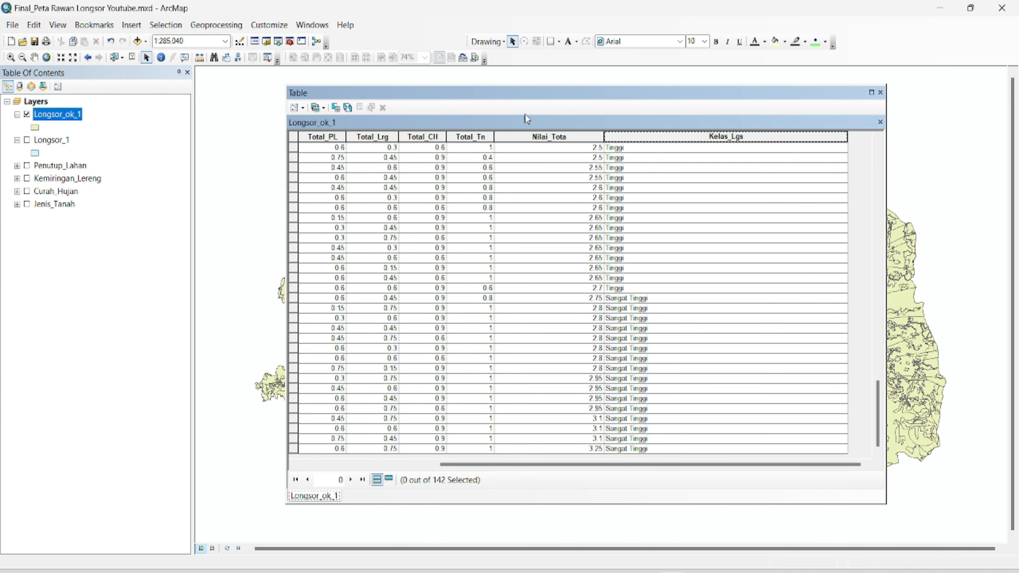
{"action": "left_click", "coordinate": [881, 94]}
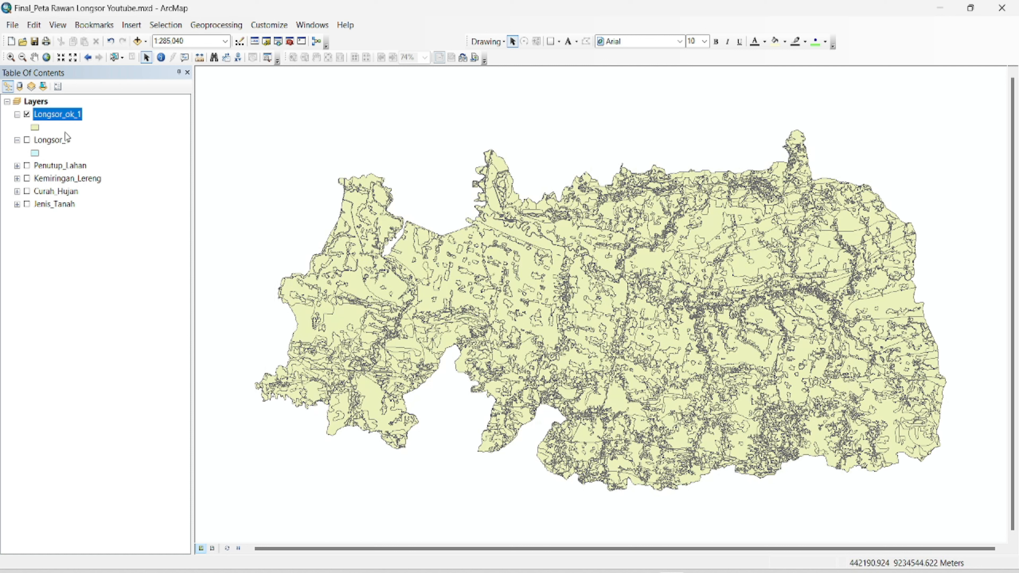
- Symbolize the Longsor_ok_1 layer by unique values of the Kelas_Lgs field, adding all values
{"action": "right_click", "coordinate": [65, 119]}
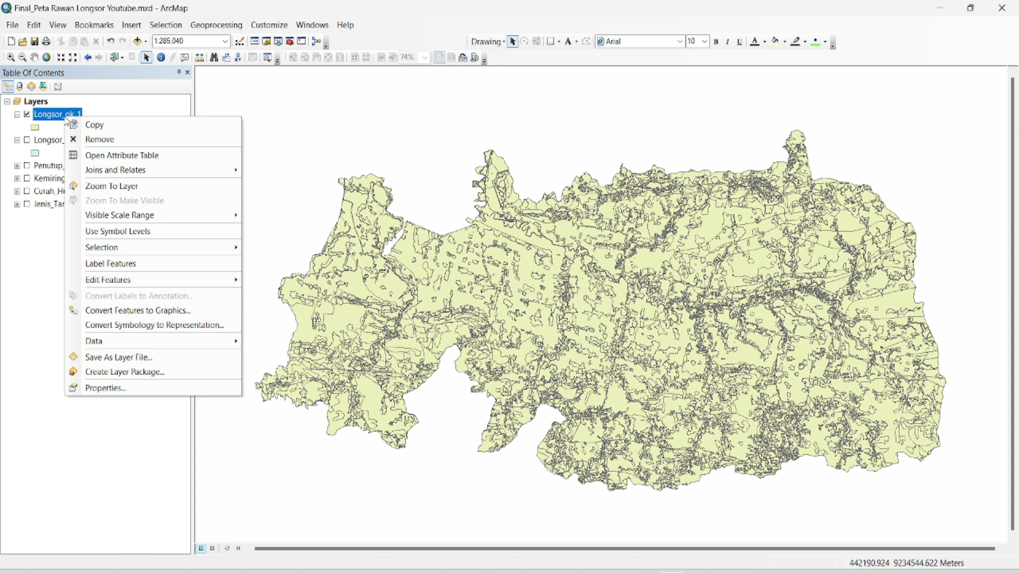
{"action": "left_click", "coordinate": [100, 390]}
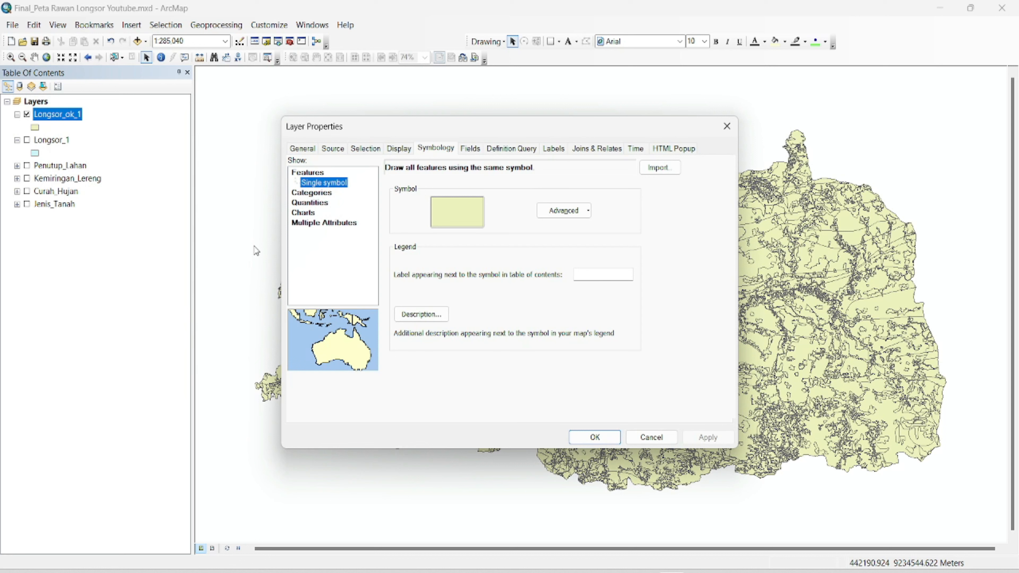
{"action": "left_click", "coordinate": [432, 153]}
{"action": "left_click", "coordinate": [313, 193]}
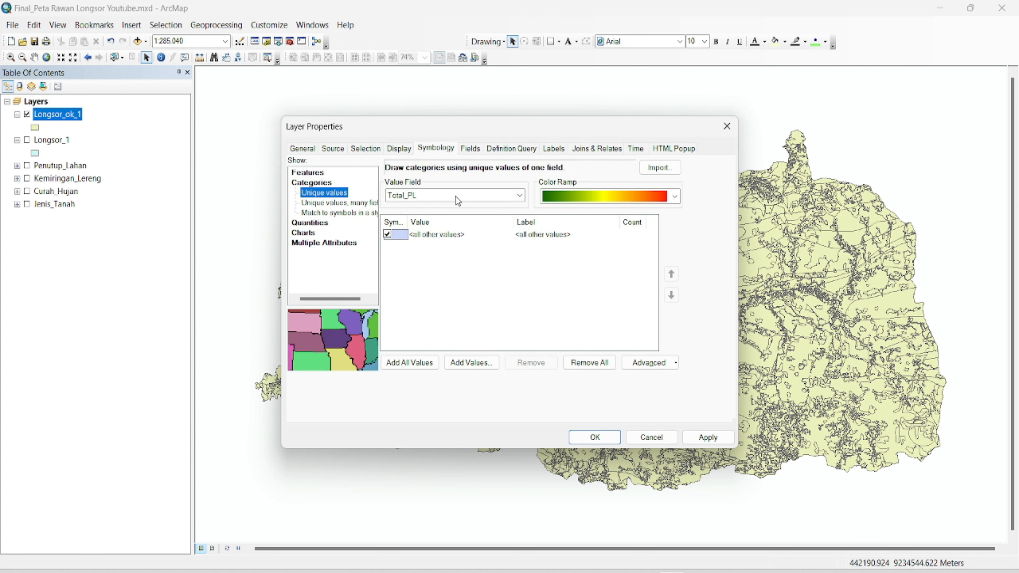
{"action": "left_click", "coordinate": [520, 197]}
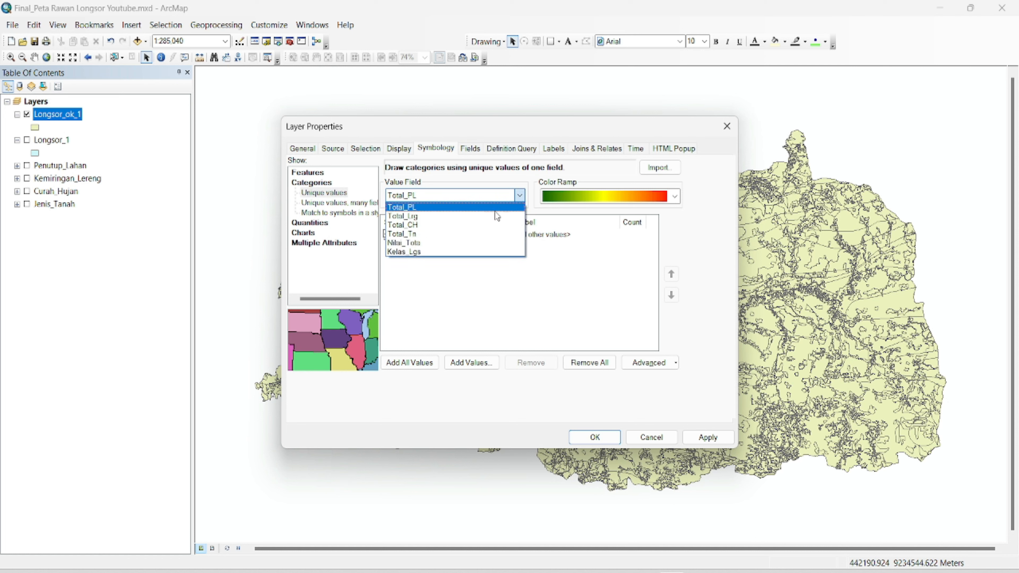
{"action": "left_click", "coordinate": [448, 252]}
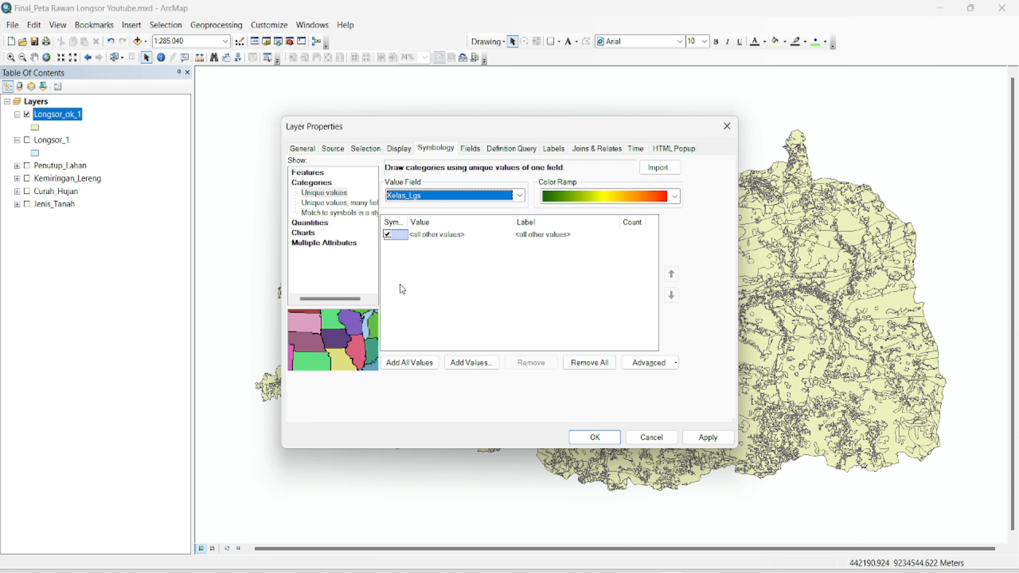
{"action": "left_click", "coordinate": [406, 365]}
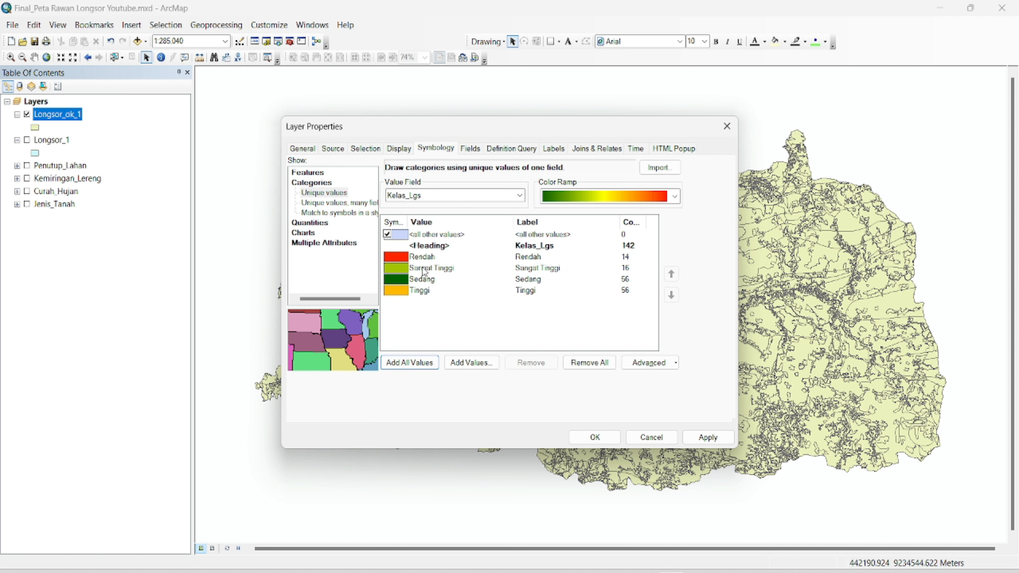
- Reorder the Kelas_Lgs symbol classes as Rendah, Sedang, Tinggi, Sangat Tinggi
{"action": "left_click", "coordinate": [429, 282]}
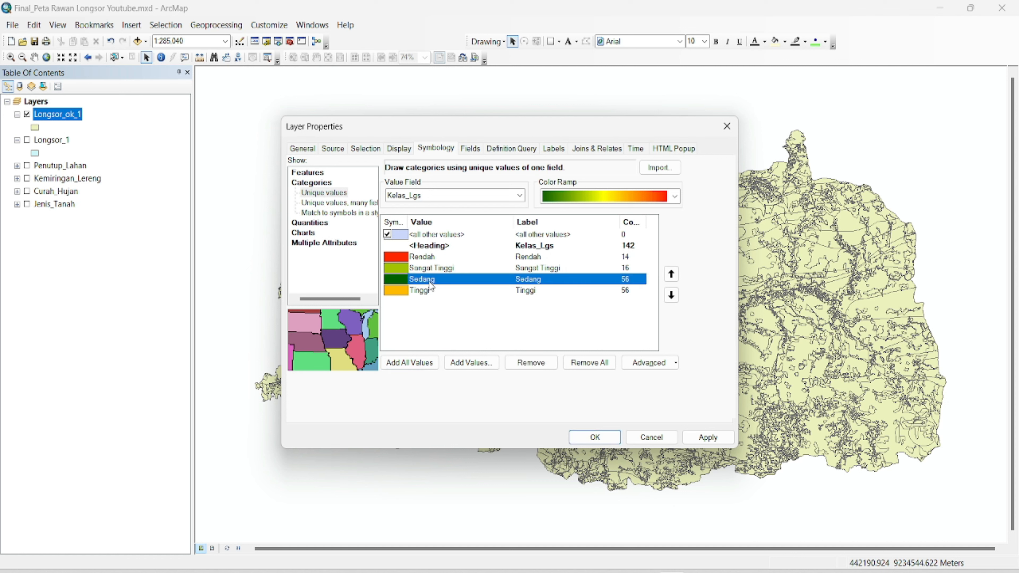
{"action": "left_click", "coordinate": [672, 275]}
{"action": "left_click", "coordinate": [455, 281]}
{"action": "left_click", "coordinate": [672, 296]}
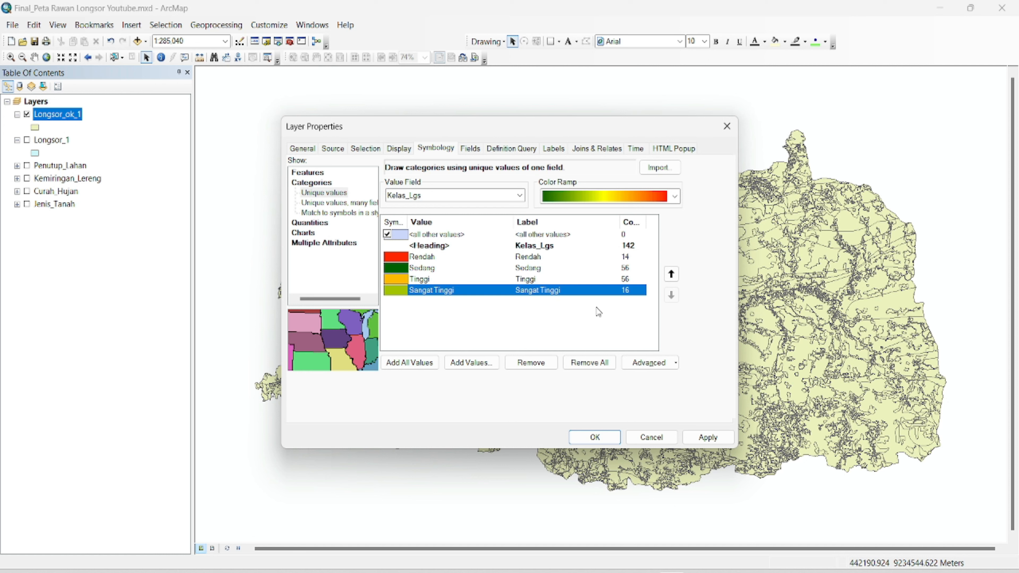
{"action": "left_click", "coordinate": [483, 311]}
- Exclude the all other values symbol and apply the green-yellow-red color ramp to the four Kelas_Lgs classes
{"action": "left_click", "coordinate": [676, 197]}
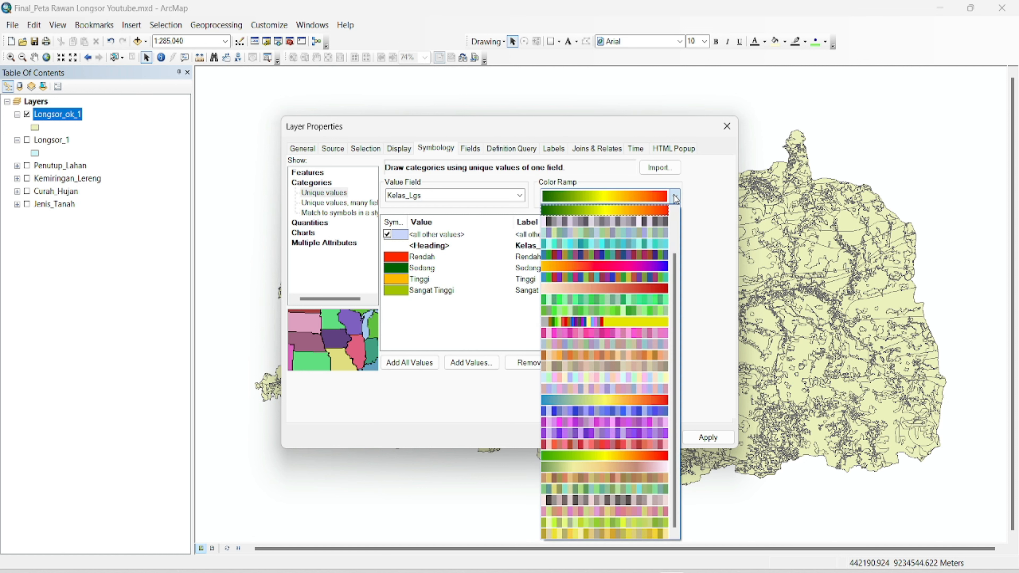
{"action": "left_click", "coordinate": [411, 355]}
{"action": "left_click", "coordinate": [420, 313]}
{"action": "left_click_drag", "start_coordinate": [421, 312], "coordinate": [419, 259]}
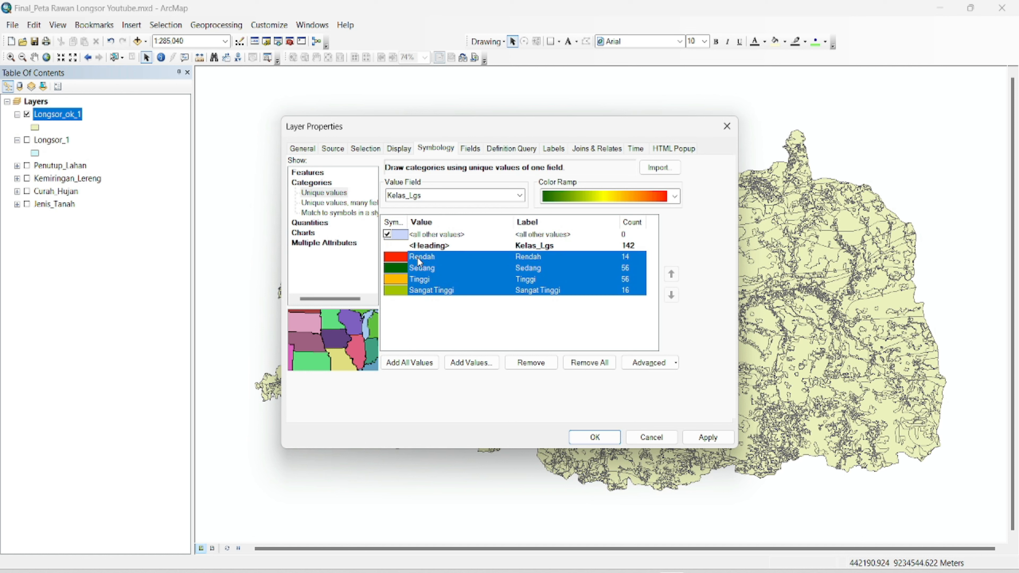
{"action": "left_click", "coordinate": [387, 234]}
{"action": "left_click_drag", "start_coordinate": [489, 324], "coordinate": [467, 256]}
{"action": "left_click", "coordinate": [675, 196]}
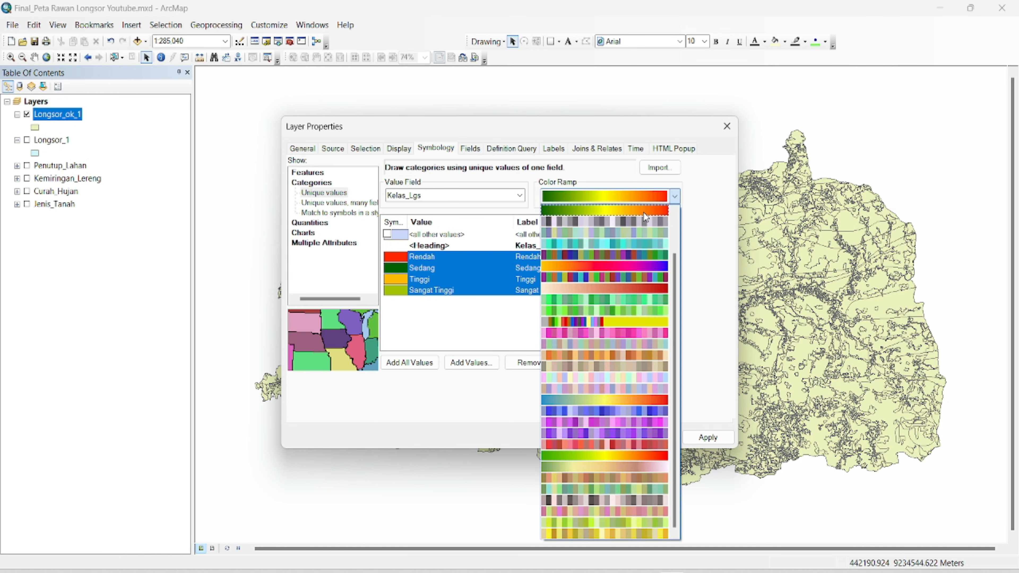
{"action": "left_click", "coordinate": [646, 216]}
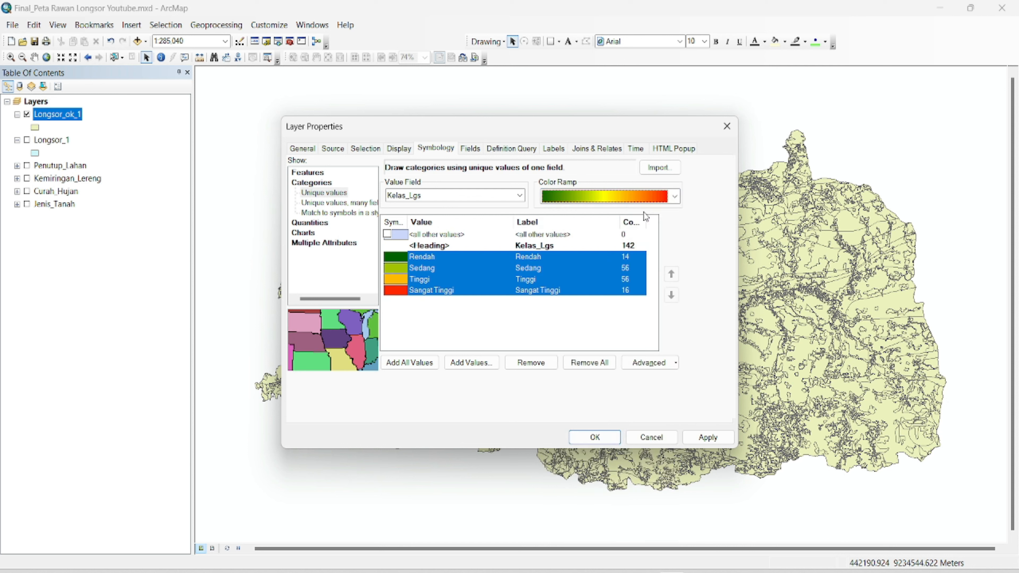
{"action": "left_click", "coordinate": [511, 318]}
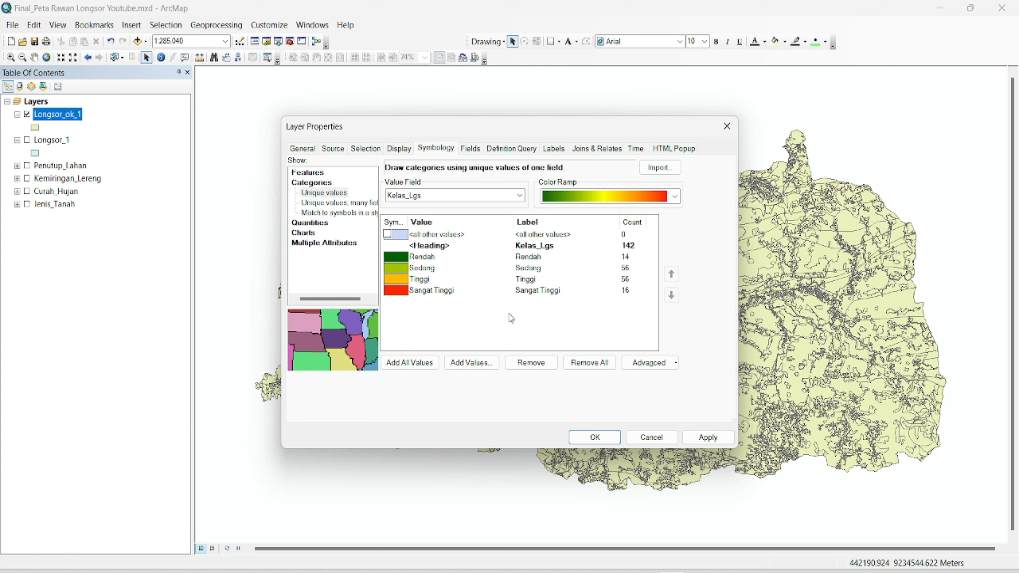
- Set the outline color of the Rendah and Sedang class symbols to No Color
{"action": "double_click", "coordinate": [425, 259]}
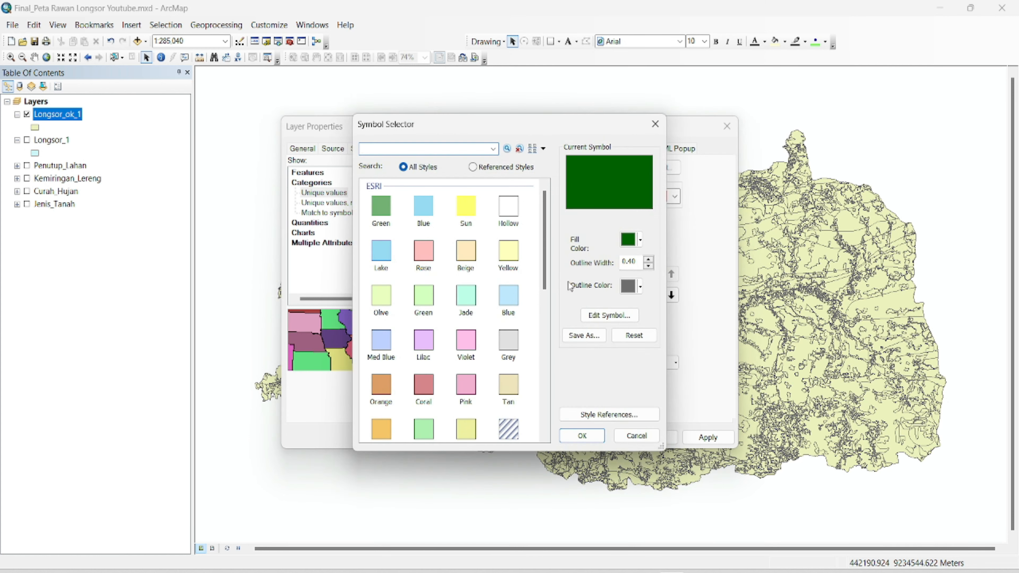
{"action": "left_click", "coordinate": [630, 295]}
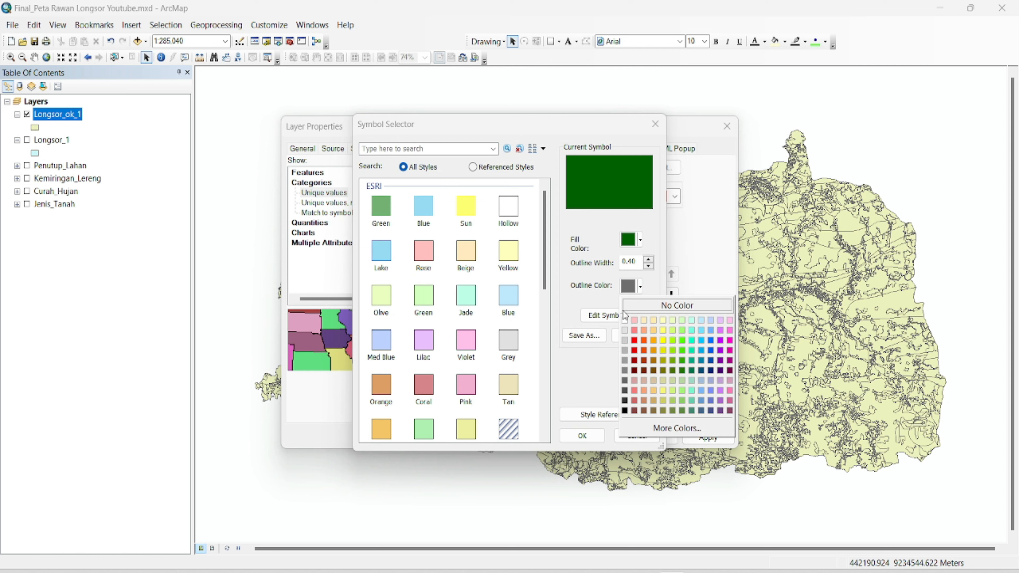
{"action": "left_click", "coordinate": [646, 311]}
{"action": "left_click", "coordinate": [582, 436]}
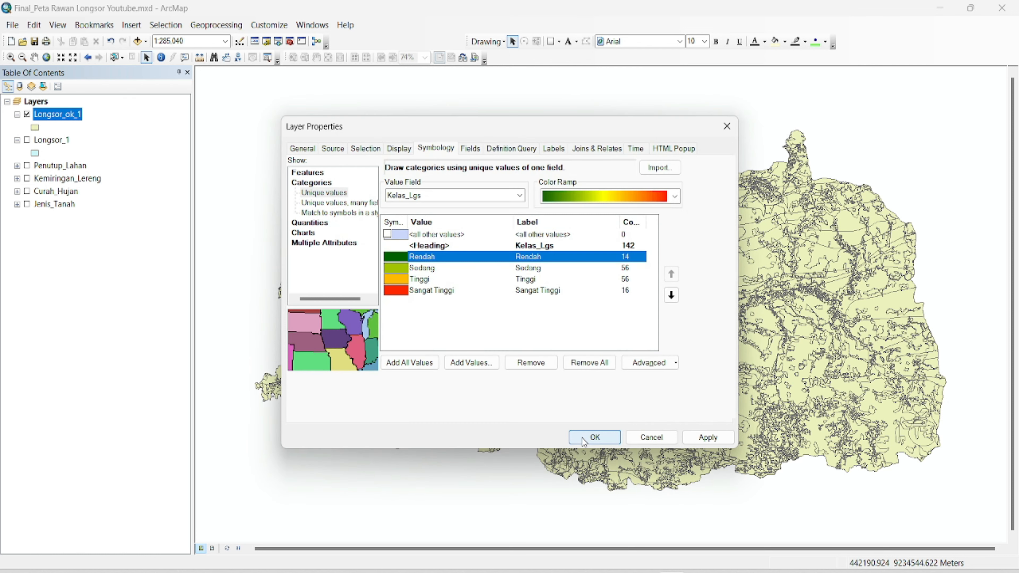
{"action": "left_click", "coordinate": [457, 270]}
{"action": "double_click", "coordinate": [458, 276]}
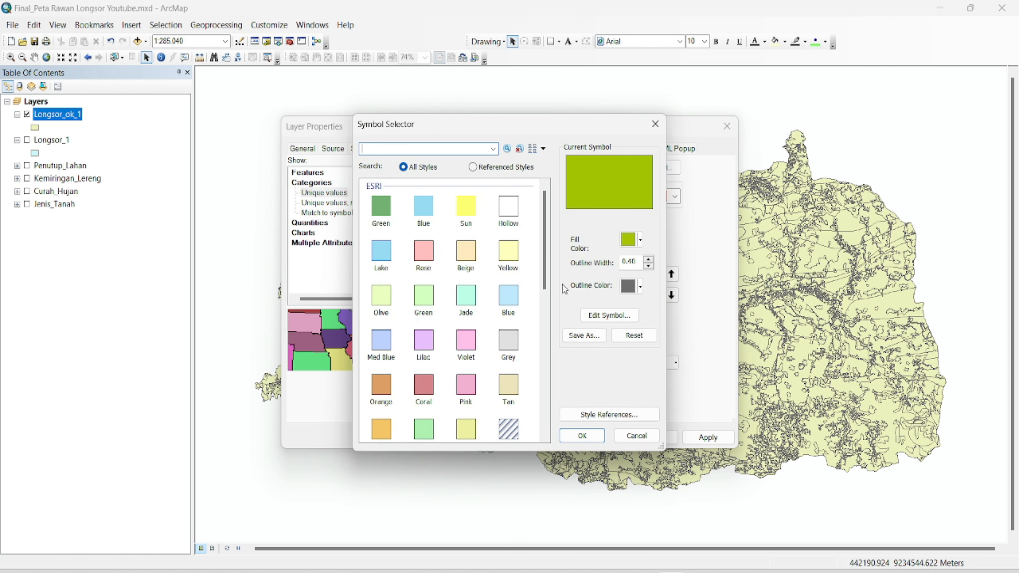
{"action": "left_click", "coordinate": [632, 286]}
{"action": "left_click", "coordinate": [636, 313]}
{"action": "left_click", "coordinate": [583, 436]}
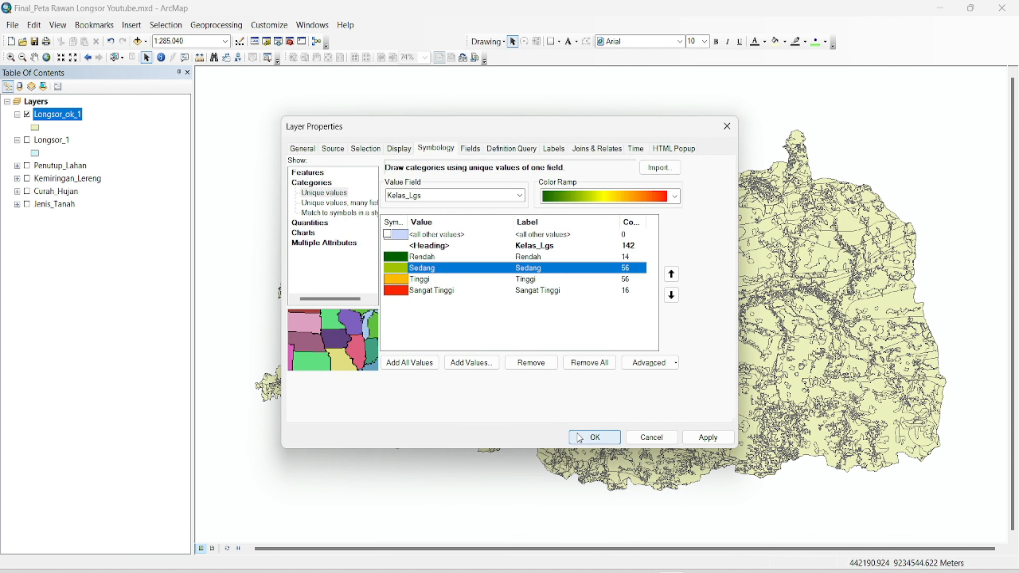
- Remove the outline color from the Tinggi and Sangat Tinggi class symbols and apply the symbology to the Longsor_ok_1 layer
{"action": "double_click", "coordinate": [437, 283]}
{"action": "left_click", "coordinate": [632, 286]}
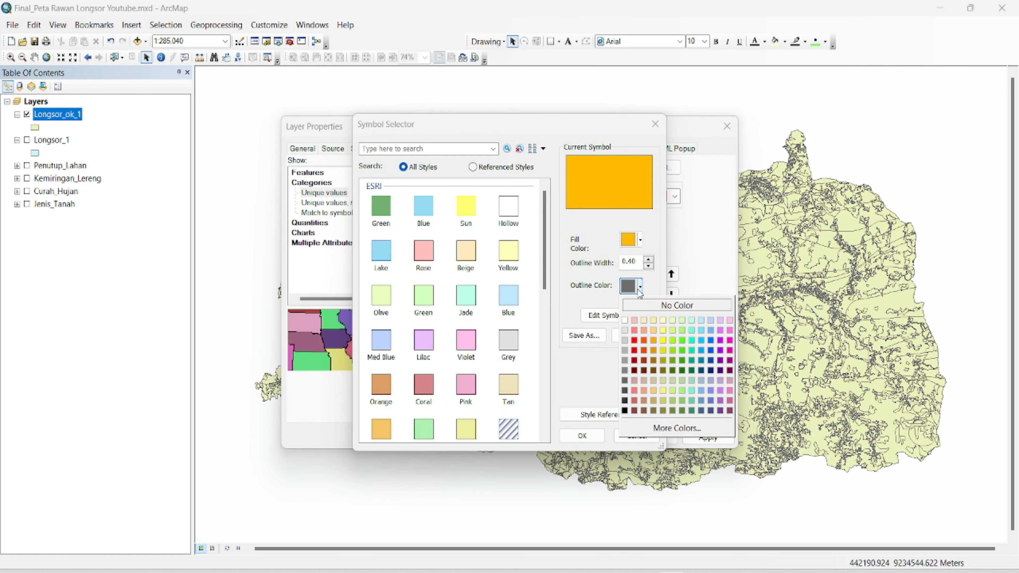
{"action": "left_click", "coordinate": [636, 309]}
{"action": "left_click", "coordinate": [582, 436]}
{"action": "double_click", "coordinate": [438, 291]}
{"action": "left_click", "coordinate": [632, 286]}
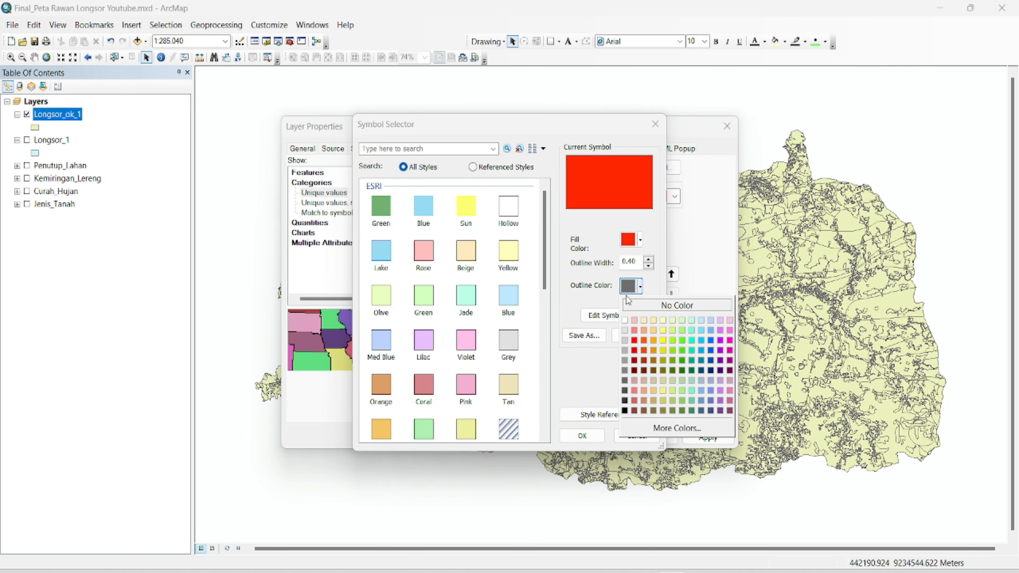
{"action": "left_click", "coordinate": [633, 308]}
{"action": "left_click", "coordinate": [583, 436]}
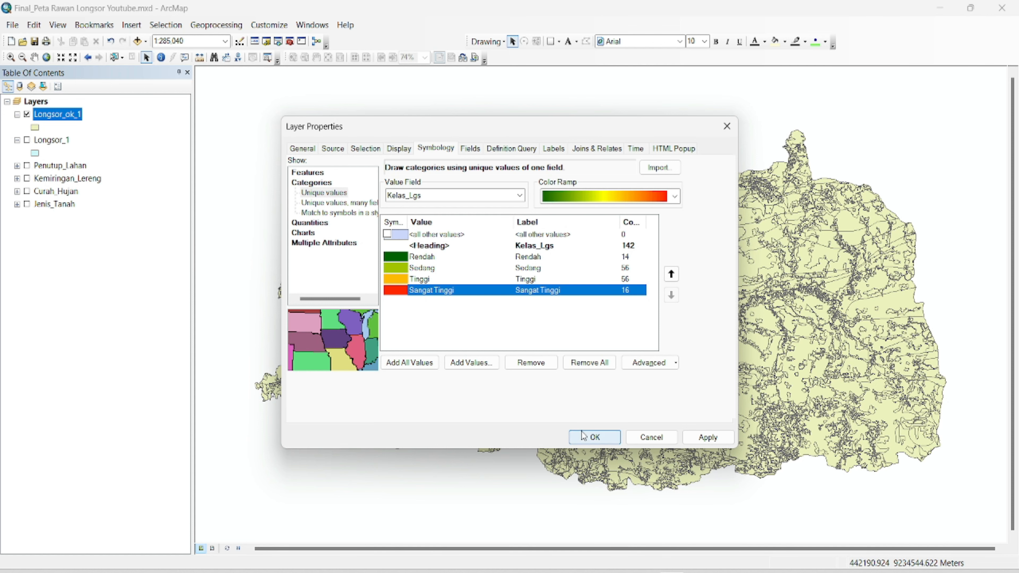
{"action": "left_click", "coordinate": [594, 437]}
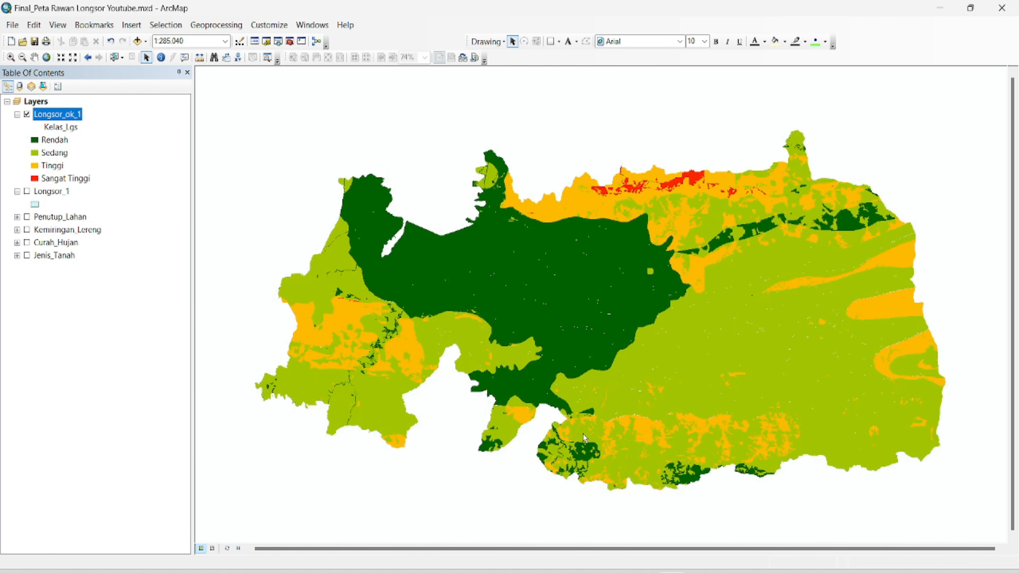